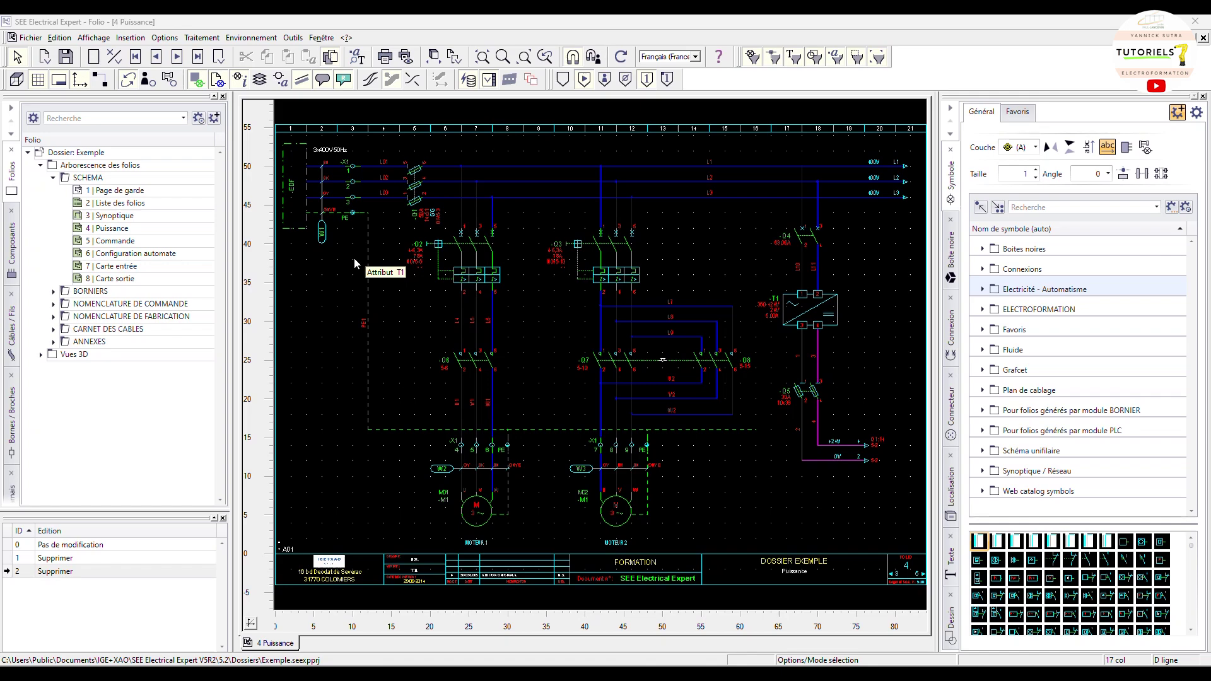
- Examine the components of location A01 and the properties of circuit breaker Q2, and return to the folio tree
{"action": "left_click", "coordinate": [13, 246]}
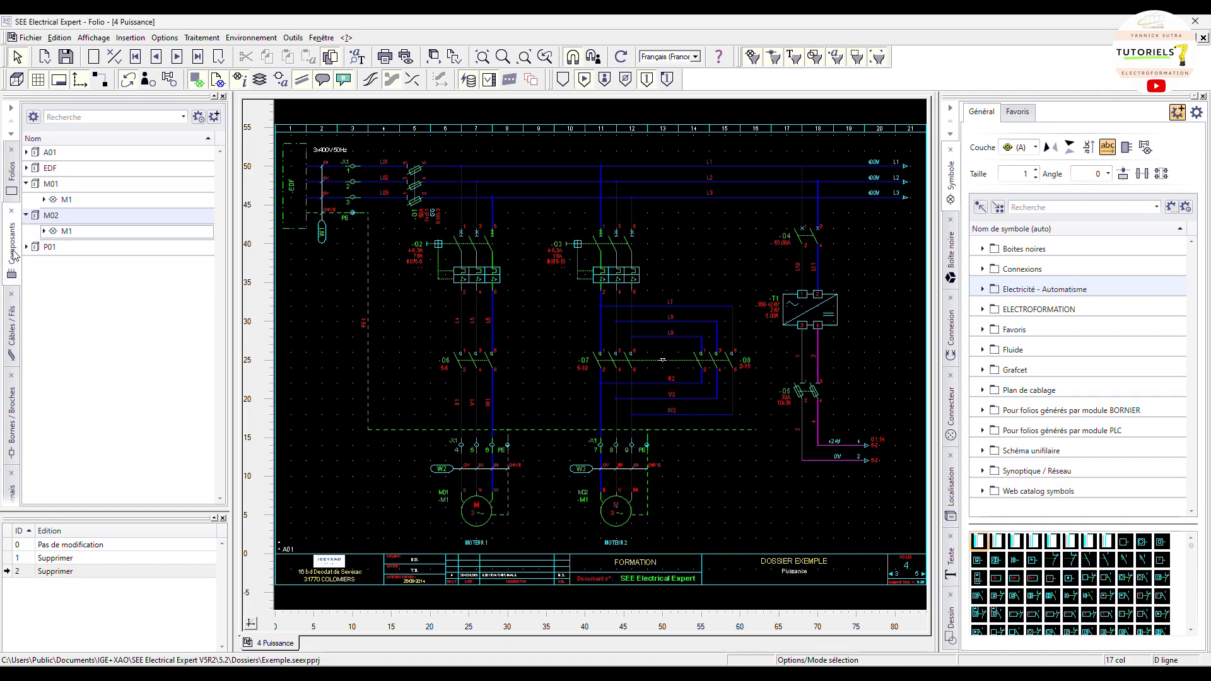
{"action": "left_click", "coordinate": [30, 153]}
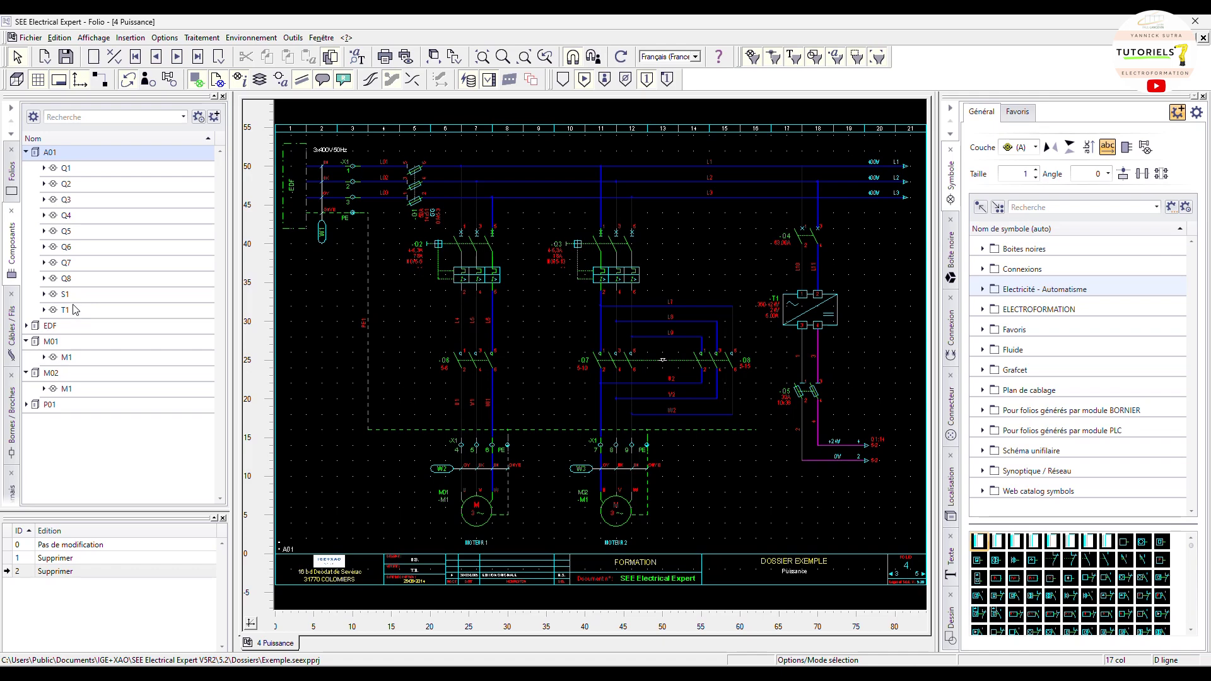
{"action": "double_click", "coordinate": [476, 267]}
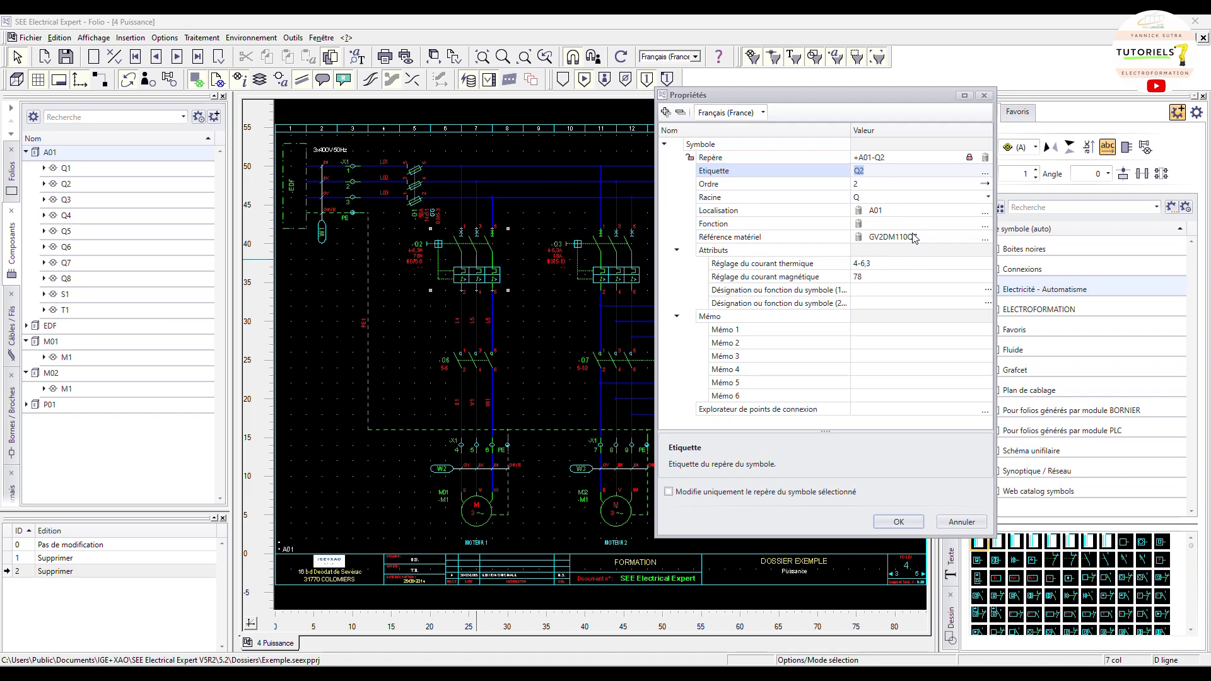
{"action": "left_click", "coordinate": [967, 528]}
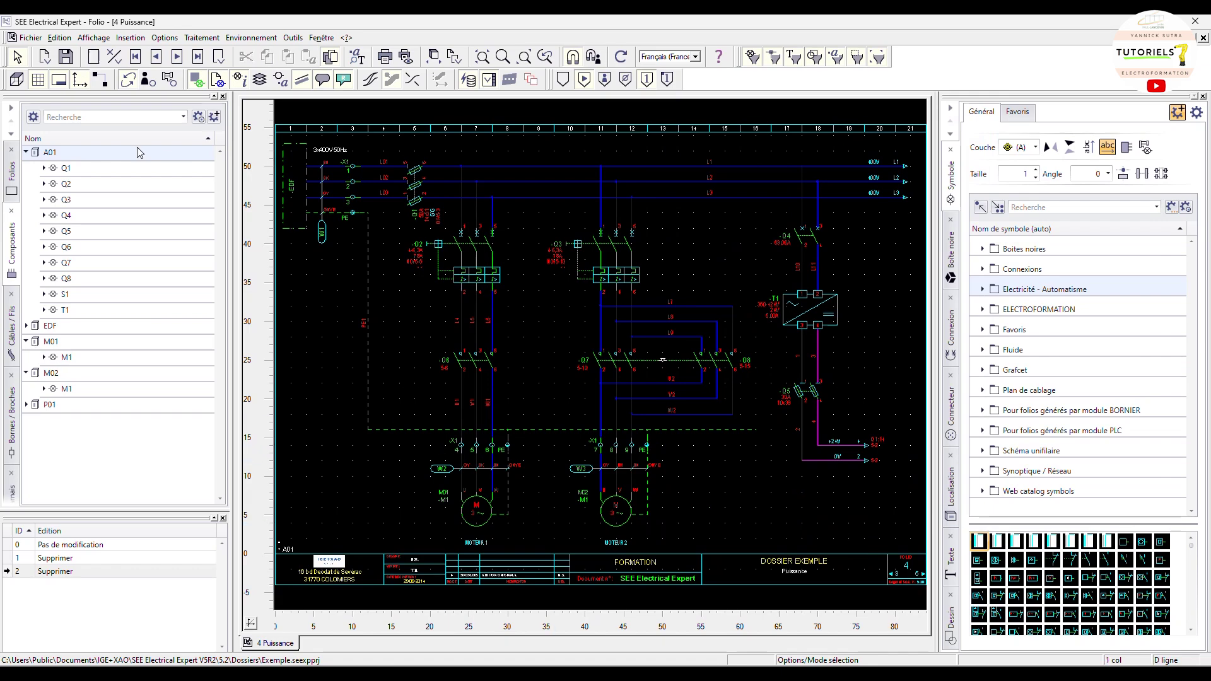
{"action": "left_click", "coordinate": [12, 178]}
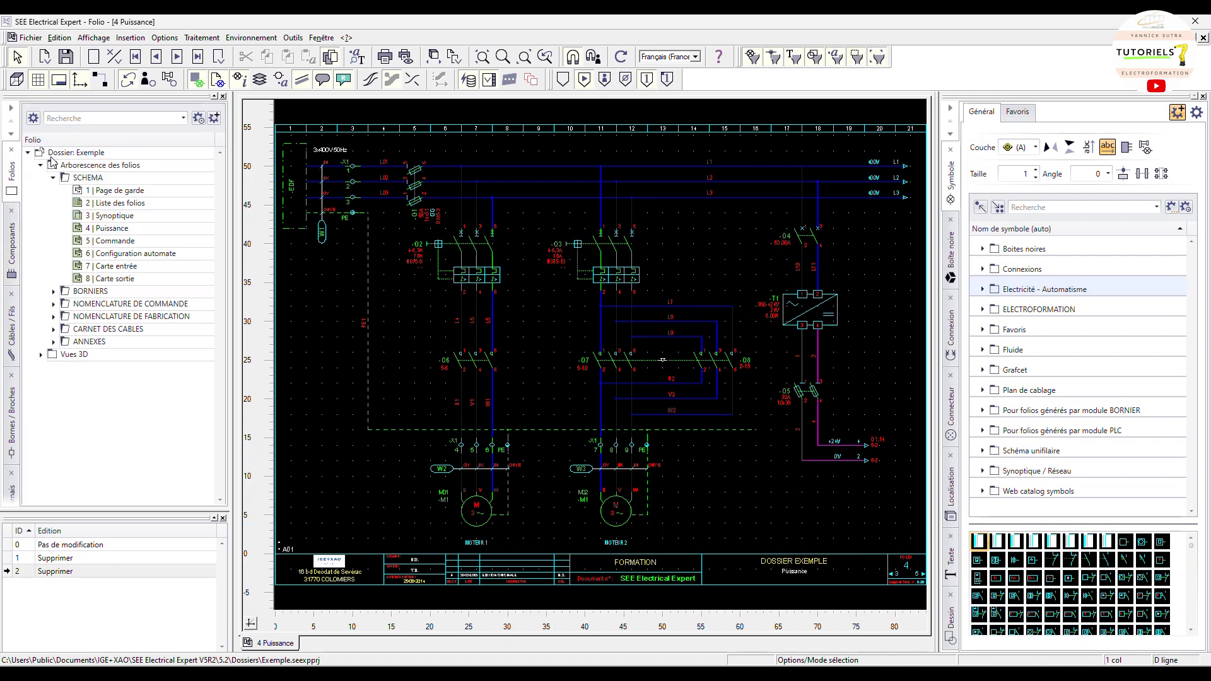
{"action": "right_click", "coordinate": [108, 167]}
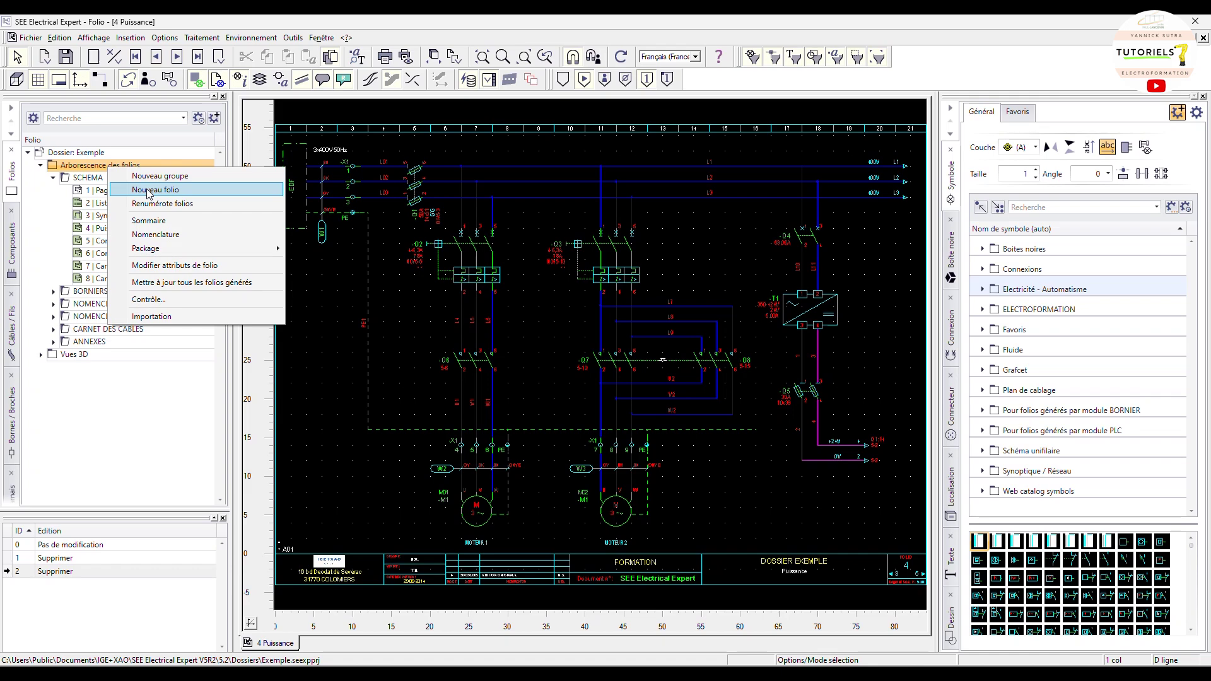
{"action": "left_click", "coordinate": [331, 19]}
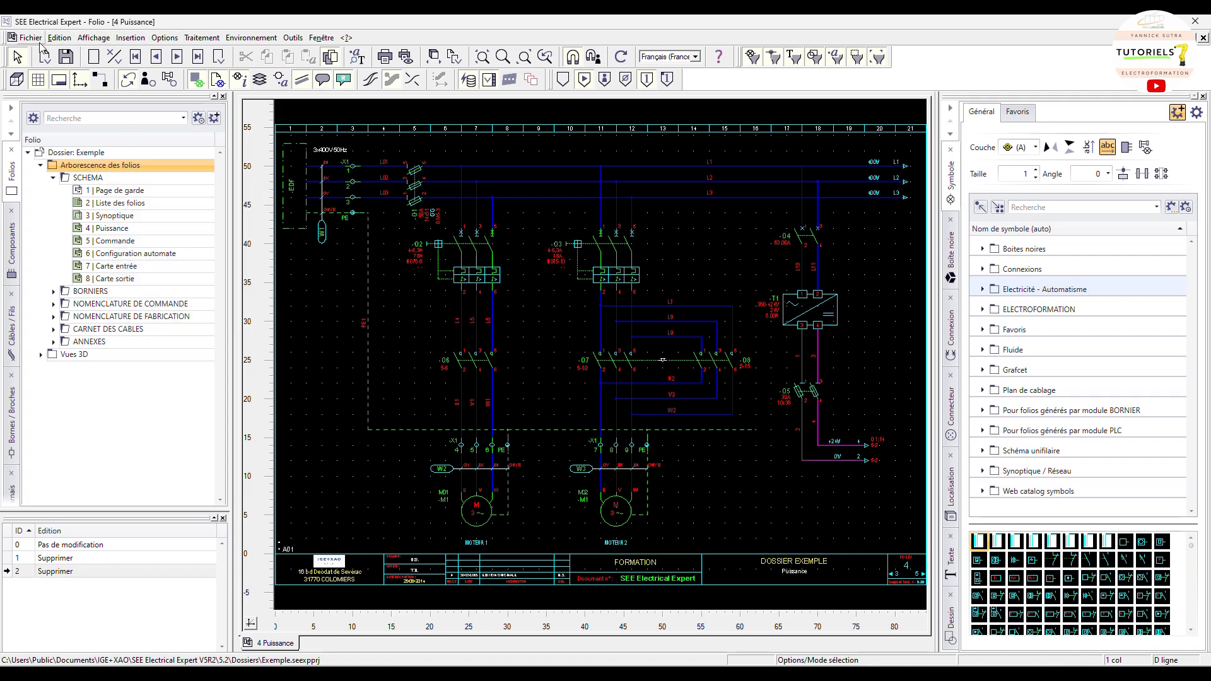
{"action": "left_click", "coordinate": [30, 38]}
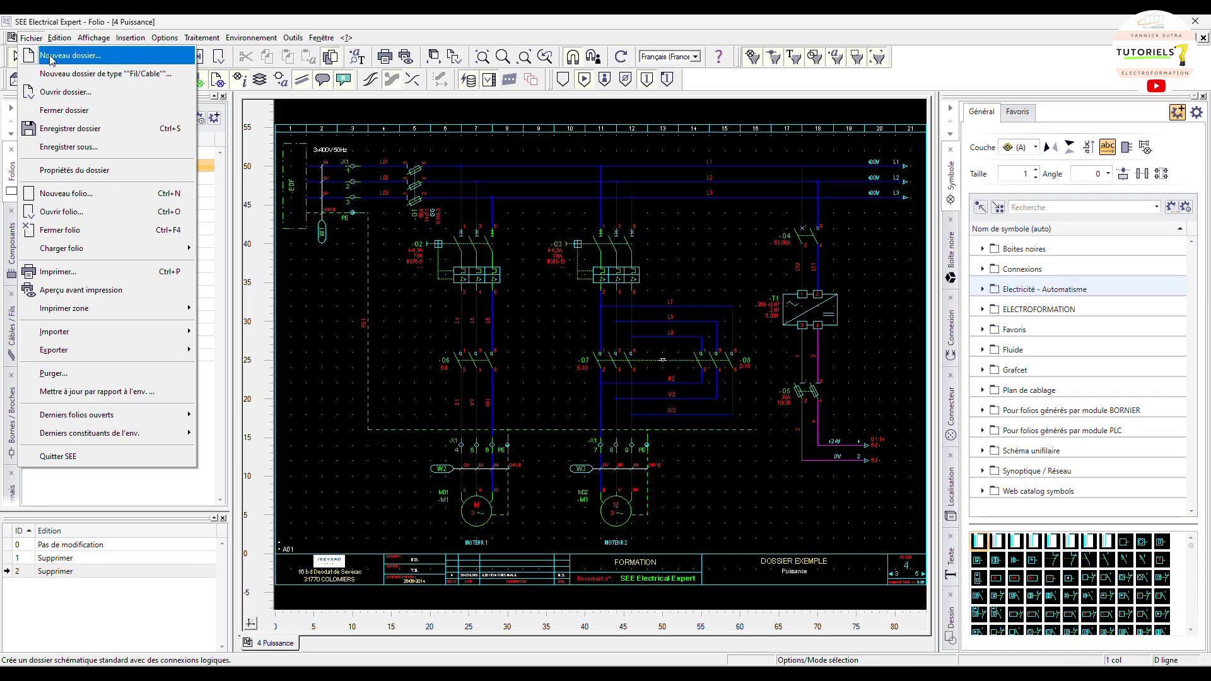
{"action": "left_click", "coordinate": [348, 18]}
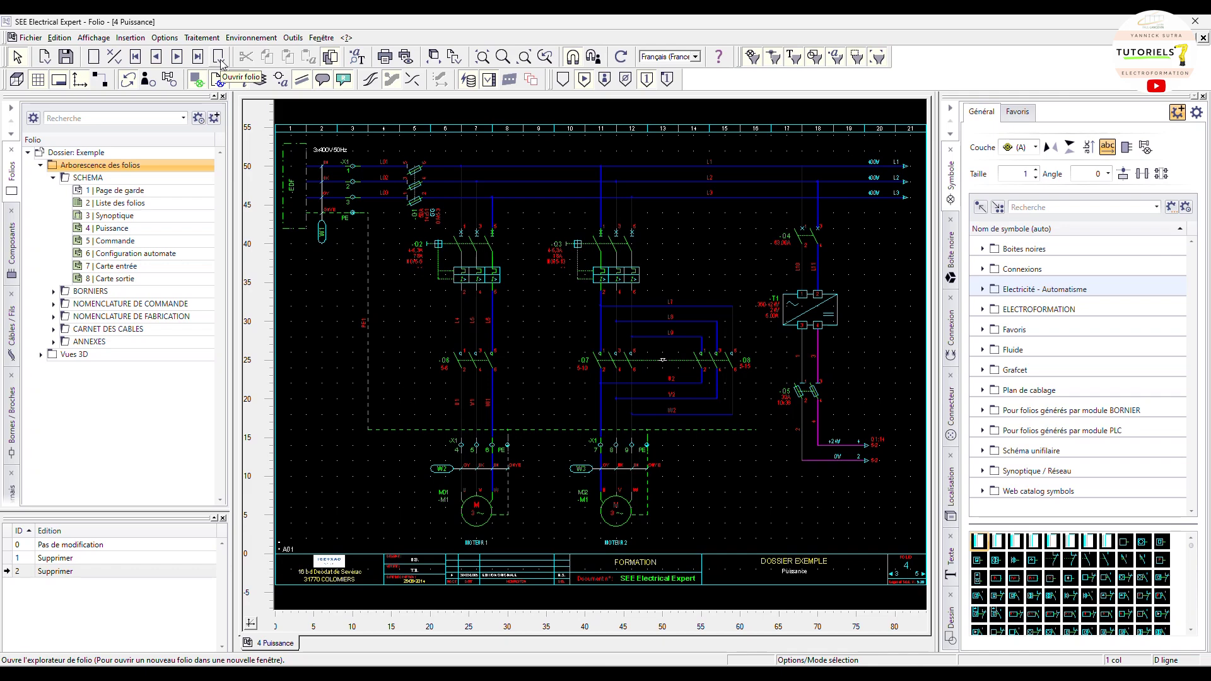
- Create Implantation folio 9 titled "IMPLANTATION ARMOIRE" with location A01
{"action": "left_click", "coordinate": [93, 58]}
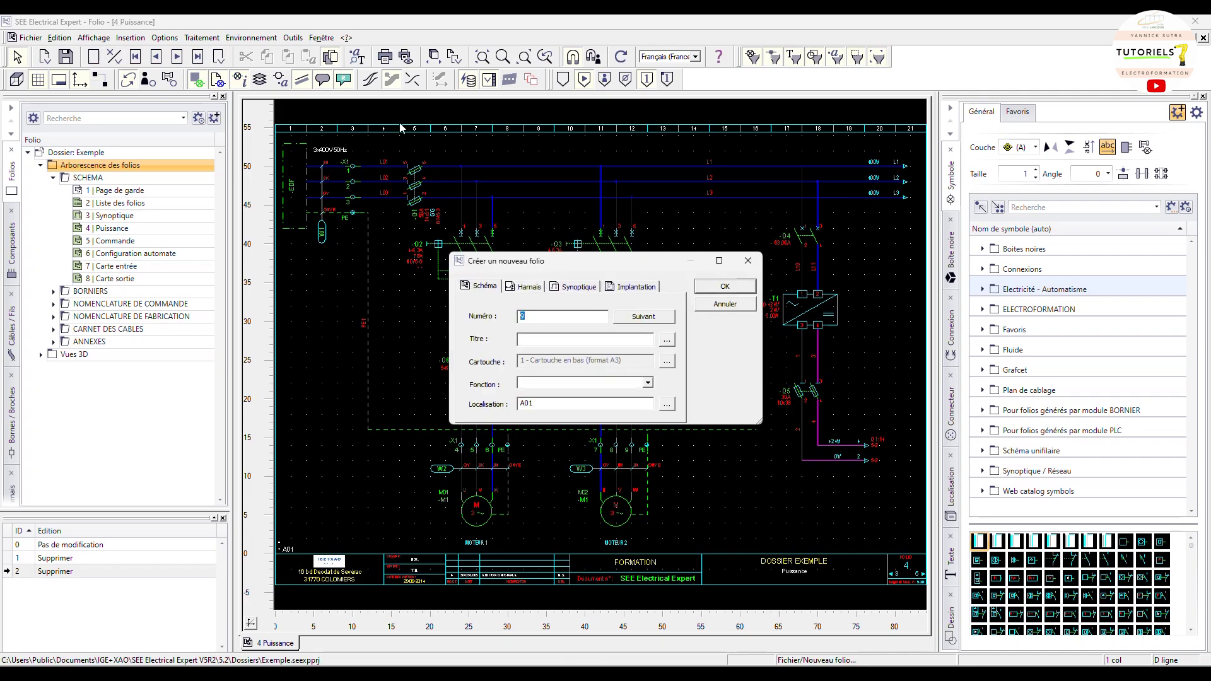
{"action": "left_click", "coordinate": [557, 339]}
{"action": "left_click_drag", "start_coordinate": [553, 402], "coordinate": [463, 403]}
{"action": "key", "text": "BackSpace"}
{"action": "left_click", "coordinate": [624, 288]}
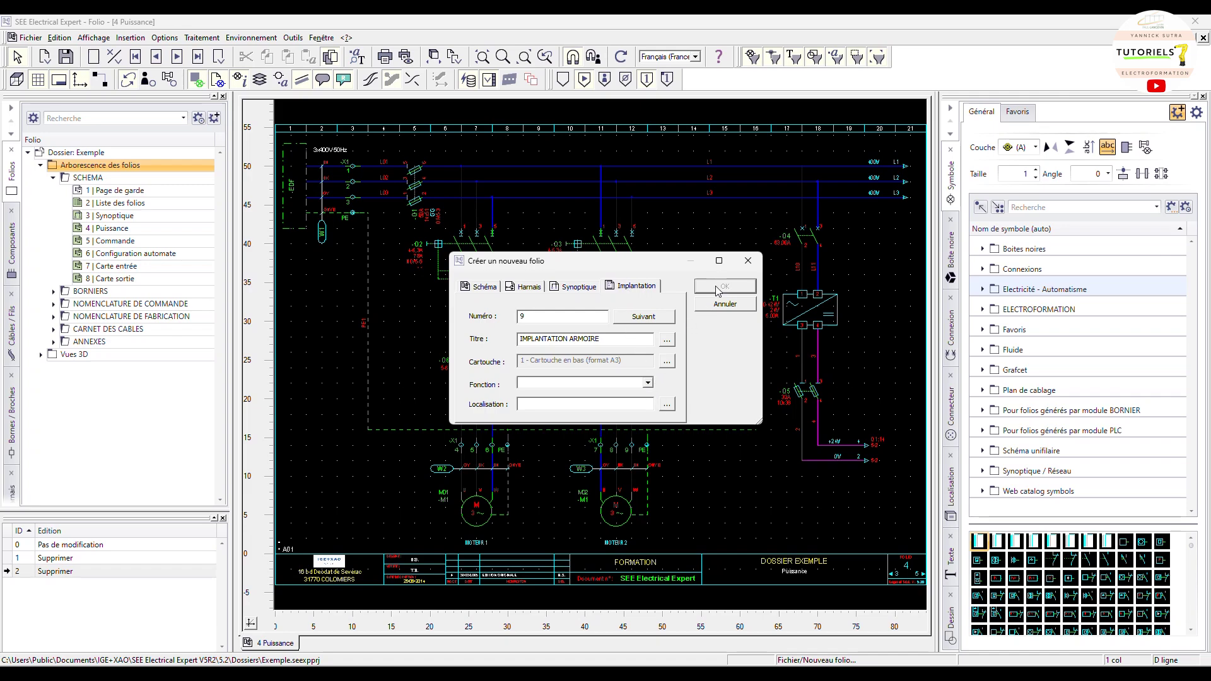
{"action": "left_click", "coordinate": [667, 405]}
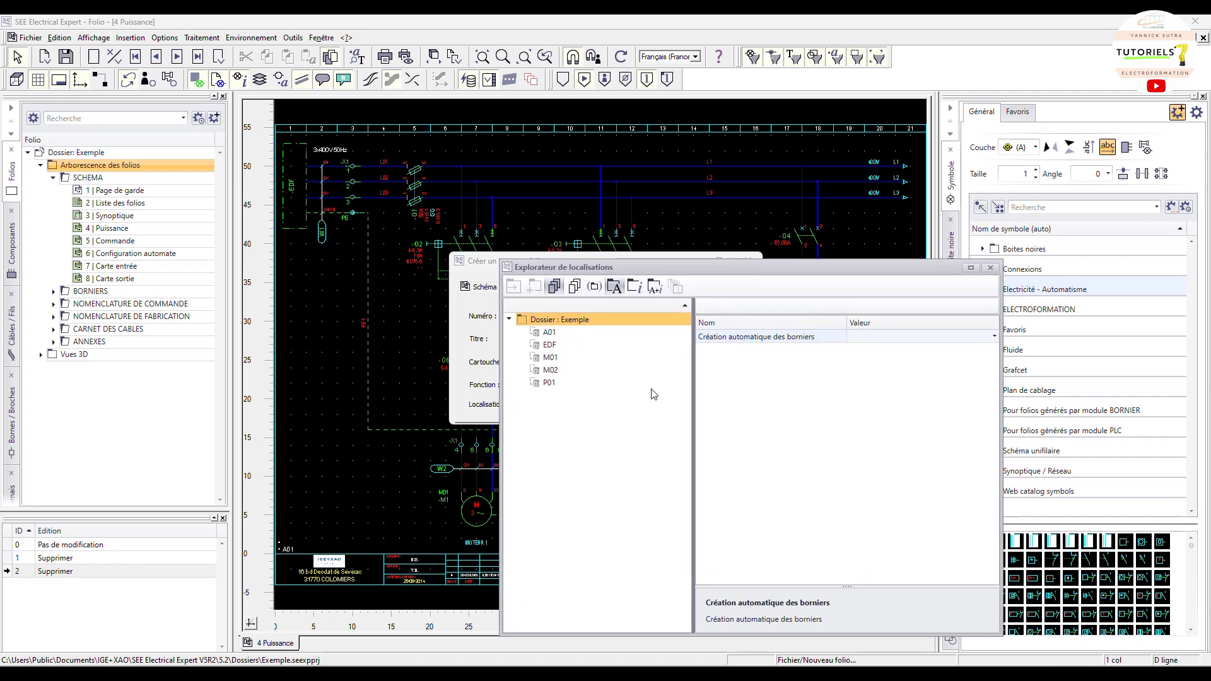
{"action": "left_click", "coordinate": [550, 333]}
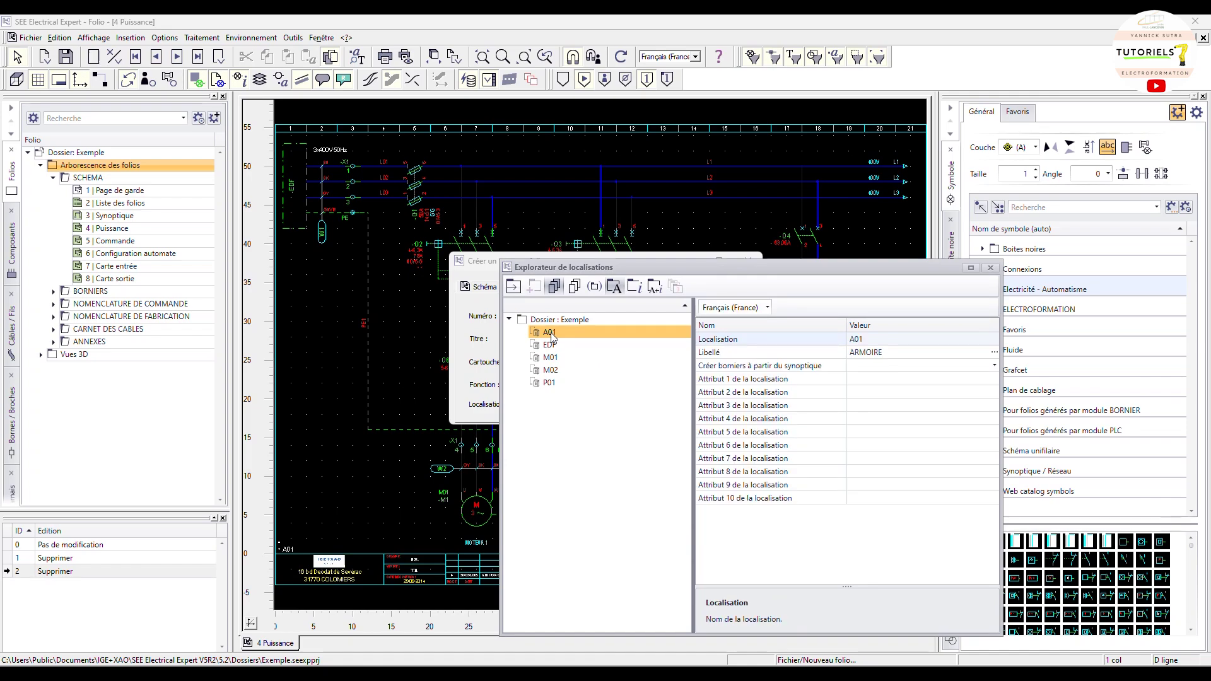
{"action": "double_click", "coordinate": [550, 333]}
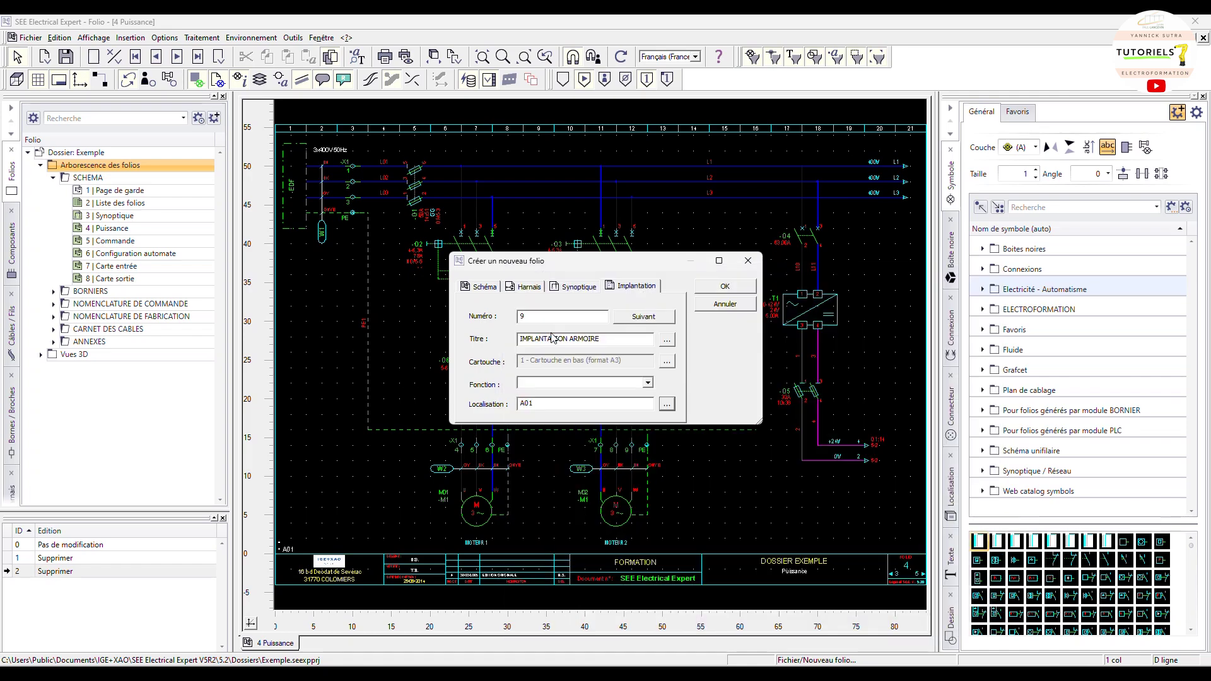
{"action": "left_click", "coordinate": [714, 288]}
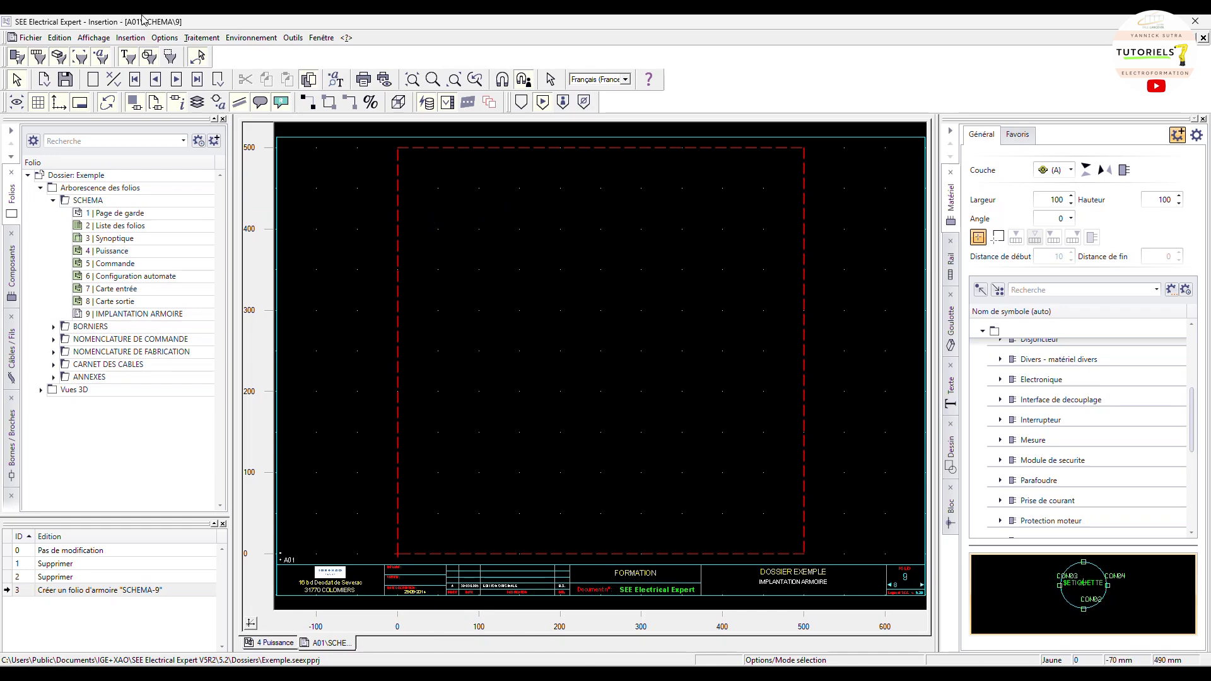
- Set the Implantation ruler spacing to 50 mm and the grid spacing to 10 mm, both horizontally and vertically
{"action": "left_click", "coordinate": [163, 38]}
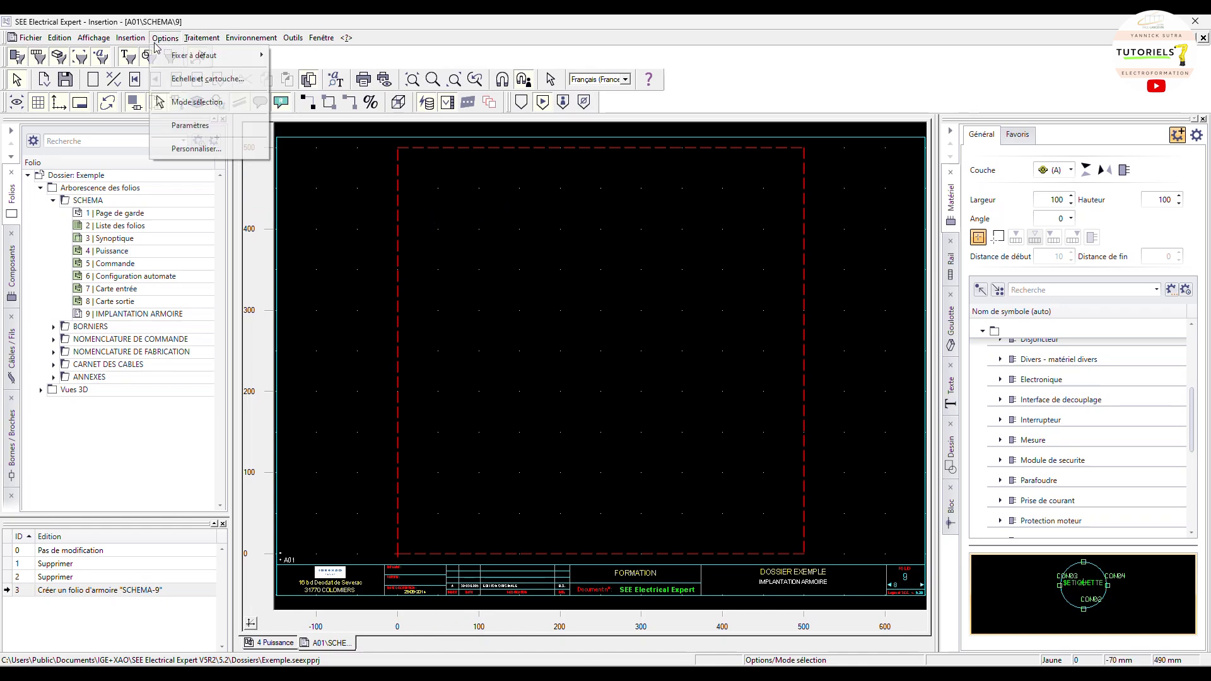
{"action": "left_click", "coordinate": [195, 126]}
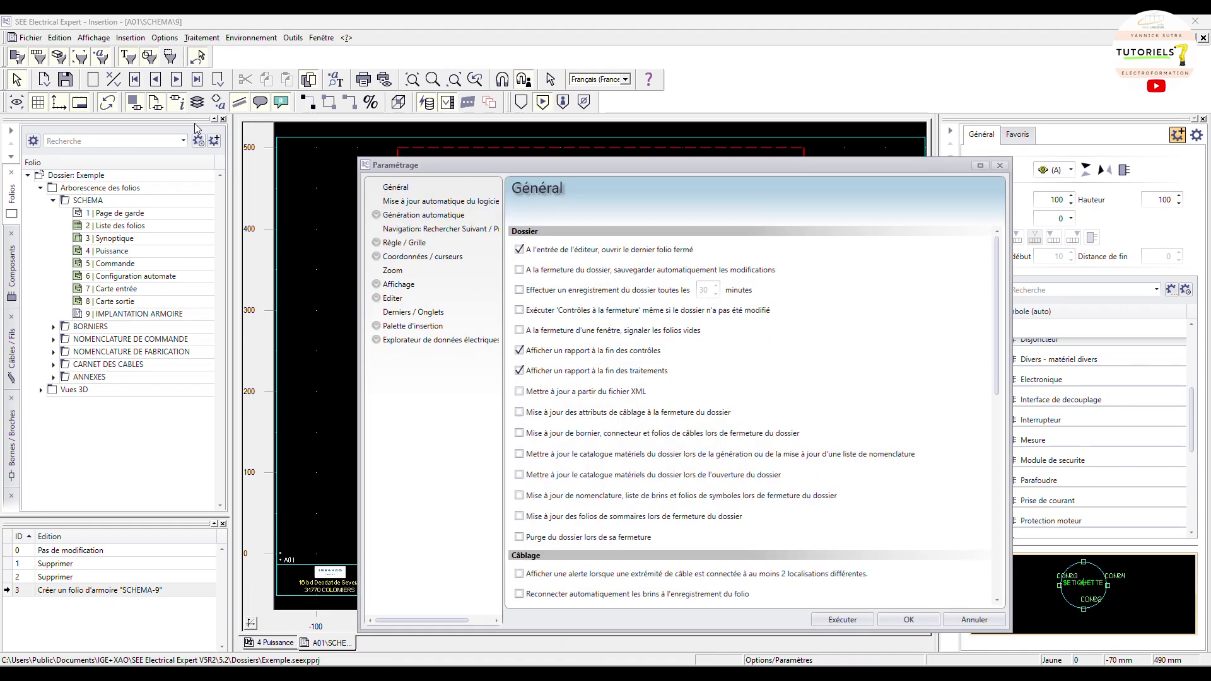
{"action": "left_click", "coordinate": [387, 243]}
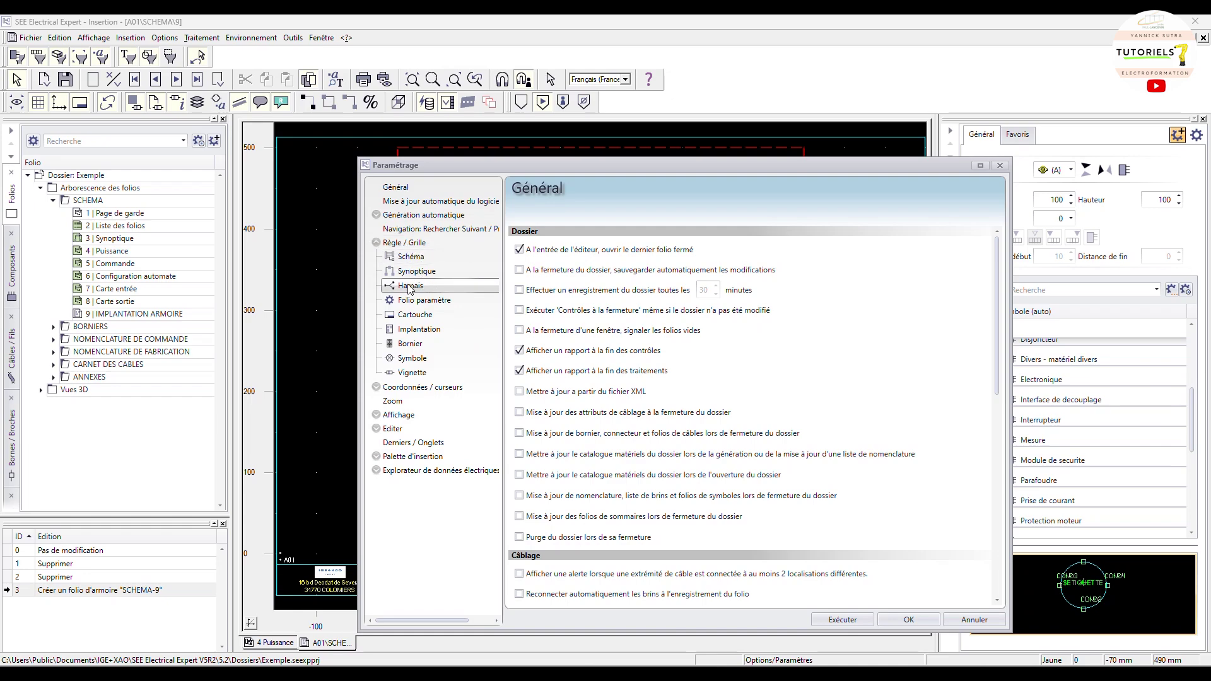
{"action": "left_click", "coordinate": [425, 329]}
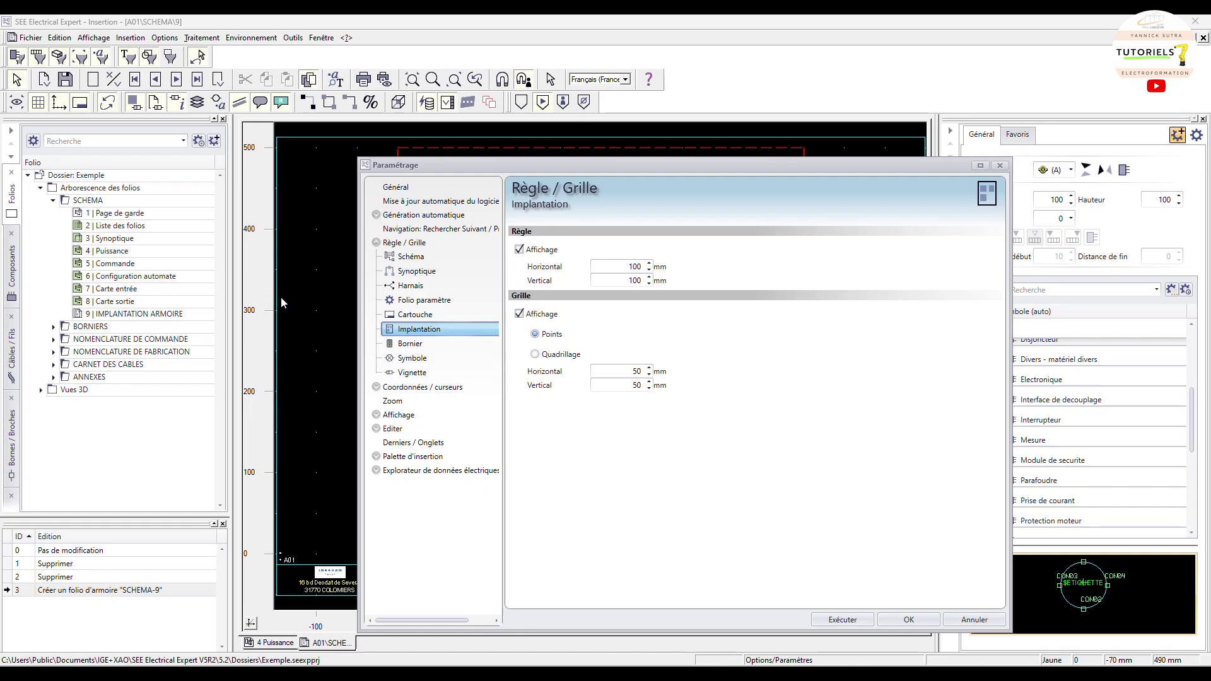
{"action": "double_click", "coordinate": [634, 266]}
{"action": "type", "text": "50"}
{"action": "key", "text": "Tab"}
{"action": "type", "text": "50"}
{"action": "double_click", "coordinate": [632, 372]}
{"action": "type", "text": "10"}
{"action": "key", "text": "Tab"}
{"action": "type", "text": "10"}
- Set the Implantation cursor movement constraint to 1 mm horizontally and vertically, and apply the settings
{"action": "left_click", "coordinate": [376, 387]}
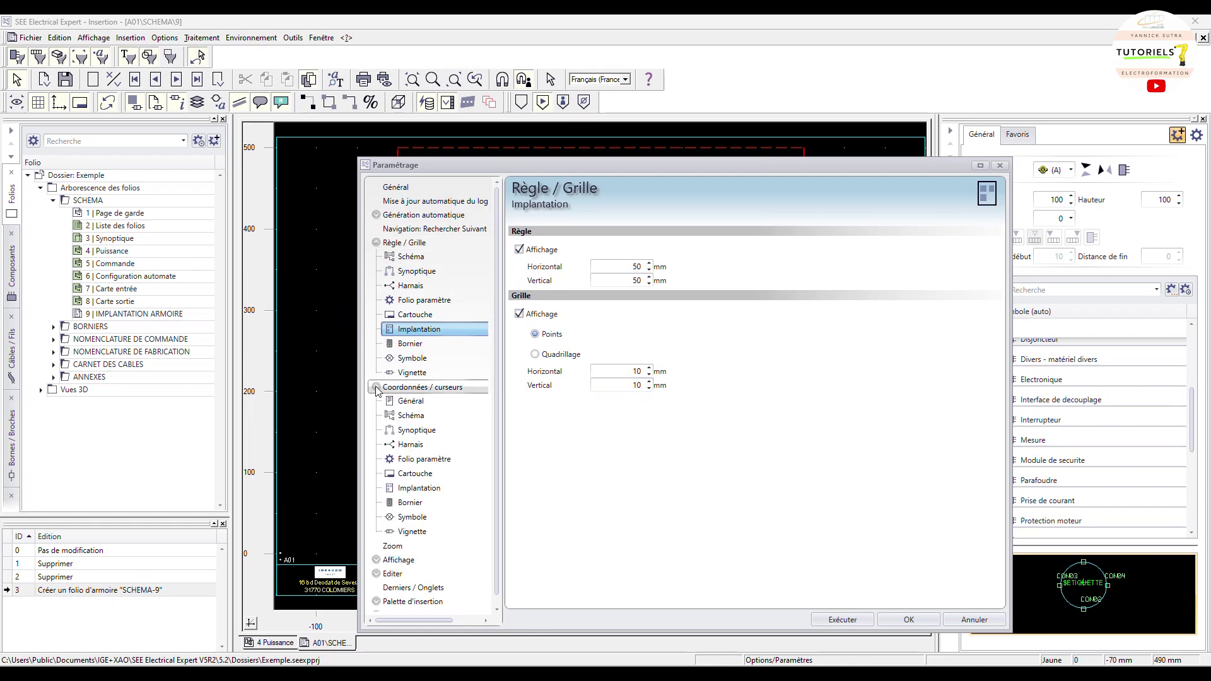
{"action": "left_click", "coordinate": [417, 388]}
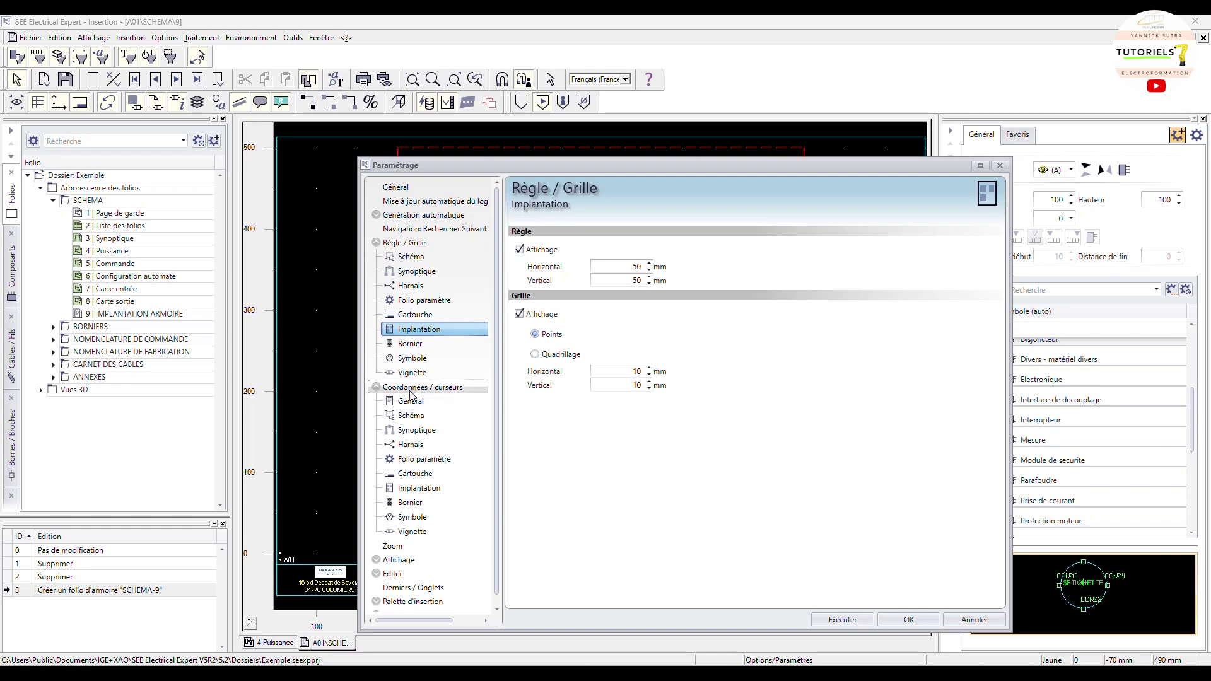
{"action": "left_click", "coordinate": [425, 488]}
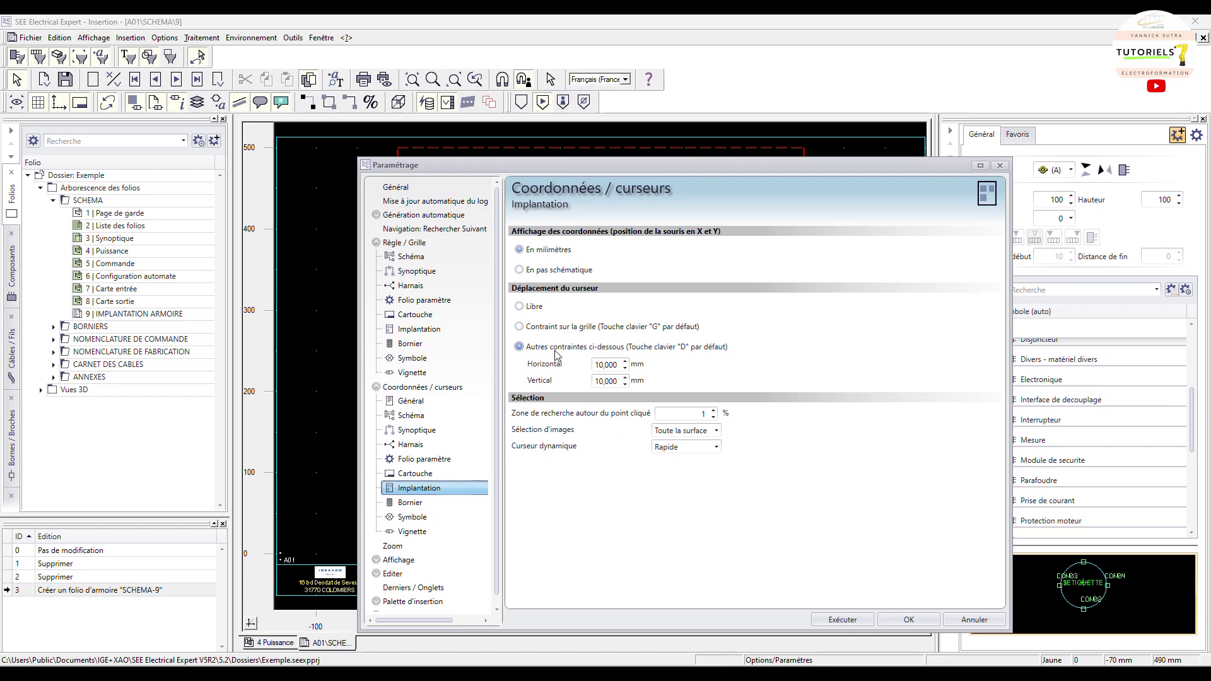
{"action": "left_click", "coordinate": [606, 366]}
{"action": "left_click_drag", "start_coordinate": [617, 366], "coordinate": [577, 359]}
{"action": "type", "text": "1"}
{"action": "left_click_drag", "start_coordinate": [597, 380], "coordinate": [617, 381]}
{"action": "type", "text": "1"}
{"action": "left_click", "coordinate": [919, 619]}
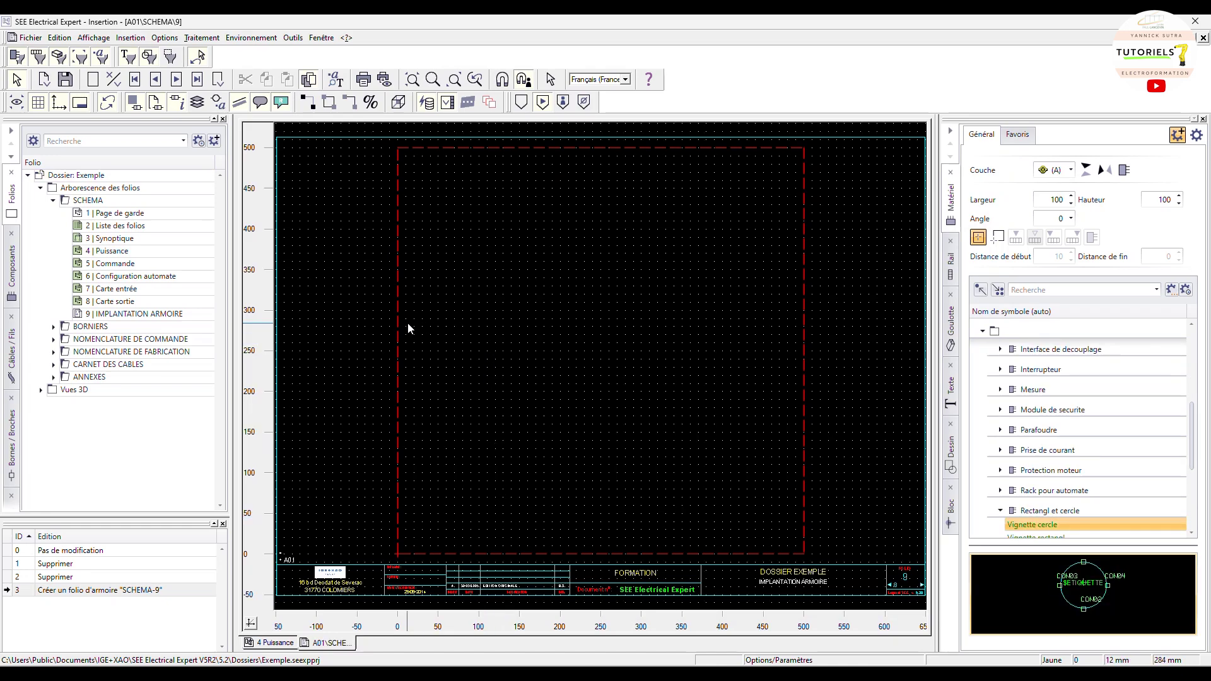
{"action": "scroll", "coordinate": [410, 322], "scroll_direction": "up", "scroll_amount": 3}
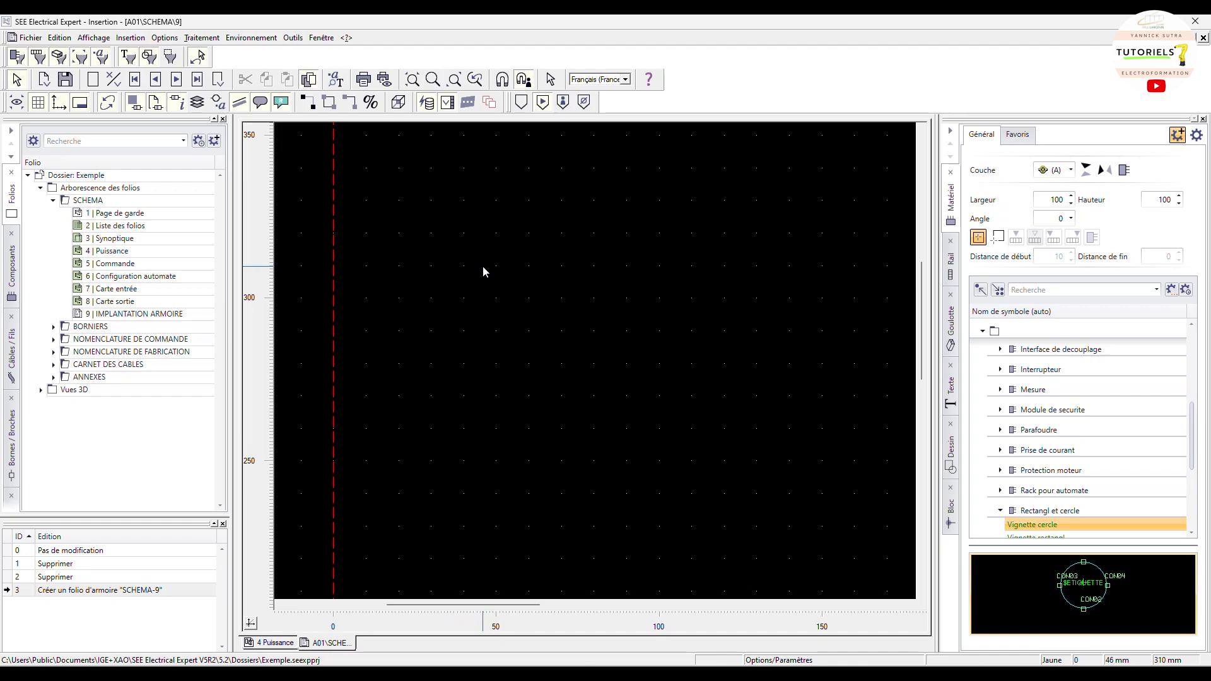
{"action": "left_click", "coordinate": [503, 81]}
{"action": "left_click", "coordinate": [502, 79]}
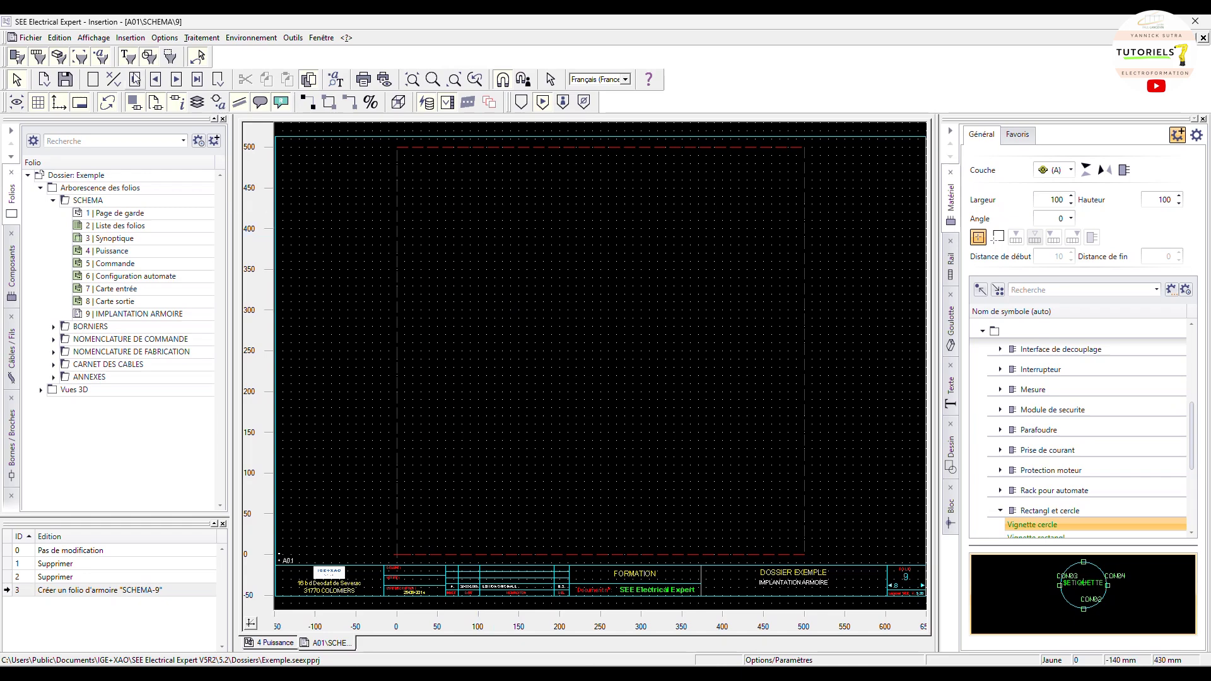
- Start inserting a cabinet and filter its equipment catalogue by manufacturer NVENT HOFFMAN
{"action": "left_click", "coordinate": [142, 40]}
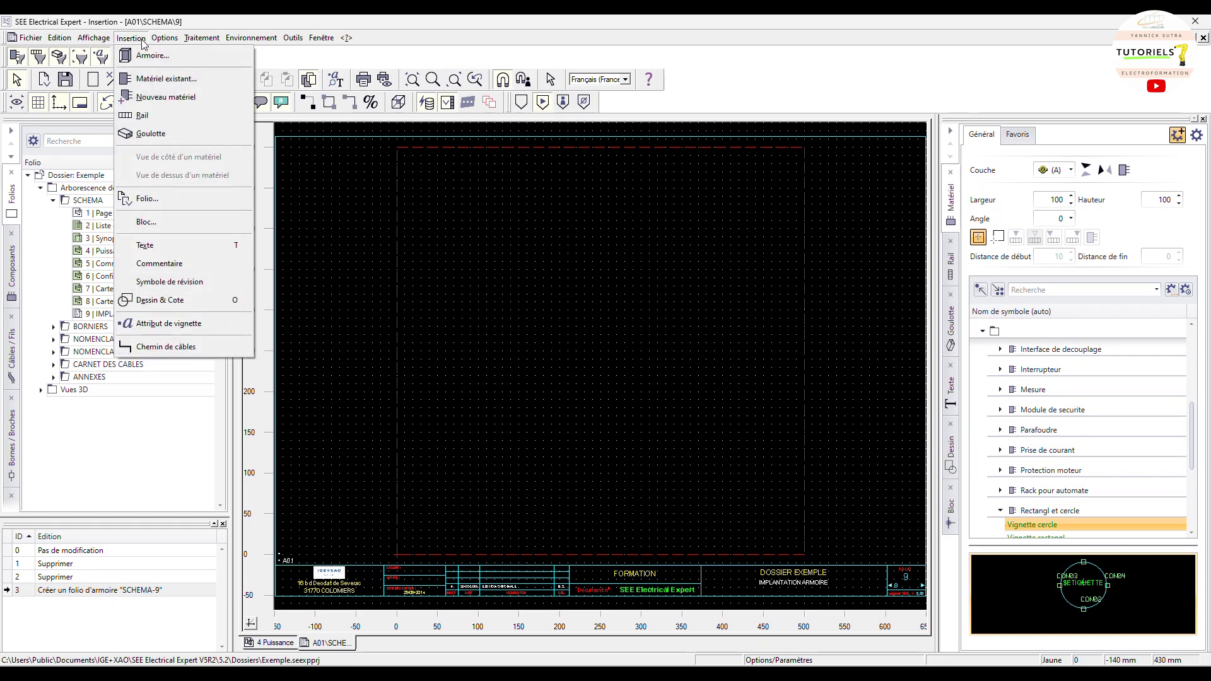
{"action": "left_click", "coordinate": [151, 57]}
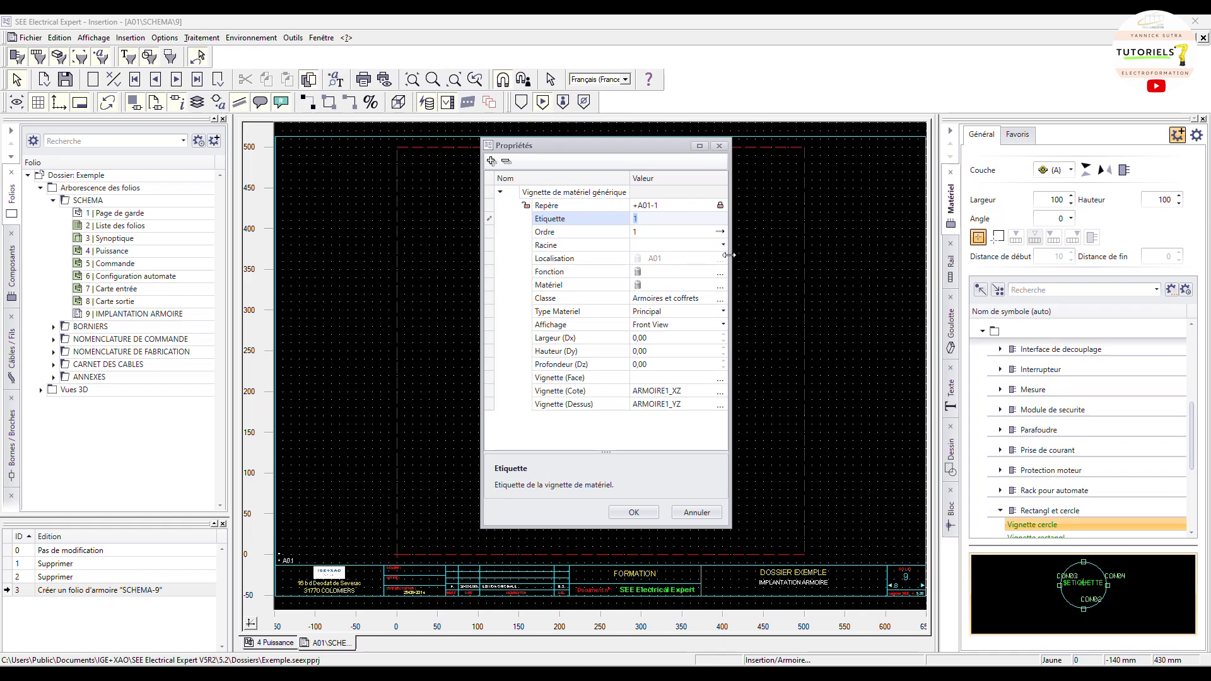
{"action": "left_click", "coordinate": [720, 287]}
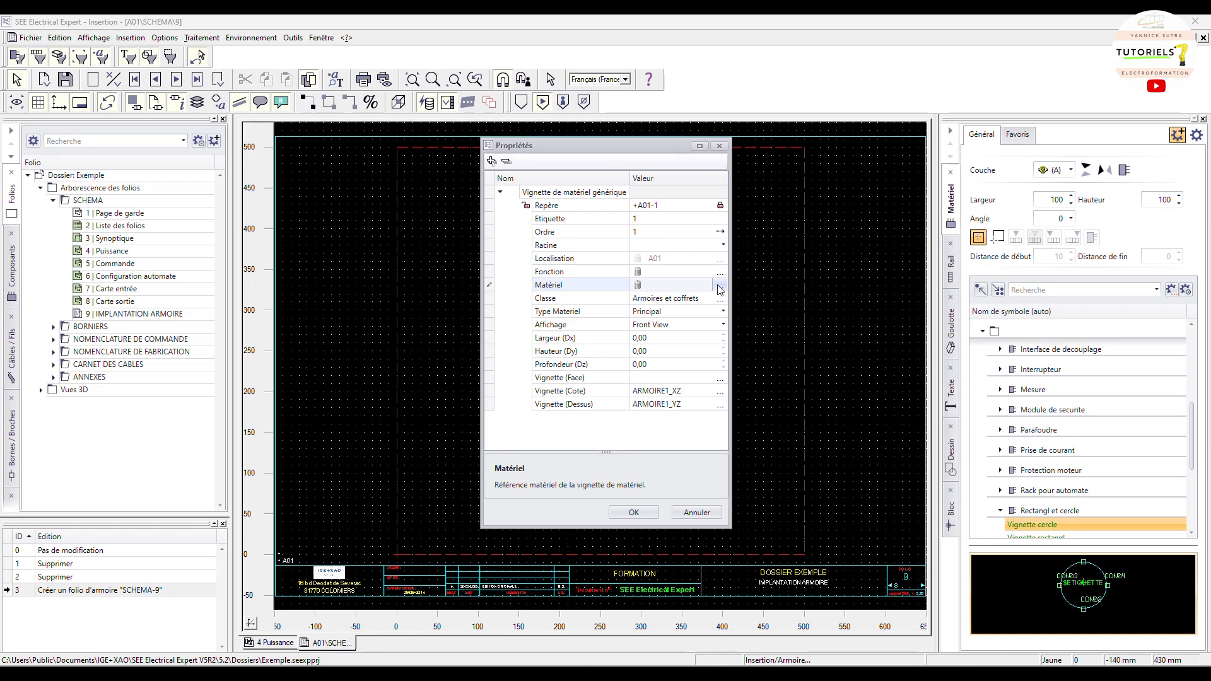
{"action": "left_click", "coordinate": [719, 286]}
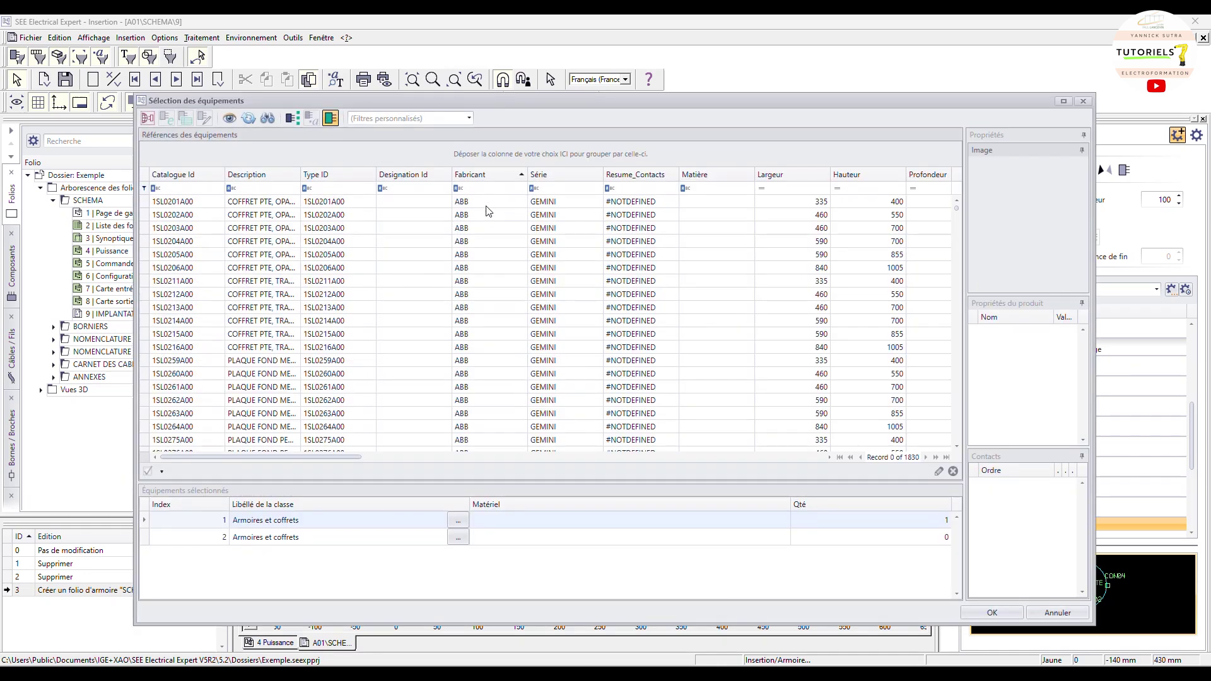
{"action": "left_click", "coordinate": [490, 174]}
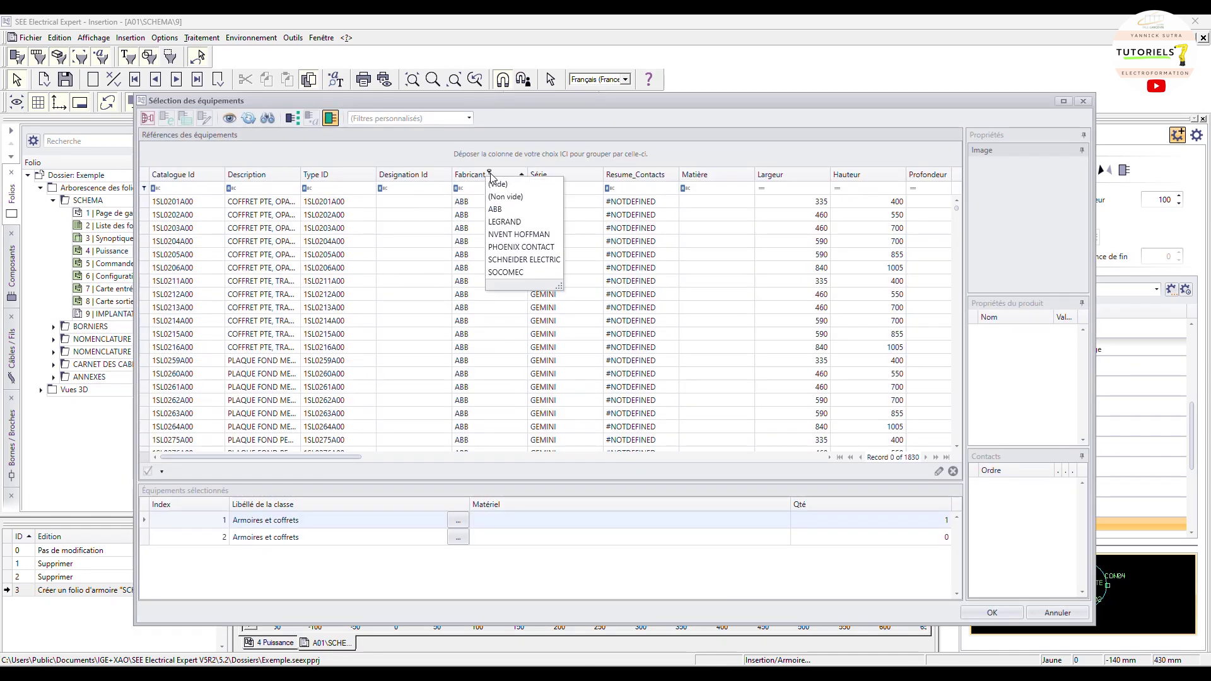
{"action": "left_click", "coordinate": [518, 234]}
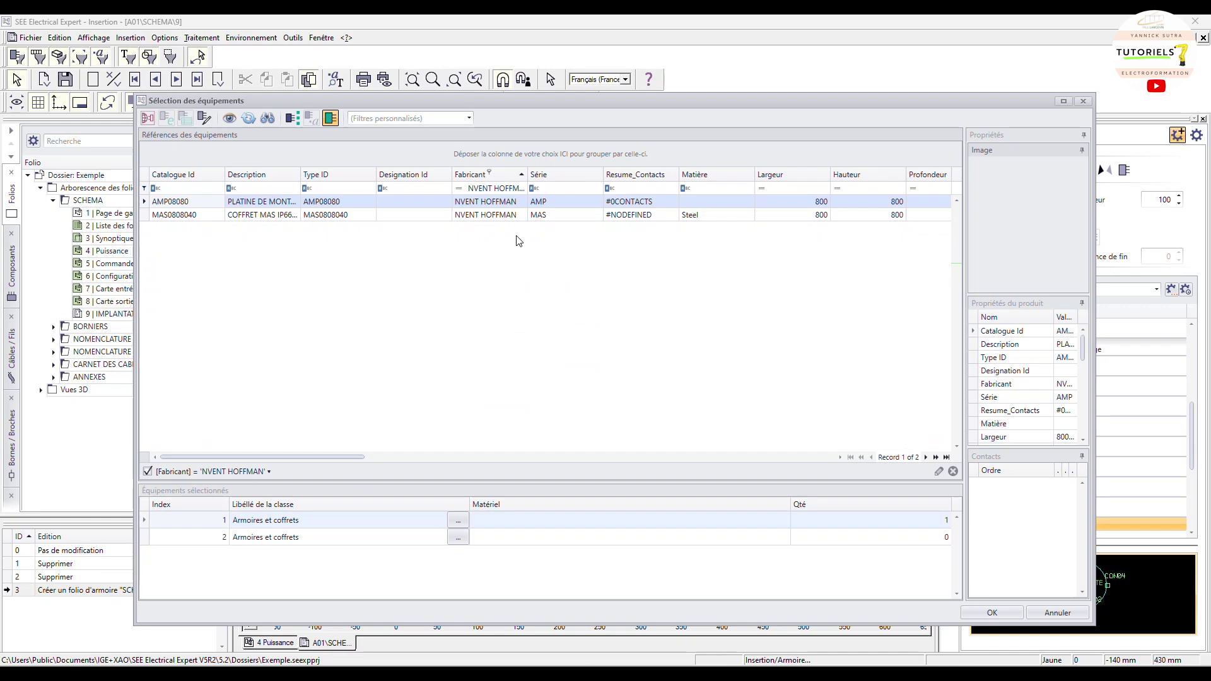
- Assign enclosure MAS0808040 as the cabinet's equipment and review its product properties before confirming
{"action": "double_click", "coordinate": [287, 216]}
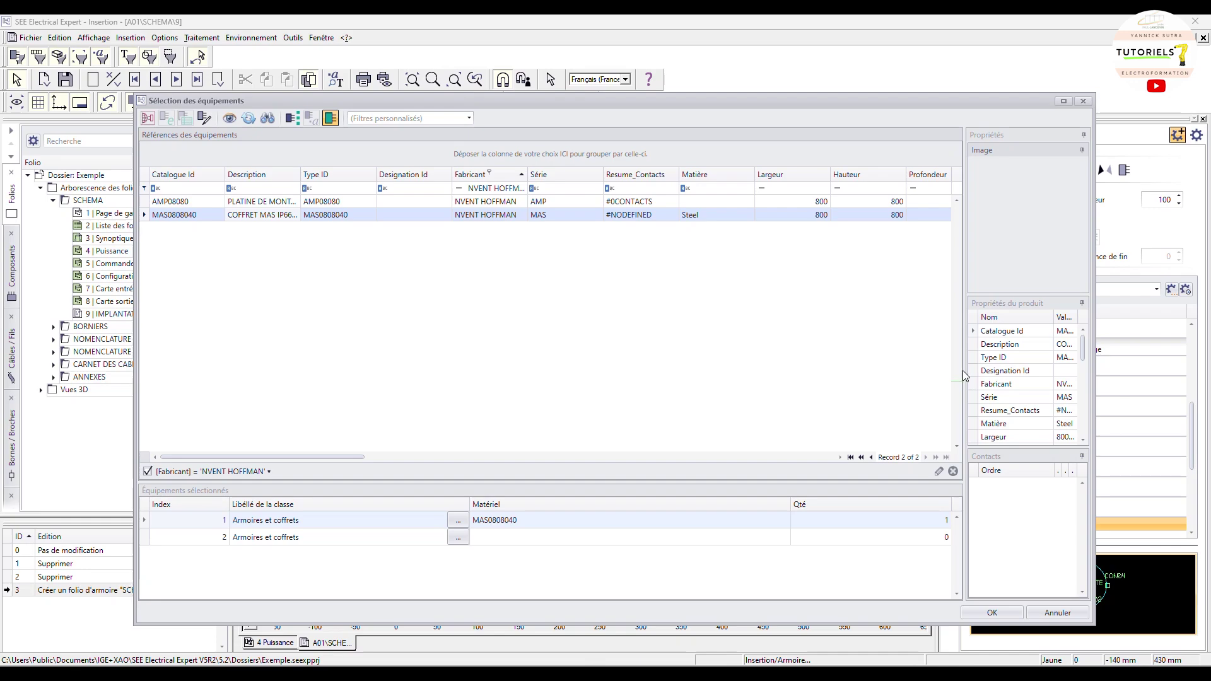
{"action": "left_click_drag", "start_coordinate": [963, 375], "coordinate": [711, 375]}
{"action": "scroll", "coordinate": [834, 401], "scroll_direction": "down", "scroll_amount": 3}
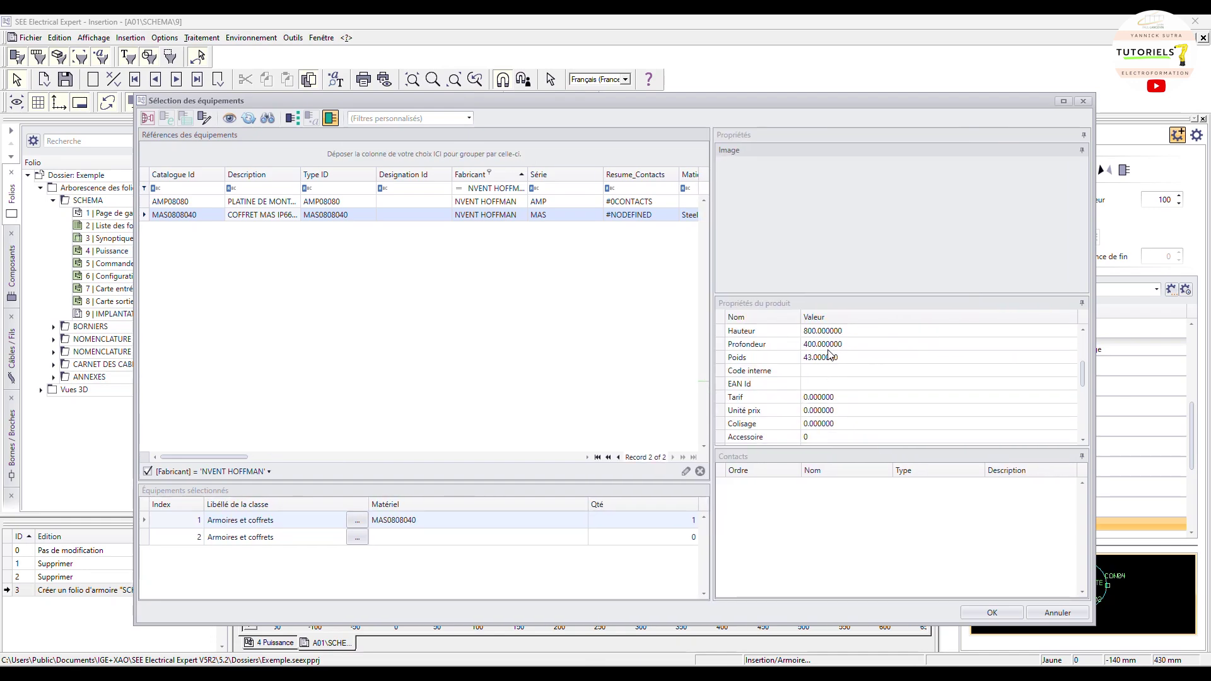
{"action": "scroll", "coordinate": [831, 401], "scroll_direction": "up", "scroll_amount": 1}
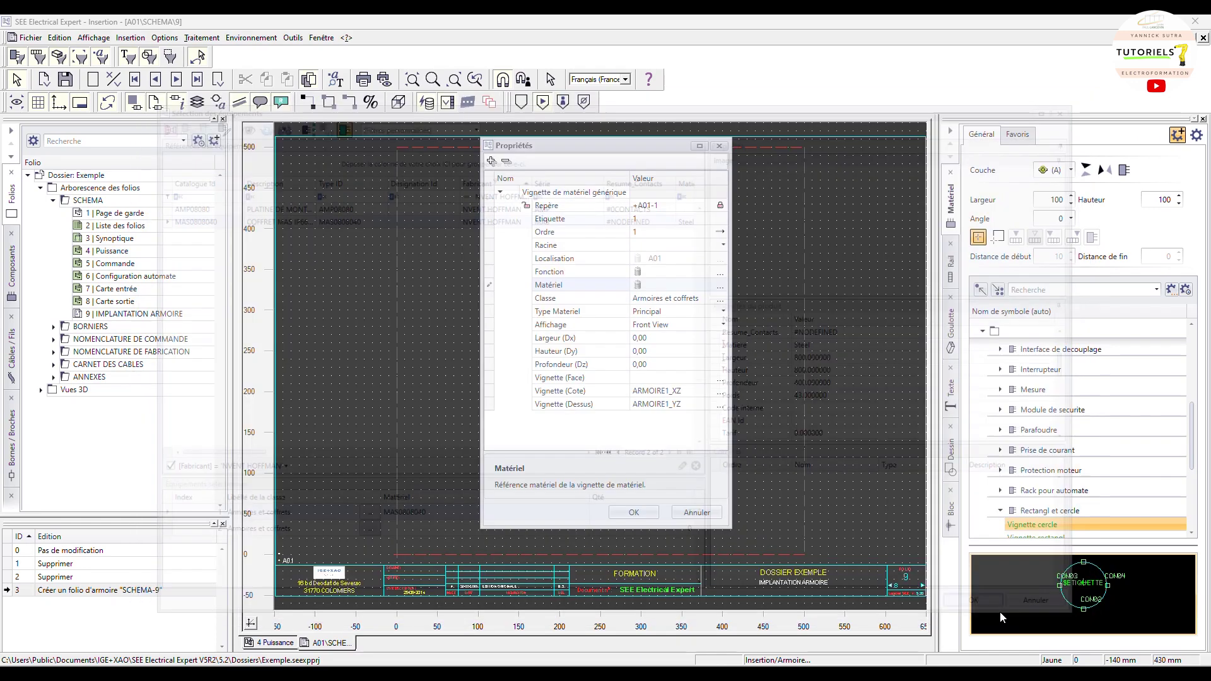
{"action": "left_click", "coordinate": [993, 613]}
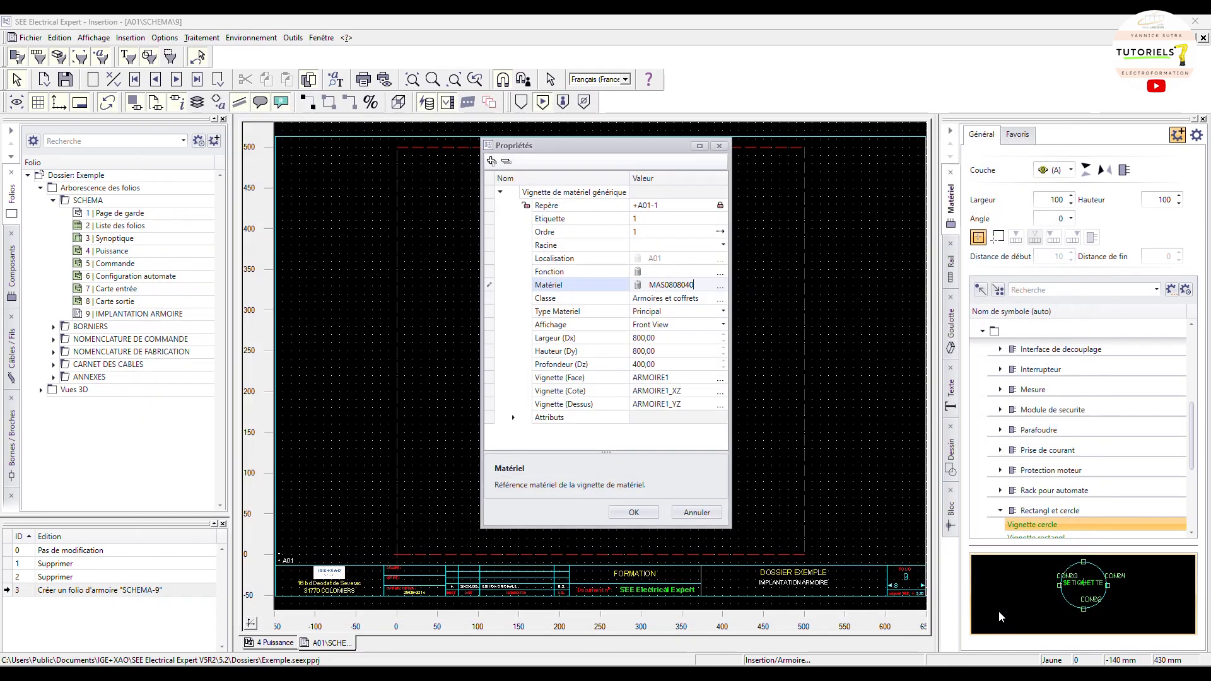
- Confirm the cabinet's properties to insert enclosure MAS0808040 on the layout folio
{"action": "left_click", "coordinate": [634, 511]}
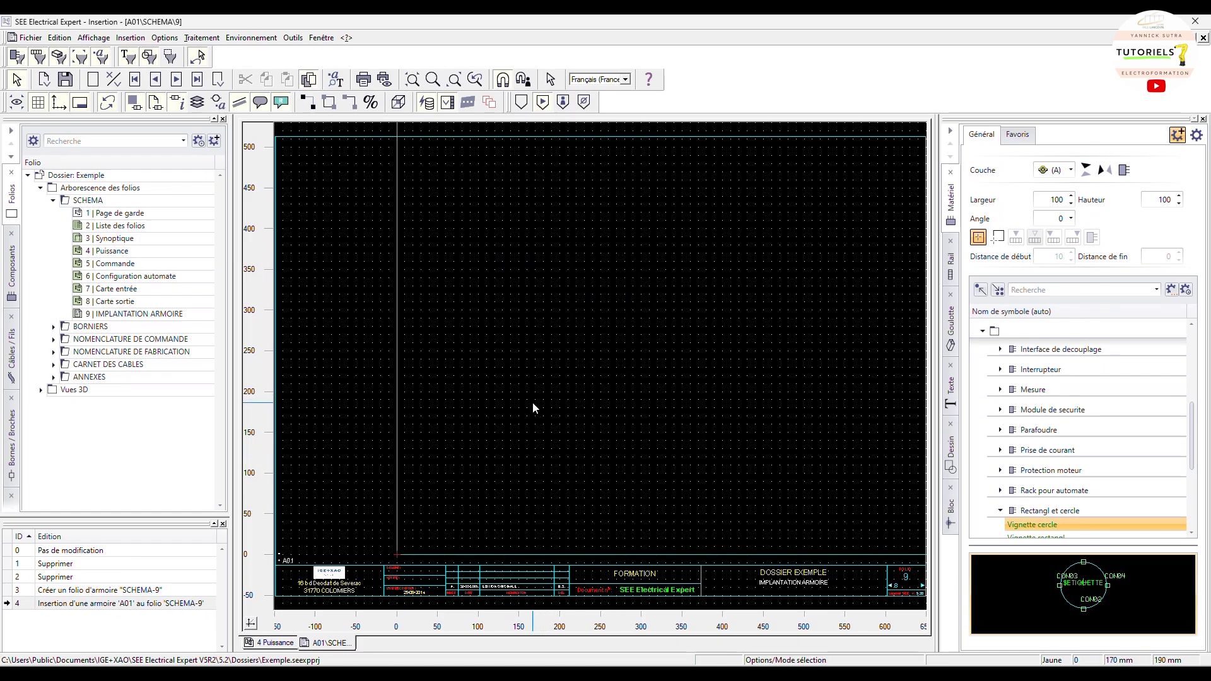
{"action": "scroll", "coordinate": [532, 400], "scroll_direction": "down", "scroll_amount": 1}
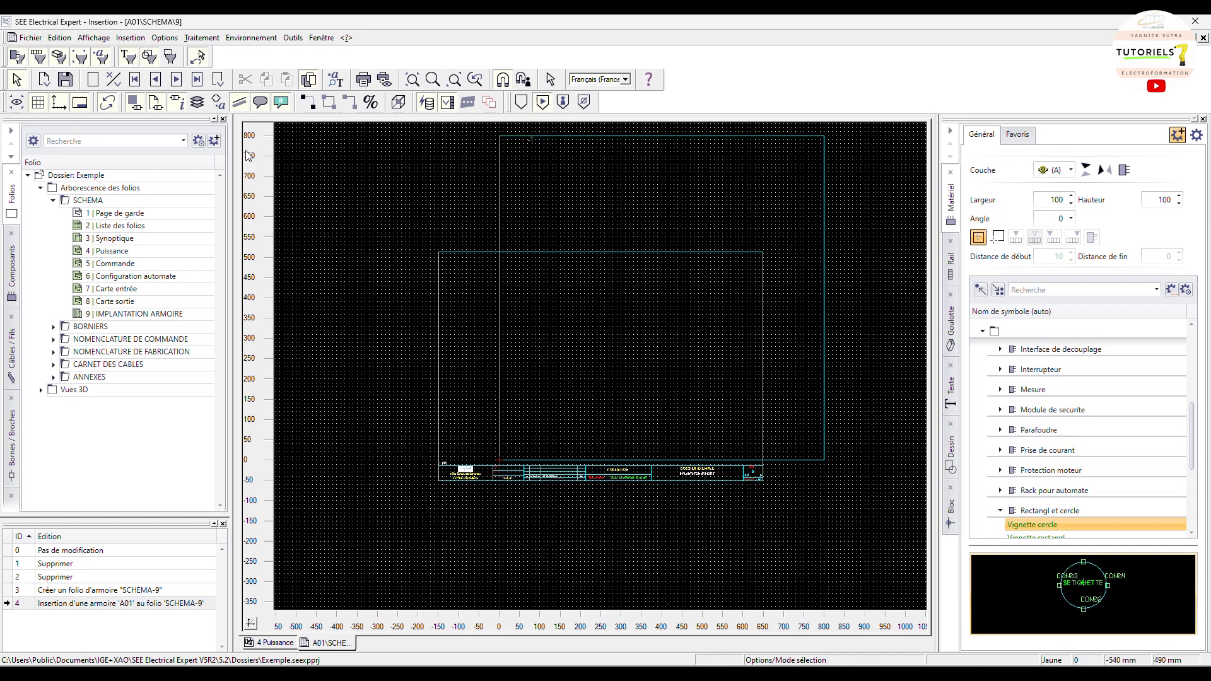
- Open the folio's scale and title block settings and try scales of 1 and 2, keeping the rotation at 0
{"action": "left_click", "coordinate": [171, 42]}
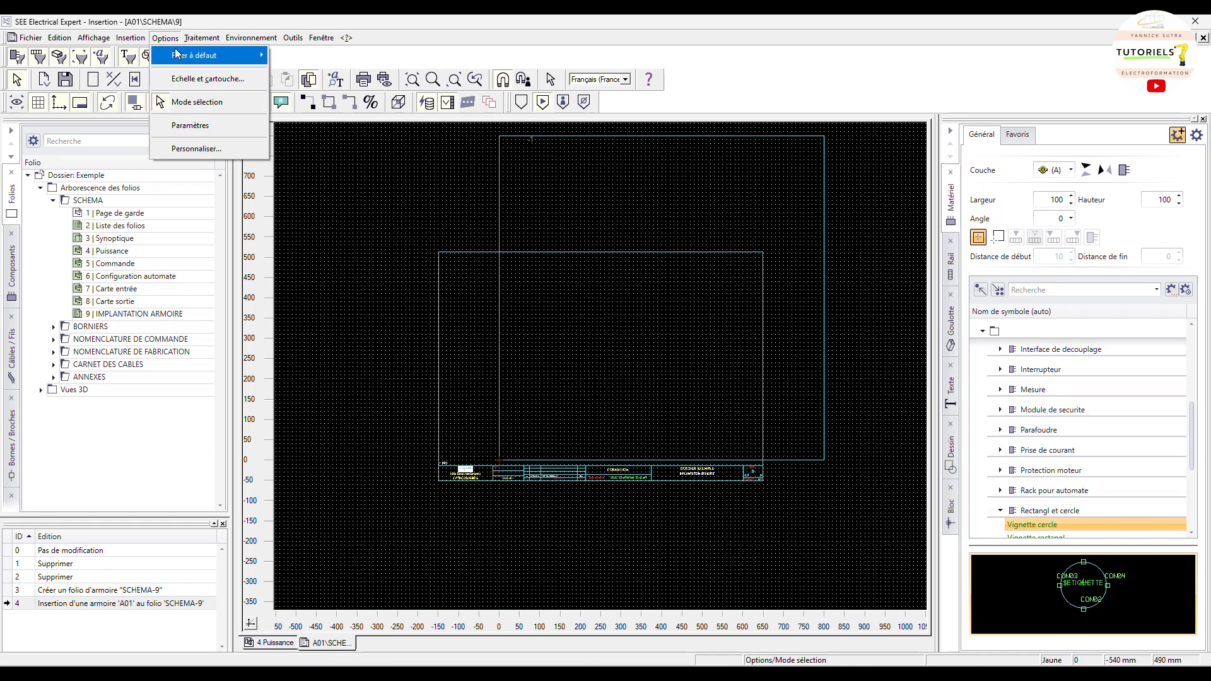
{"action": "left_click", "coordinate": [183, 79]}
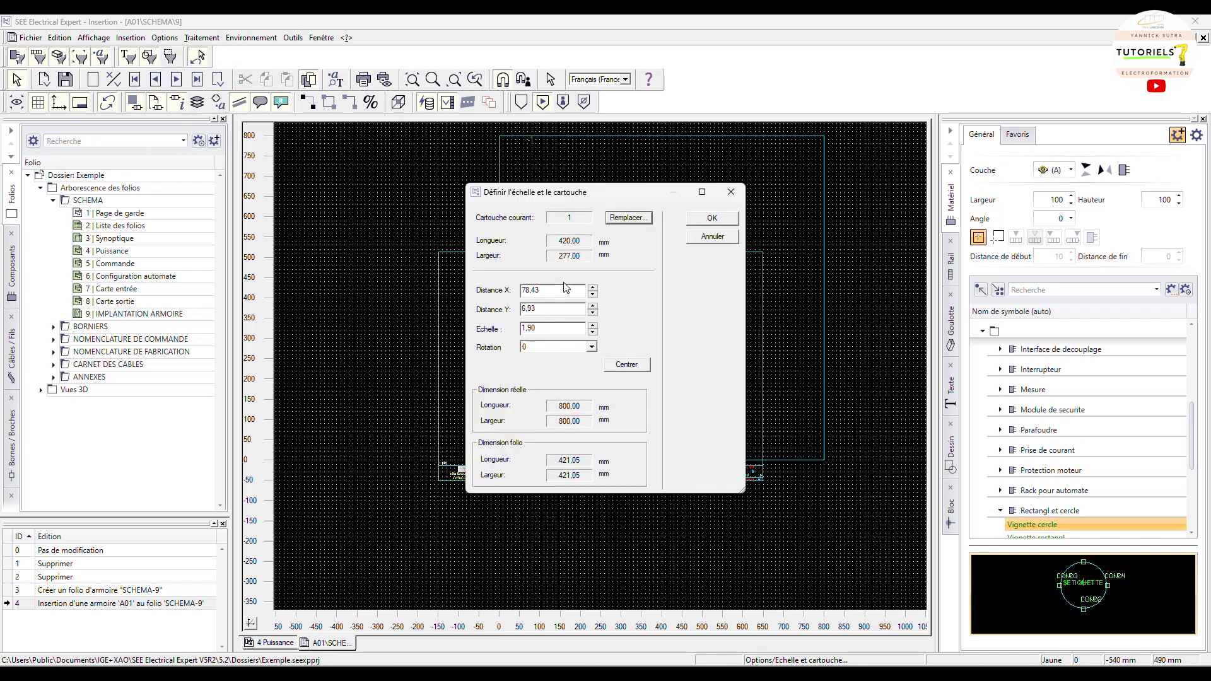
{"action": "left_click_drag", "start_coordinate": [555, 328], "coordinate": [482, 326]}
{"action": "type", "text": "1"}
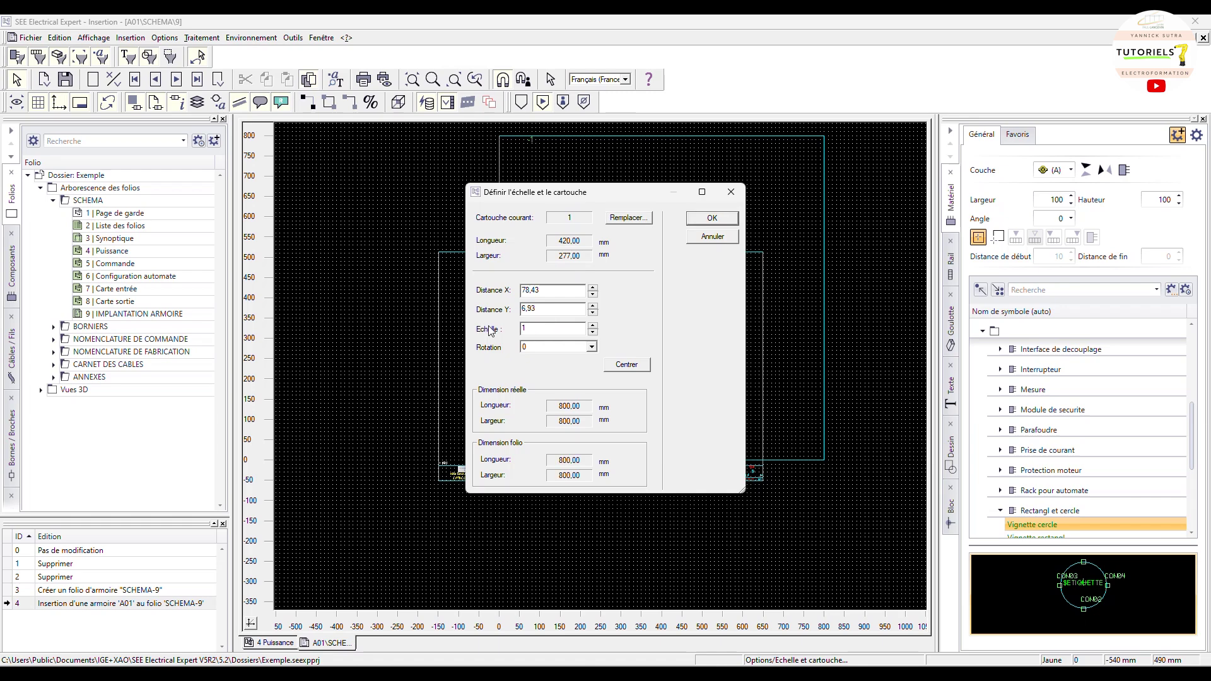
{"action": "left_click", "coordinate": [535, 348]}
{"action": "left_click", "coordinate": [550, 326]}
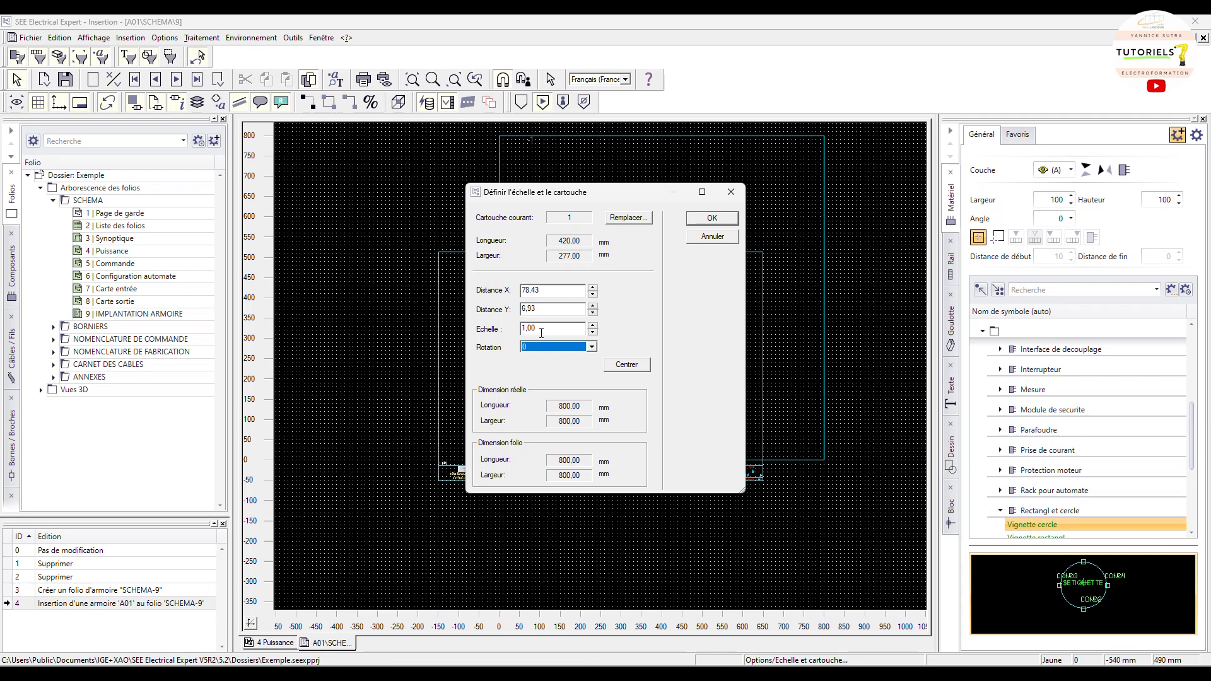
{"action": "key", "text": "shift+Tab"}
{"action": "type", "text": "2"}
{"action": "left_click", "coordinate": [560, 347]}
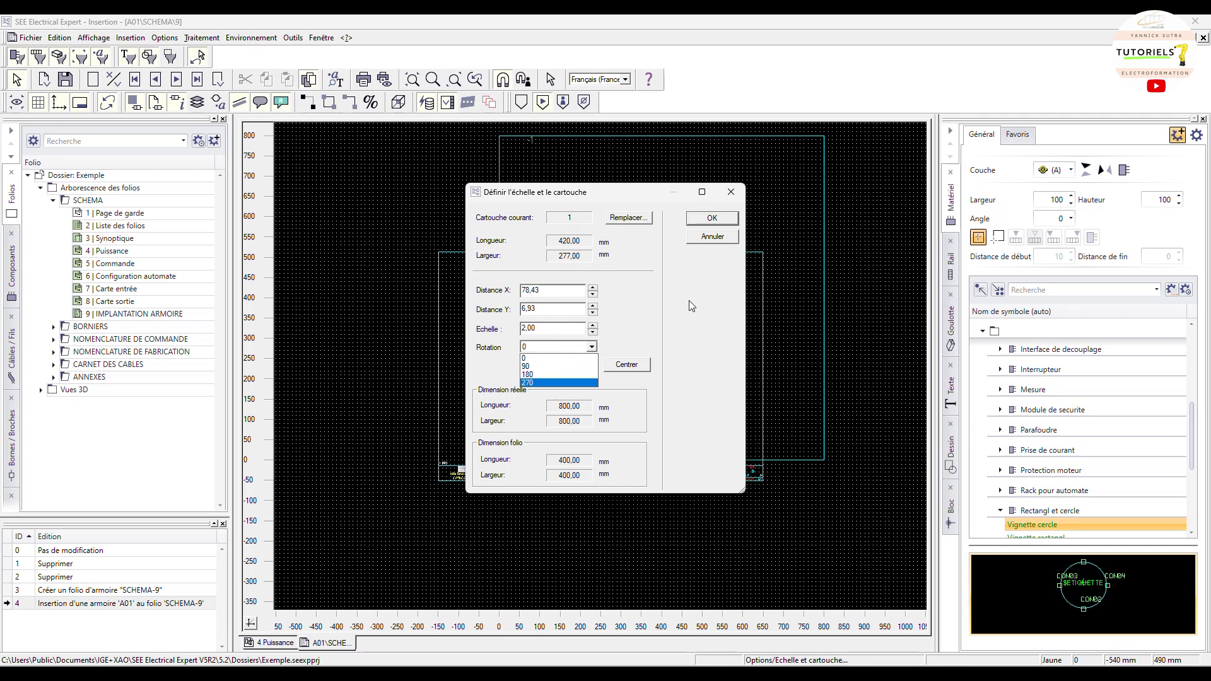
{"action": "left_click", "coordinate": [593, 344]}
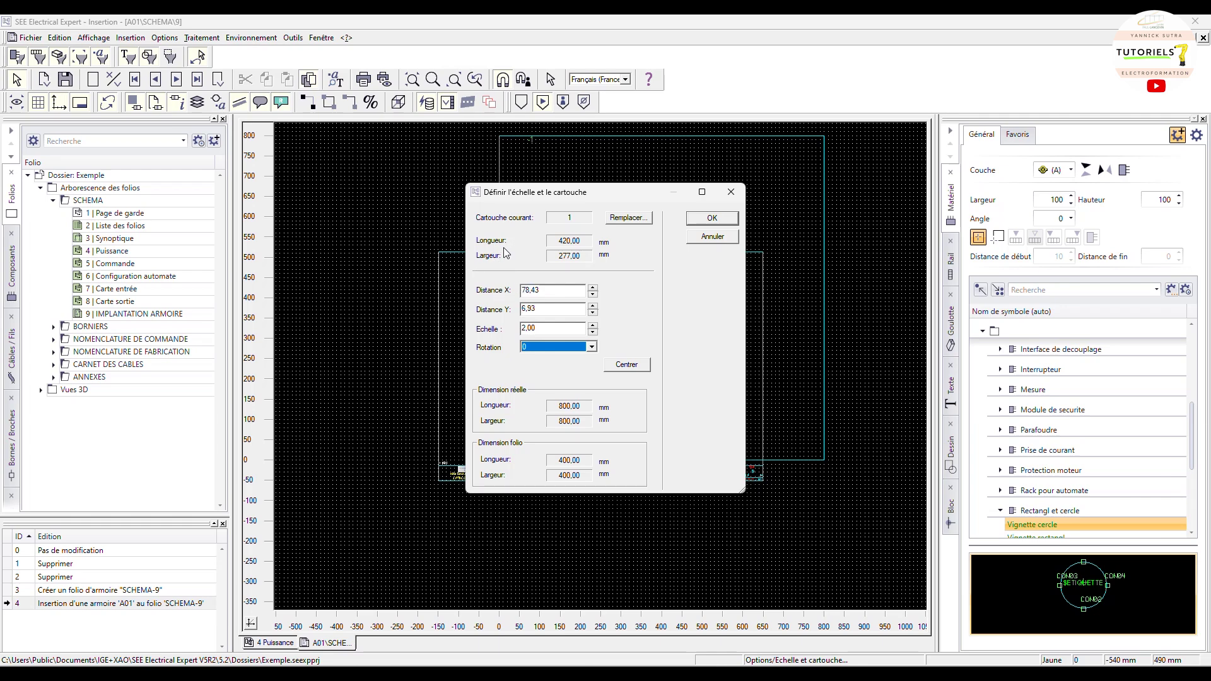
- Set the folio scale to 3,3 and apply it so the cabinet fits inside the title block frame
{"action": "double_click", "coordinate": [562, 333]}
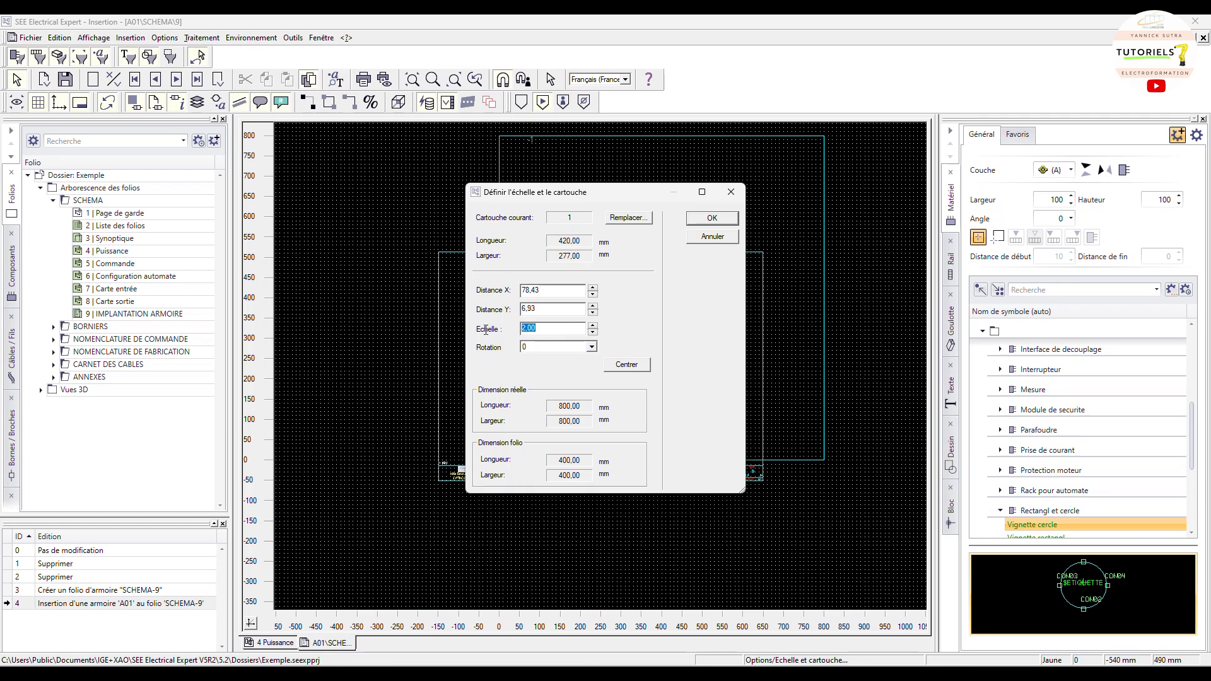
{"action": "type", "text": "3"}
{"action": "left_click", "coordinate": [547, 348]}
{"action": "left_click", "coordinate": [547, 359]}
{"action": "key", "text": "shift+Tab"}
{"action": "type", "text": "3,3"}
{"action": "left_click", "coordinate": [706, 218]}
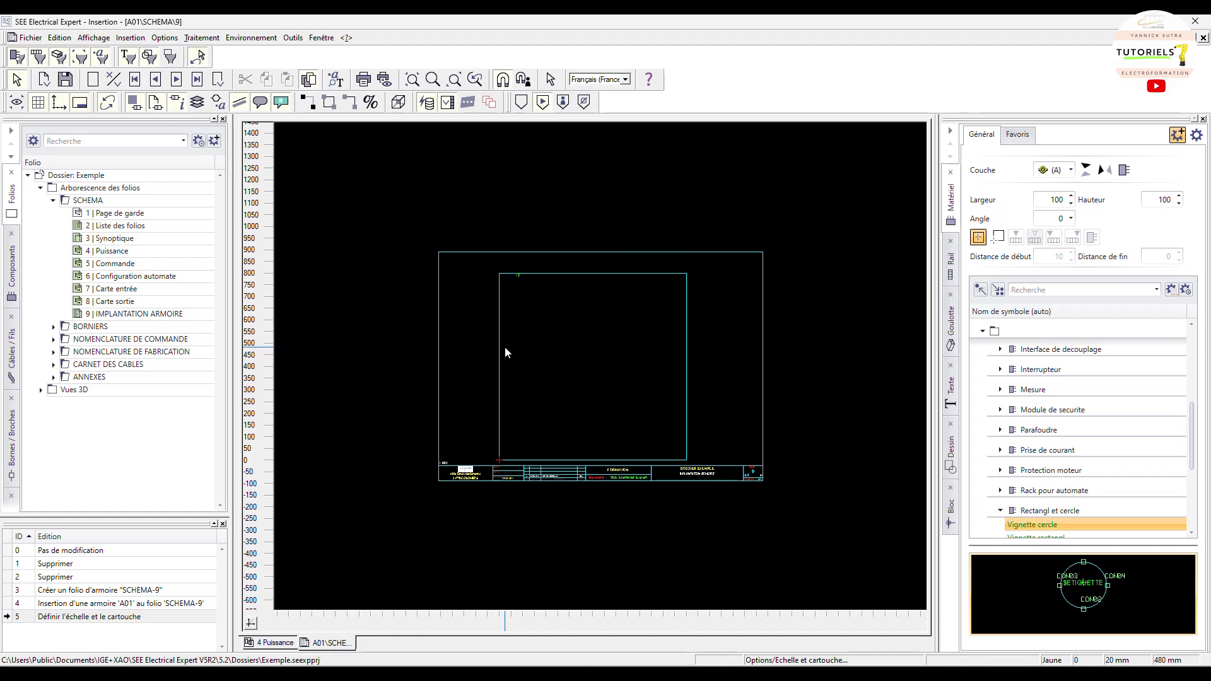
{"action": "scroll", "coordinate": [524, 340], "scroll_direction": "up", "scroll_amount": 1}
{"action": "scroll", "coordinate": [526, 341], "scroll_direction": "down", "scroll_amount": 1}
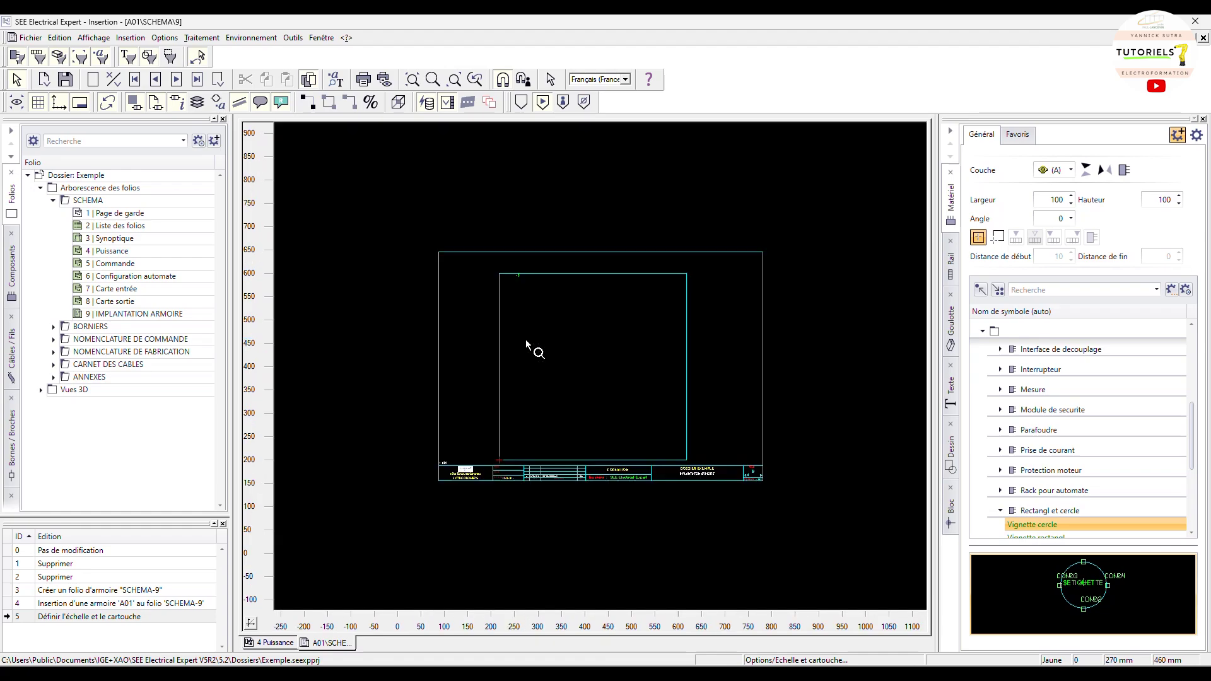
{"action": "scroll", "coordinate": [526, 340], "scroll_direction": "up", "scroll_amount": 1}
{"action": "scroll", "coordinate": [526, 341], "scroll_direction": "down", "scroll_amount": 1}
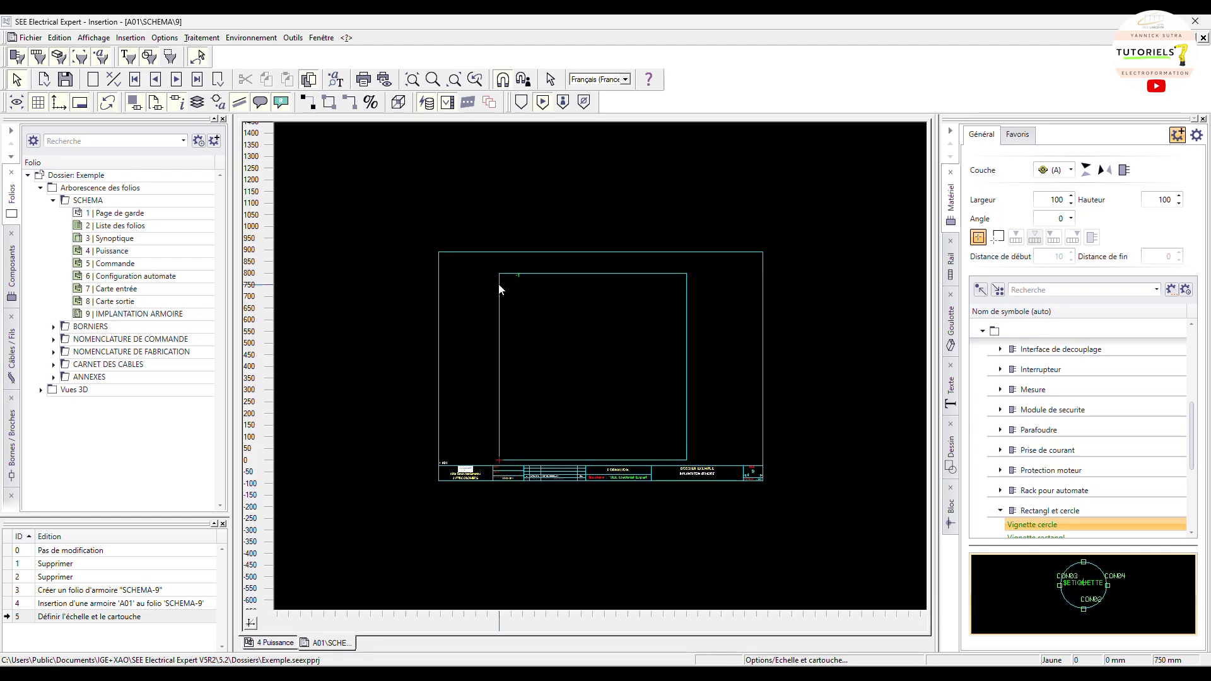
- Centre the cabinet drawing within the title block through the scale and title block settings, and apply the change
{"action": "left_click", "coordinate": [164, 38]}
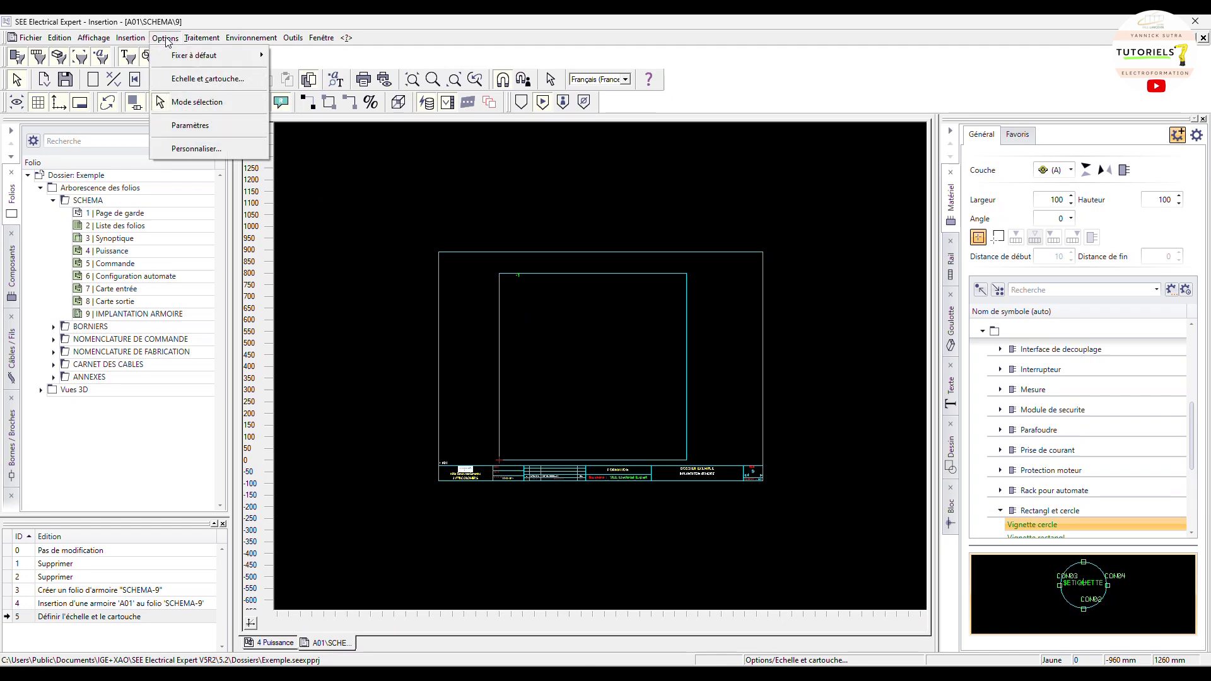
{"action": "left_click", "coordinate": [188, 77]}
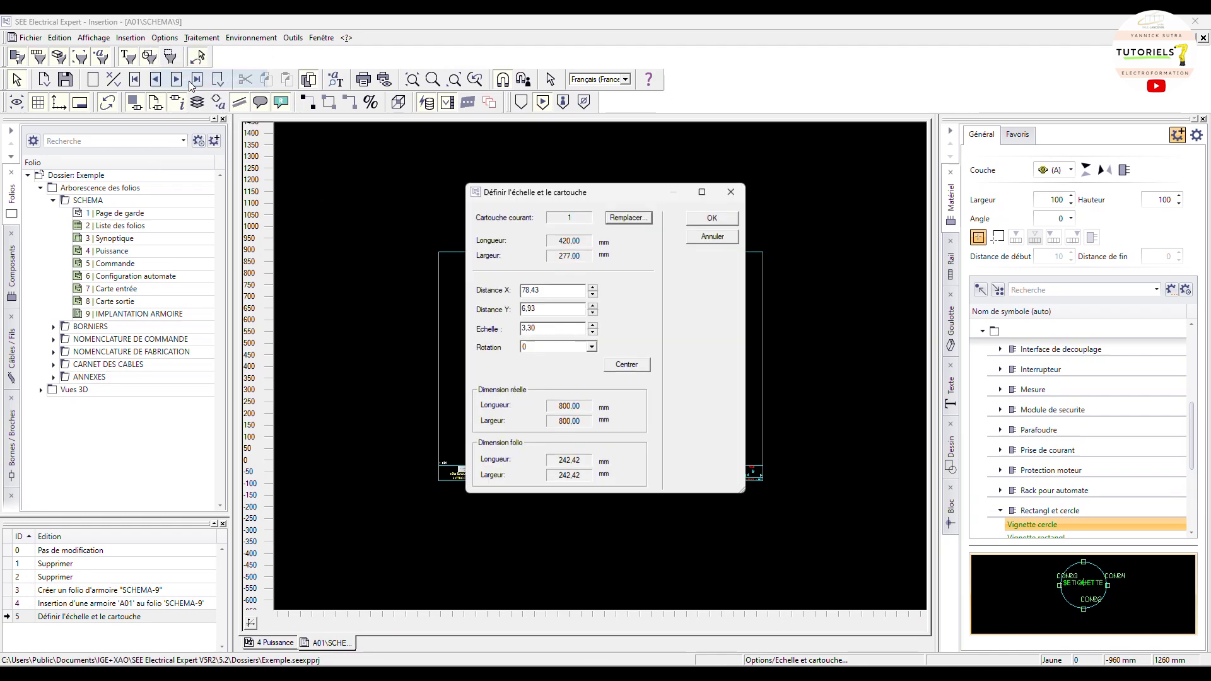
{"action": "left_click", "coordinate": [633, 365]}
{"action": "left_click", "coordinate": [711, 220]}
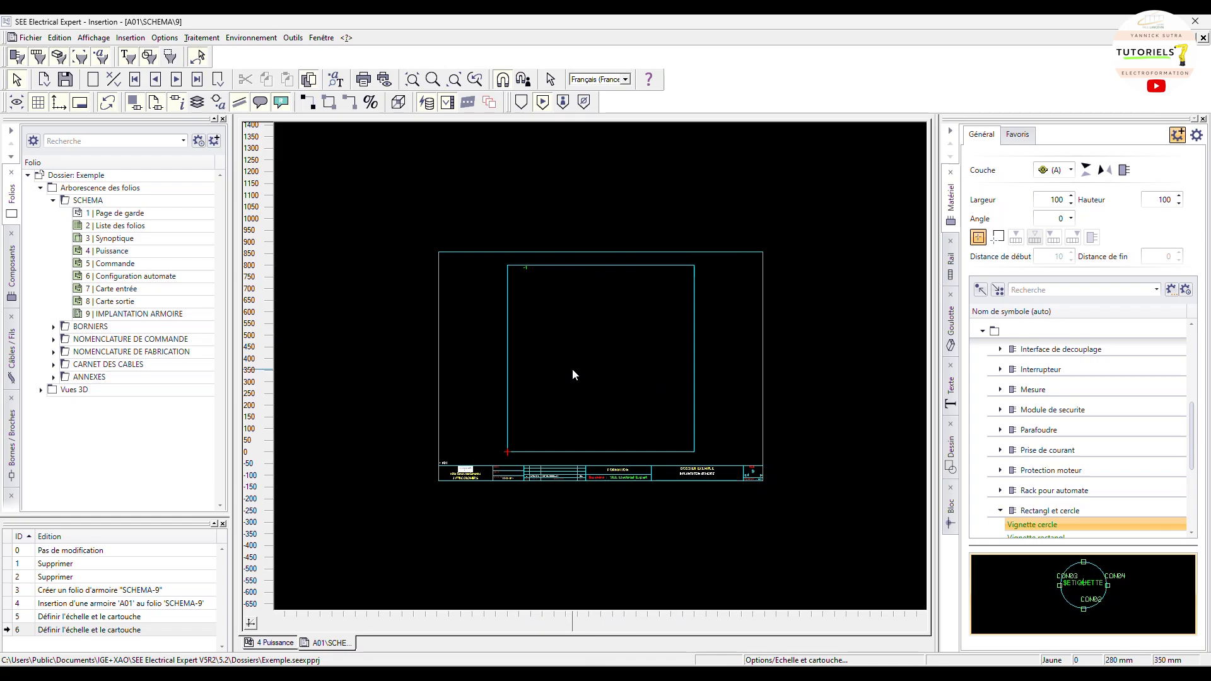
{"action": "scroll", "coordinate": [573, 359], "scroll_direction": "up", "scroll_amount": 2}
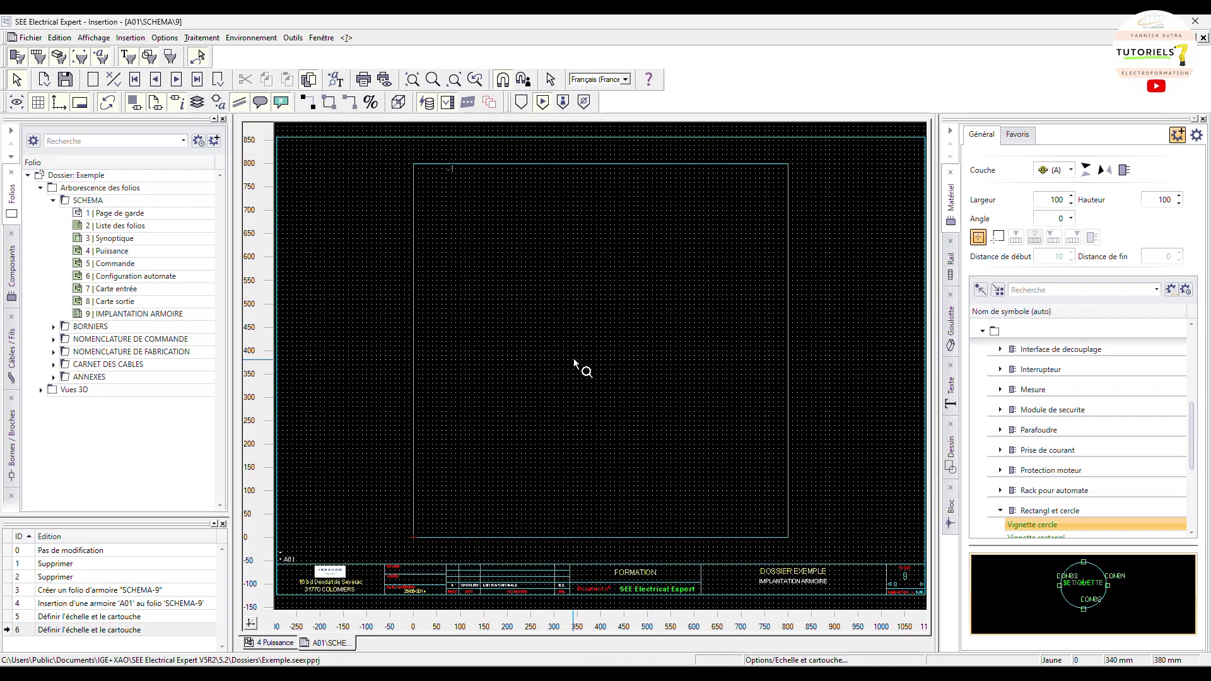
{"action": "scroll", "coordinate": [574, 360], "scroll_direction": "down", "scroll_amount": 1}
{"action": "scroll", "coordinate": [574, 361], "scroll_direction": "up", "scroll_amount": 1}
- Review the list of existing equipment to place for location A01 and close it without placing anything
{"action": "left_click", "coordinate": [139, 40]}
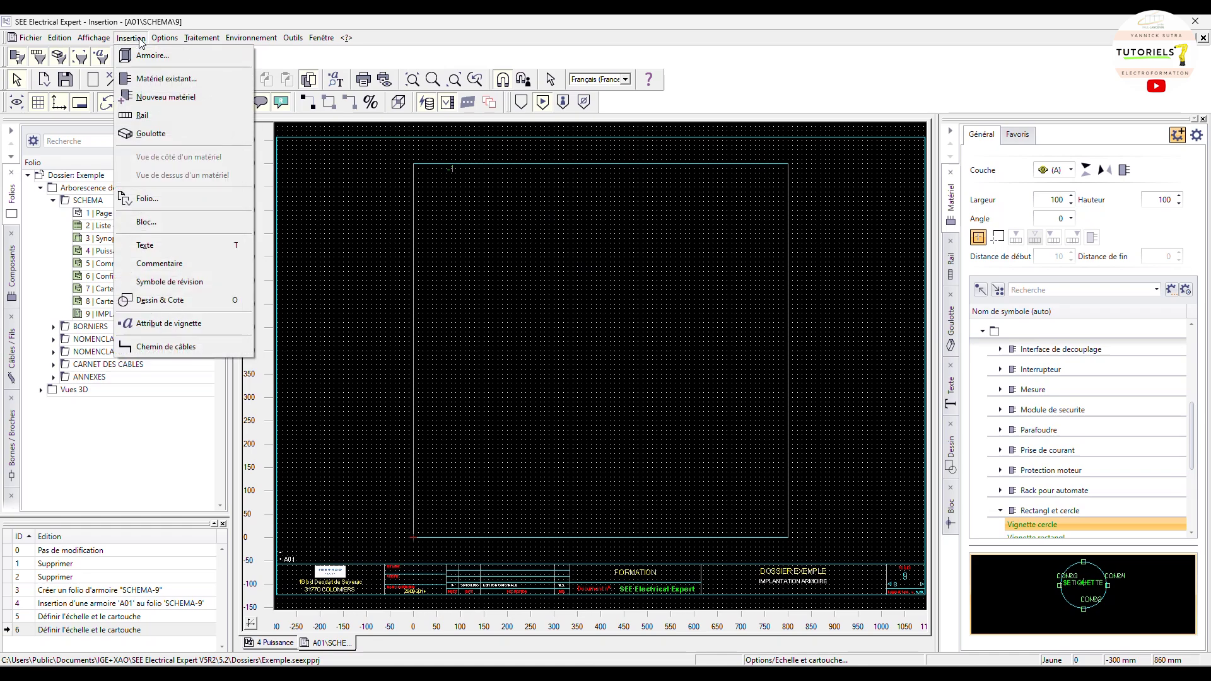
{"action": "left_click", "coordinate": [154, 80]}
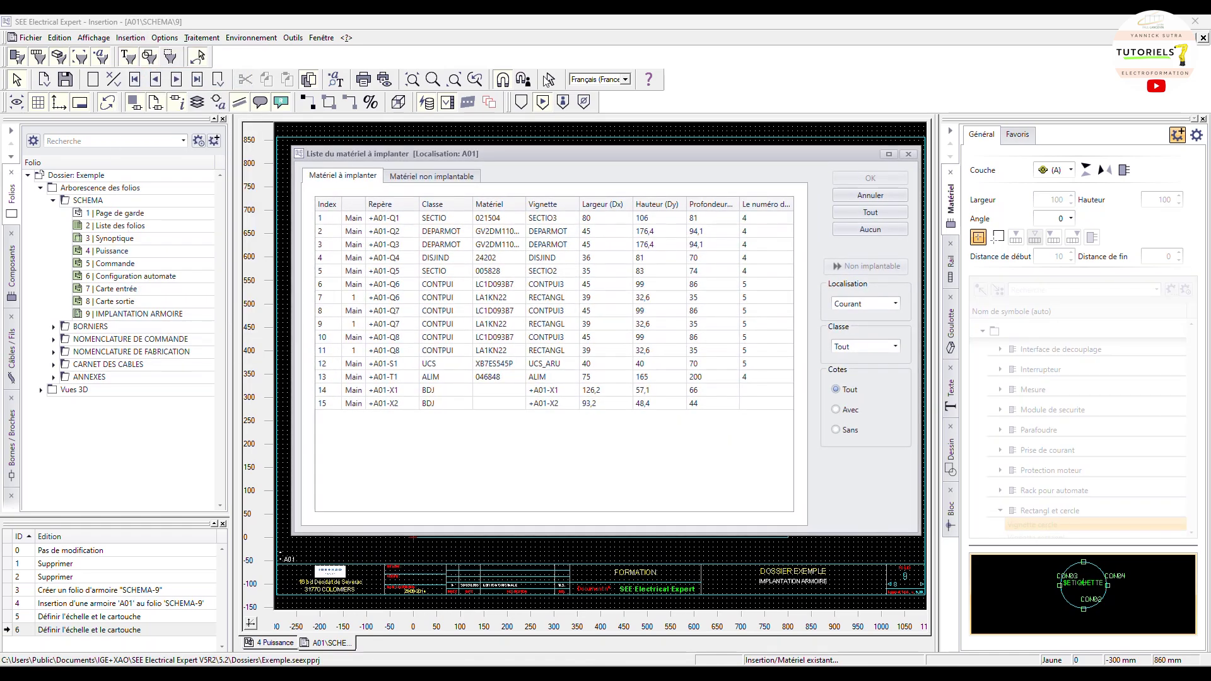
{"action": "left_click", "coordinate": [909, 154]}
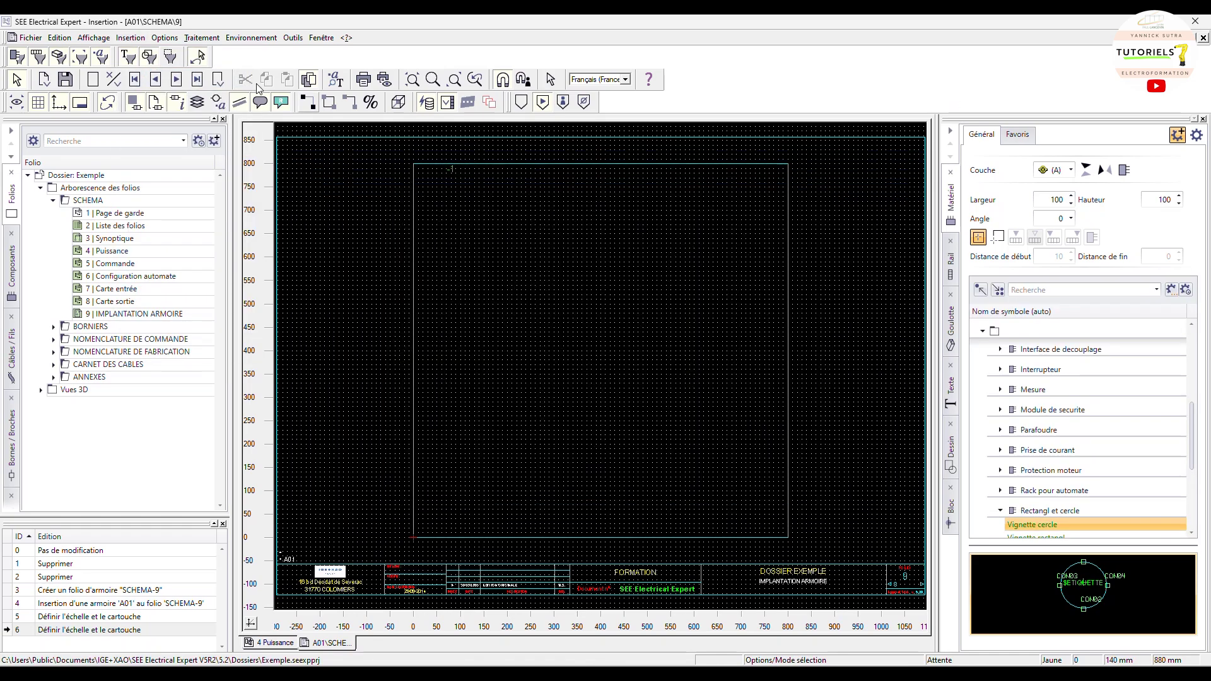
- Filter the cabinet equipment catalogue by manufacturer NVENT HOFFMAN, check mounting plate AMP08080's dimensions, and cancel without changing the cabinet
{"action": "left_click", "coordinate": [165, 37]}
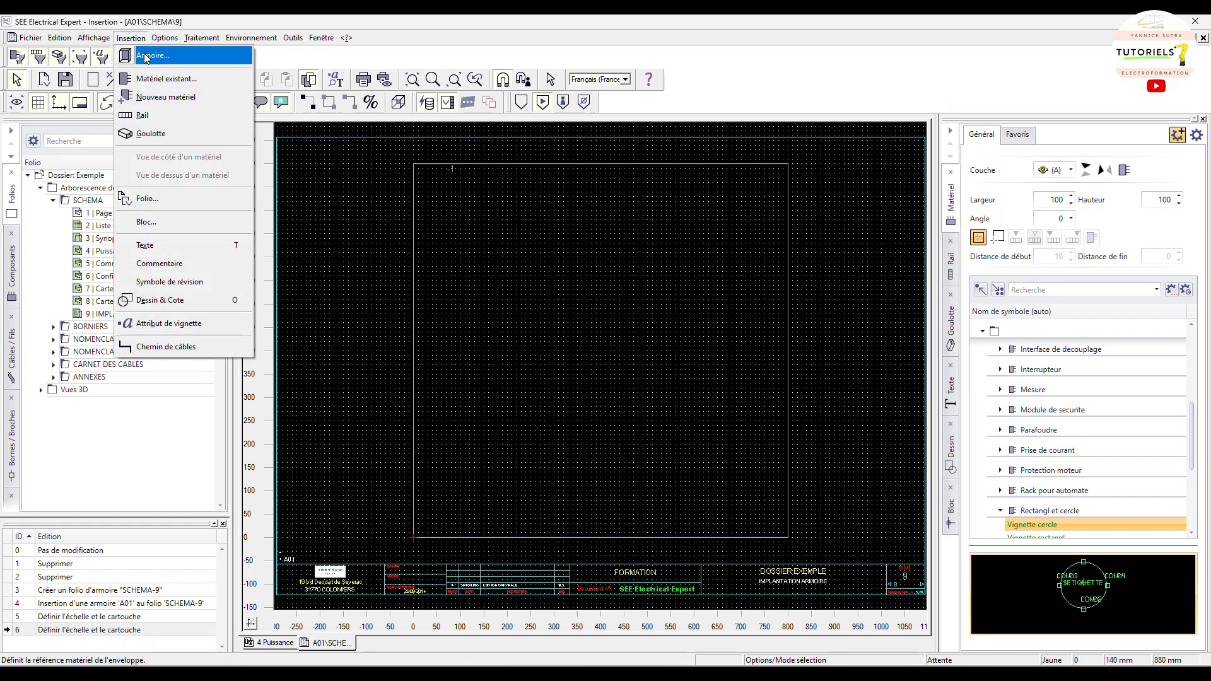
{"action": "left_click", "coordinate": [149, 55]}
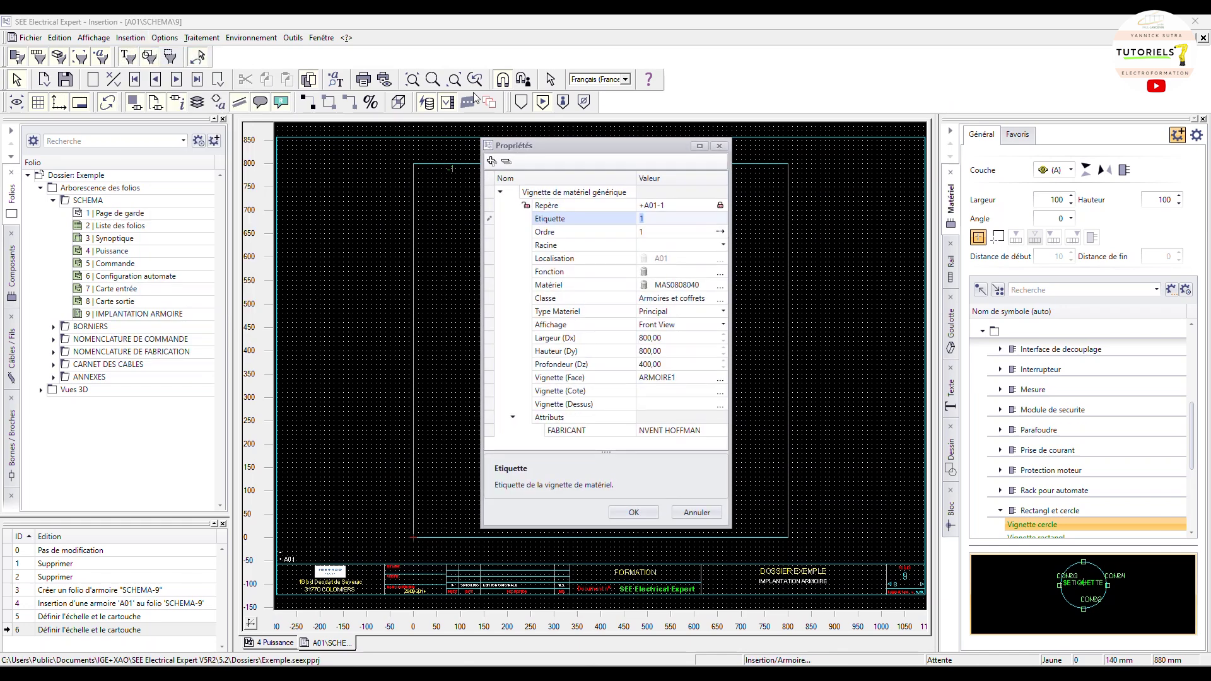
{"action": "left_click", "coordinate": [721, 287]}
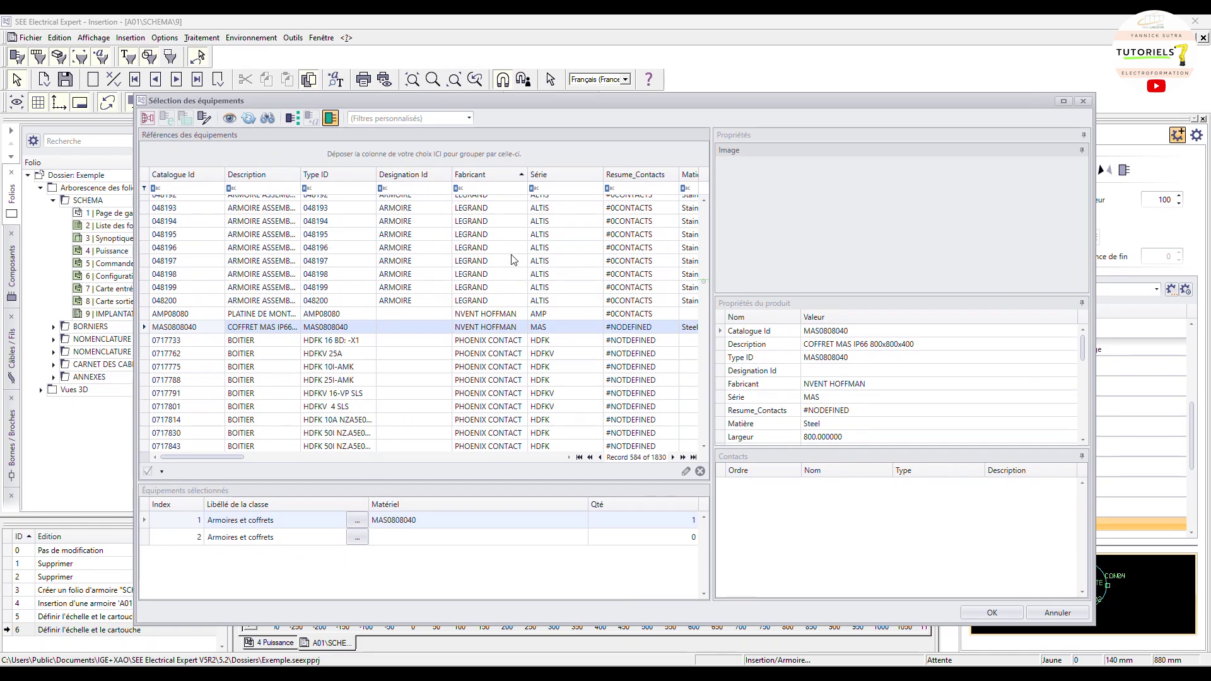
{"action": "left_click", "coordinate": [489, 174]}
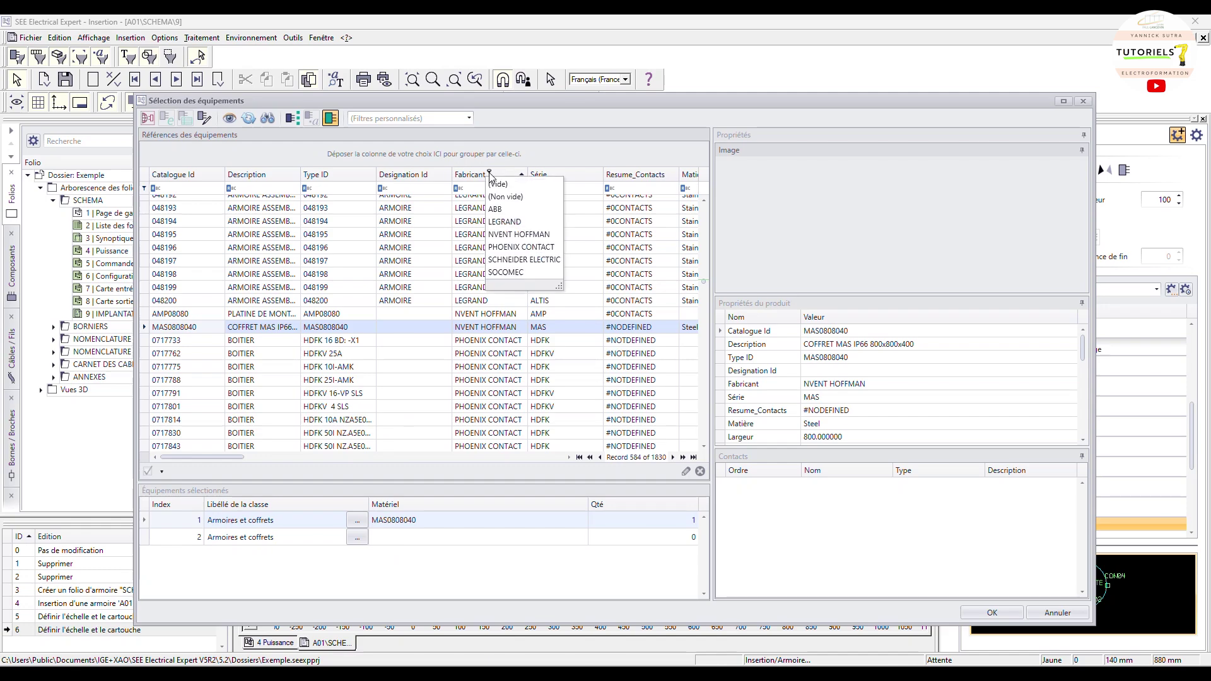
{"action": "left_click", "coordinate": [504, 221]}
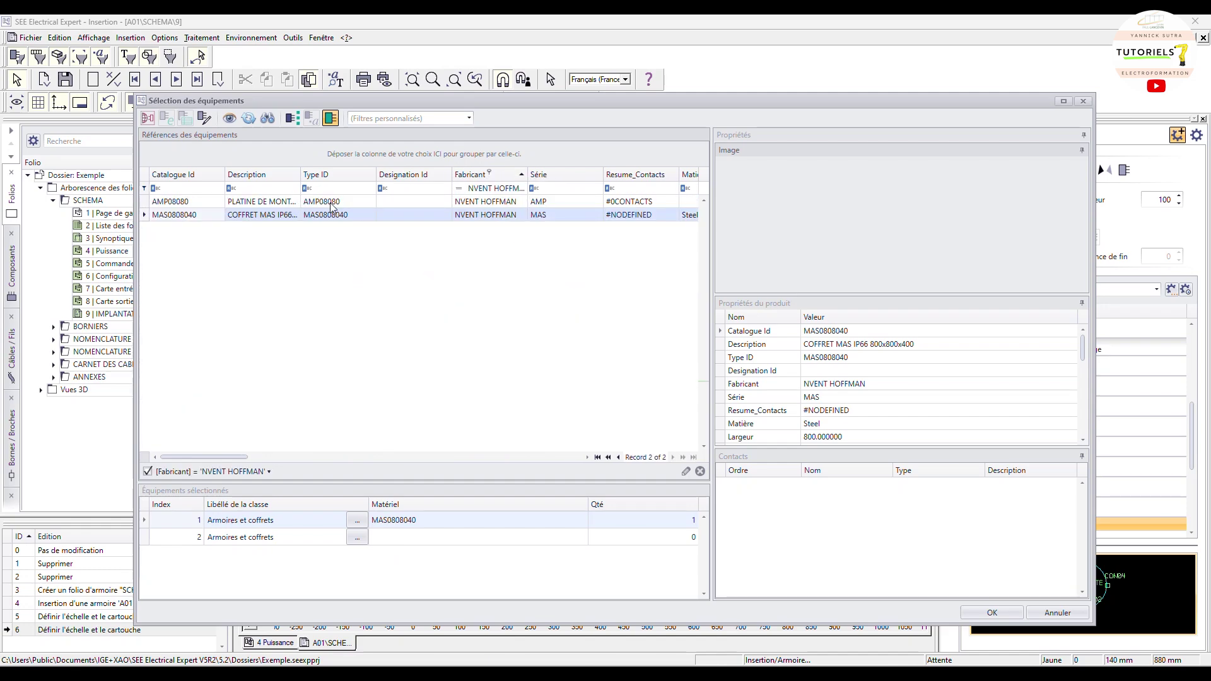
{"action": "left_click", "coordinate": [331, 202]}
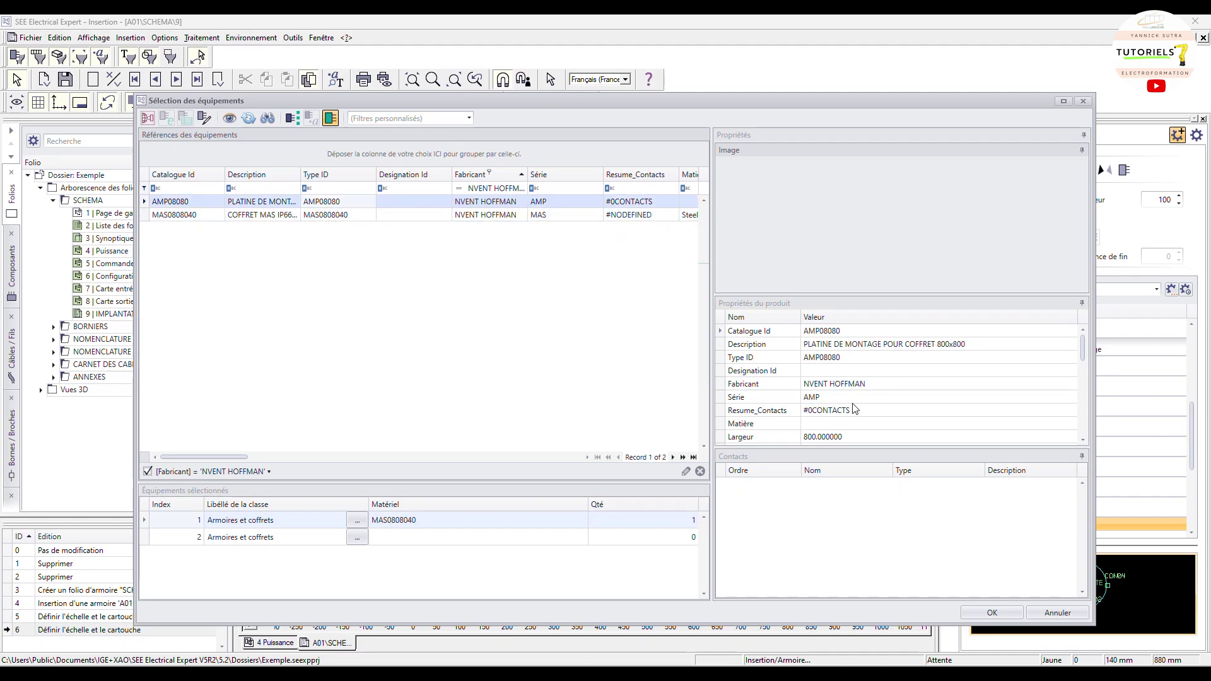
{"action": "scroll", "coordinate": [855, 408], "scroll_direction": "down", "scroll_amount": 2}
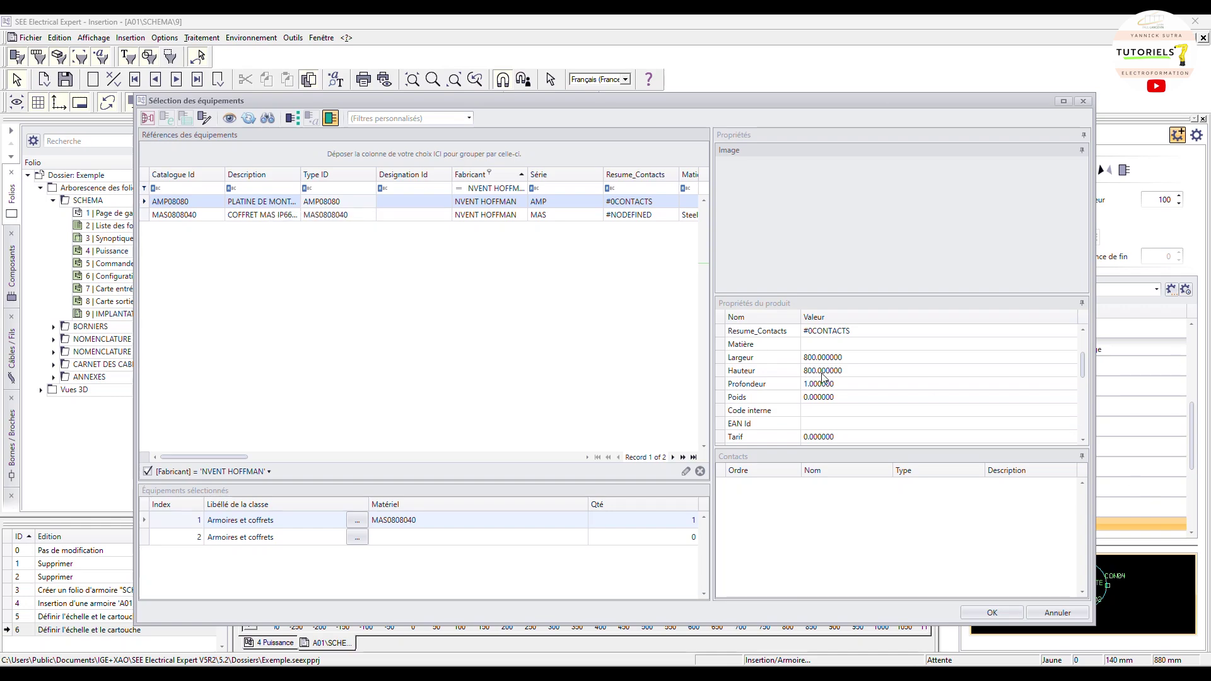
{"action": "left_click", "coordinate": [1083, 102]}
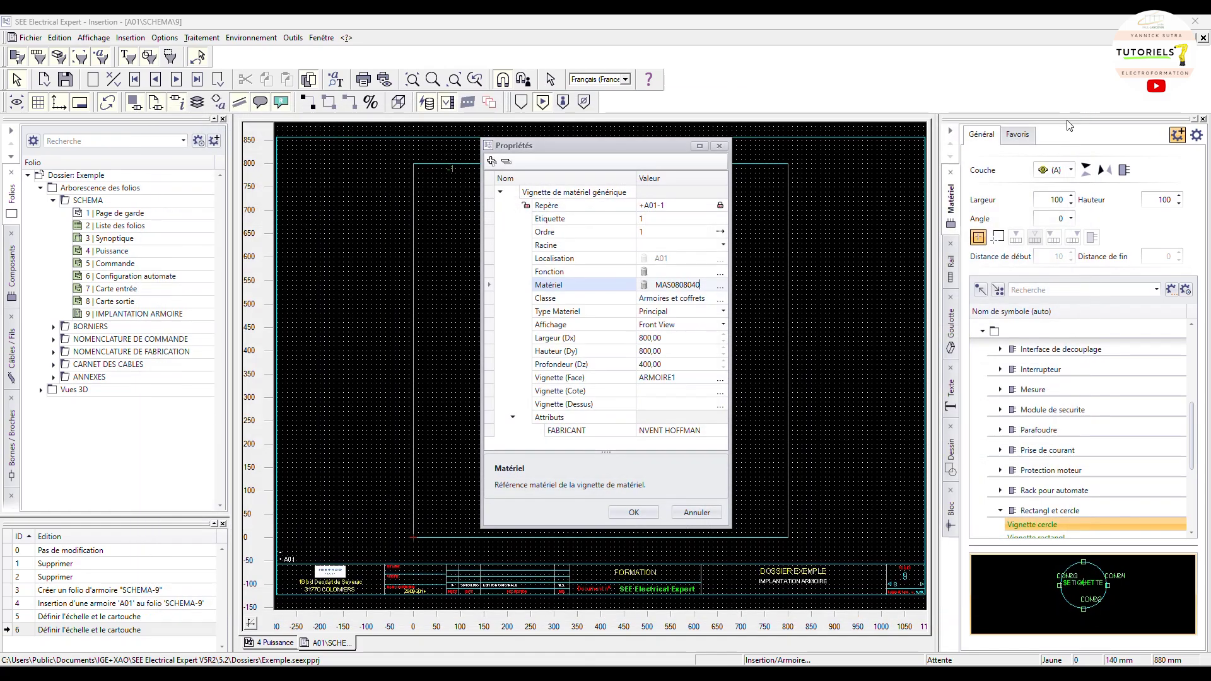
{"action": "left_click", "coordinate": [697, 513]}
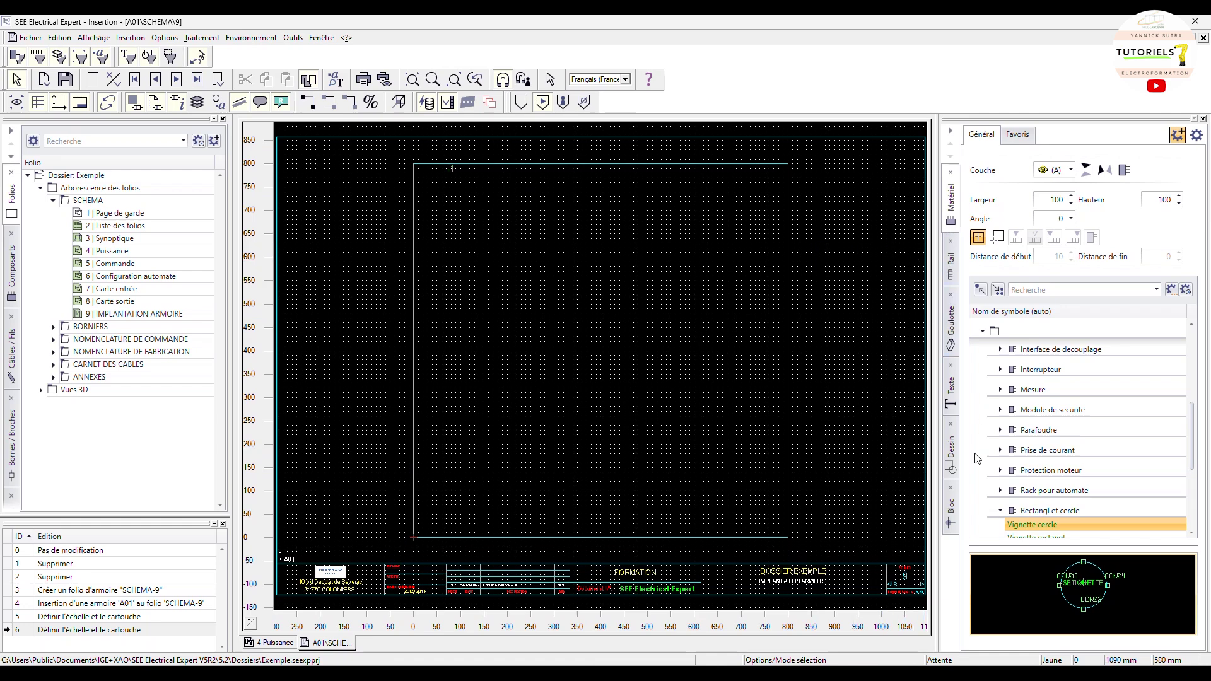
- Start a rectangle with a Jaune line inside the cabinet outline, with its first corner at X 20 mm, Y 20 mm
{"action": "left_click", "coordinate": [952, 464]}
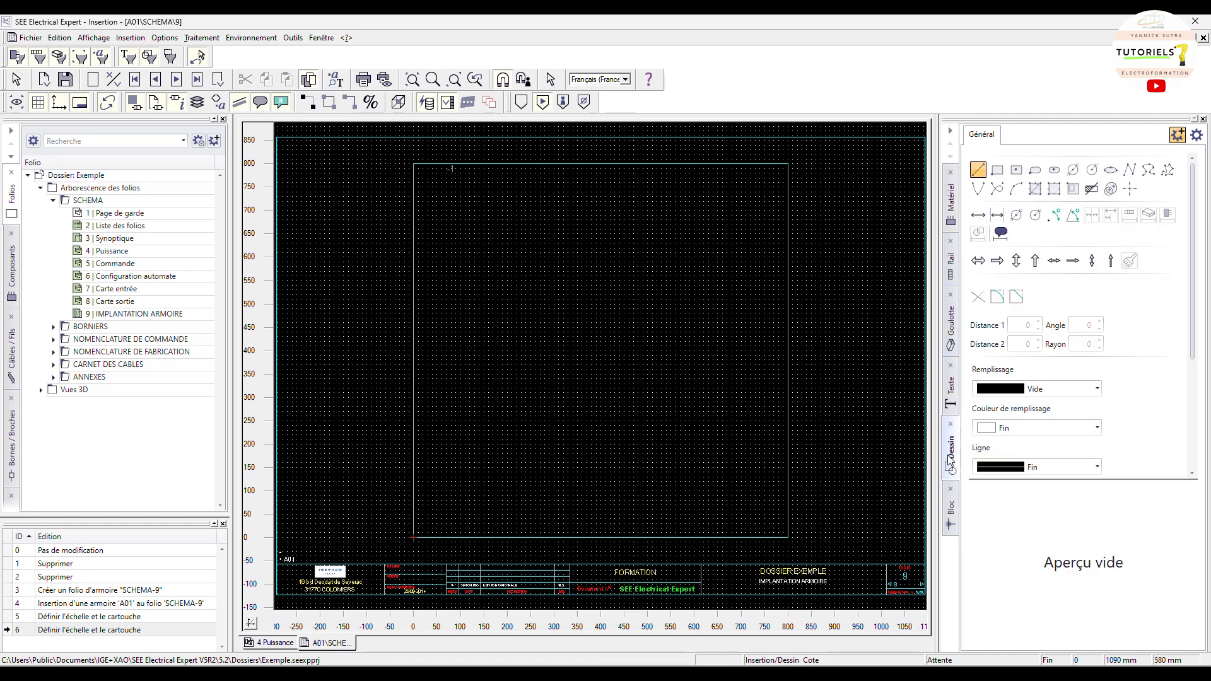
{"action": "left_click", "coordinate": [996, 175]}
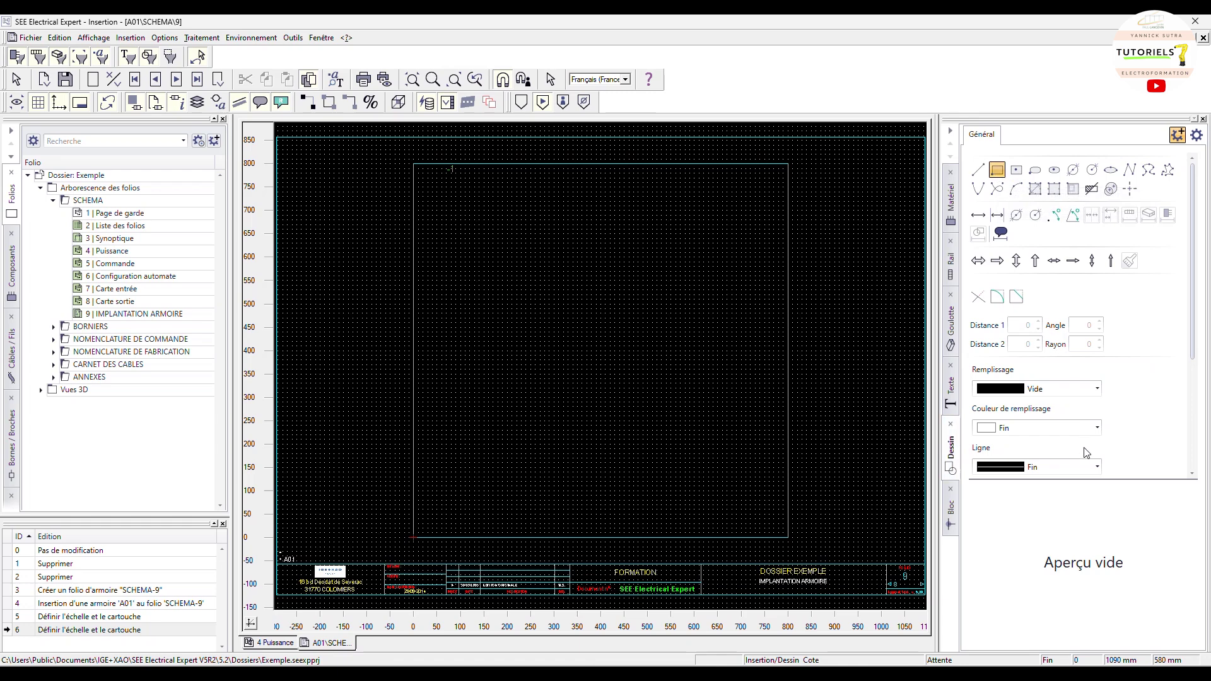
{"action": "left_click", "coordinate": [1060, 468]}
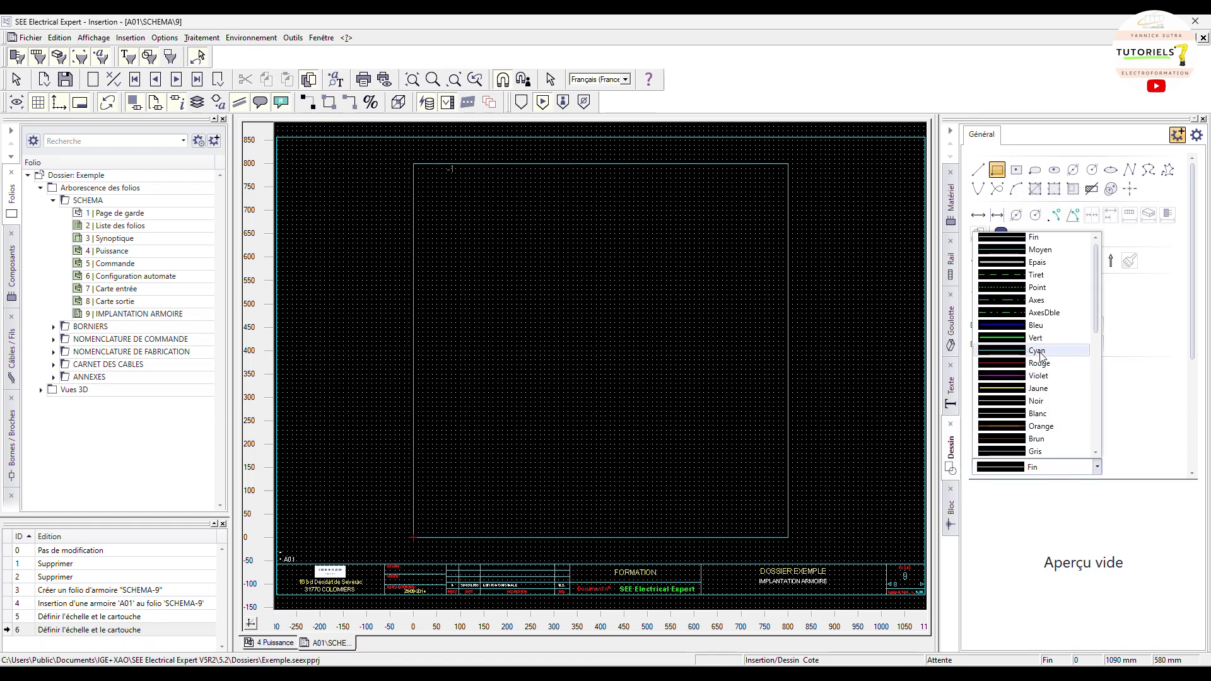
{"action": "left_click", "coordinate": [1038, 389]}
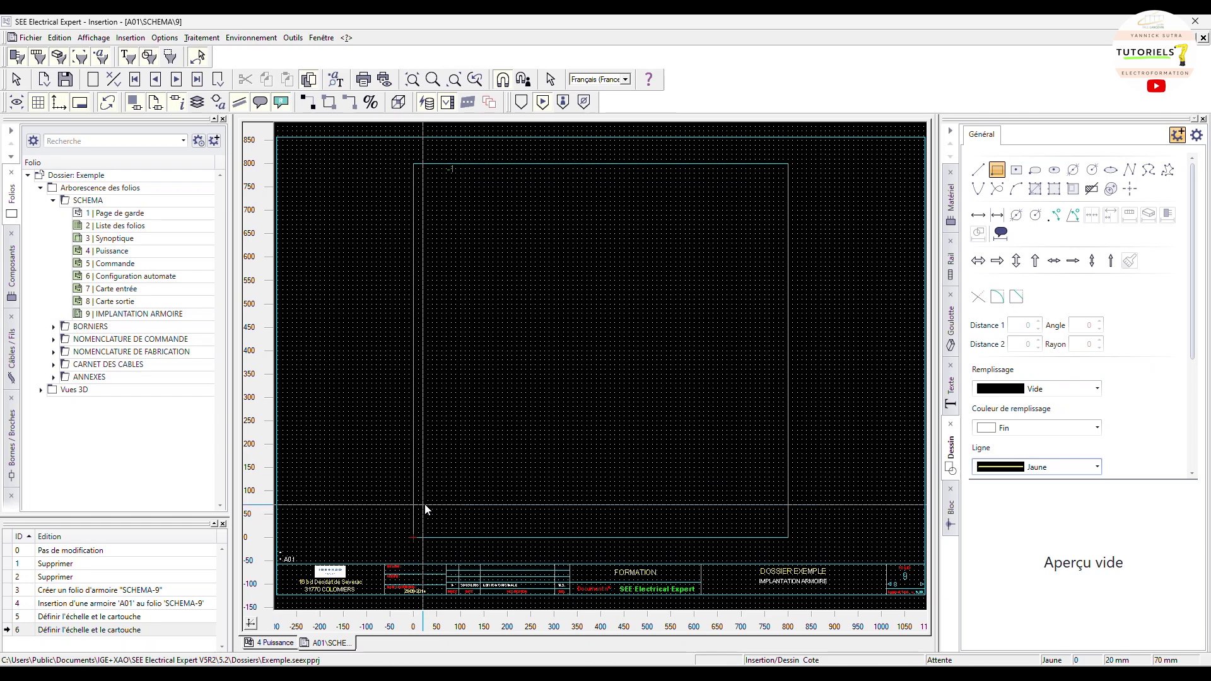
{"action": "scroll", "coordinate": [425, 505], "scroll_direction": "down", "scroll_amount": 2}
{"action": "scroll", "coordinate": [473, 376], "scroll_direction": "up", "scroll_amount": 4}
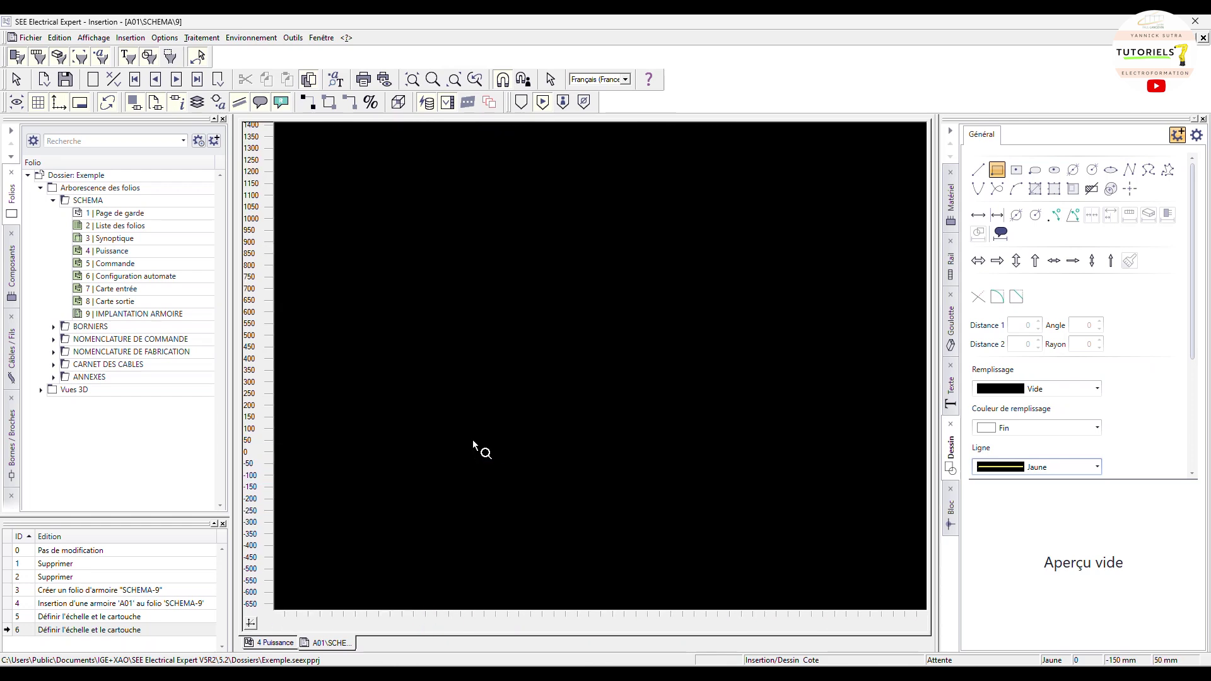
{"action": "scroll", "coordinate": [389, 548], "scroll_direction": "down", "scroll_amount": 2}
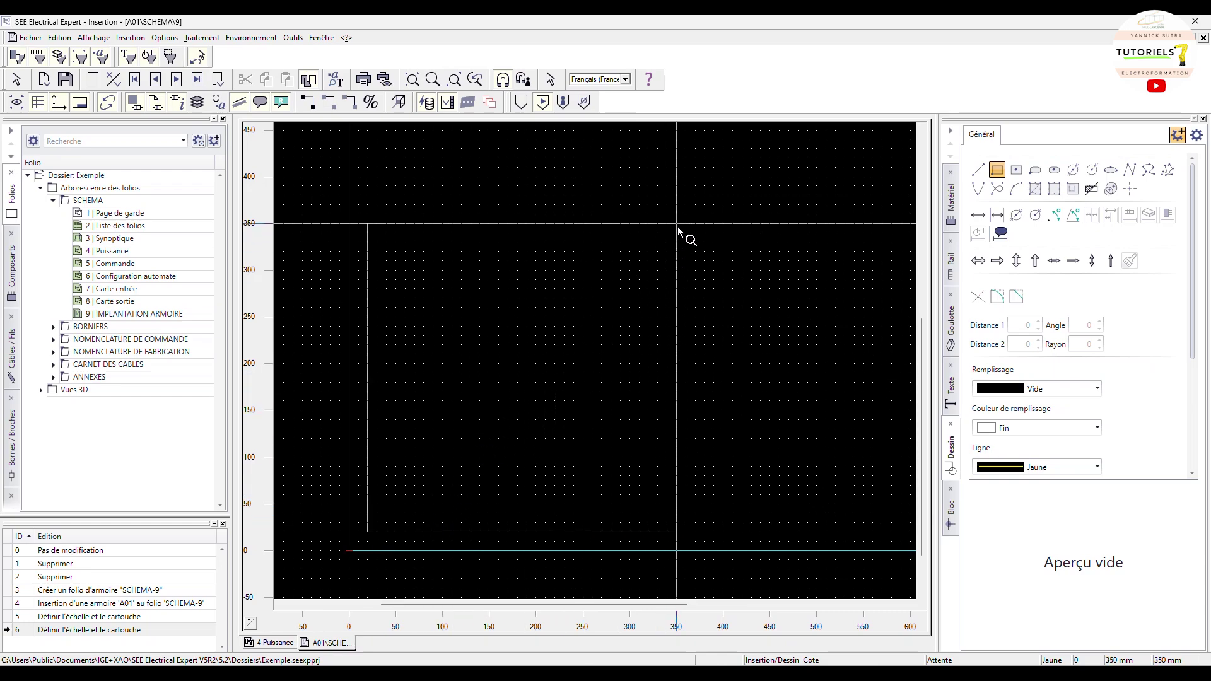
- Finish the mounting plate rectangle by entering relative coordinates of 750 in X and 770 in Y for its opposite corner
{"action": "key", "text": "r"}
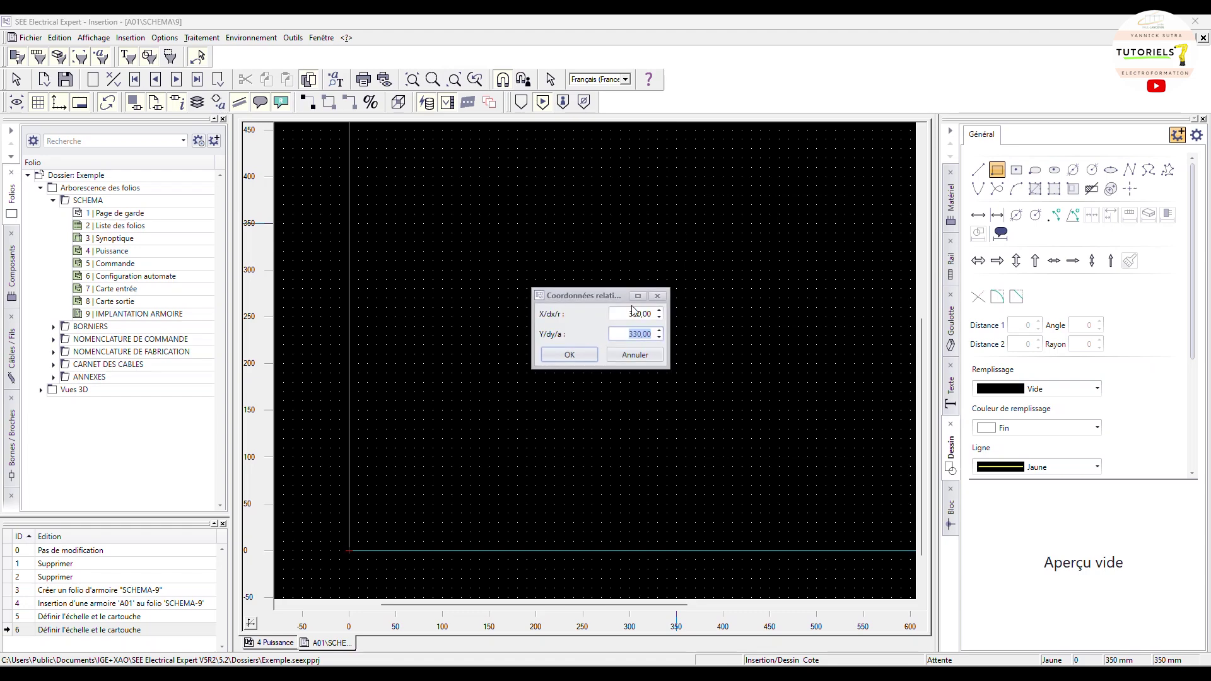
{"action": "left_click", "coordinate": [633, 314]}
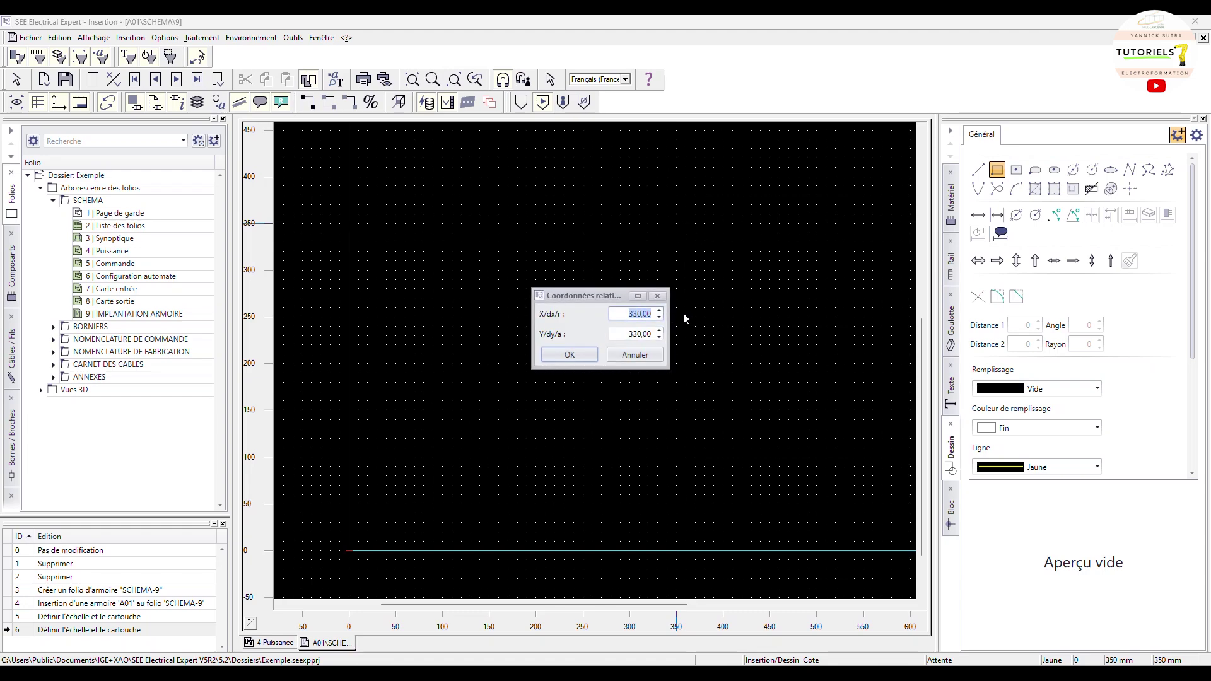
{"action": "type", "text": "750"}
{"action": "key", "text": "Delete"}
{"action": "key", "text": "Delete"}
{"action": "key", "text": "Delete"}
{"action": "key", "text": "Tab"}
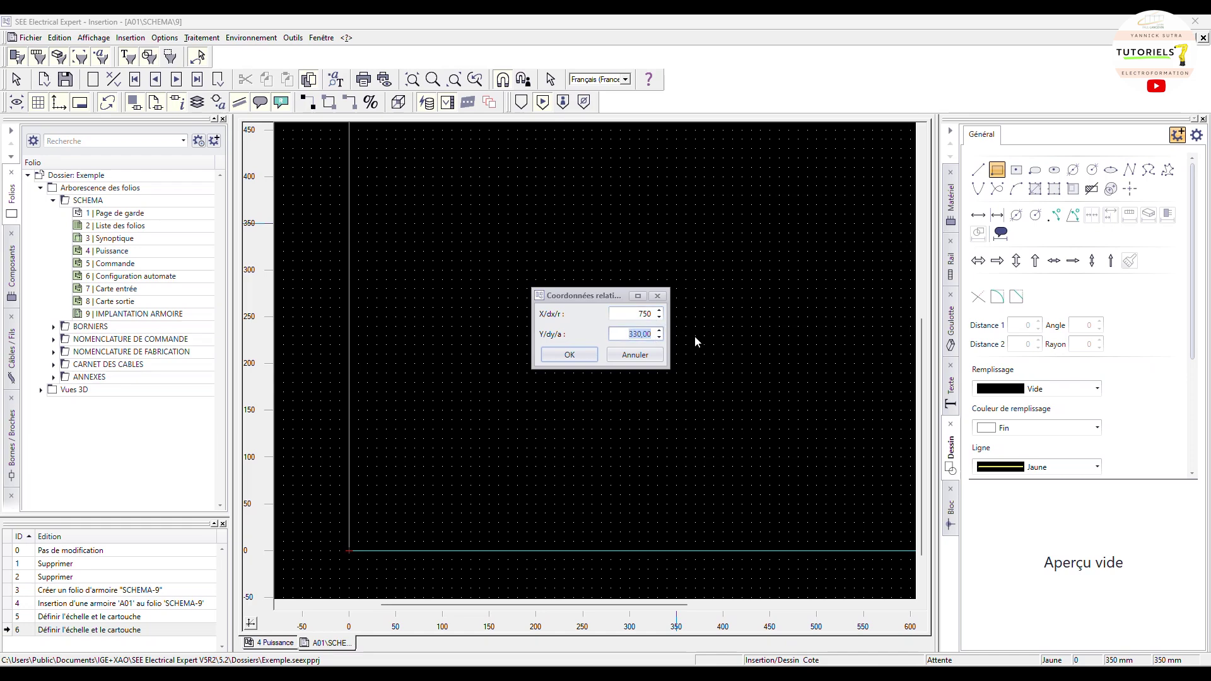
{"action": "type", "text": "770"}
{"action": "left_click", "coordinate": [569, 357]}
{"action": "right_click", "coordinate": [500, 381]}
{"action": "right_click", "coordinate": [504, 240]}
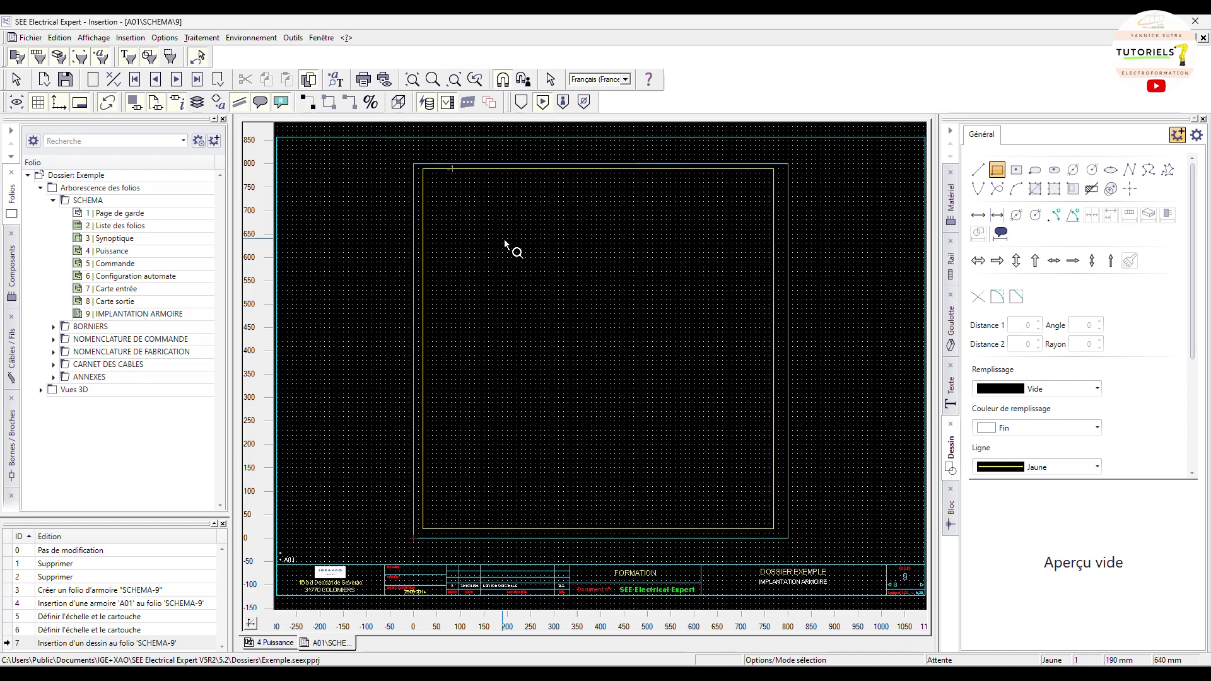
- Select the yellow mounting plate rectangle and nudge it 5 mm to the right to centre it horizontally in the cabinet
{"action": "scroll", "coordinate": [526, 381], "scroll_direction": "up", "scroll_amount": 2}
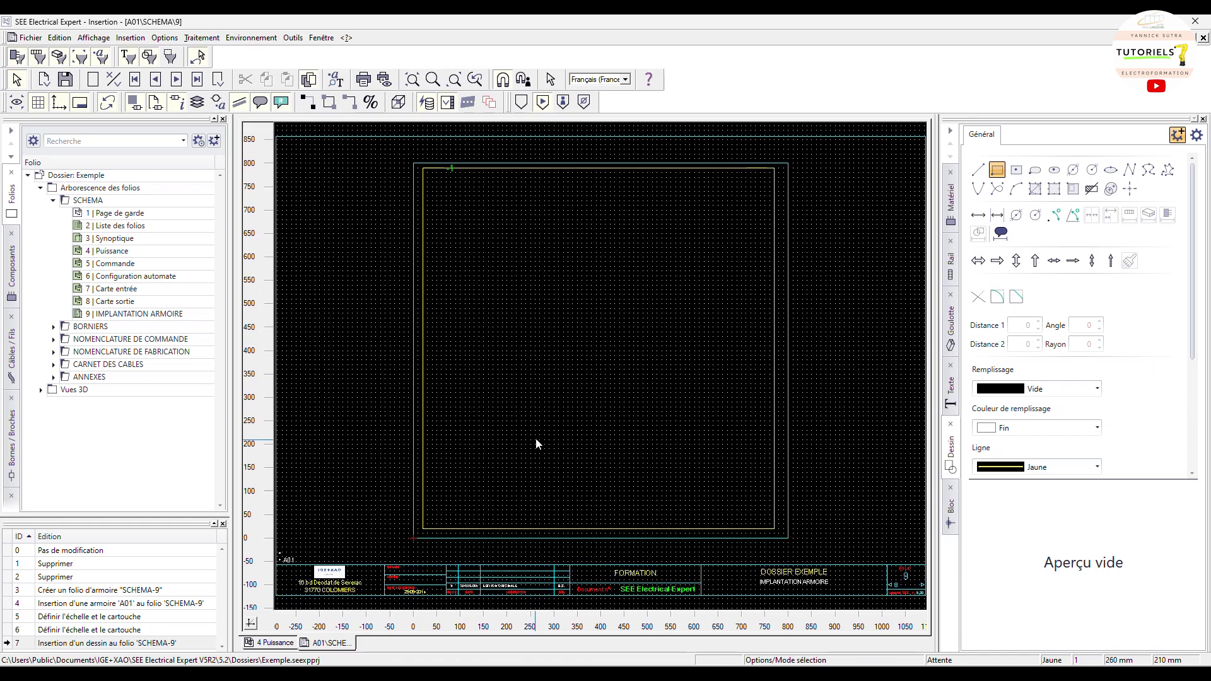
{"action": "scroll", "coordinate": [536, 527], "scroll_direction": "up", "scroll_amount": 2}
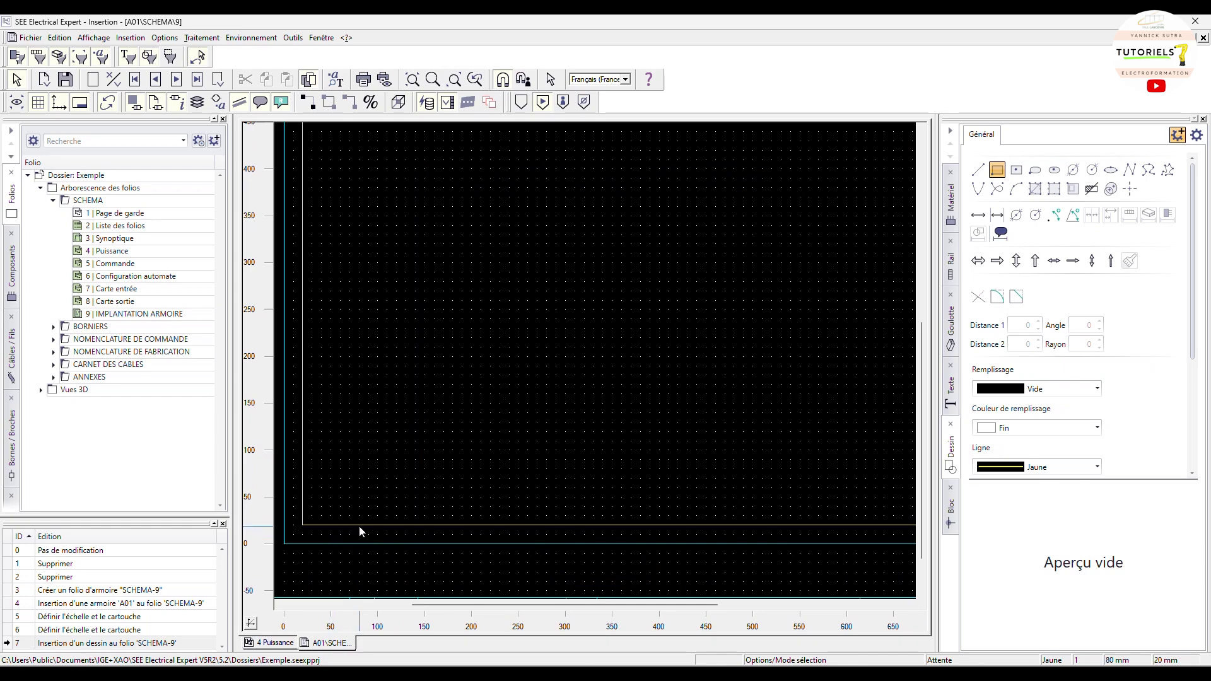
{"action": "scroll", "coordinate": [379, 499], "scroll_direction": "down", "scroll_amount": 2}
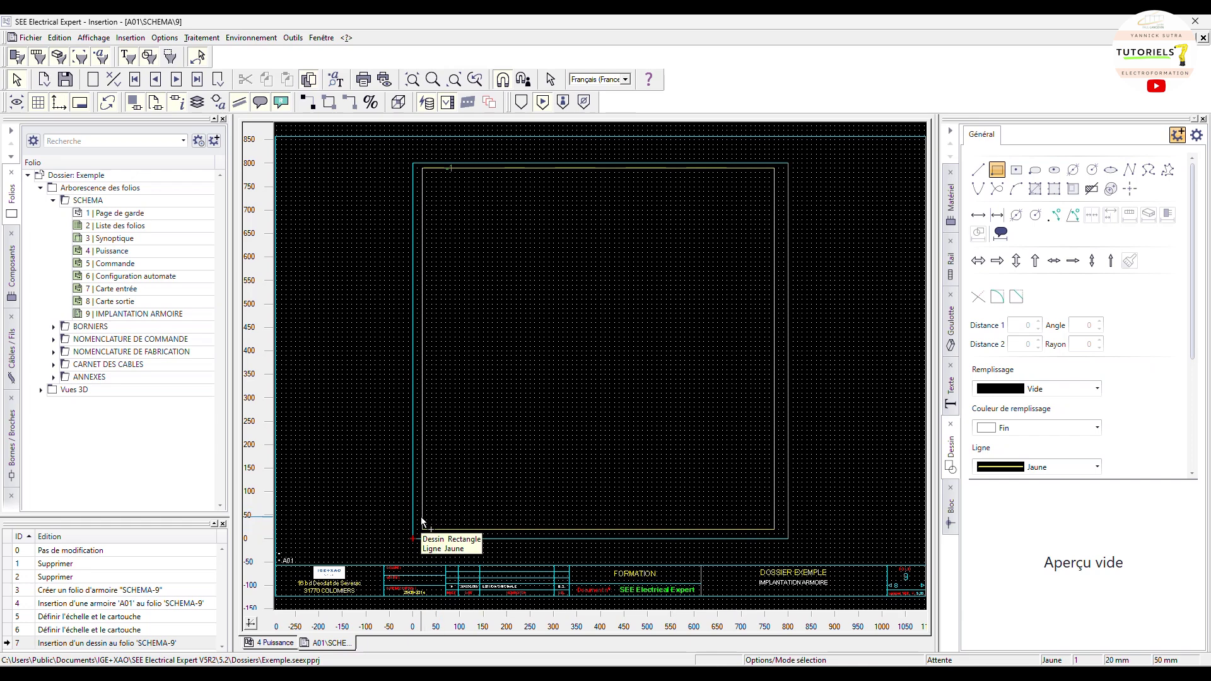
{"action": "scroll", "coordinate": [428, 519], "scroll_direction": "up", "scroll_amount": 2}
{"action": "scroll", "coordinate": [428, 519], "scroll_direction": "up", "scroll_amount": 1}
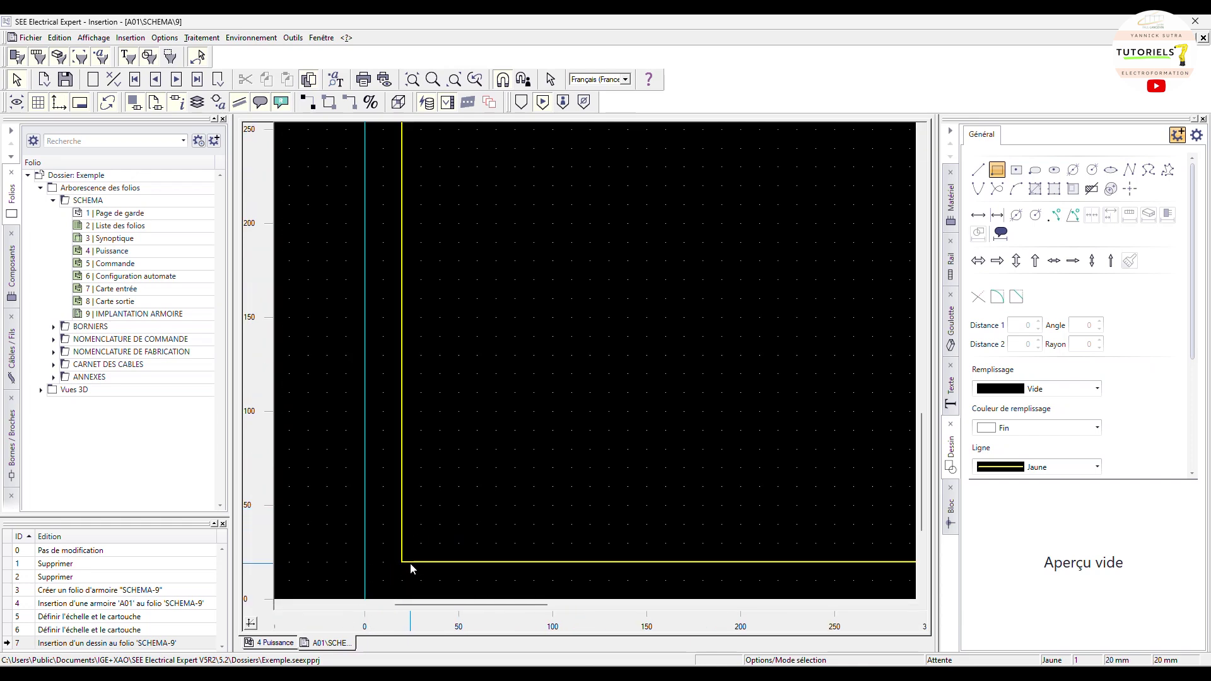
{"action": "left_click", "coordinate": [402, 560]}
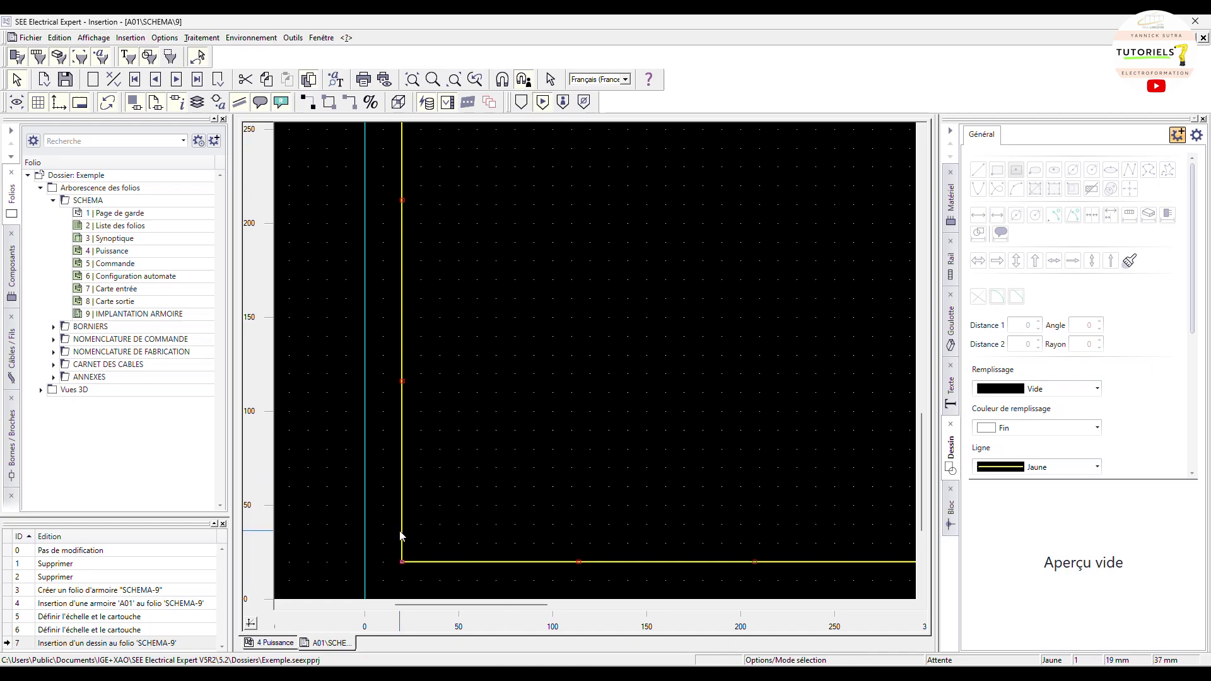
{"action": "key", "text": "Right"}
{"action": "key", "text": "Right"}
{"action": "key", "text": "Right"}
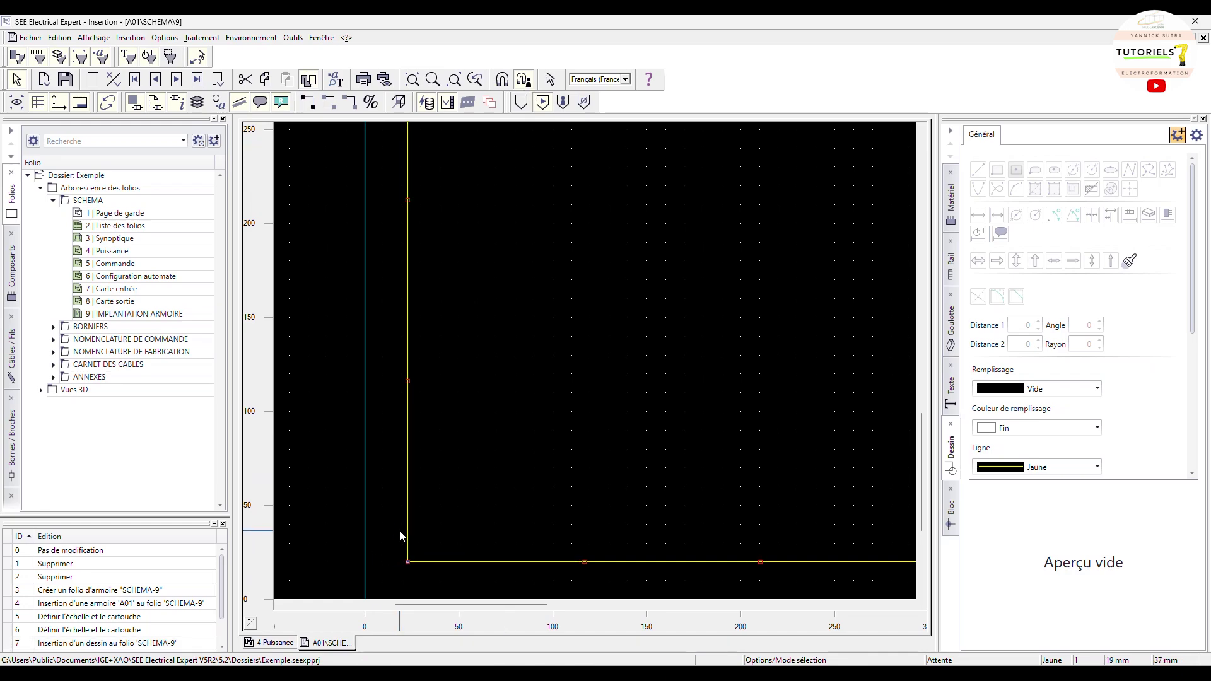
{"action": "key", "text": "Right"}
{"action": "key", "text": "Right"}
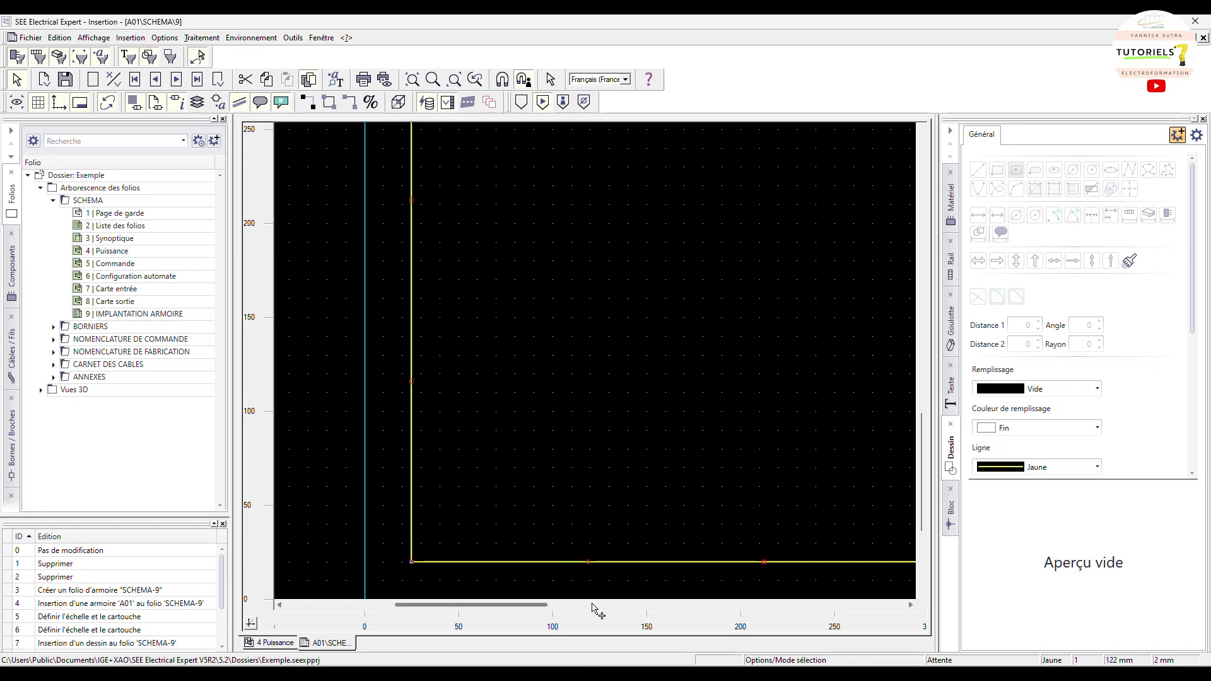
- Nudge the mounting plate rectangle down 5 mm to centre it vertically in the cabinet, and check its lower margin
{"action": "left_click_drag", "start_coordinate": [529, 605], "coordinate": [791, 609]}
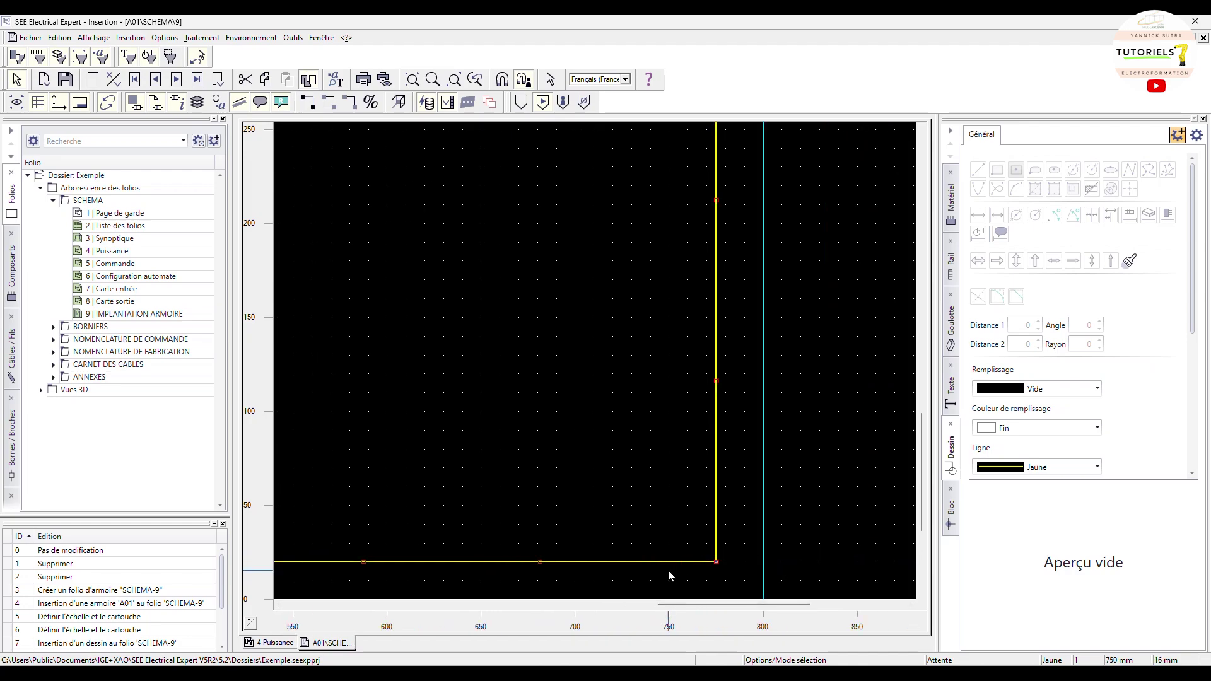
{"action": "scroll", "coordinate": [524, 394], "scroll_direction": "down", "scroll_amount": 3}
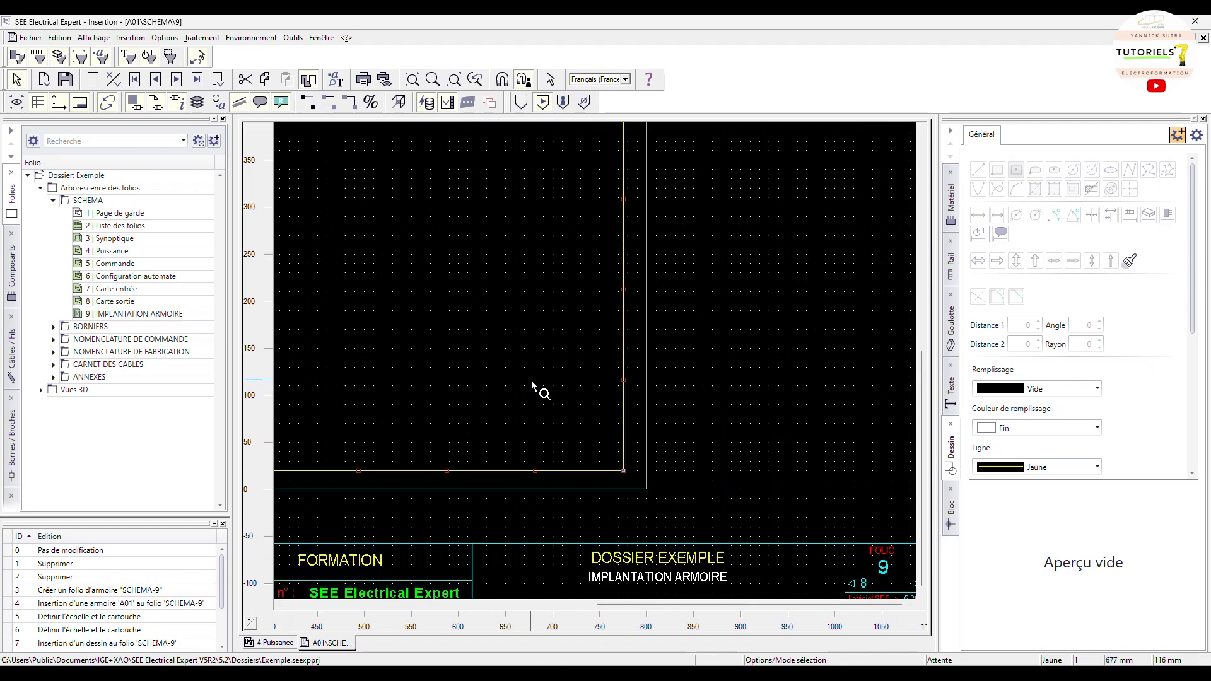
{"action": "scroll", "coordinate": [577, 320], "scroll_direction": "up", "scroll_amount": 2}
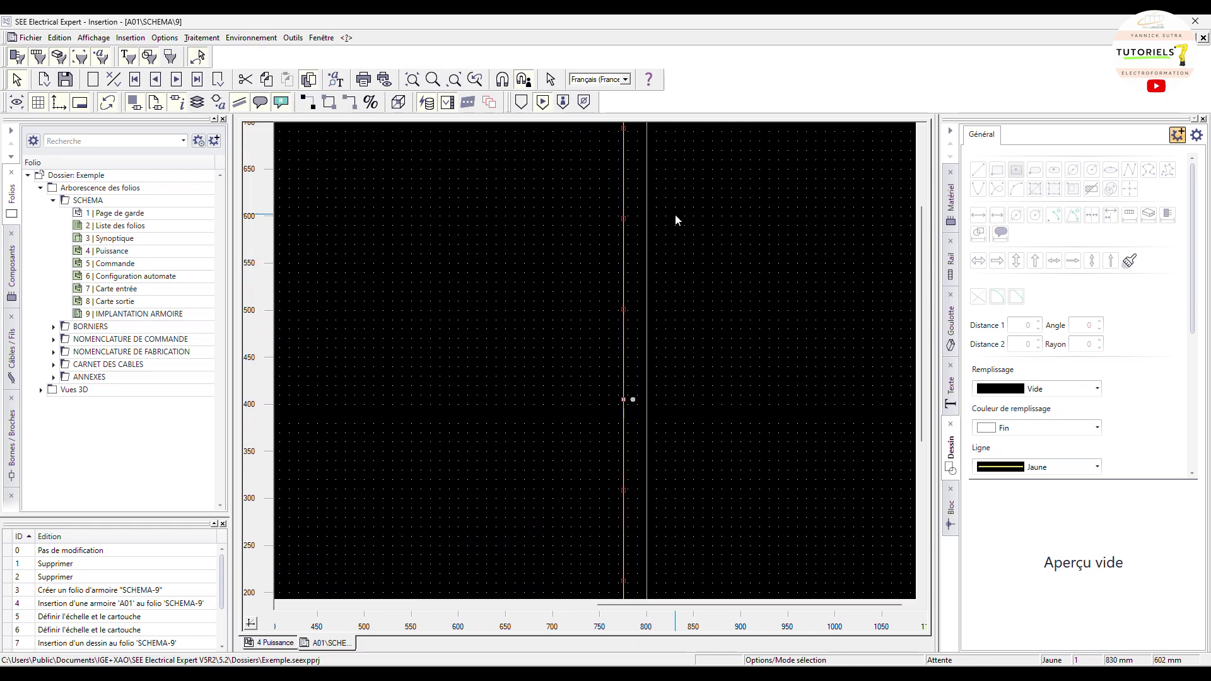
{"action": "scroll", "coordinate": [660, 237], "scroll_direction": "down", "scroll_amount": 2}
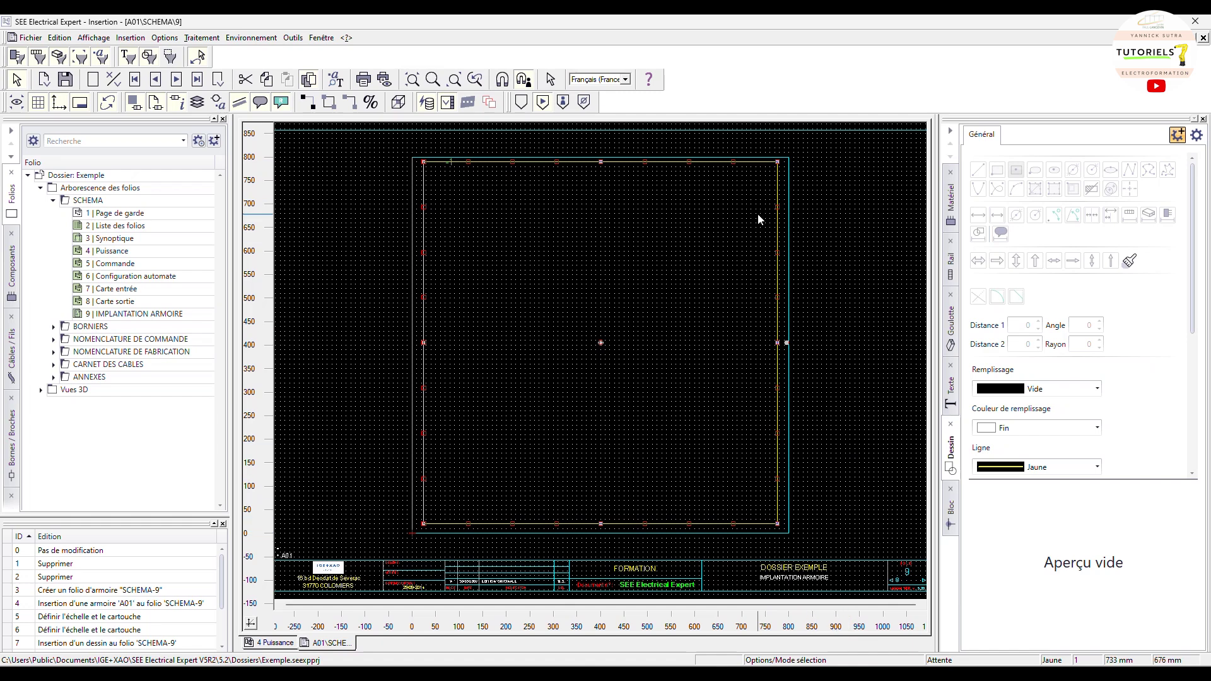
{"action": "scroll", "coordinate": [778, 163], "scroll_direction": "up", "scroll_amount": 4}
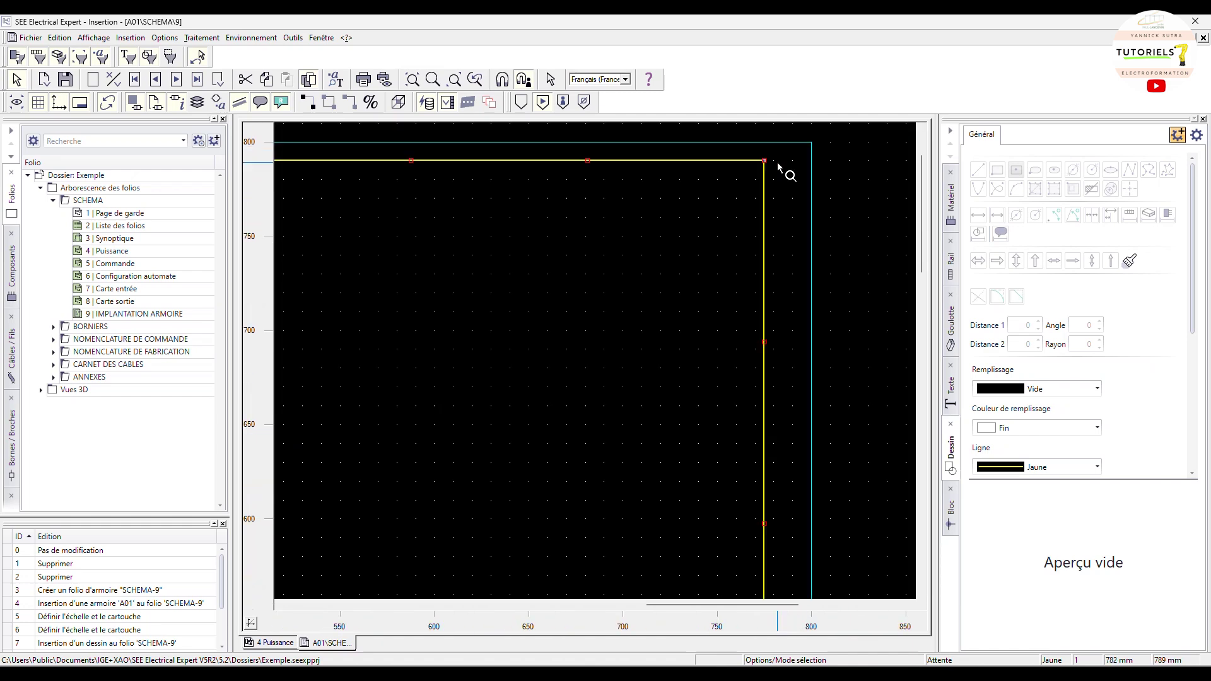
{"action": "scroll", "coordinate": [766, 178], "scroll_direction": "up", "scroll_amount": 2}
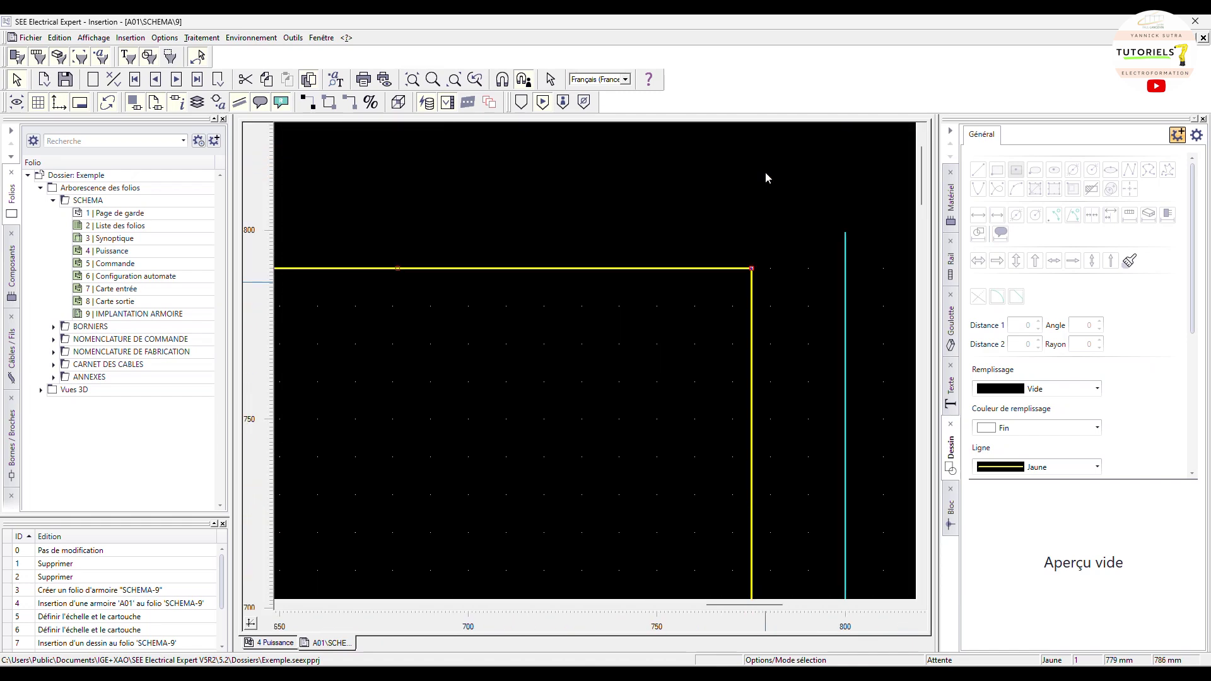
{"action": "scroll", "coordinate": [766, 172], "scroll_direction": "up", "scroll_amount": 2}
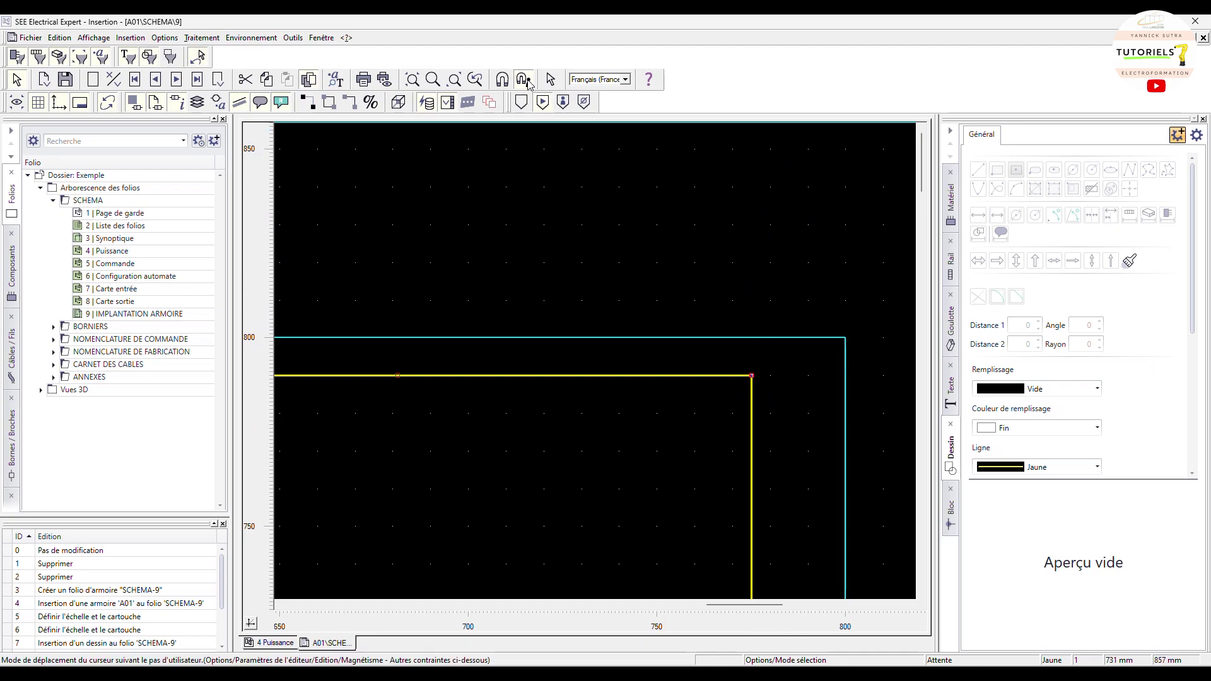
{"action": "key", "text": "Down"}
{"action": "key", "text": "Down"}
{"action": "key", "text": "Down"}
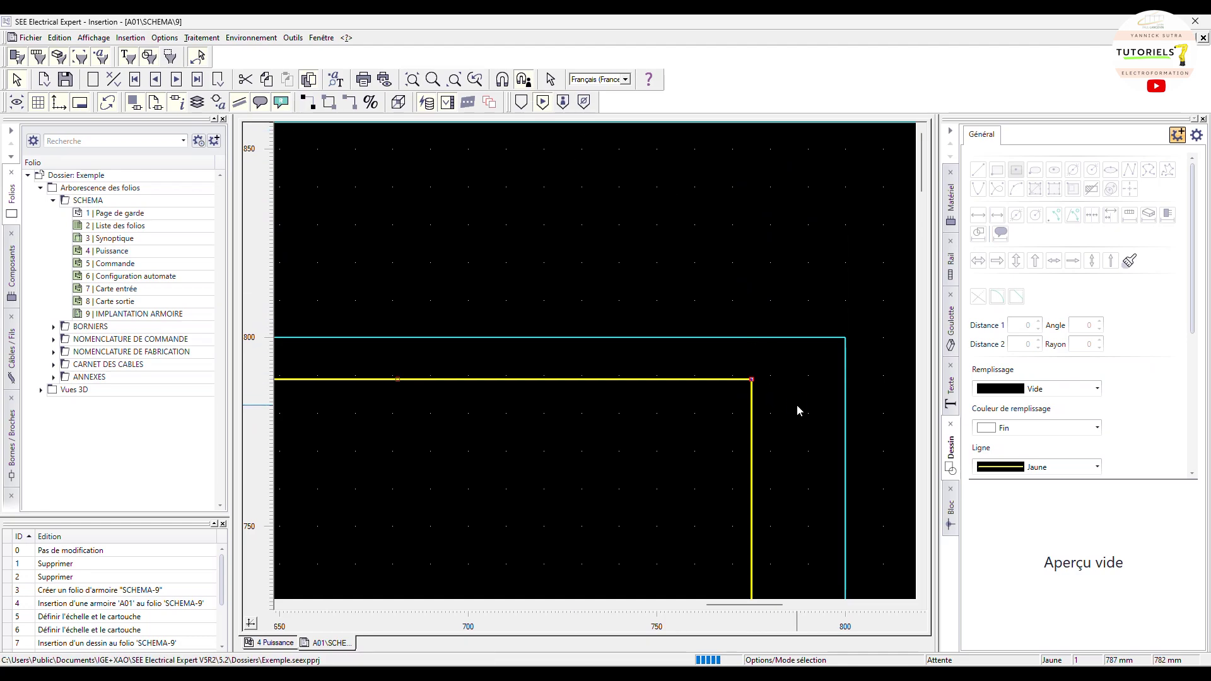
{"action": "key", "text": "Down"}
{"action": "key", "text": "Down"}
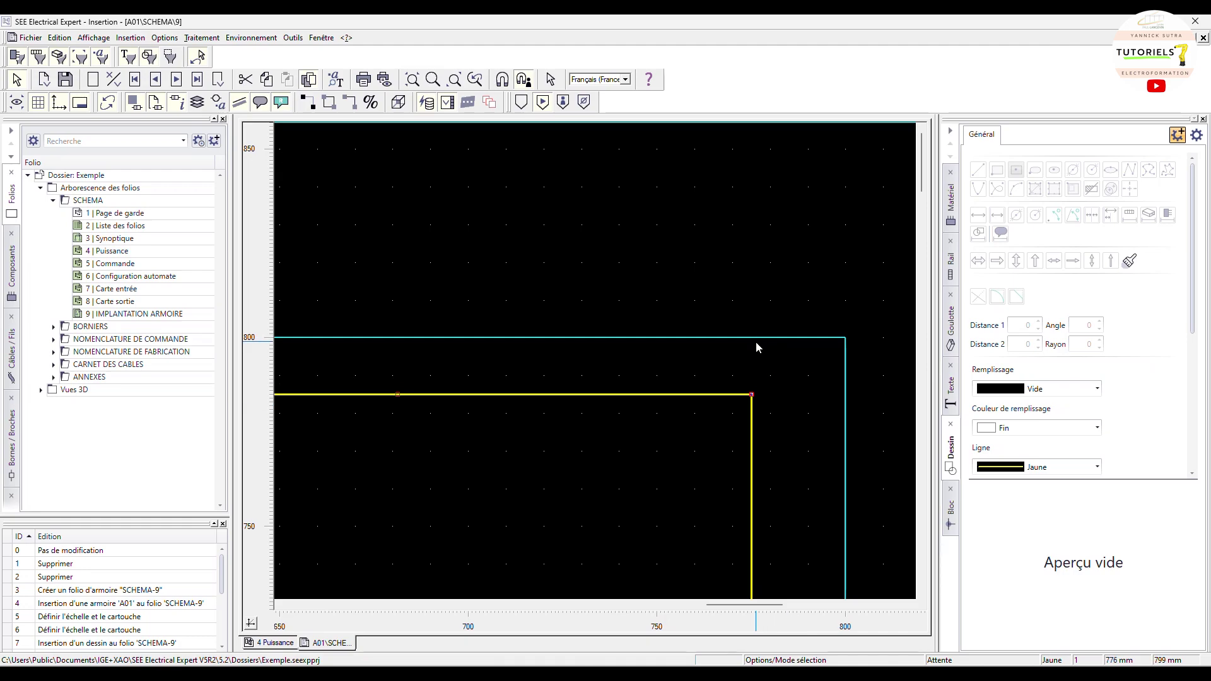
{"action": "scroll", "coordinate": [776, 426], "scroll_direction": "down", "scroll_amount": 10}
{"action": "scroll", "coordinate": [778, 426], "scroll_direction": "down", "scroll_amount": 14}
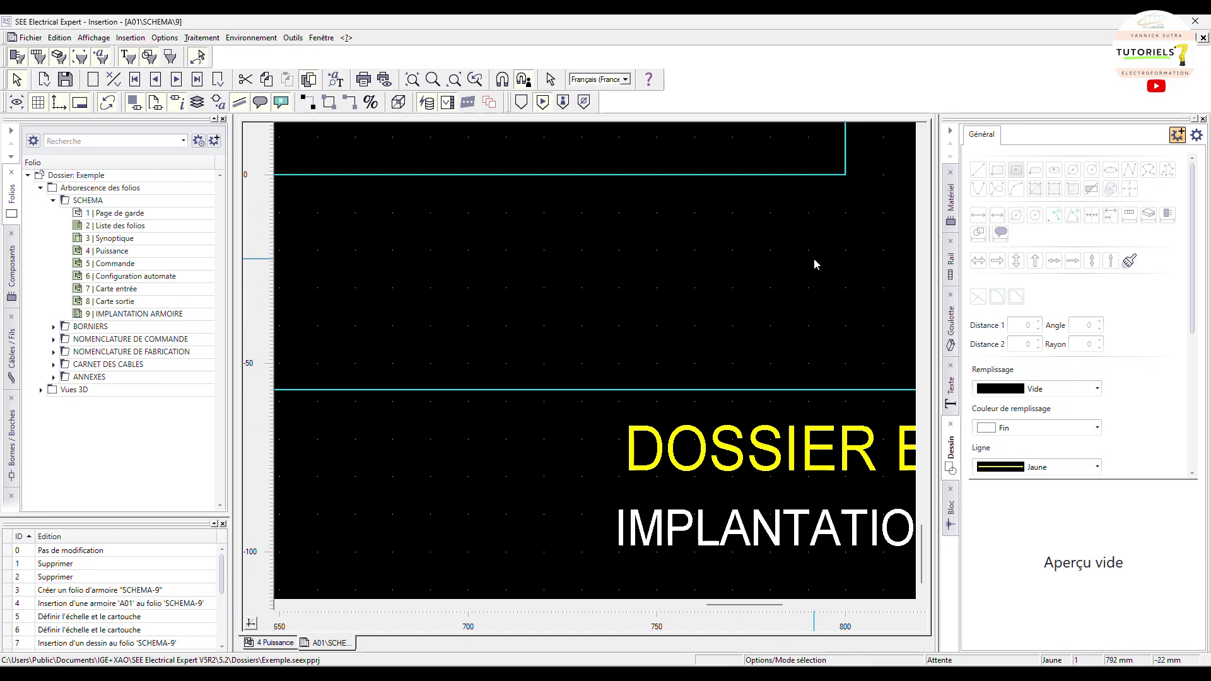
{"action": "scroll", "coordinate": [813, 263], "scroll_direction": "down", "scroll_amount": 2}
{"action": "left_click", "coordinate": [786, 341]}
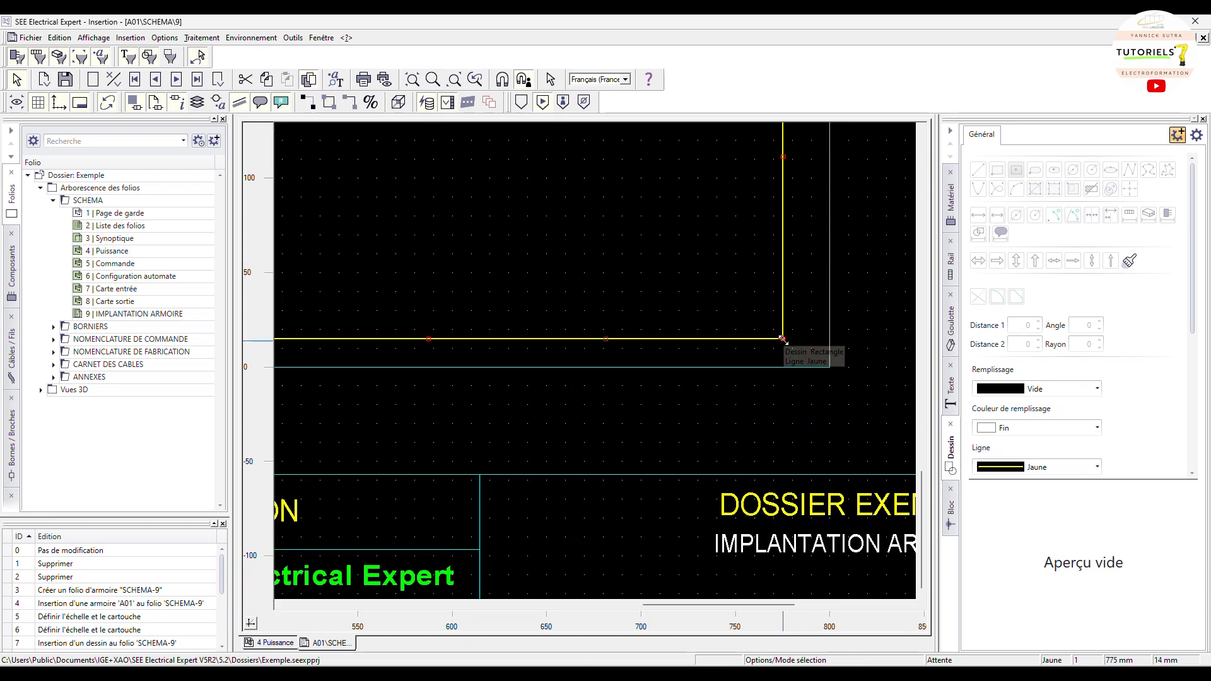
{"action": "scroll", "coordinate": [757, 388], "scroll_direction": "down", "scroll_amount": 3}
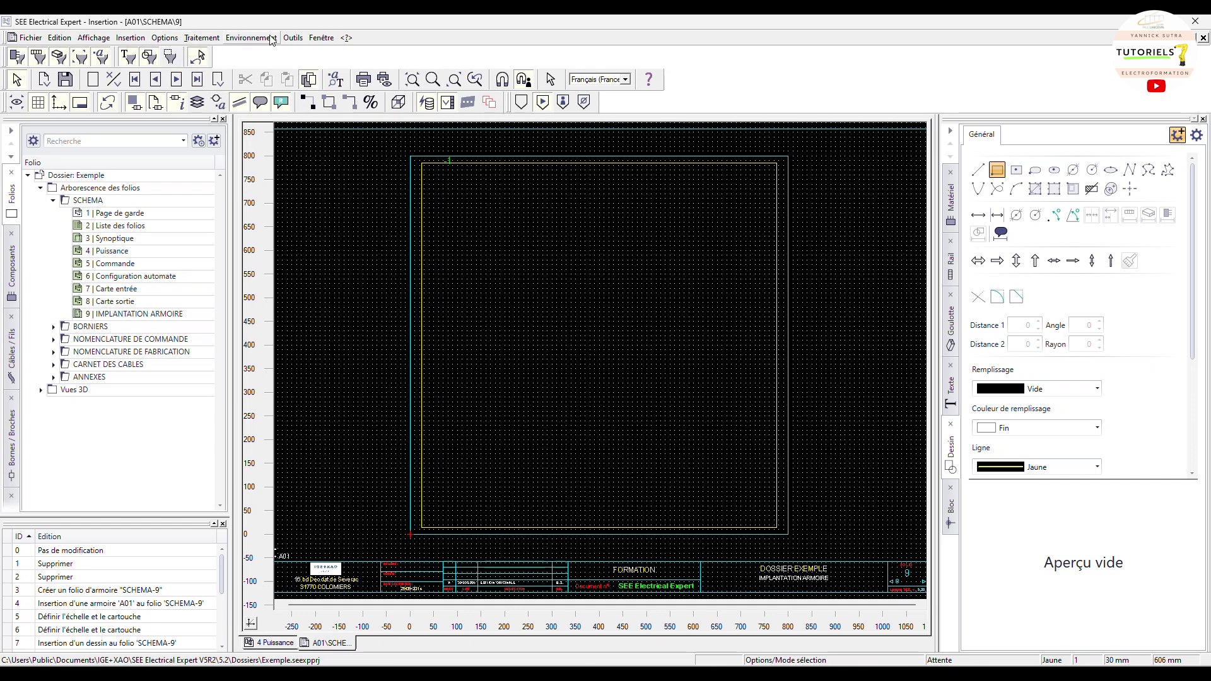
- Start a manually defined layout zone, placing its first corner on the mounting plate's lower-left corner
{"action": "left_click", "coordinate": [294, 38]}
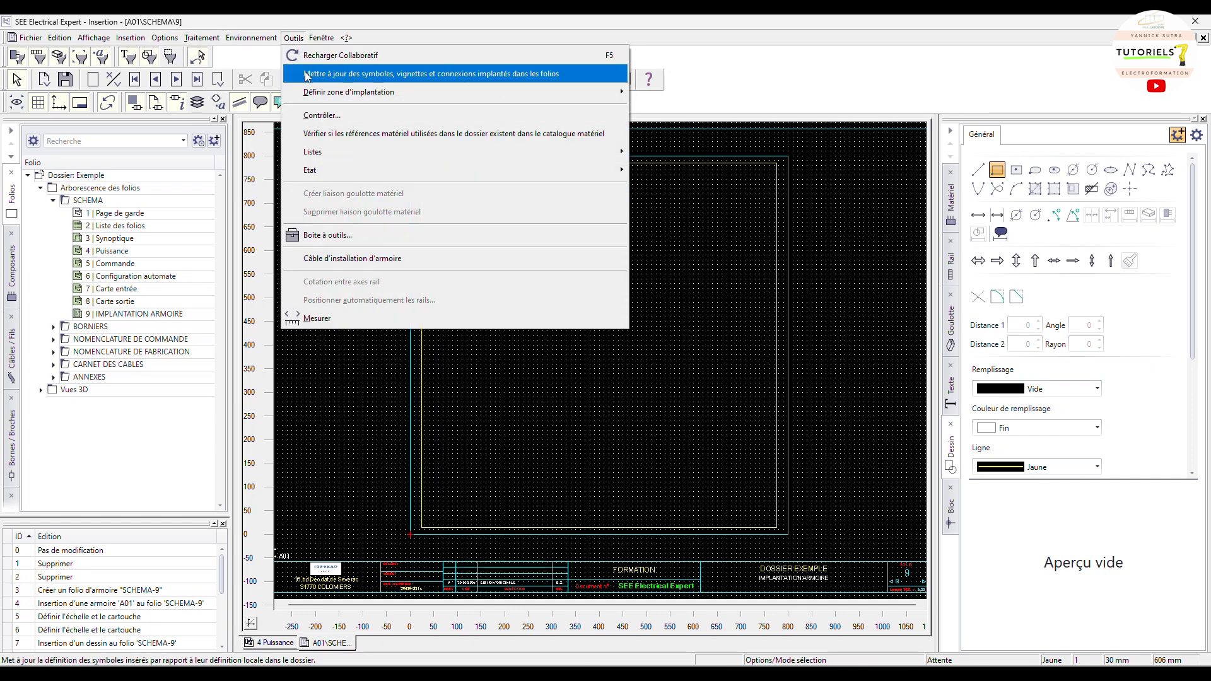
{"action": "mouse_move", "coordinate": [341, 92]}
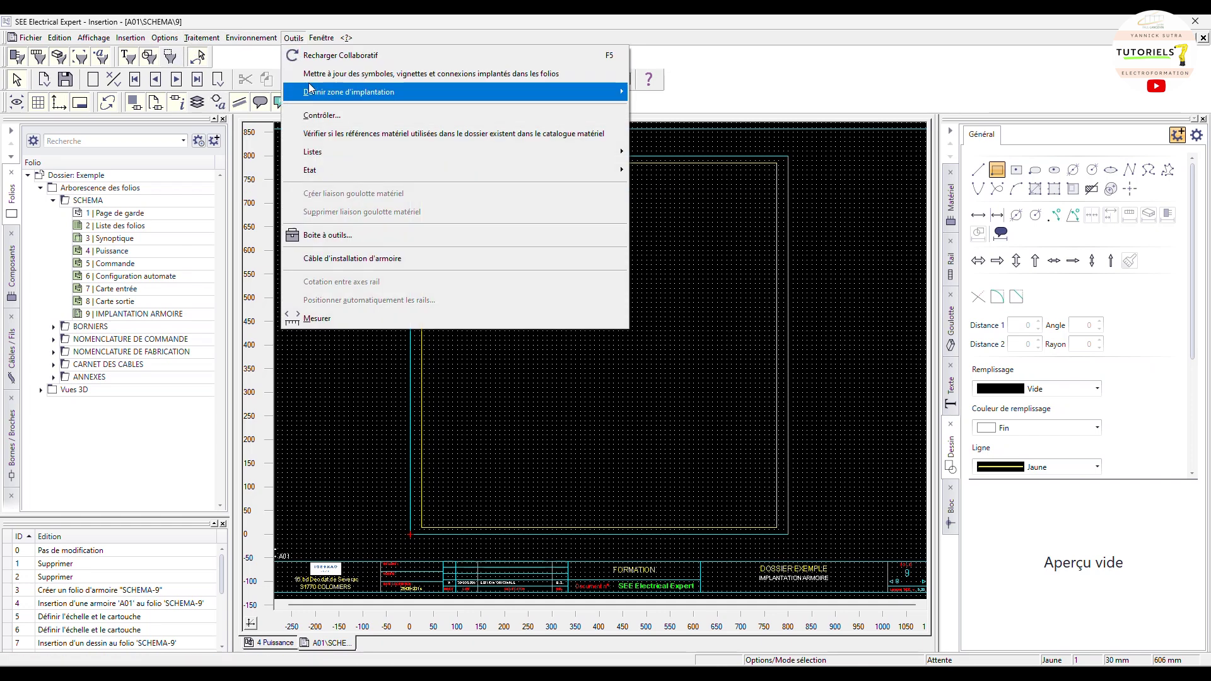
{"action": "left_click", "coordinate": [654, 94]}
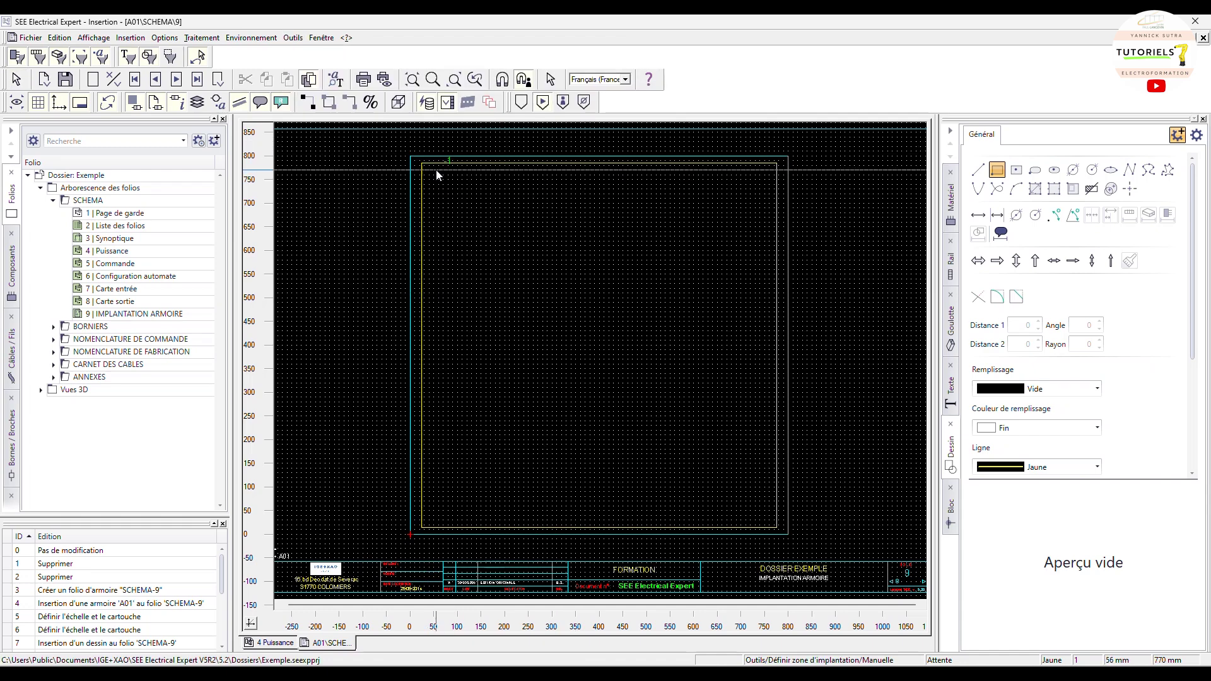
{"action": "scroll", "coordinate": [422, 159], "scroll_direction": "up", "scroll_amount": 2}
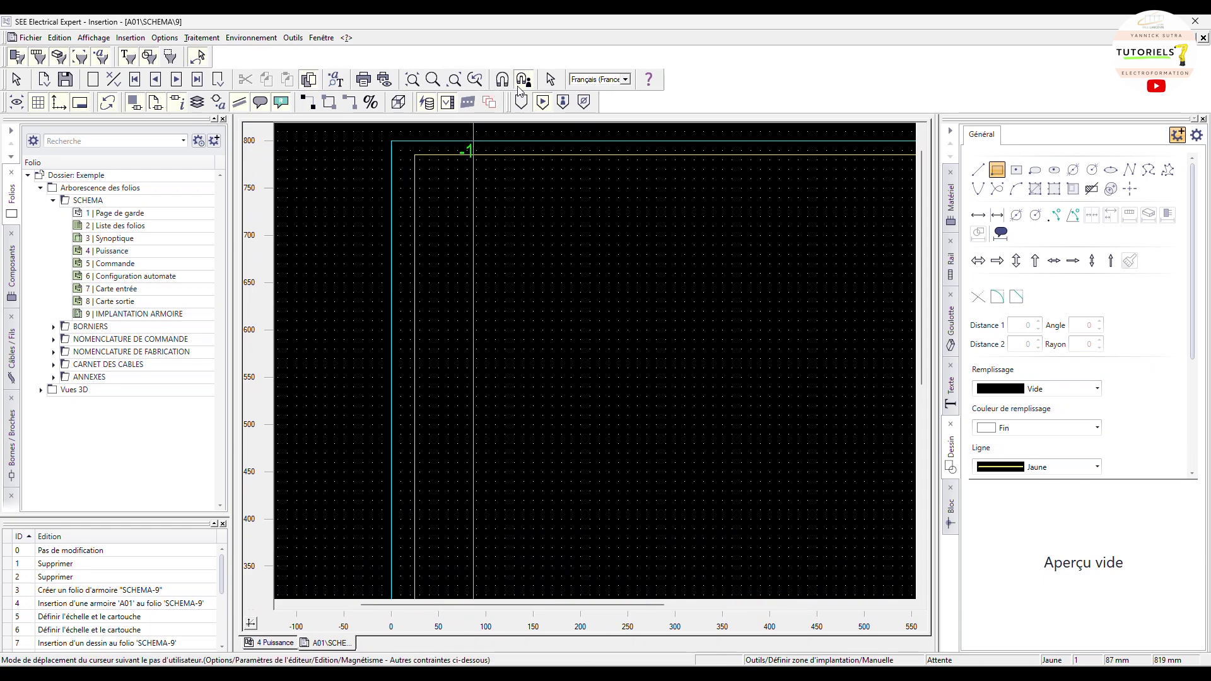
{"action": "scroll", "coordinate": [487, 322], "scroll_direction": "down", "scroll_amount": 3}
{"action": "scroll", "coordinate": [484, 341], "scroll_direction": "down", "scroll_amount": 3}
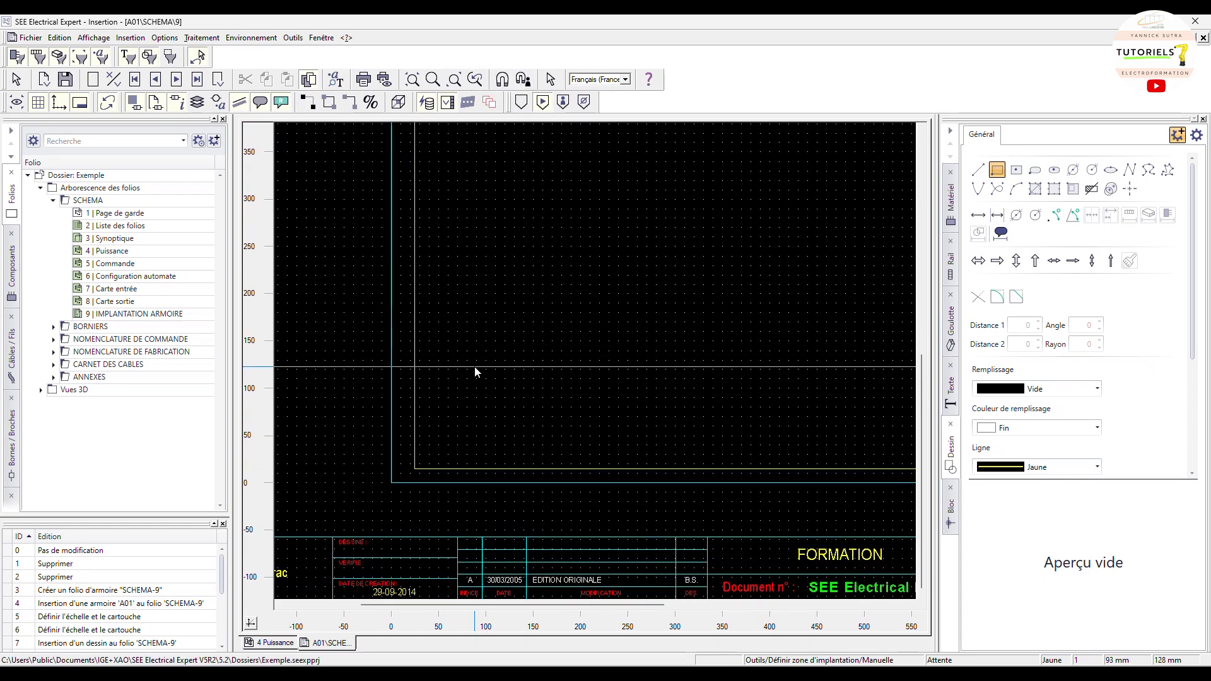
{"action": "scroll", "coordinate": [416, 475], "scroll_direction": "up", "scroll_amount": 3}
{"action": "scroll", "coordinate": [416, 475], "scroll_direction": "up", "scroll_amount": 2}
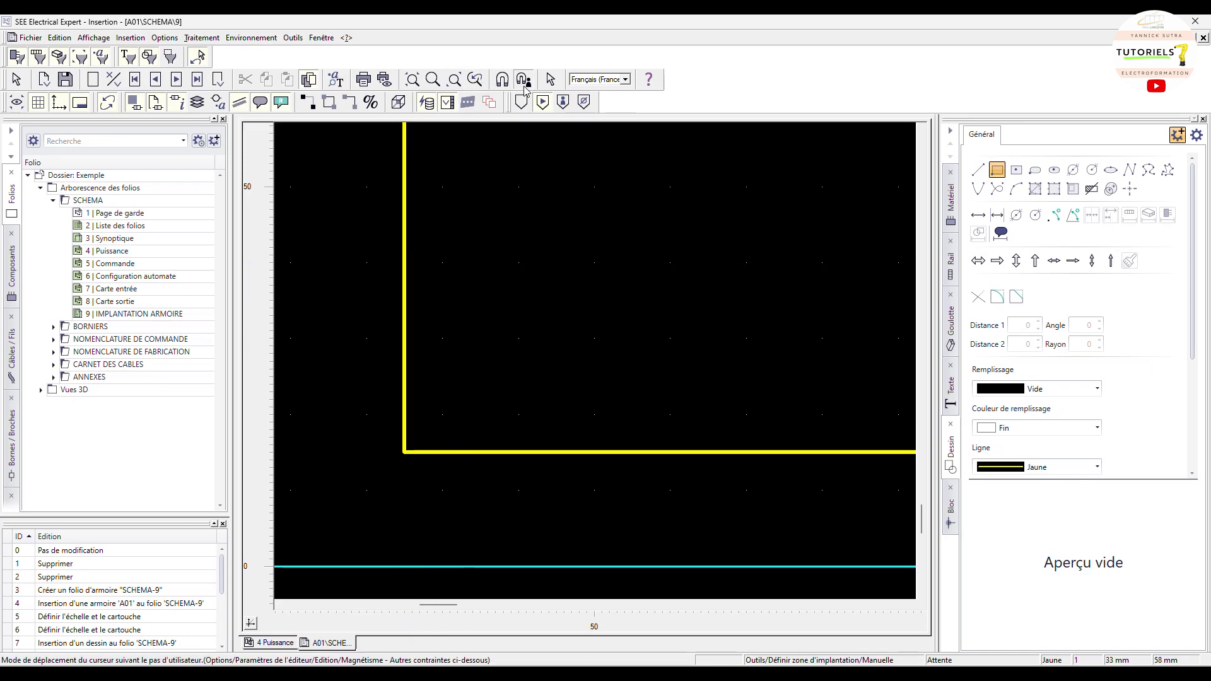
{"action": "left_click", "coordinate": [405, 452]}
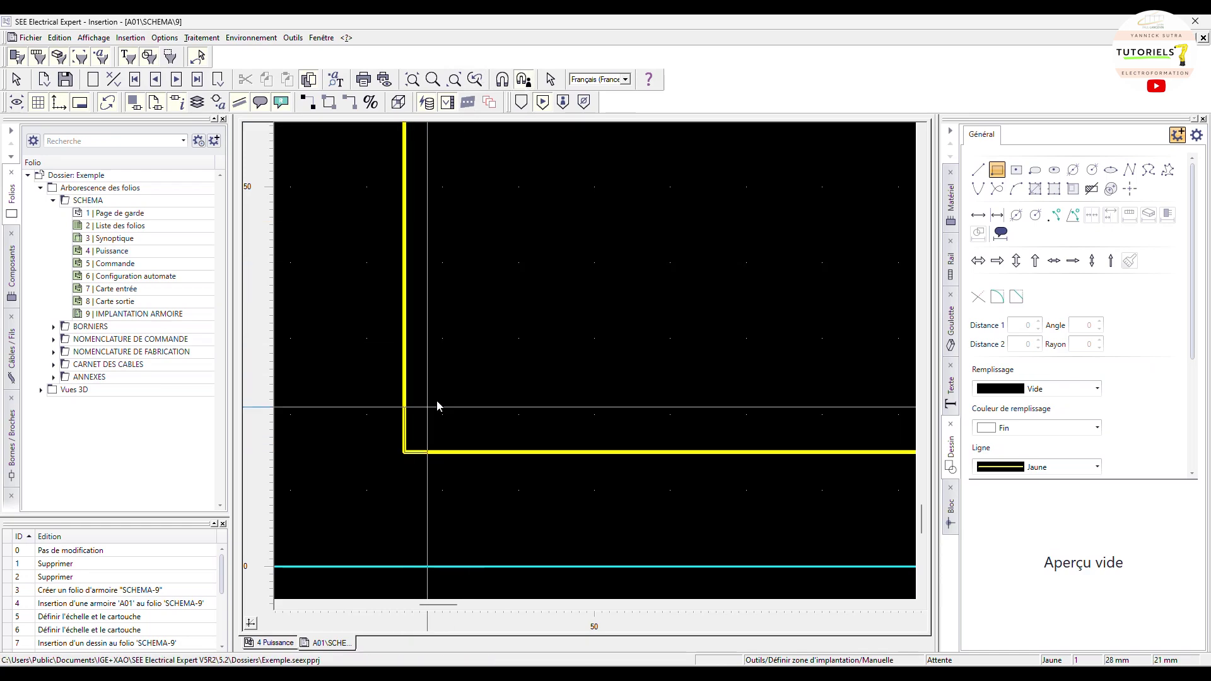
- Complete the layout zone with its opposite corner on the mounting plate's upper-right corner, and leave the zone definition command
{"action": "scroll", "coordinate": [565, 309], "scroll_direction": "down", "scroll_amount": 2}
{"action": "scroll", "coordinate": [571, 303], "scroll_direction": "up", "scroll_amount": 3}
{"action": "scroll", "coordinate": [581, 296], "scroll_direction": "down", "scroll_amount": 2}
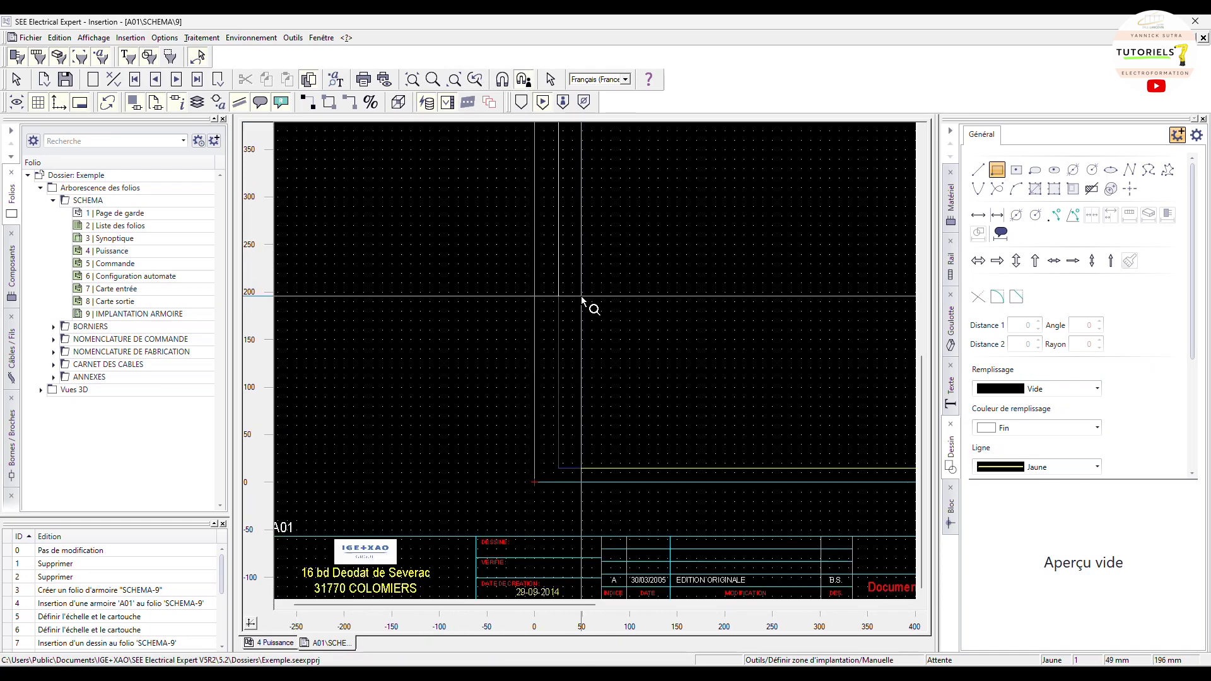
{"action": "scroll", "coordinate": [669, 271], "scroll_direction": "down", "scroll_amount": 3}
{"action": "scroll", "coordinate": [667, 305], "scroll_direction": "up", "scroll_amount": 5}
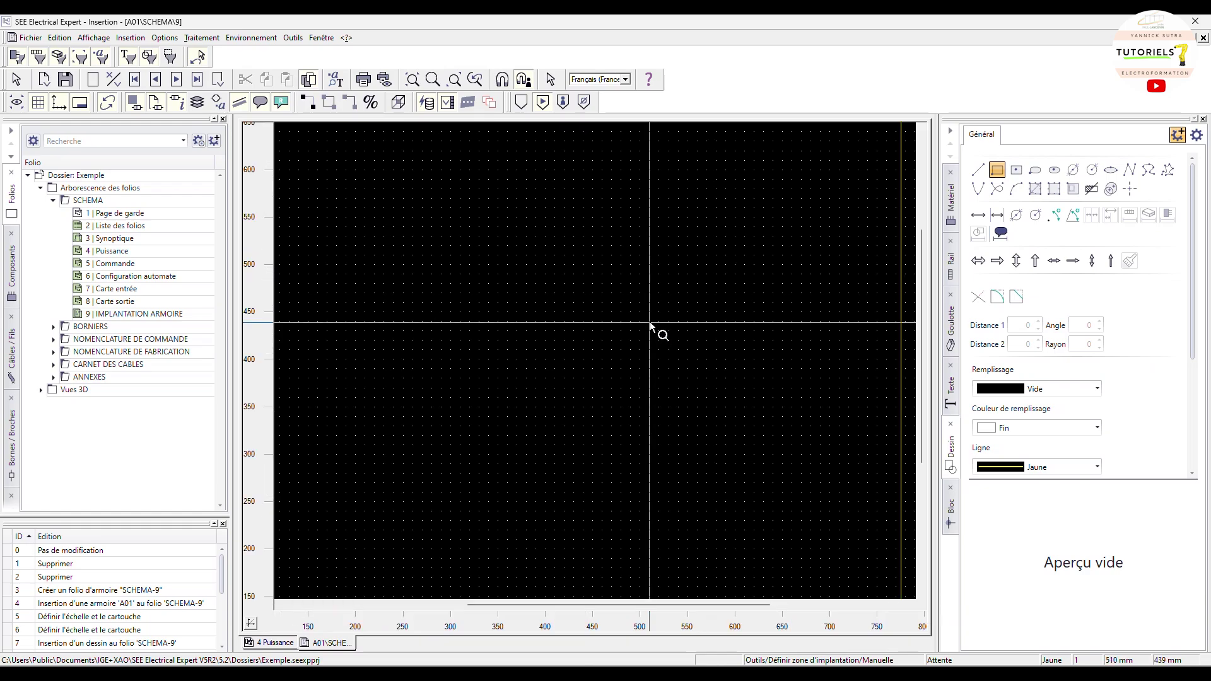
{"action": "scroll", "coordinate": [756, 252], "scroll_direction": "down", "scroll_amount": 2}
{"action": "scroll", "coordinate": [774, 175], "scroll_direction": "up", "scroll_amount": 3}
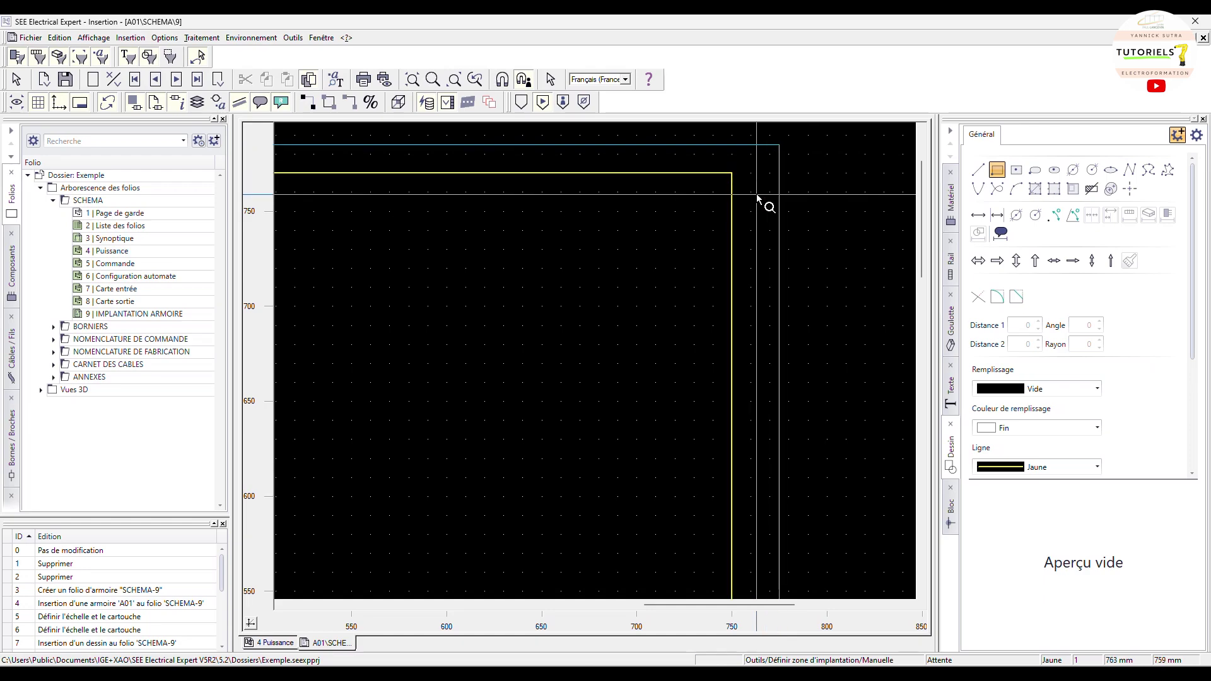
{"action": "scroll", "coordinate": [732, 208], "scroll_direction": "down", "scroll_amount": 5}
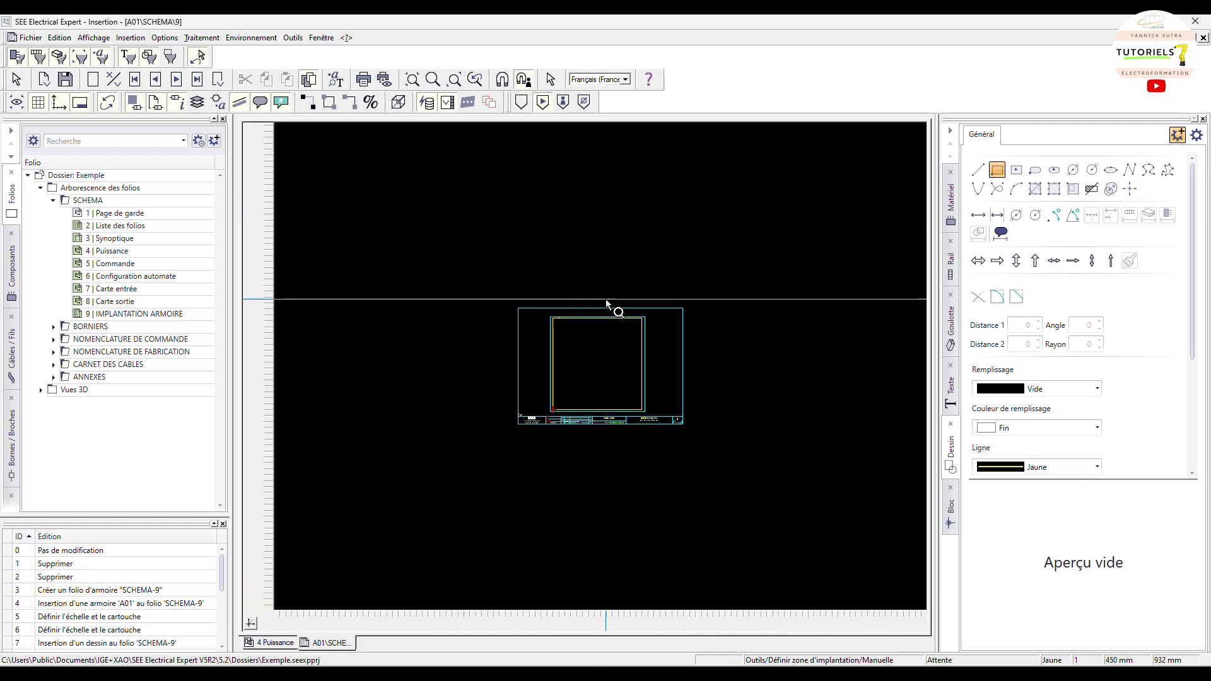
{"action": "scroll", "coordinate": [530, 347], "scroll_direction": "up", "scroll_amount": 4}
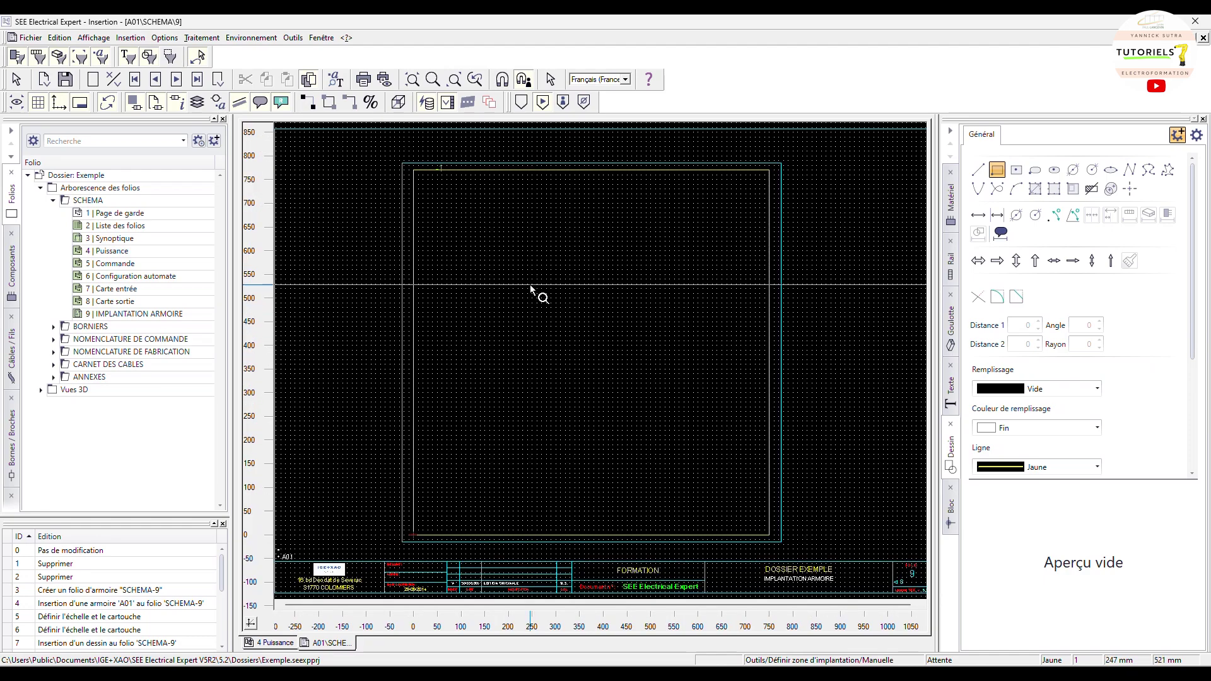
{"action": "key", "text": "Escape"}
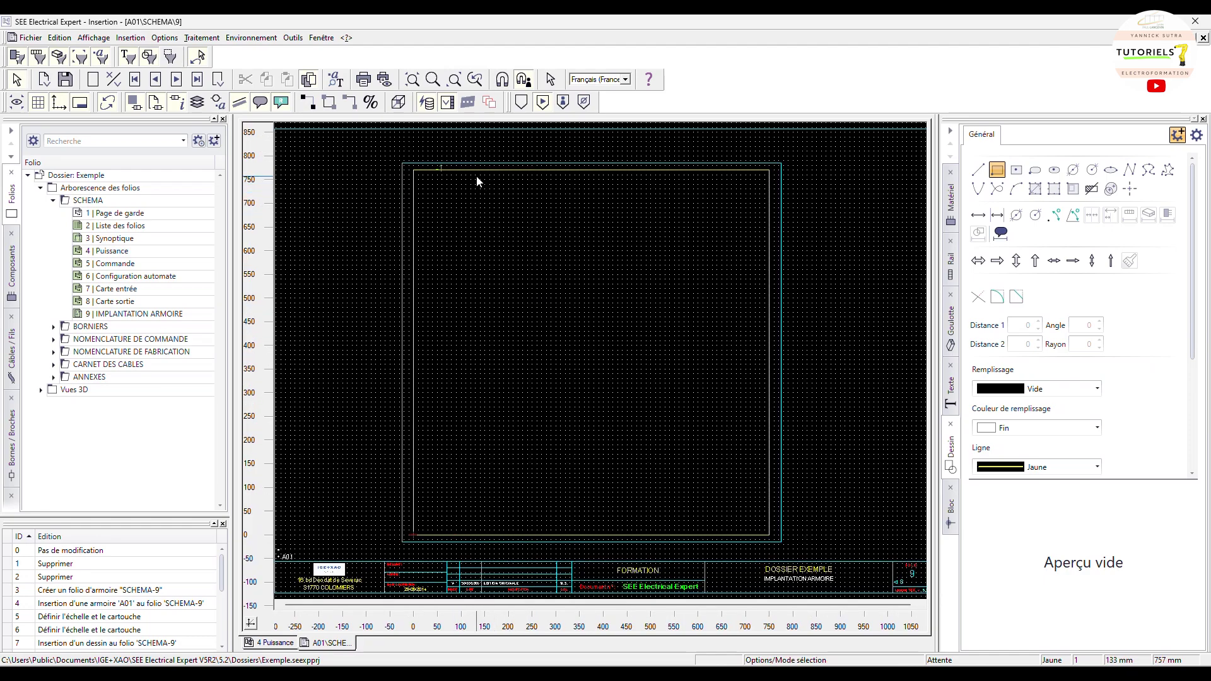
- Move the yellow mounting plate rectangle outside the folio frame to its left, and inspect the dashed layout zone around its edges
{"action": "left_click_drag", "start_coordinate": [476, 172], "coordinate": [252, 199]}
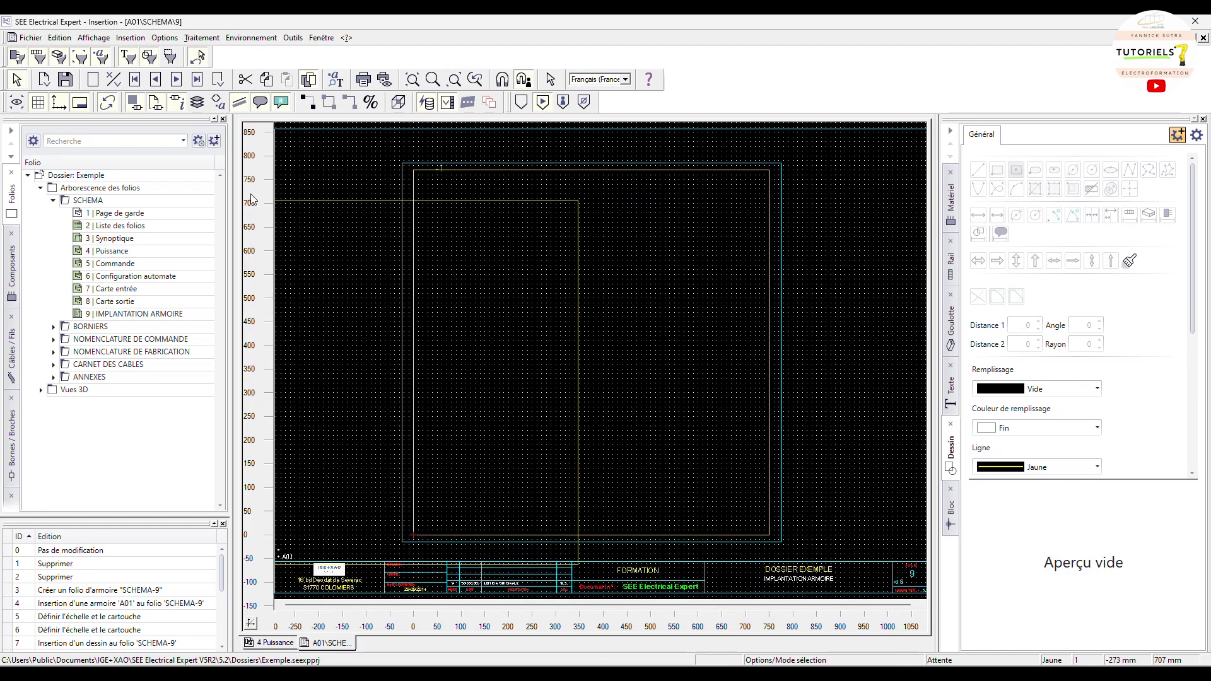
{"action": "mouse_move", "coordinate": [352, 205]}
{"action": "left_mouse_down"}
{"action": "mouse_move", "coordinate": [431, 200]}
{"action": "mouse_move", "coordinate": [405, 192]}
{"action": "left_mouse_up"}
{"action": "key", "text": "Escape"}
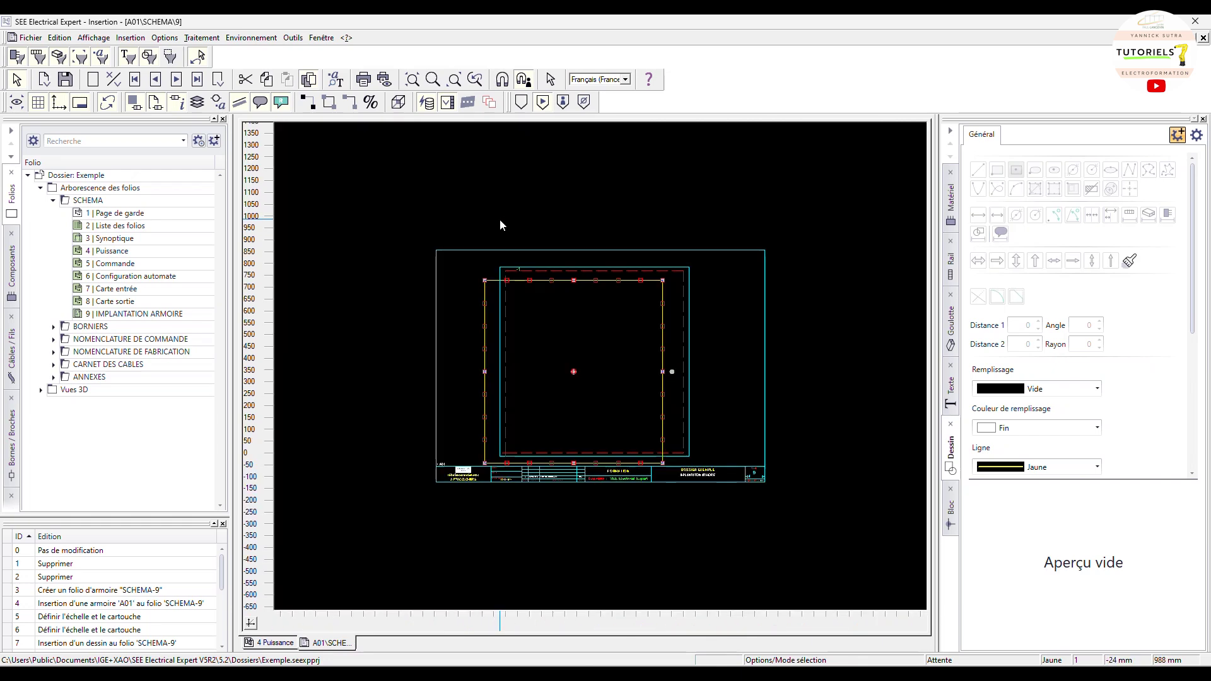
{"action": "scroll", "coordinate": [500, 219], "scroll_direction": "down", "scroll_amount": 2}
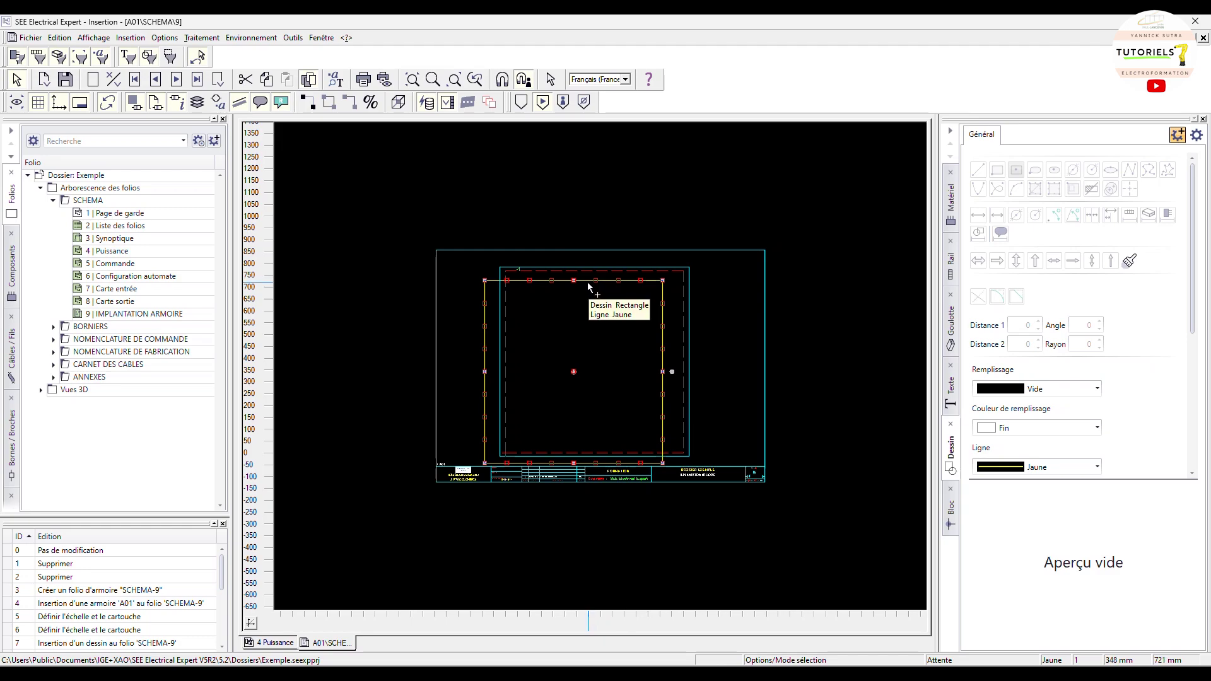
{"action": "left_click_drag", "start_coordinate": [587, 282], "coordinate": [361, 271]}
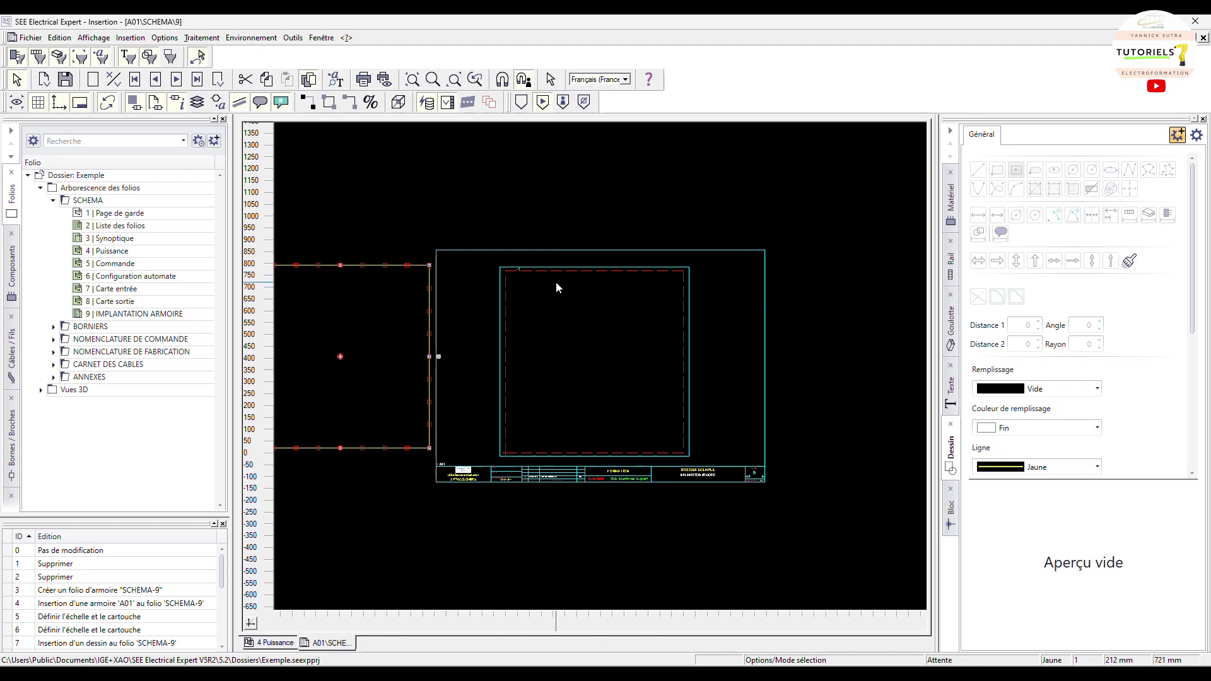
{"action": "scroll", "coordinate": [555, 282], "scroll_direction": "up", "scroll_amount": 2}
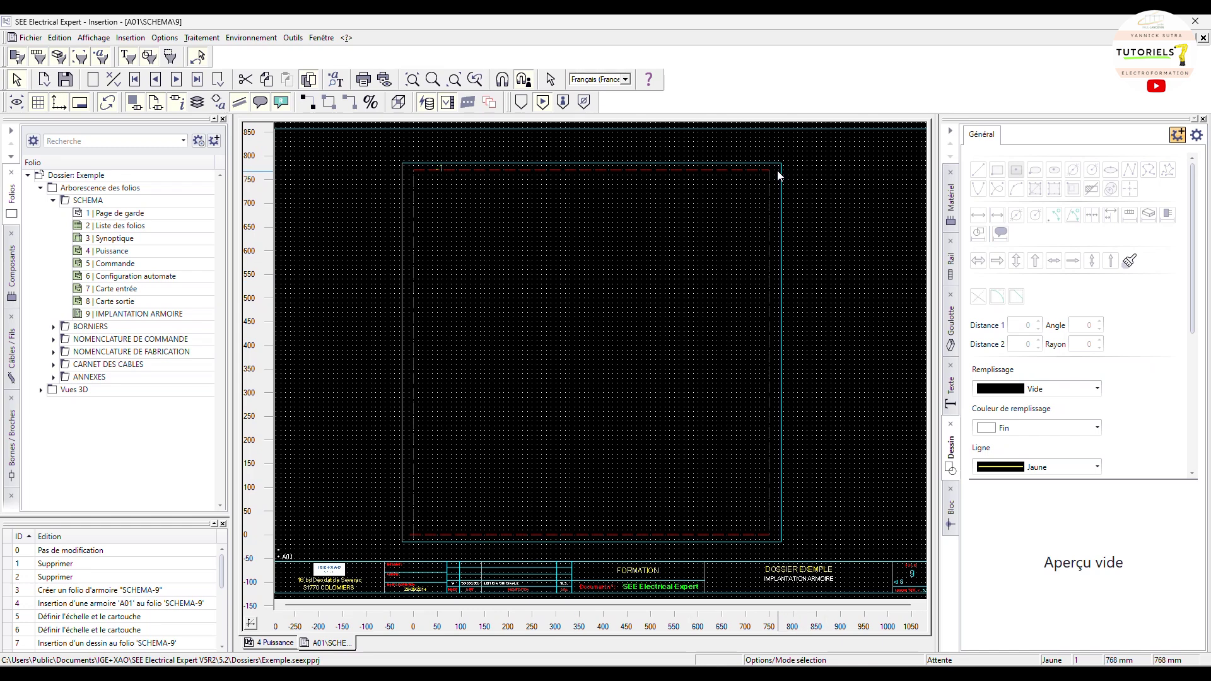
{"action": "scroll", "coordinate": [775, 532], "scroll_direction": "up", "scroll_amount": 2}
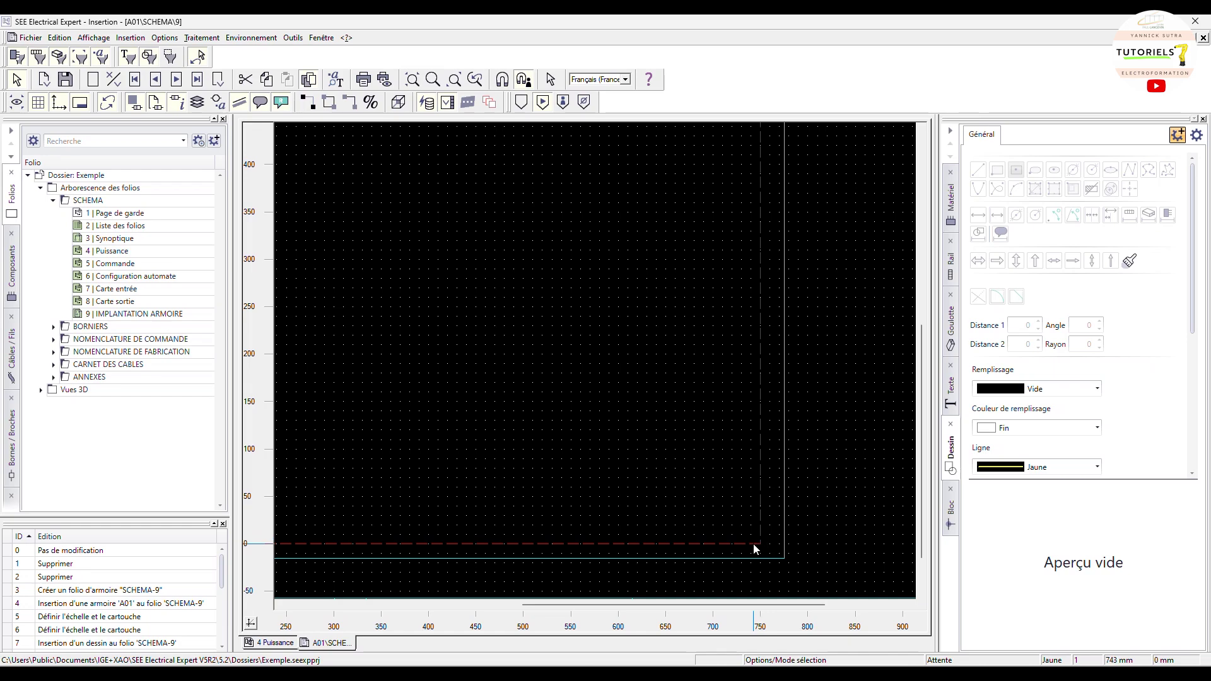
{"action": "scroll", "coordinate": [658, 482], "scroll_direction": "down", "scroll_amount": 4}
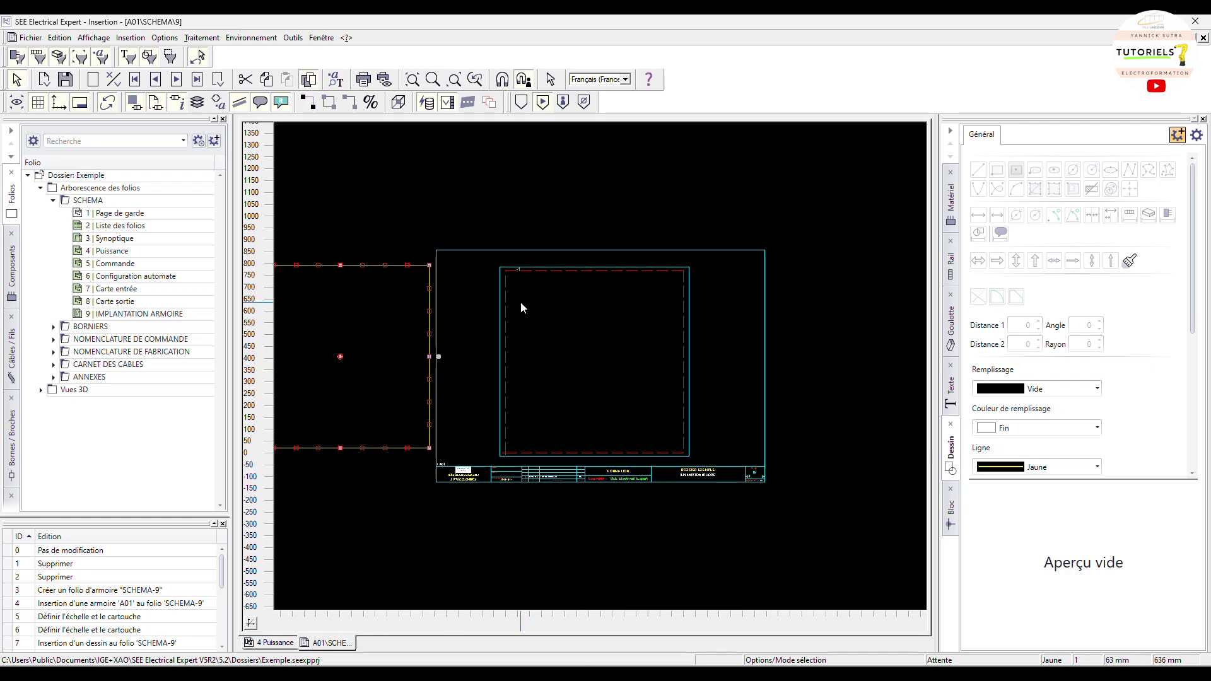
{"action": "scroll", "coordinate": [586, 347], "scroll_direction": "up", "scroll_amount": 2}
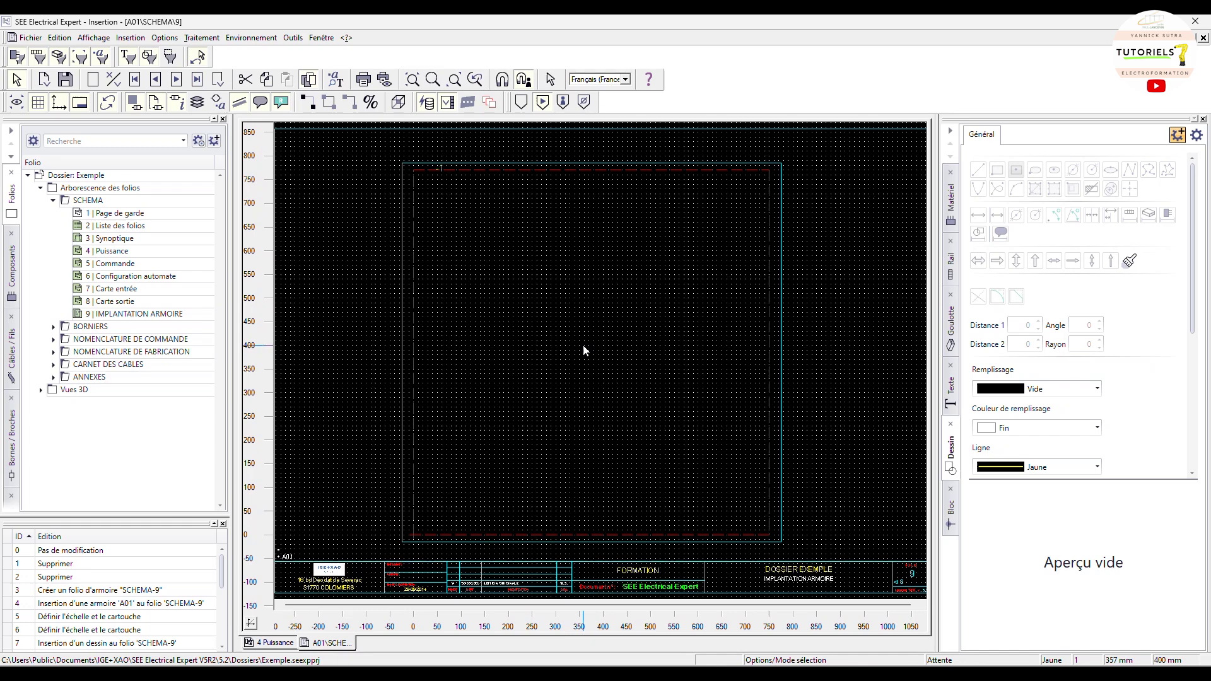
- Start inserting a Goulotte d'armoire with vertical label orientation, compare imposed and freely drawn insertion, and keep the freely drawn mode
{"action": "left_click", "coordinate": [952, 318]}
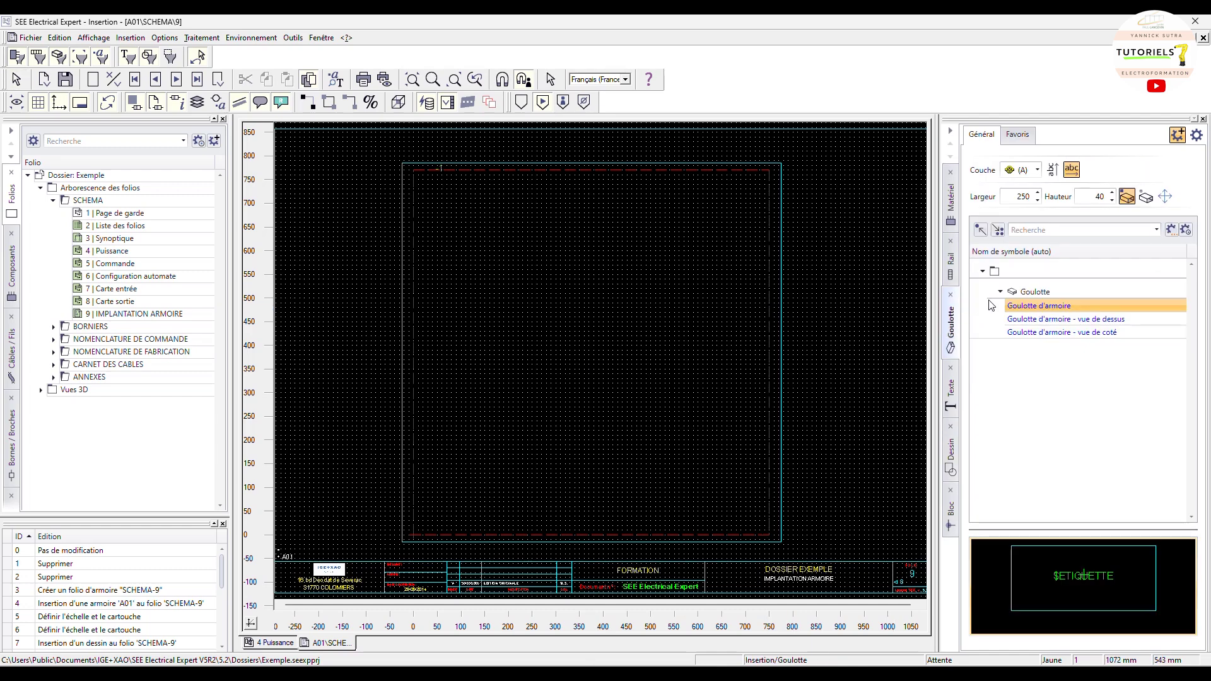
{"action": "left_click", "coordinate": [1050, 176]}
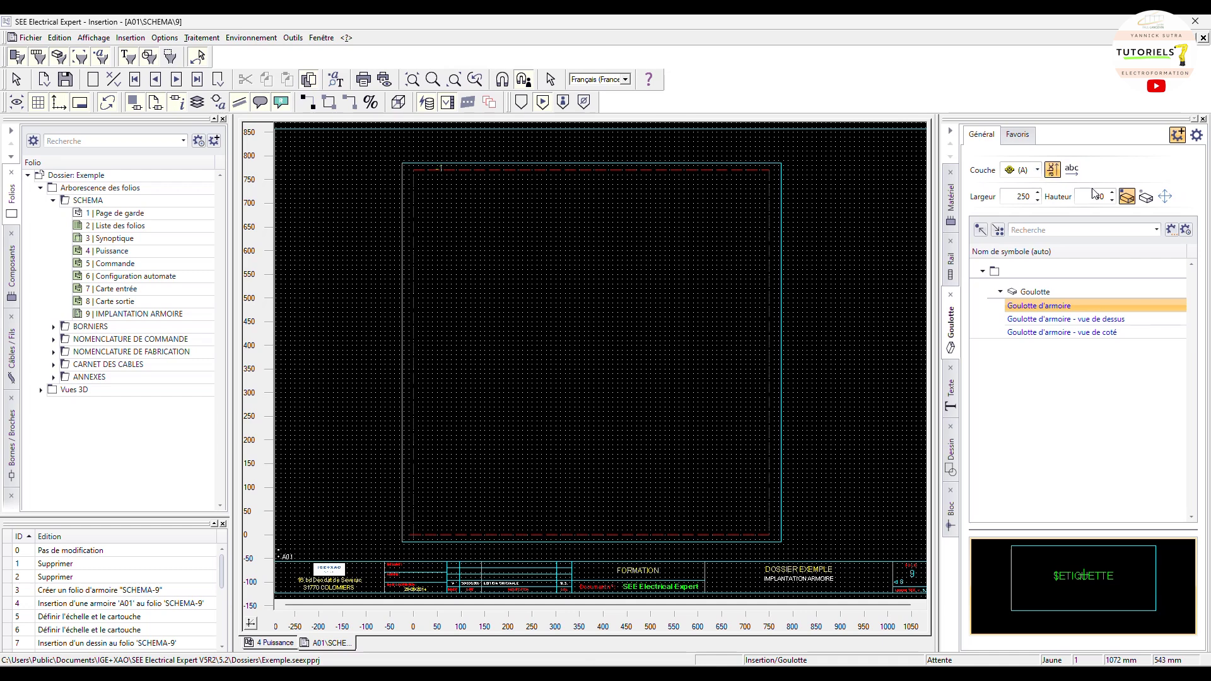
{"action": "left_click", "coordinate": [1146, 198]}
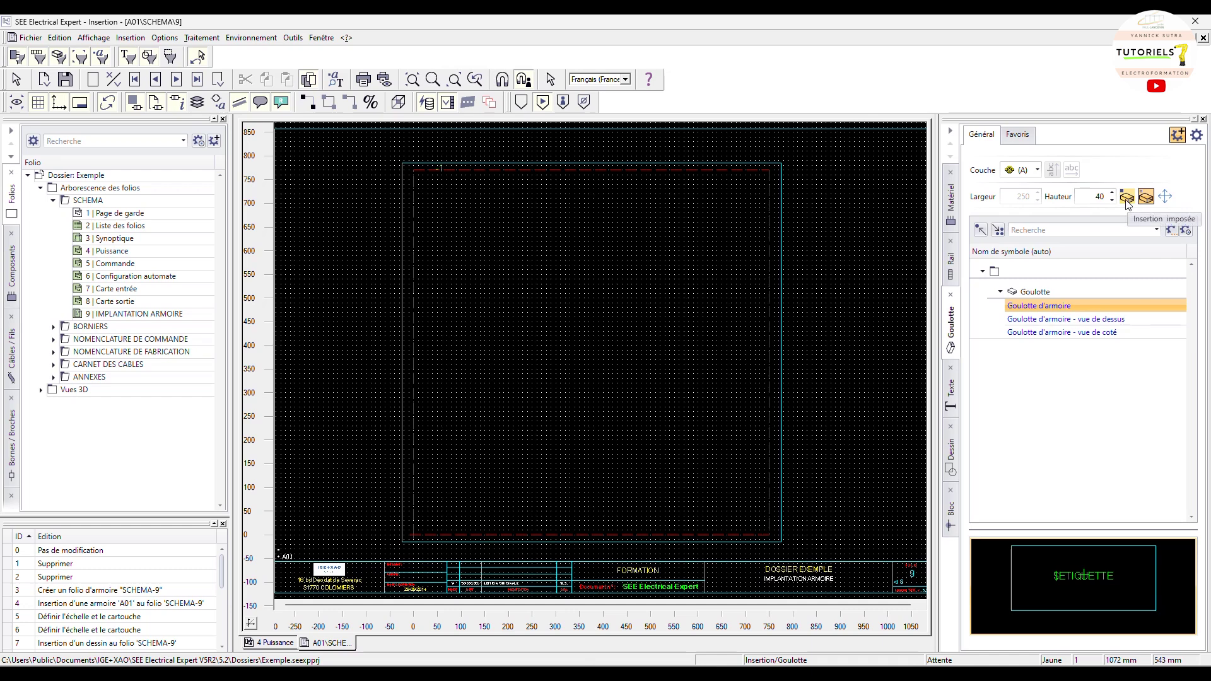
{"action": "left_click", "coordinate": [1128, 198]}
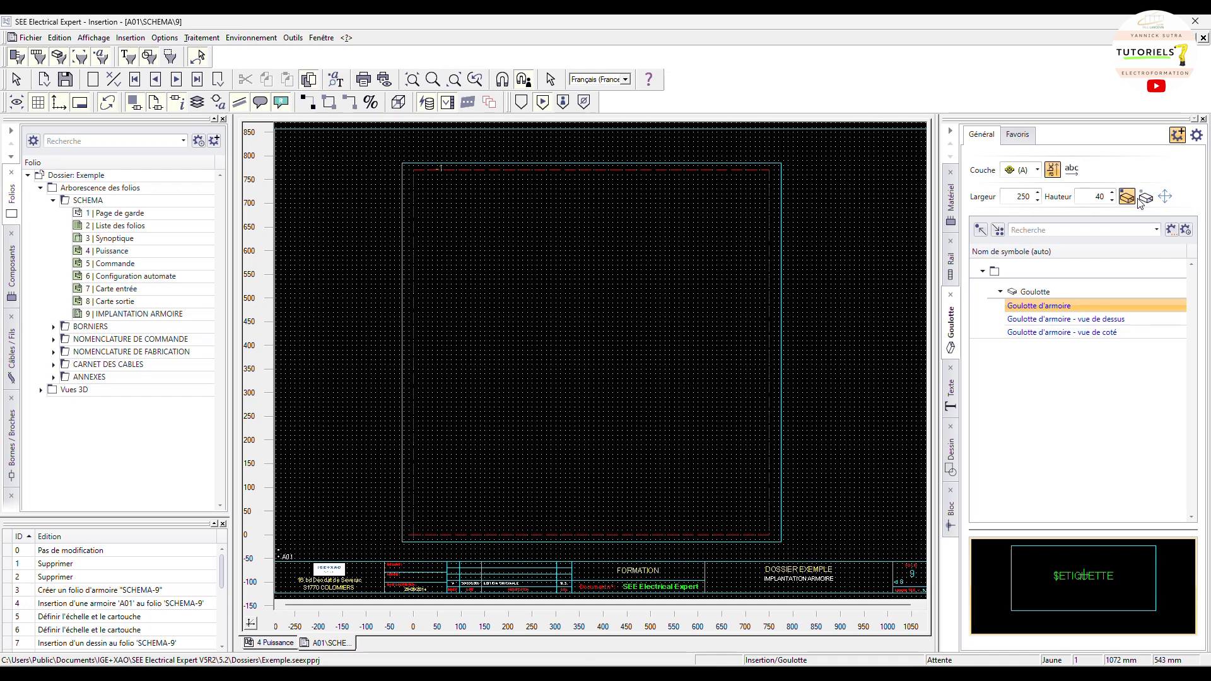
{"action": "left_click", "coordinate": [1145, 198]}
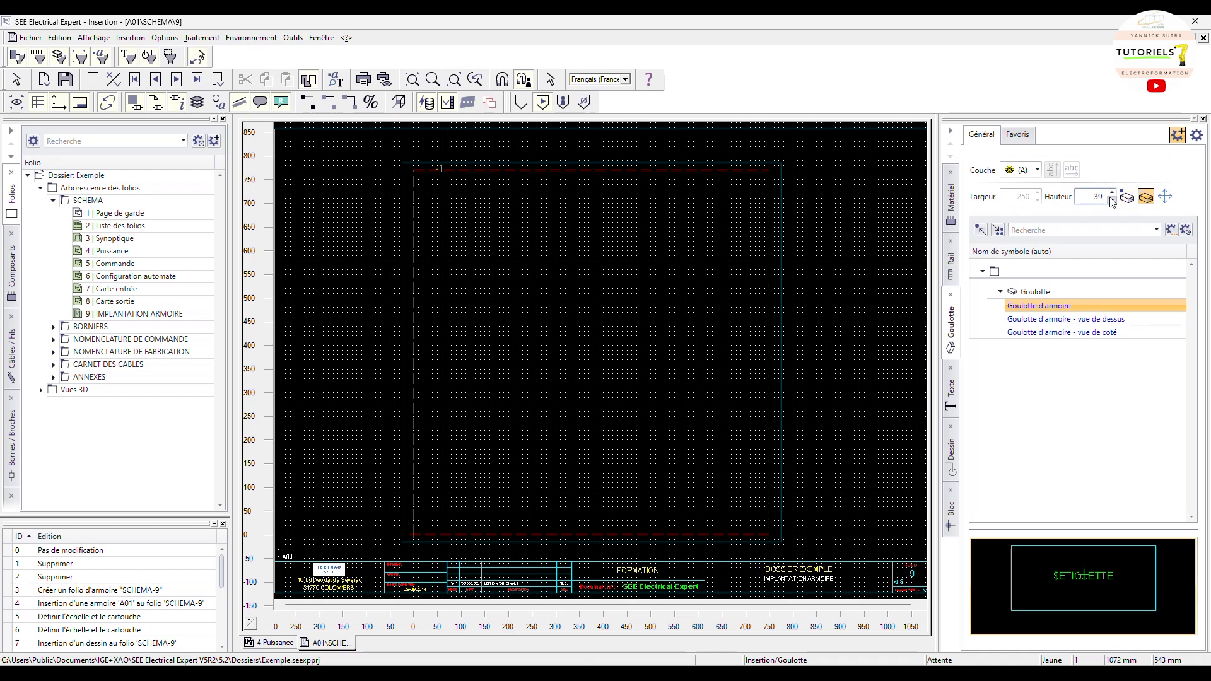
{"action": "left_click", "coordinate": [1127, 197]}
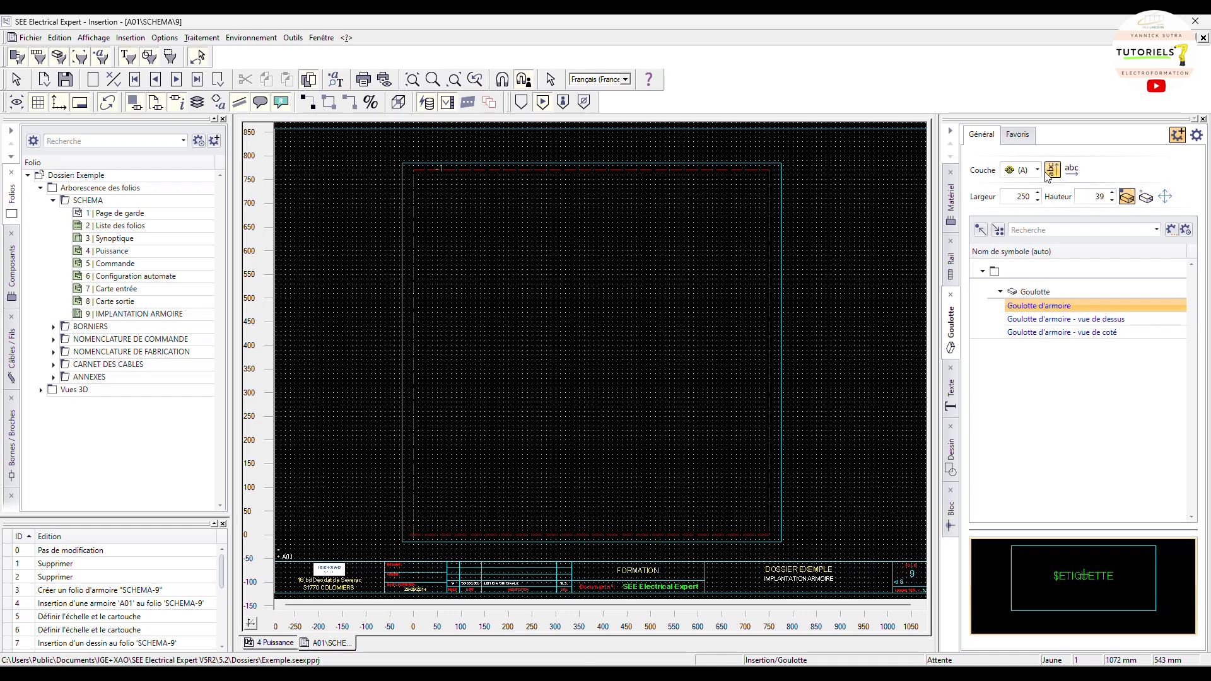
{"action": "left_click", "coordinate": [1146, 198]}
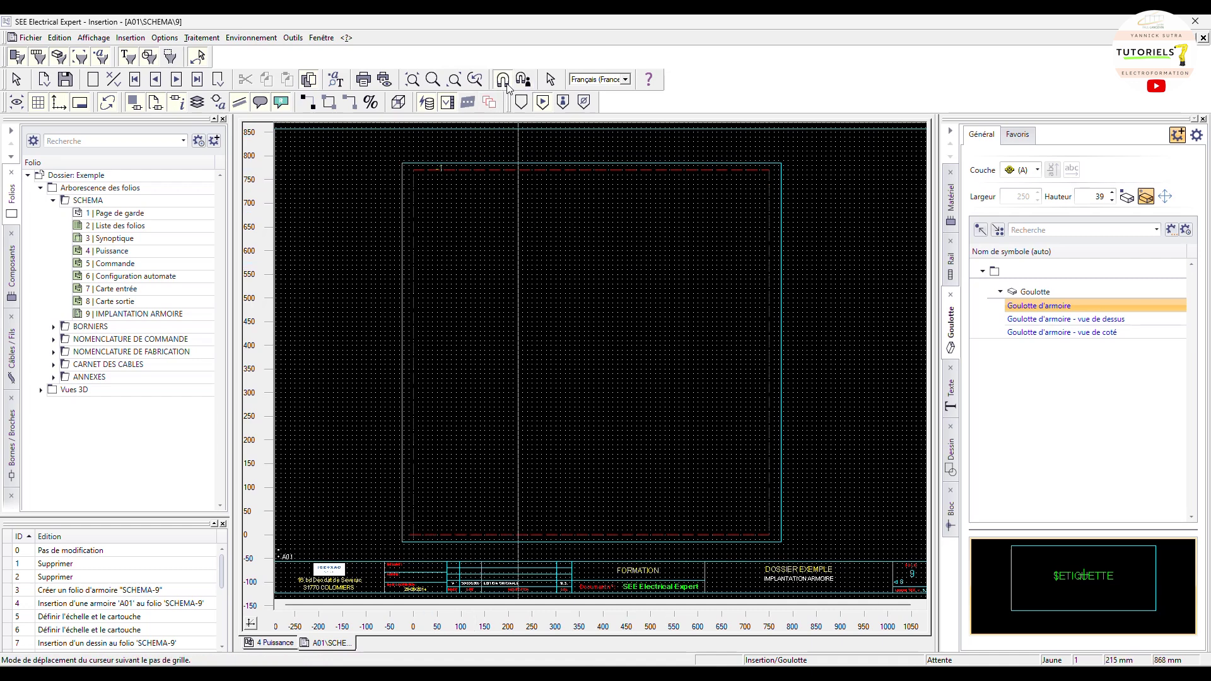
- Set the duct height to 60 mm and draw a vertical duct about 690 mm long over the zone's left edge
{"action": "left_click", "coordinate": [422, 184]}
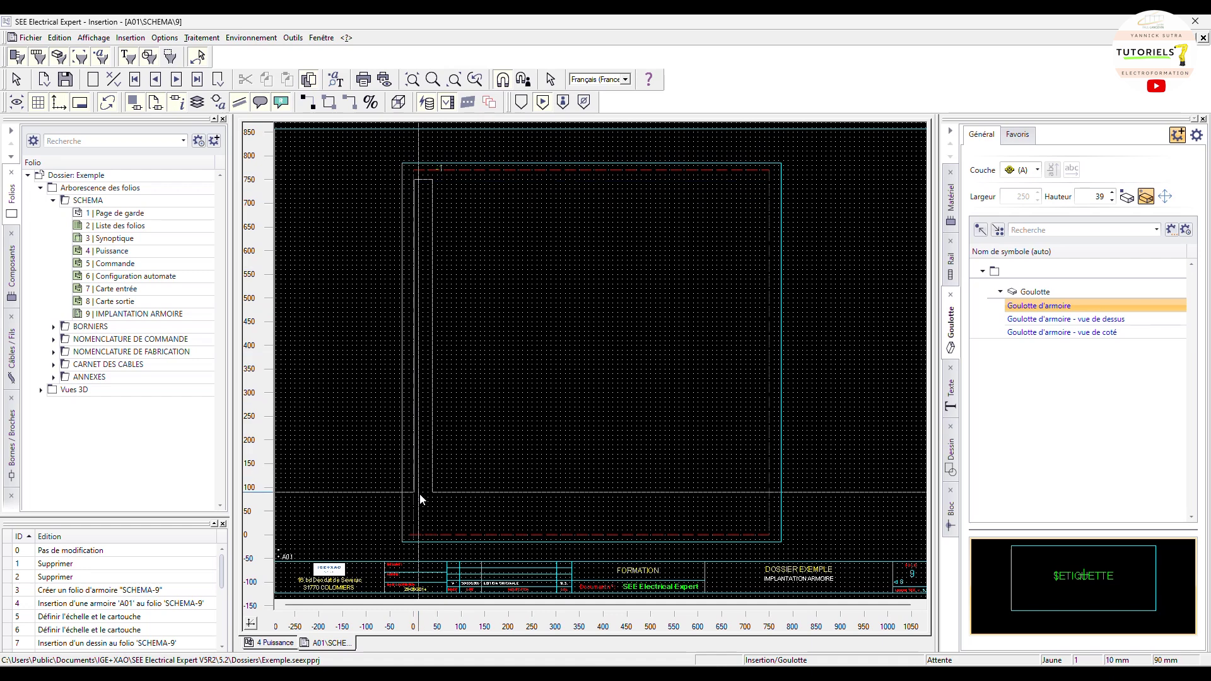
{"action": "key", "text": "Escape"}
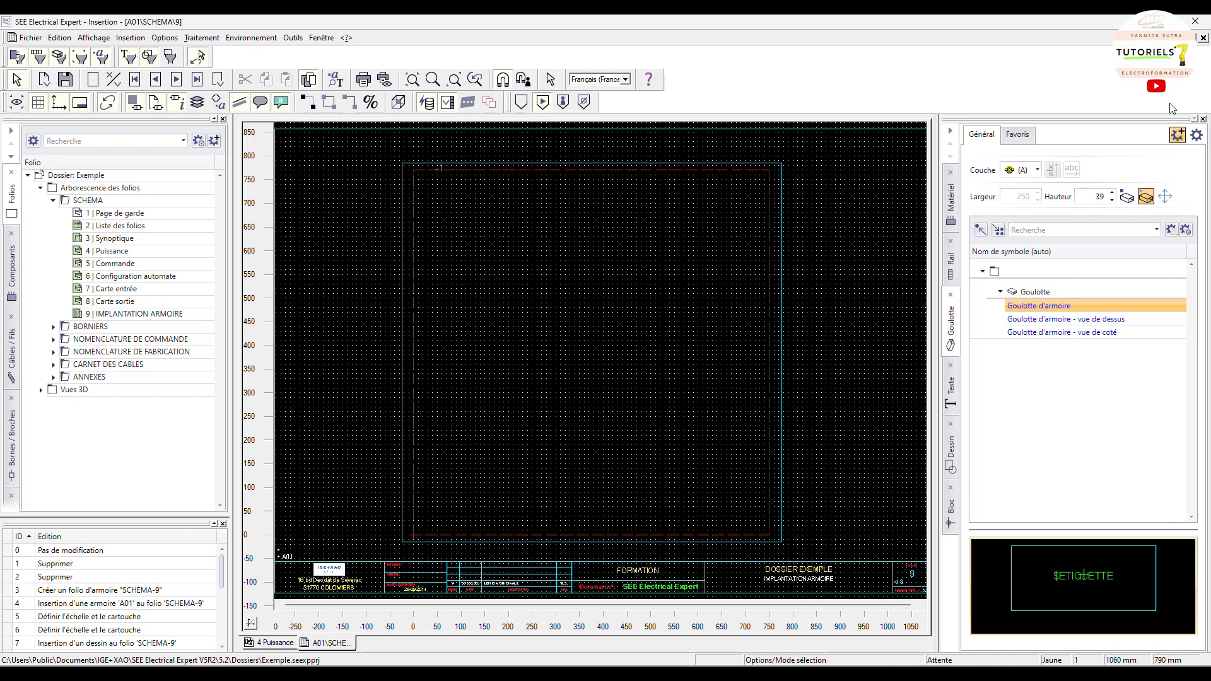
{"action": "double_click", "coordinate": [1092, 196]}
{"action": "type", "text": "60"}
{"action": "left_click", "coordinate": [1127, 197]}
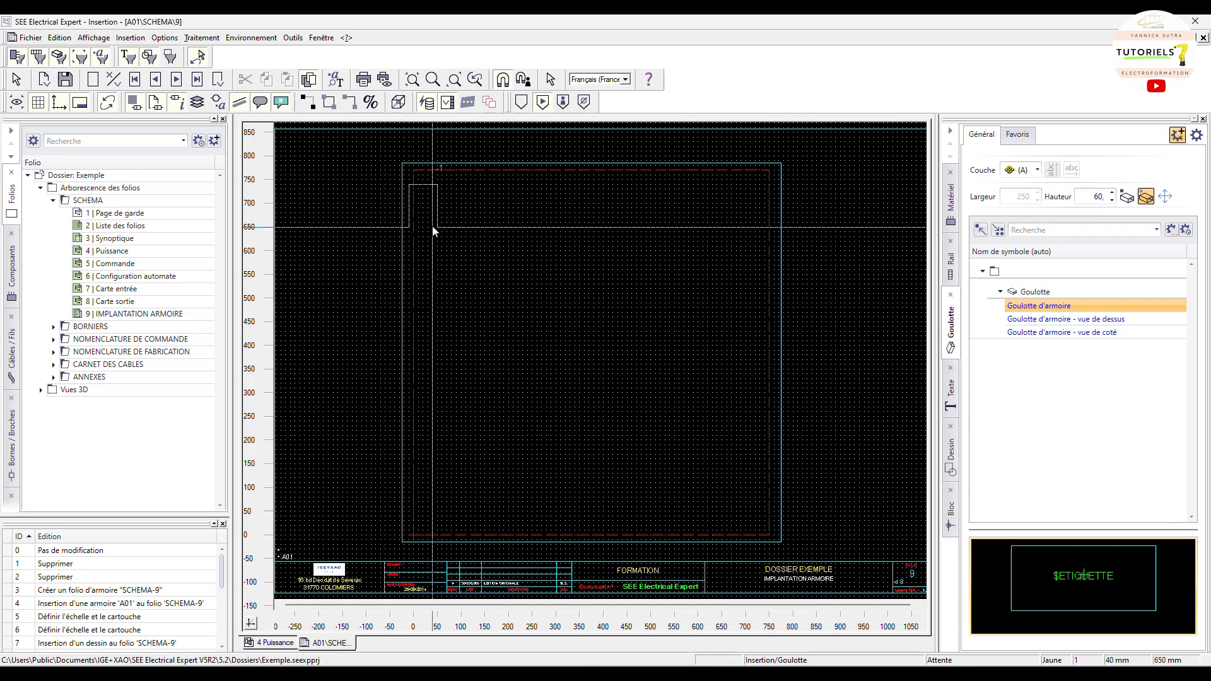
{"action": "left_click", "coordinate": [423, 510]}
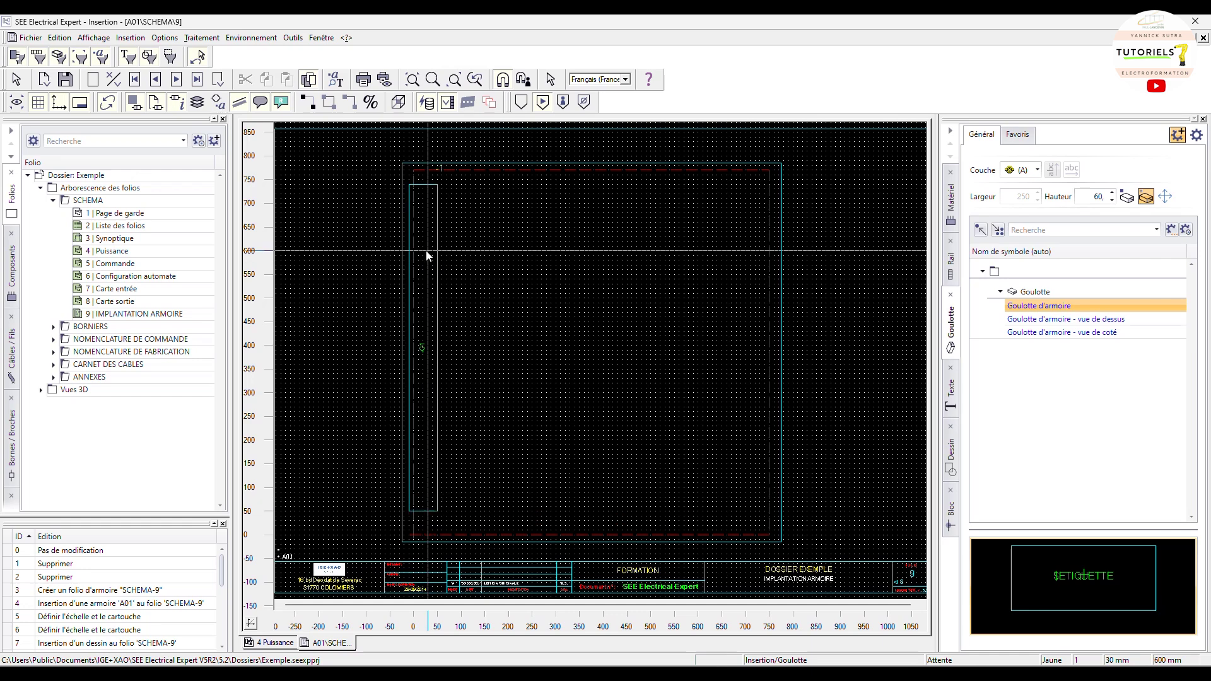
{"action": "key", "text": "Escape"}
- Move the vertical duct inside the layout zone, about 10 mm from its left edge, and set duct insertion to imposed mode
{"action": "left_click_drag", "start_coordinate": [436, 207], "coordinate": [448, 205], "text": "ctrl"}
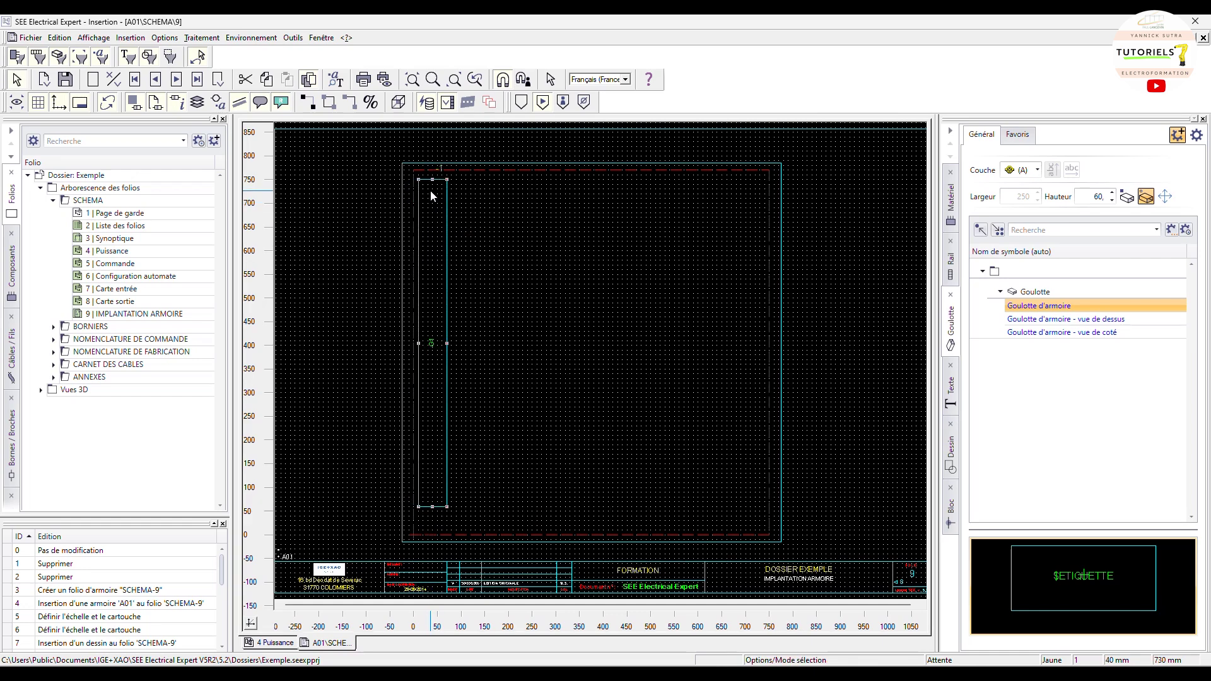
{"action": "scroll", "coordinate": [432, 194], "scroll_direction": "up", "scroll_amount": 2}
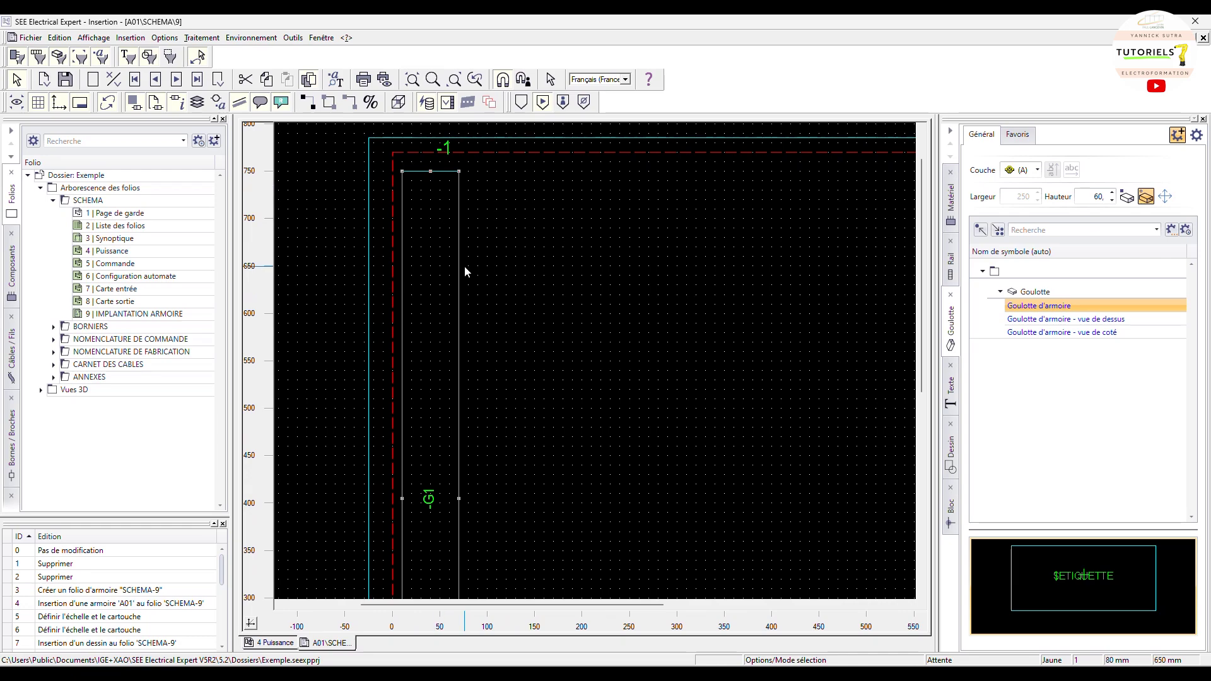
{"action": "left_click", "coordinate": [1127, 198]}
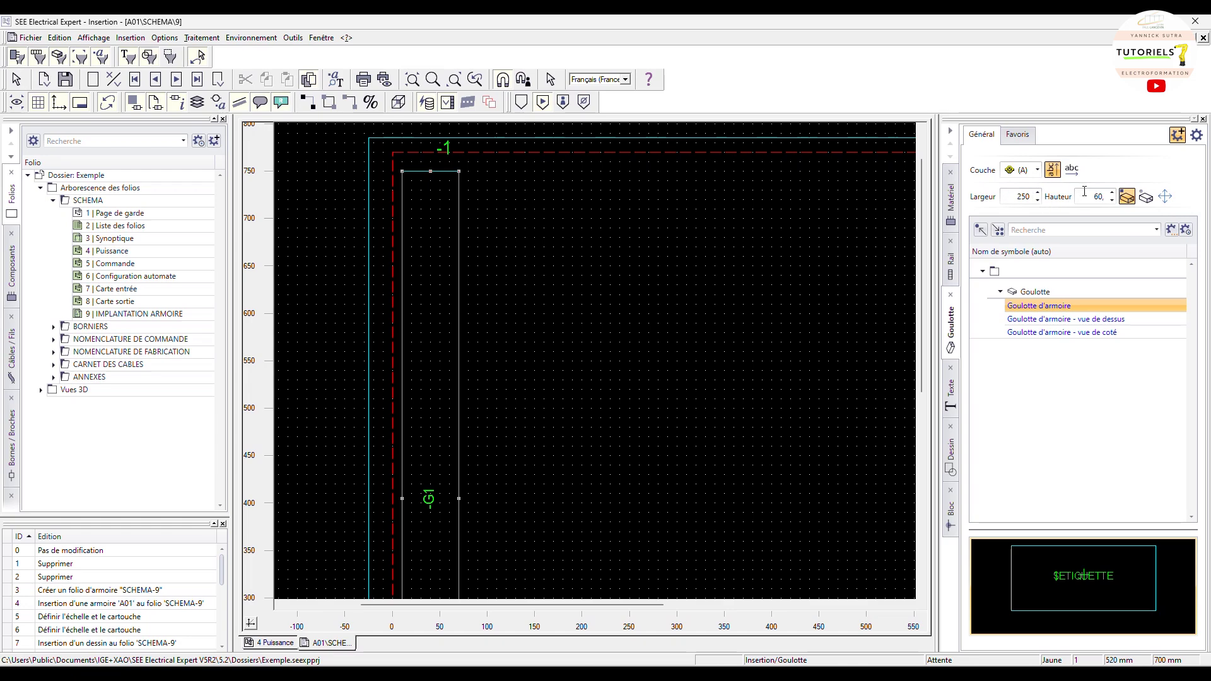
- Try inserting an imposed-size vertical duct with the width set to 200 mm beside the existing duct, and delete this trial duct
{"action": "double_click", "coordinate": [1020, 199]}
{"action": "type", "text": "200"}
{"action": "left_click", "coordinate": [552, 270]}
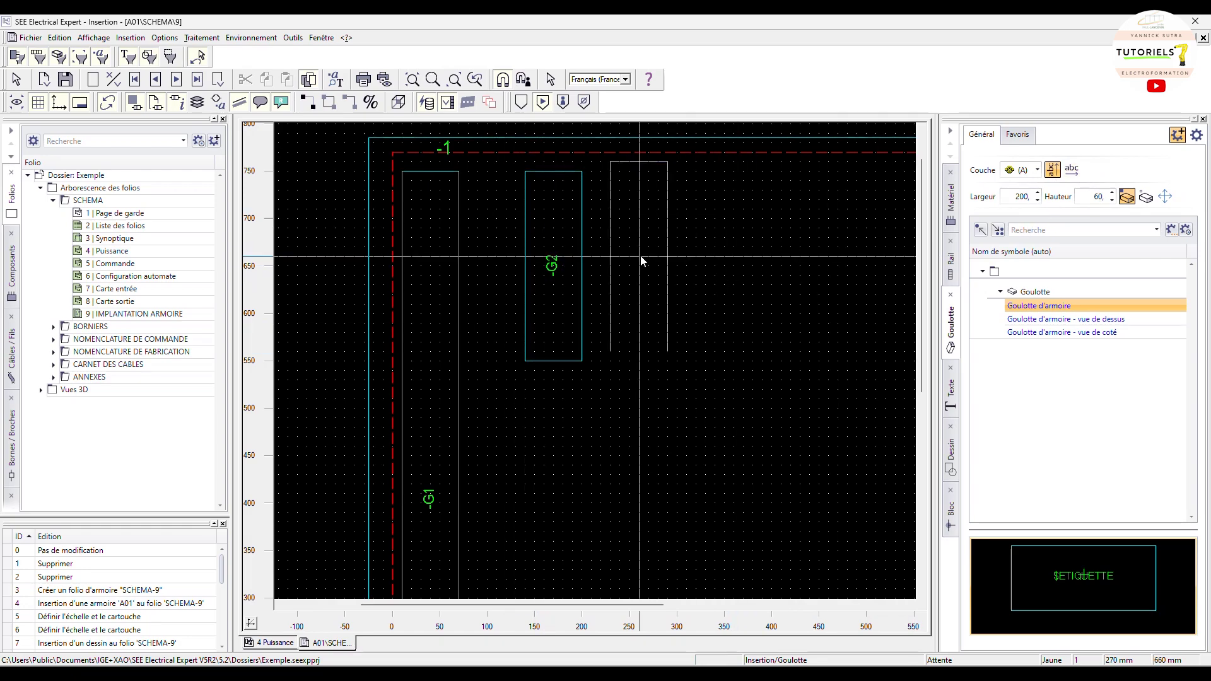
{"action": "key", "text": "Escape"}
{"action": "left_click", "coordinate": [585, 202]}
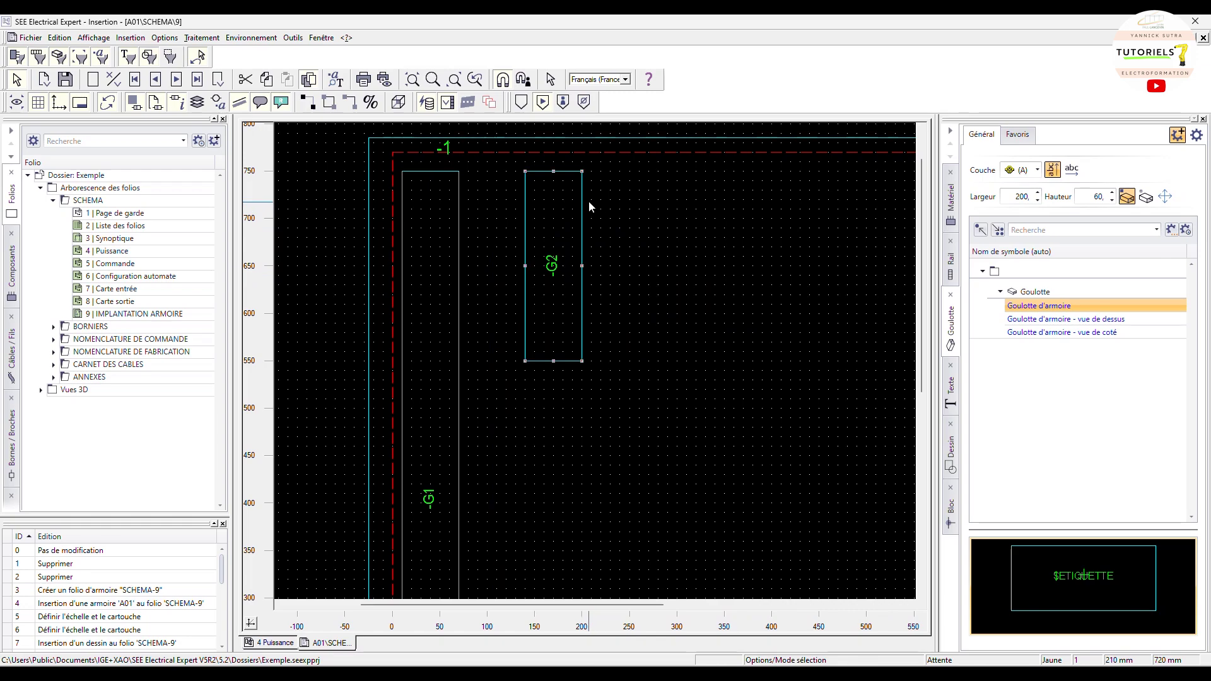
{"action": "key", "text": "Delete"}
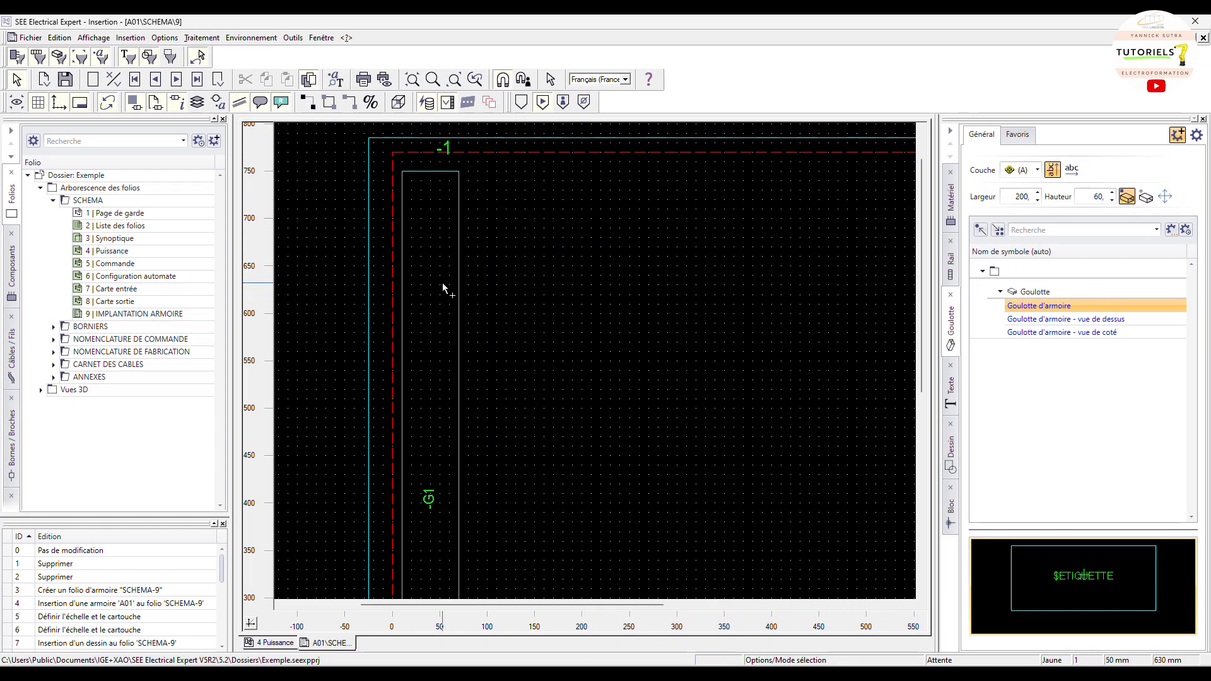
- Copy the existing vertical duct and paste it level with the original, about 10 mm inside the layout zone's opposite edge
{"action": "scroll", "coordinate": [441, 283], "scroll_direction": "down", "scroll_amount": 2}
{"action": "left_click", "coordinate": [447, 253]}
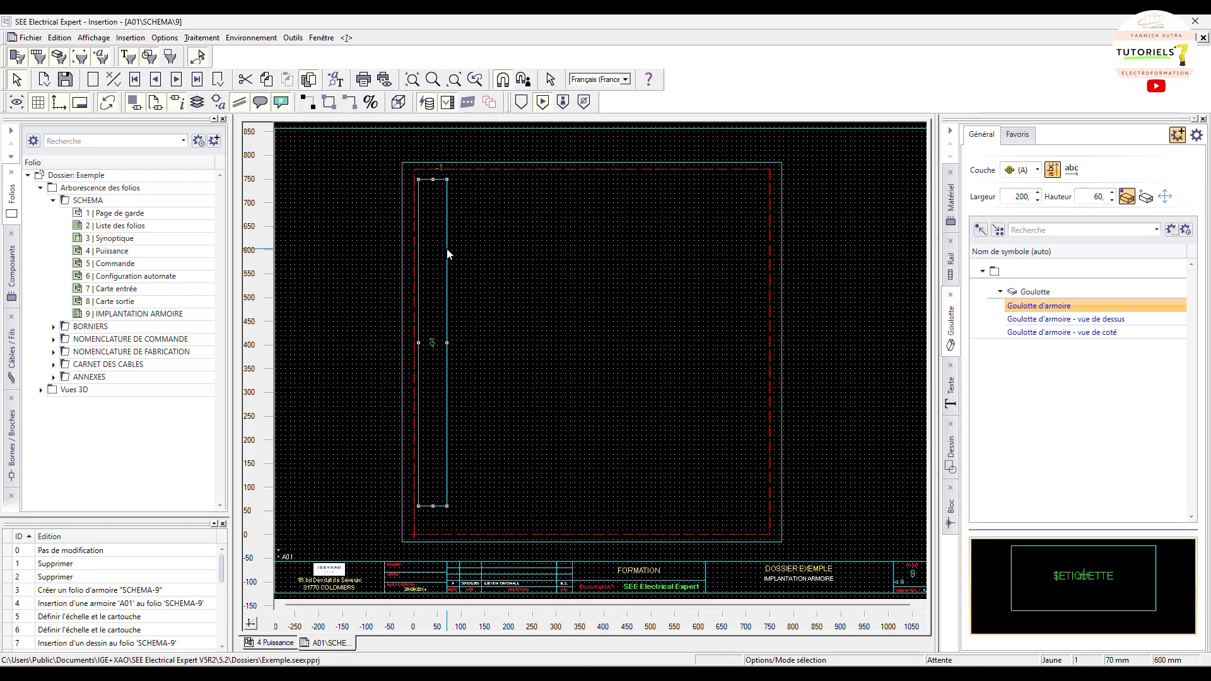
{"action": "right_click", "coordinate": [447, 249]}
{"action": "left_click", "coordinate": [463, 258]}
{"action": "right_click", "coordinate": [637, 222]}
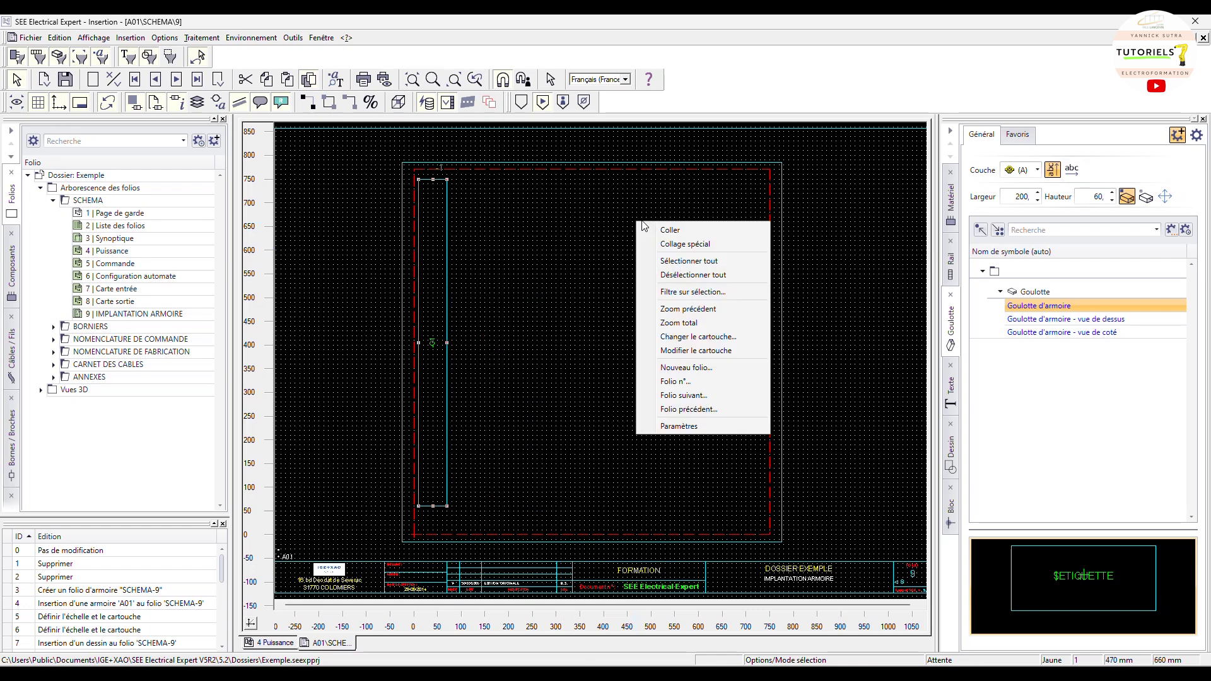
{"action": "left_click", "coordinate": [664, 230]}
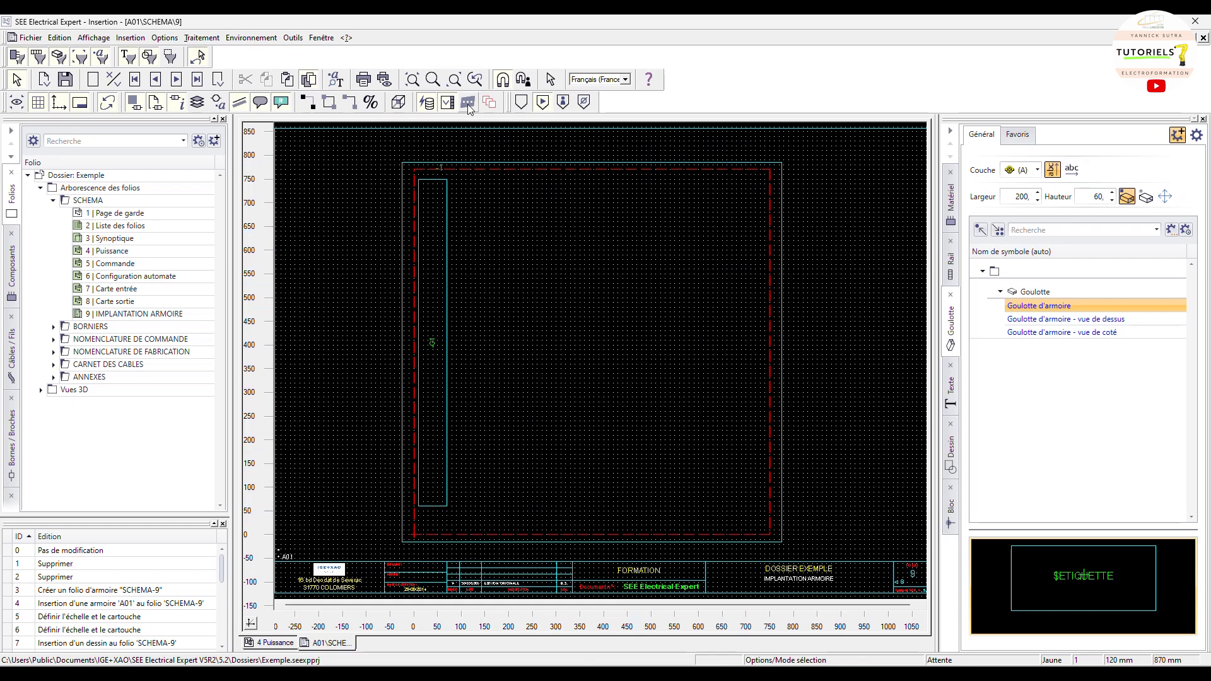
{"action": "left_click", "coordinate": [738, 507]}
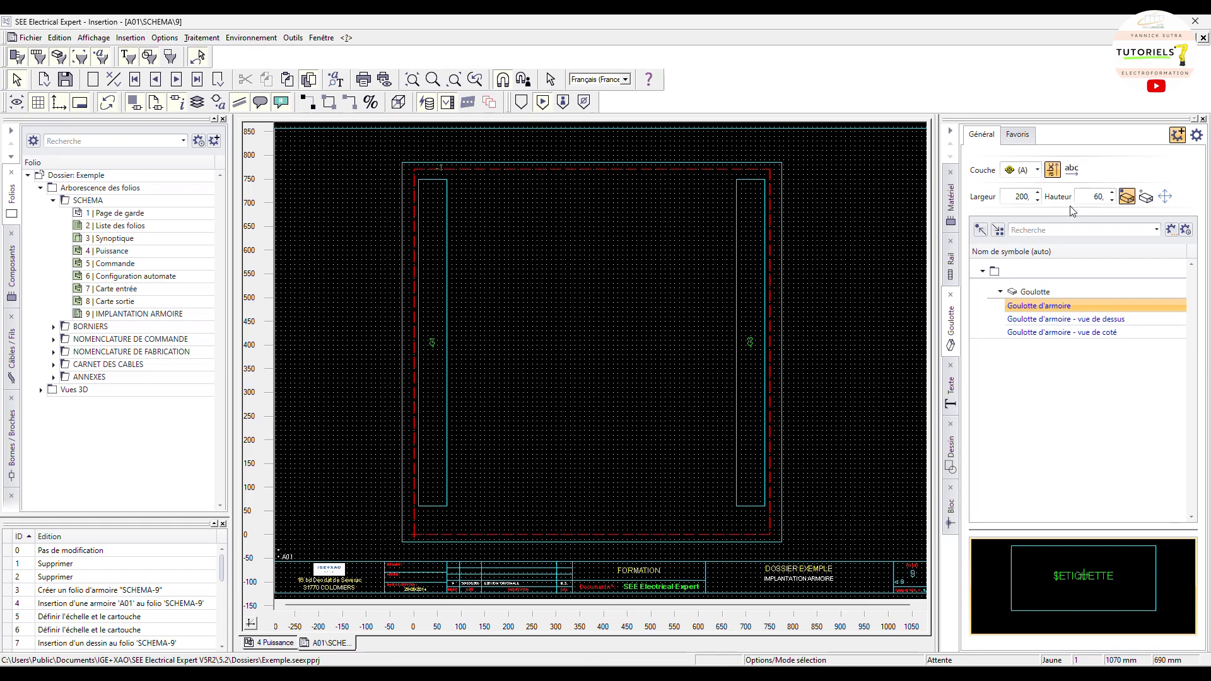
- In freely drawn mode with a 40 mm height, draw a horizontal duct about 610 mm long joining the upper ends of both vertical ducts
{"action": "left_click", "coordinate": [1147, 199]}
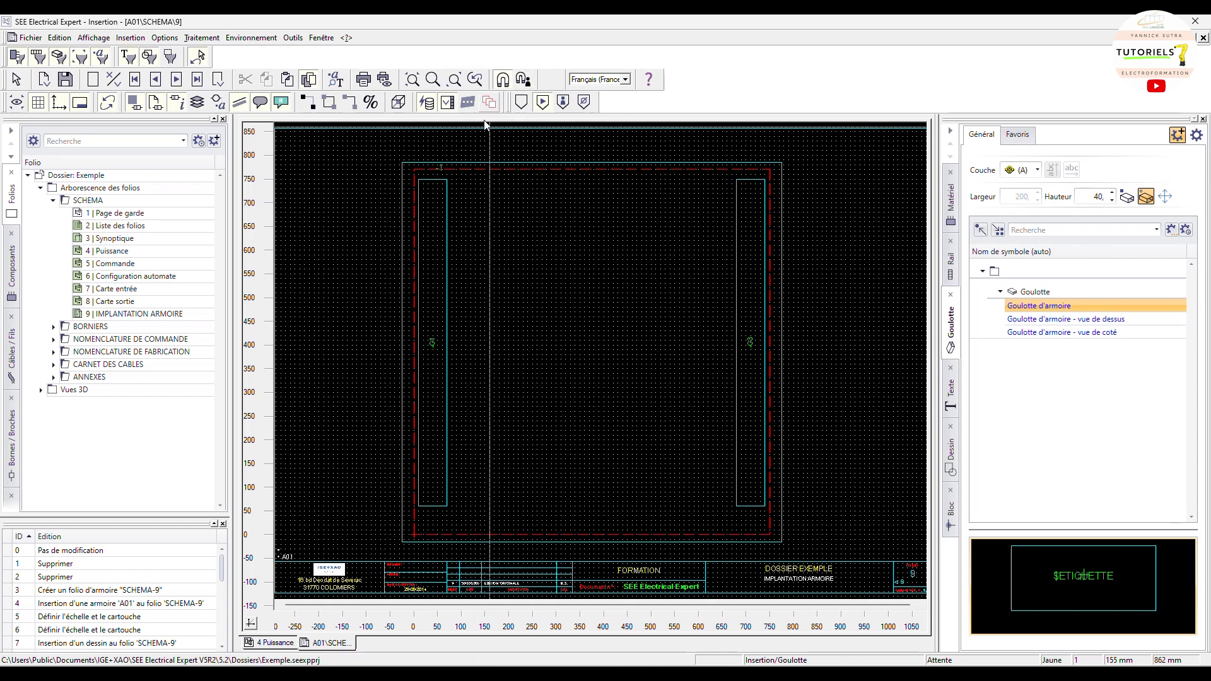
{"action": "scroll", "coordinate": [424, 229], "scroll_direction": "up", "scroll_amount": 2}
{"action": "scroll", "coordinate": [479, 177], "scroll_direction": "down", "scroll_amount": 2}
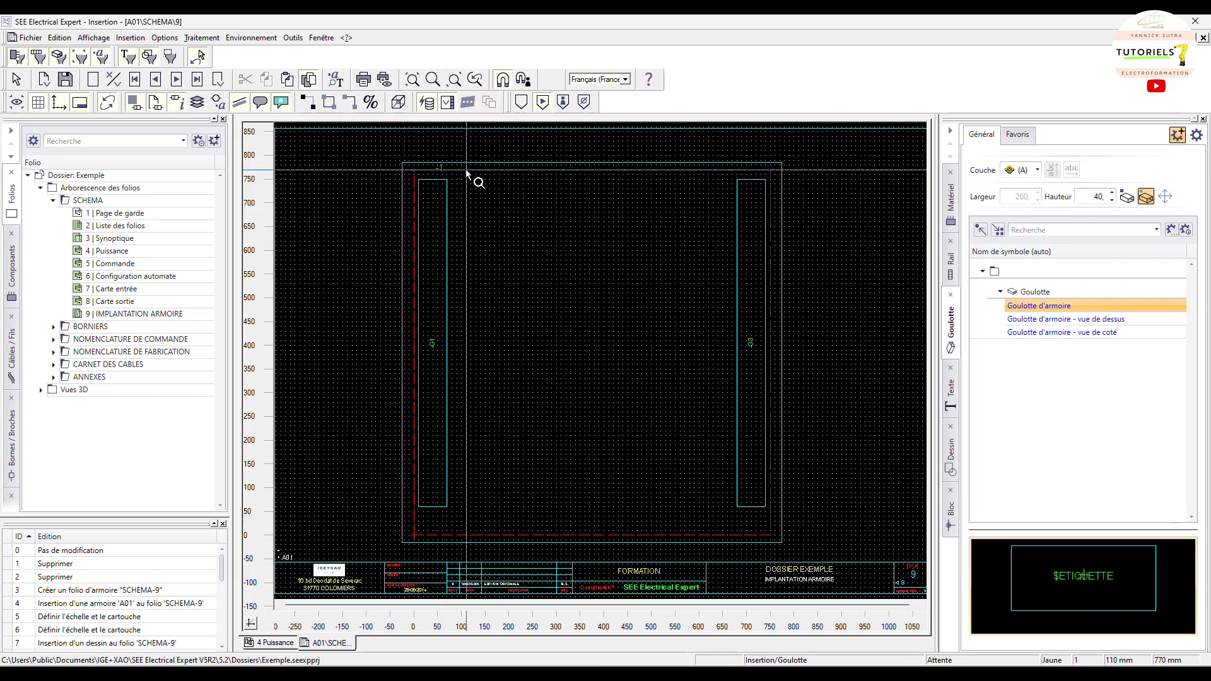
{"action": "left_click", "coordinate": [449, 187]}
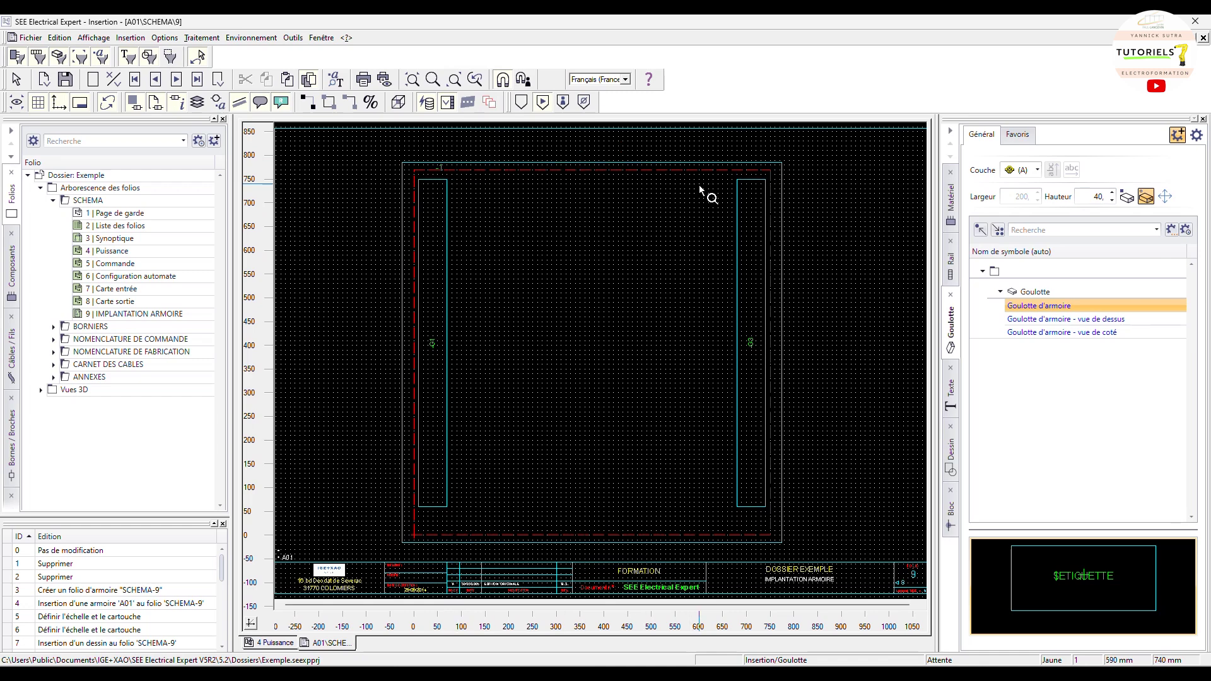
{"action": "left_click", "coordinate": [731, 184]}
{"action": "key", "text": "Escape"}
- Copy the upper horizontal duct and paste it between the vertical ducts, about 290 mm below the original
{"action": "scroll", "coordinate": [467, 187], "scroll_direction": "up", "scroll_amount": 2}
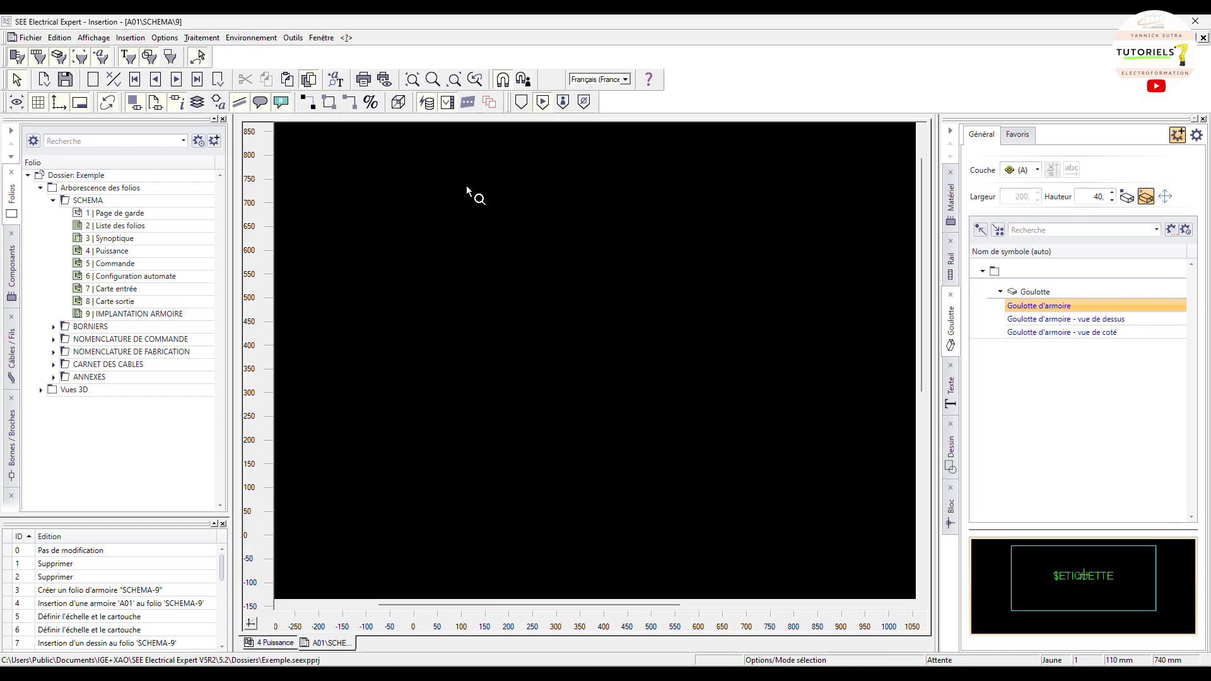
{"action": "left_click_drag", "start_coordinate": [467, 189], "coordinate": [471, 209]}
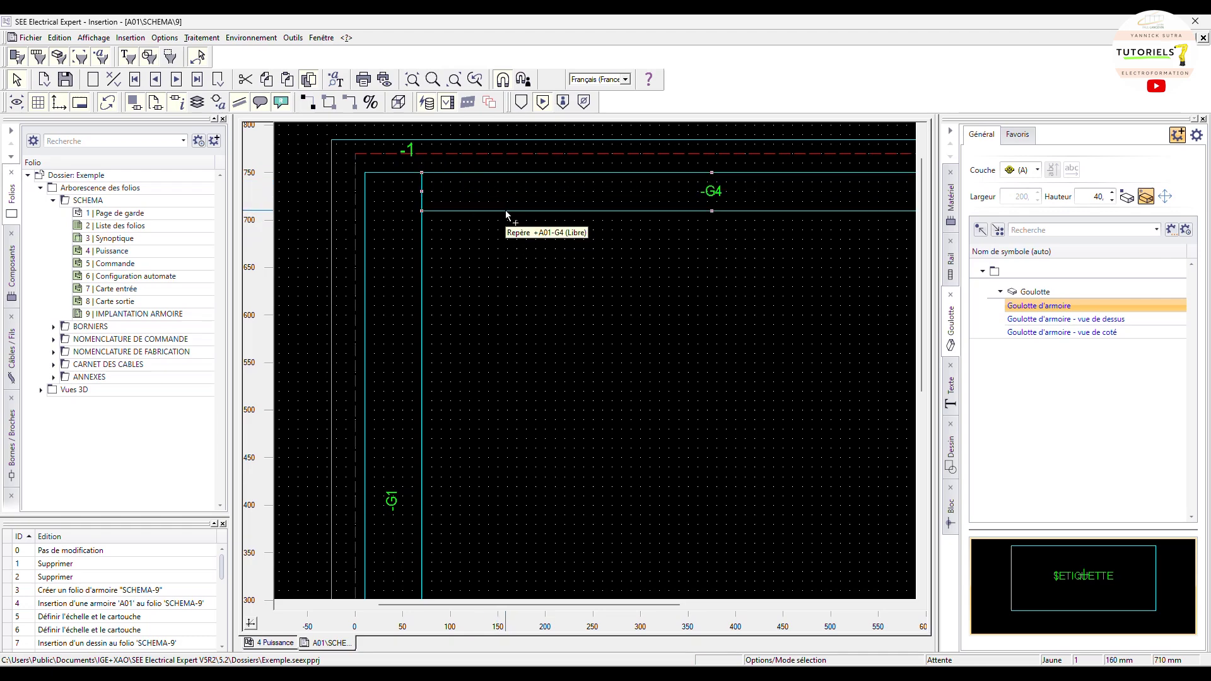
{"action": "right_click", "coordinate": [505, 210]}
{"action": "left_click", "coordinate": [519, 251]}
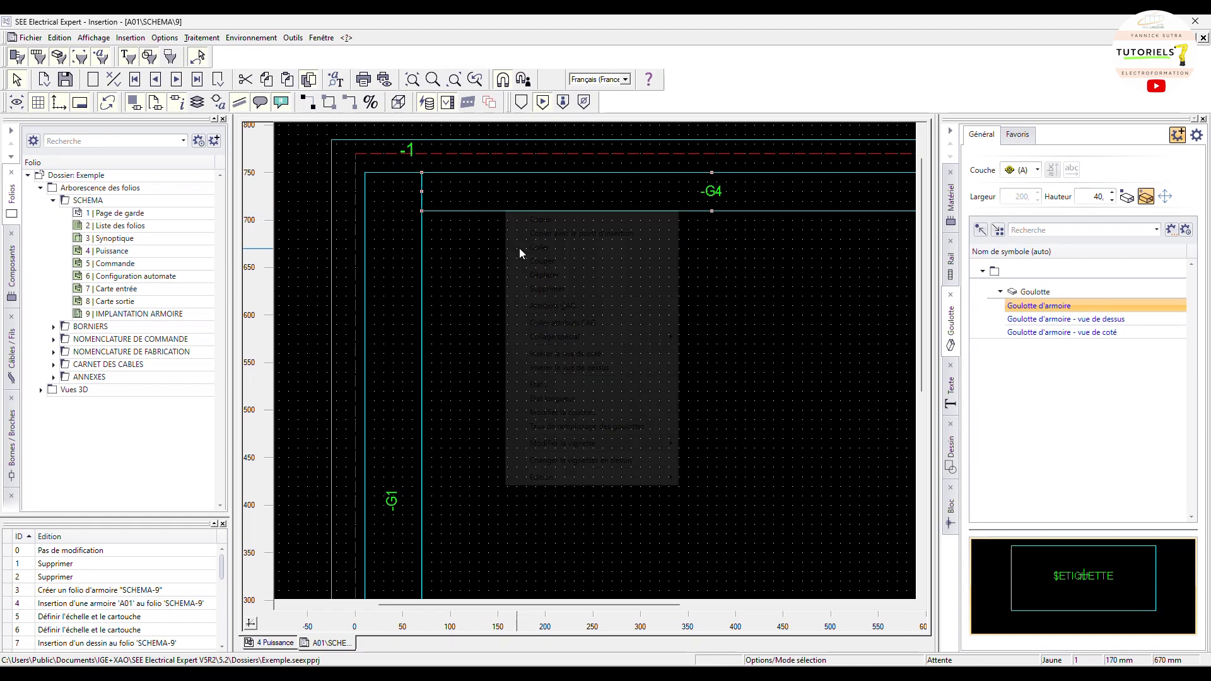
{"action": "right_click", "coordinate": [505, 306]}
{"action": "left_click", "coordinate": [525, 317]}
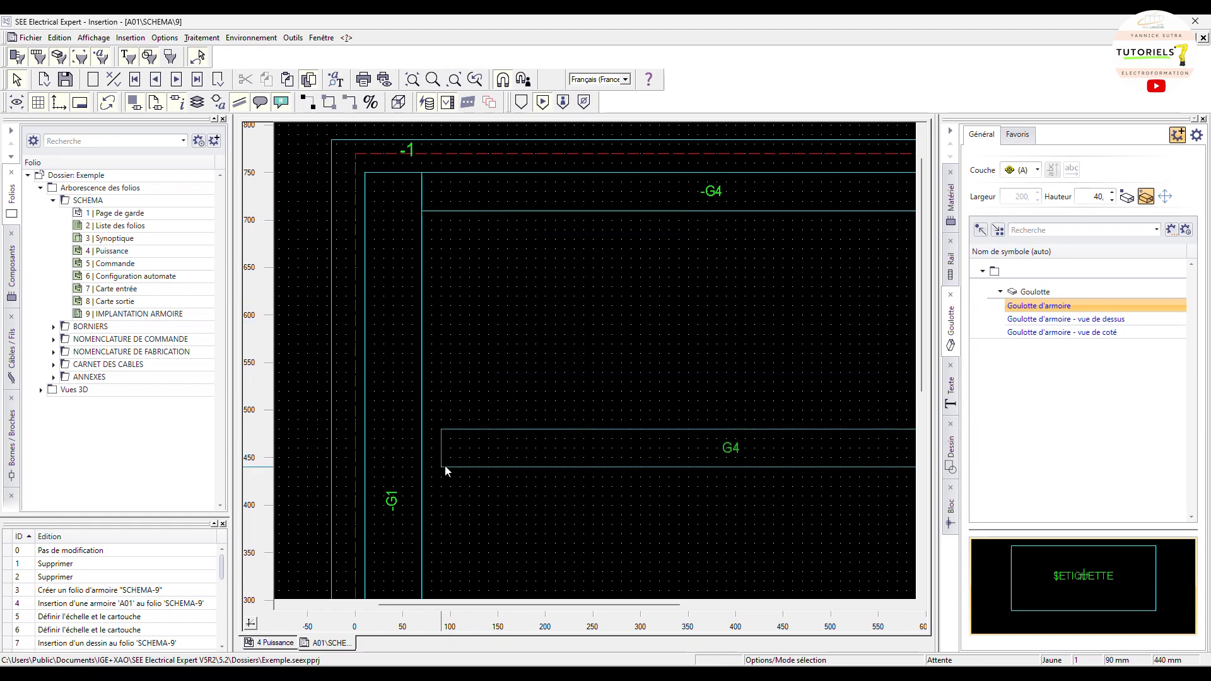
{"action": "left_click", "coordinate": [421, 488]}
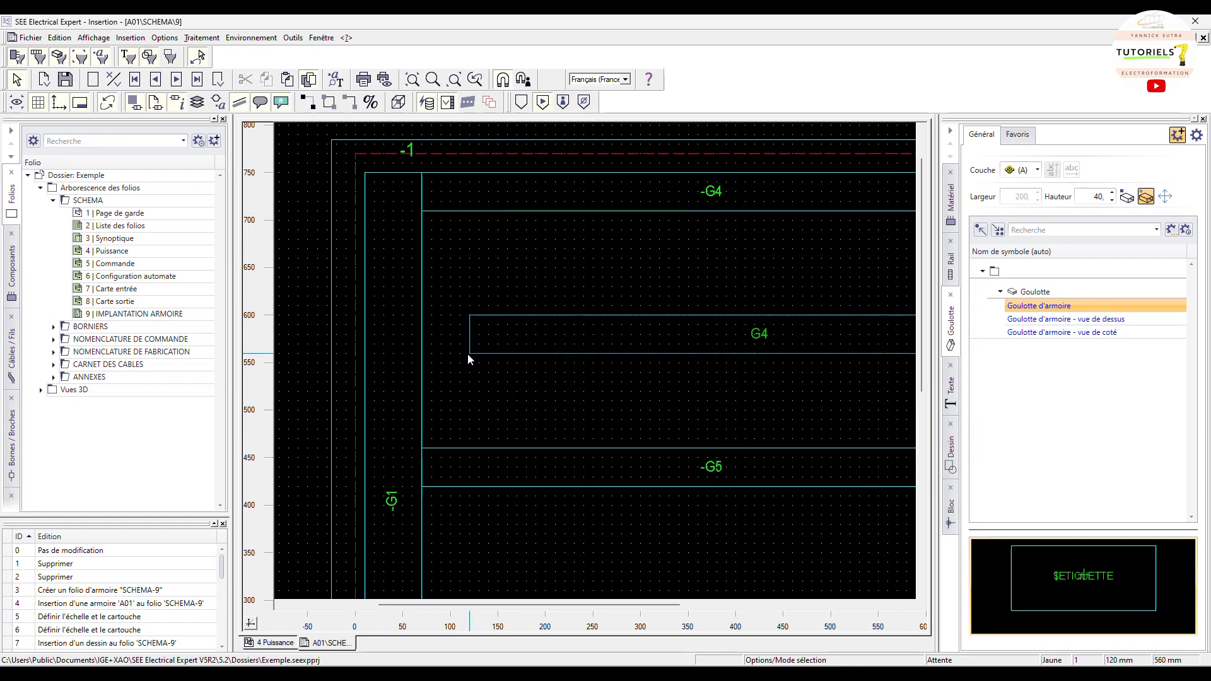
- Move the pasted horizontal duct up about 70 mm, and undo both the move and the paste
{"action": "key", "text": "Escape"}
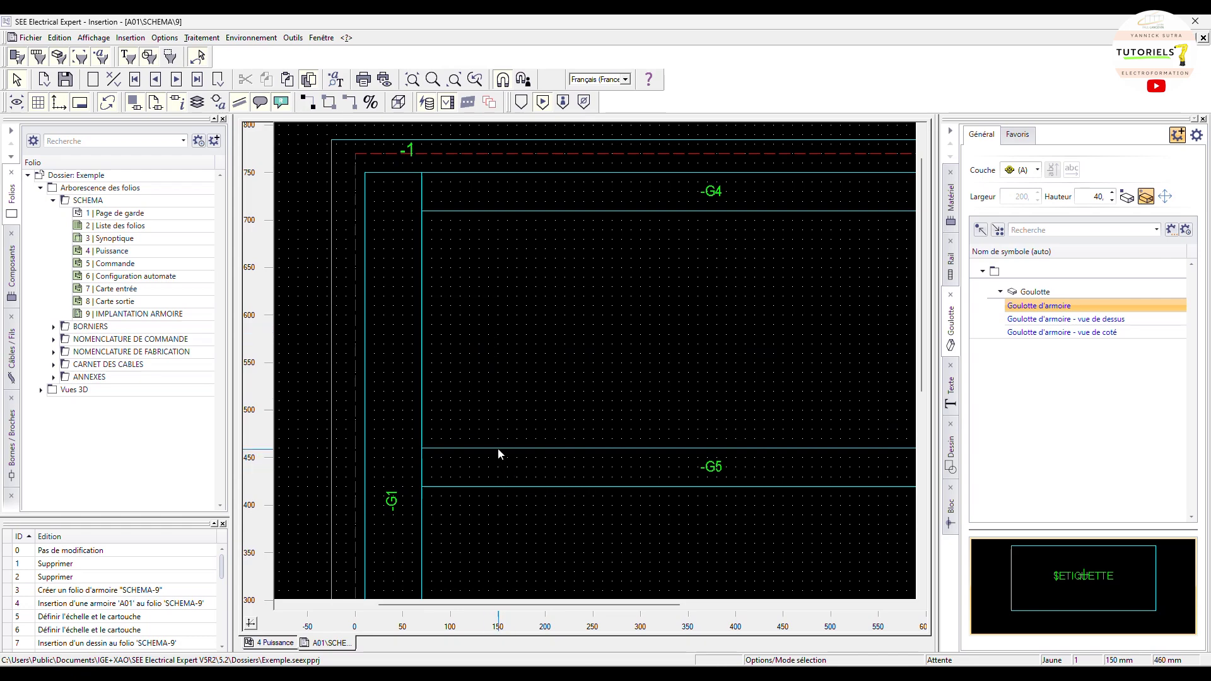
{"action": "key", "text": "ctrl+v"}
{"action": "key", "text": "ctrl+z"}
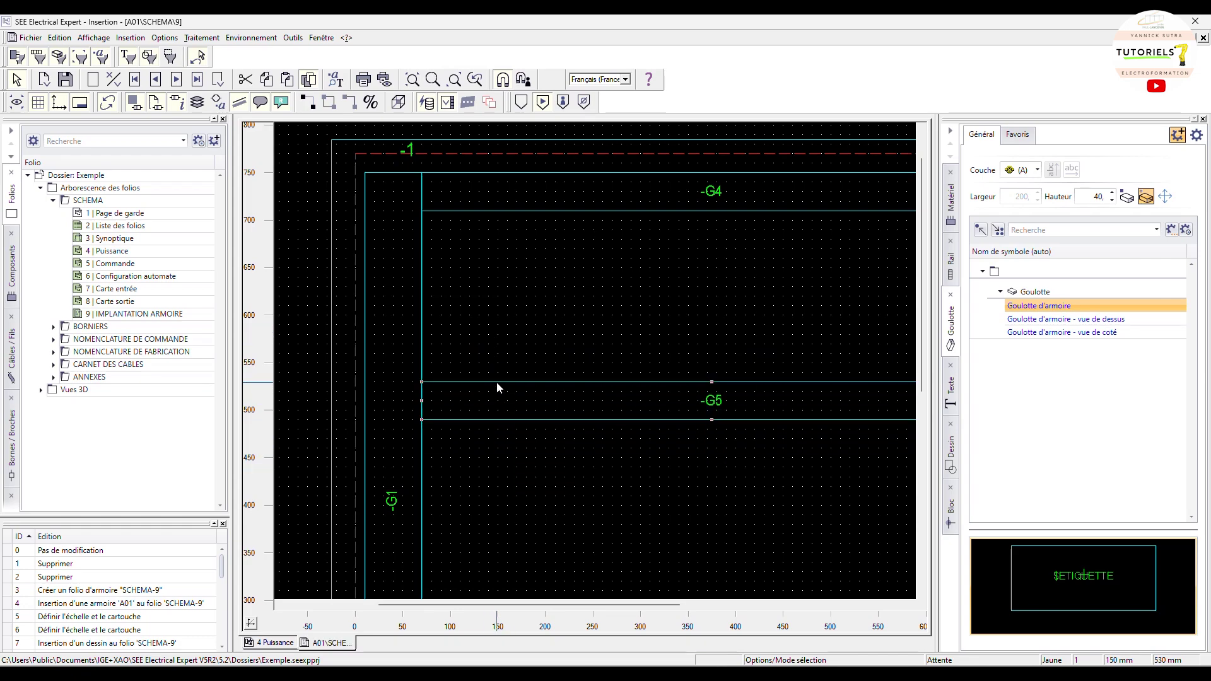
{"action": "key", "text": "Escape"}
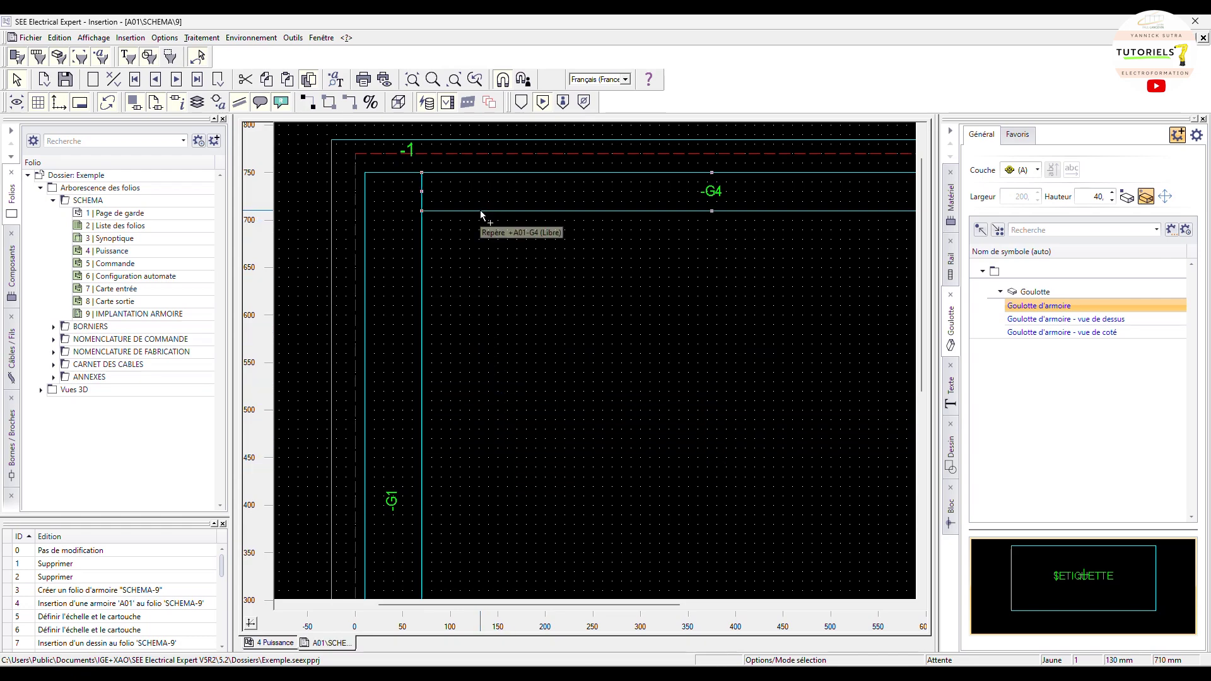
- Try moving the upper horizontal duct downward with relative coordinates, using an X offset of 0, and undo the move
{"action": "left_click", "coordinate": [479, 210]}
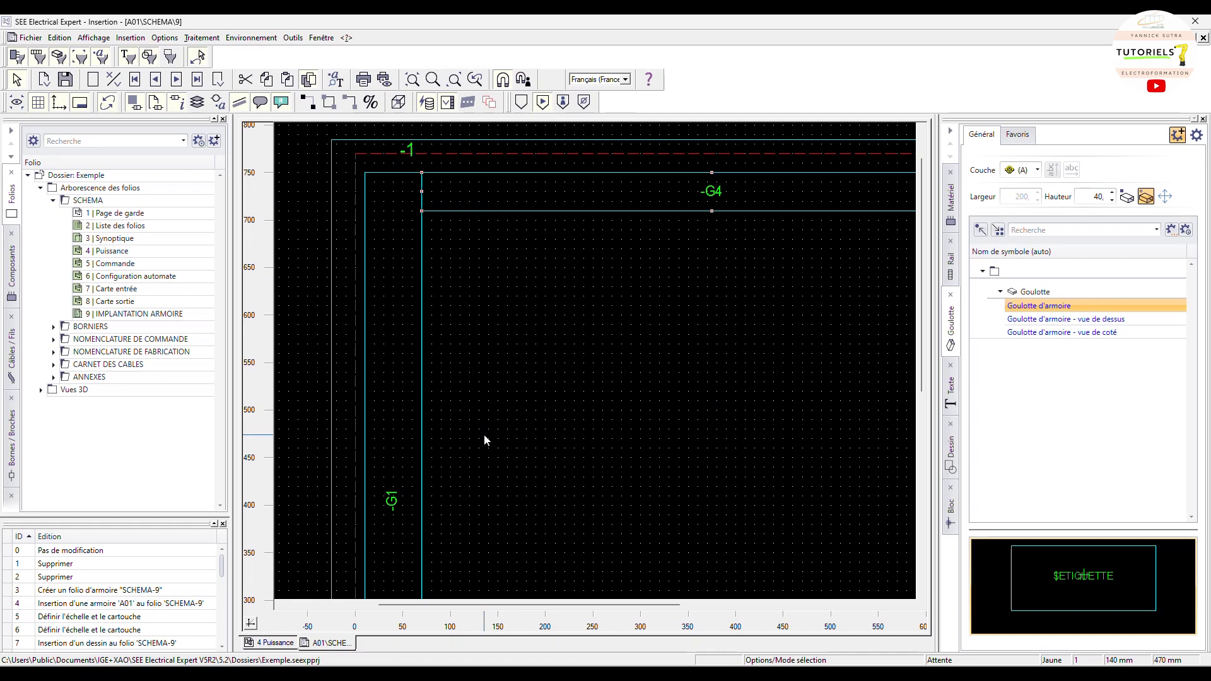
{"action": "left_click", "coordinate": [130, 38]}
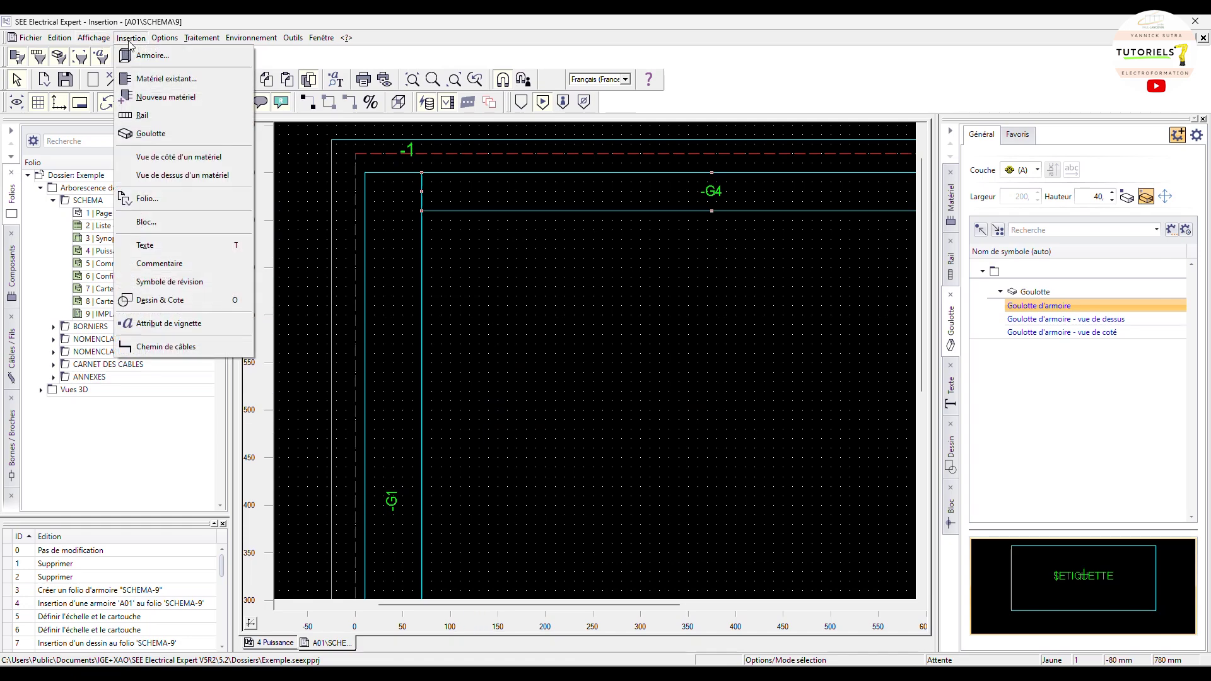
{"action": "mouse_move", "coordinate": [107, 44]}
{"action": "mouse_move", "coordinate": [71, 47]}
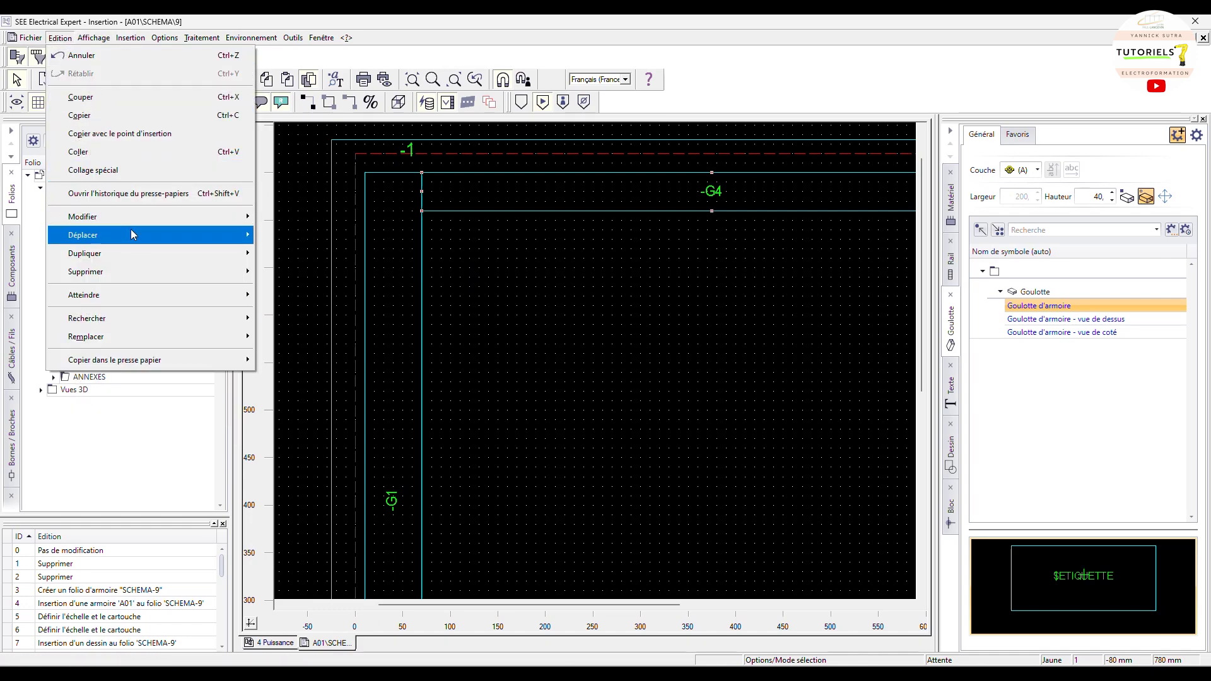
{"action": "mouse_move", "coordinate": [135, 235]}
{"action": "left_click", "coordinate": [310, 253]}
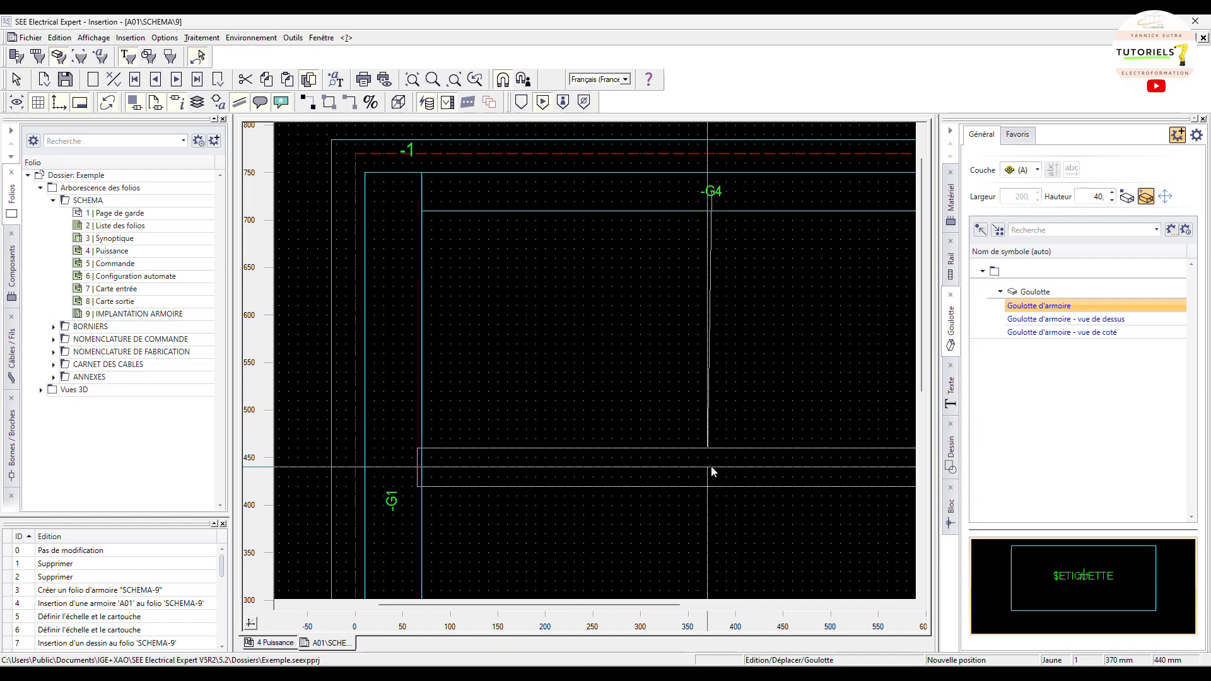
{"action": "key", "text": "y"}
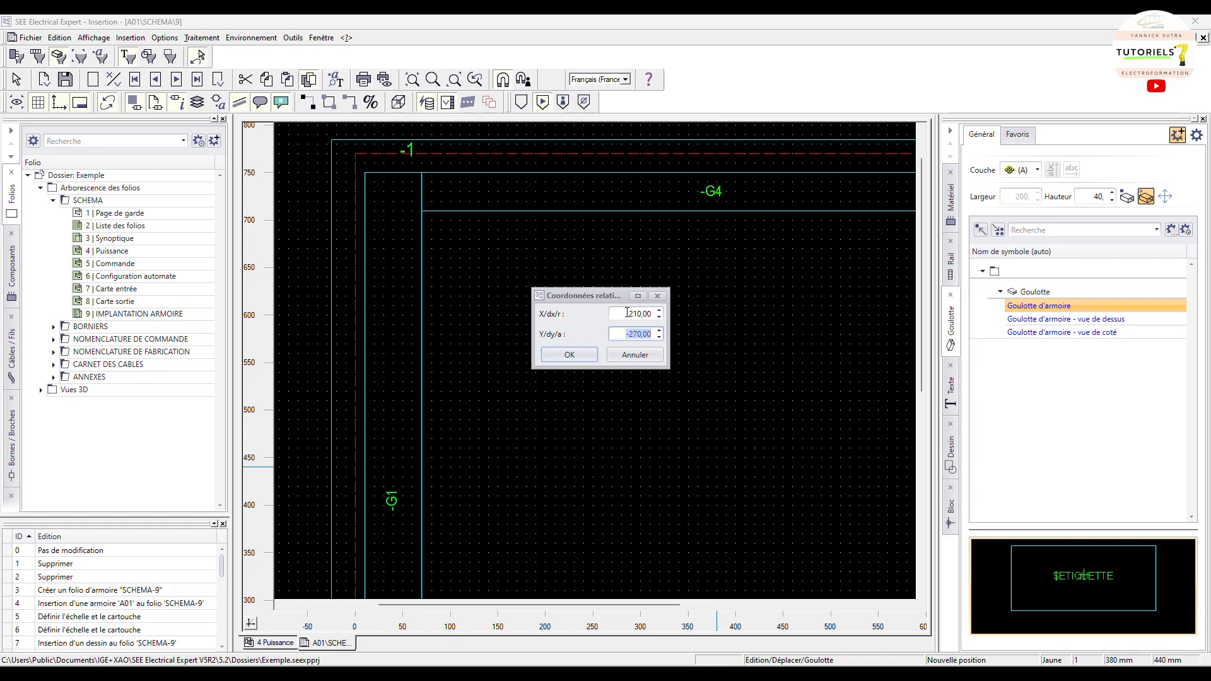
{"action": "left_click_drag", "start_coordinate": [627, 314], "coordinate": [687, 337]}
{"action": "type", "text": "0"}
{"action": "type", "text": "-3"}
{"action": "left_click", "coordinate": [561, 355]}
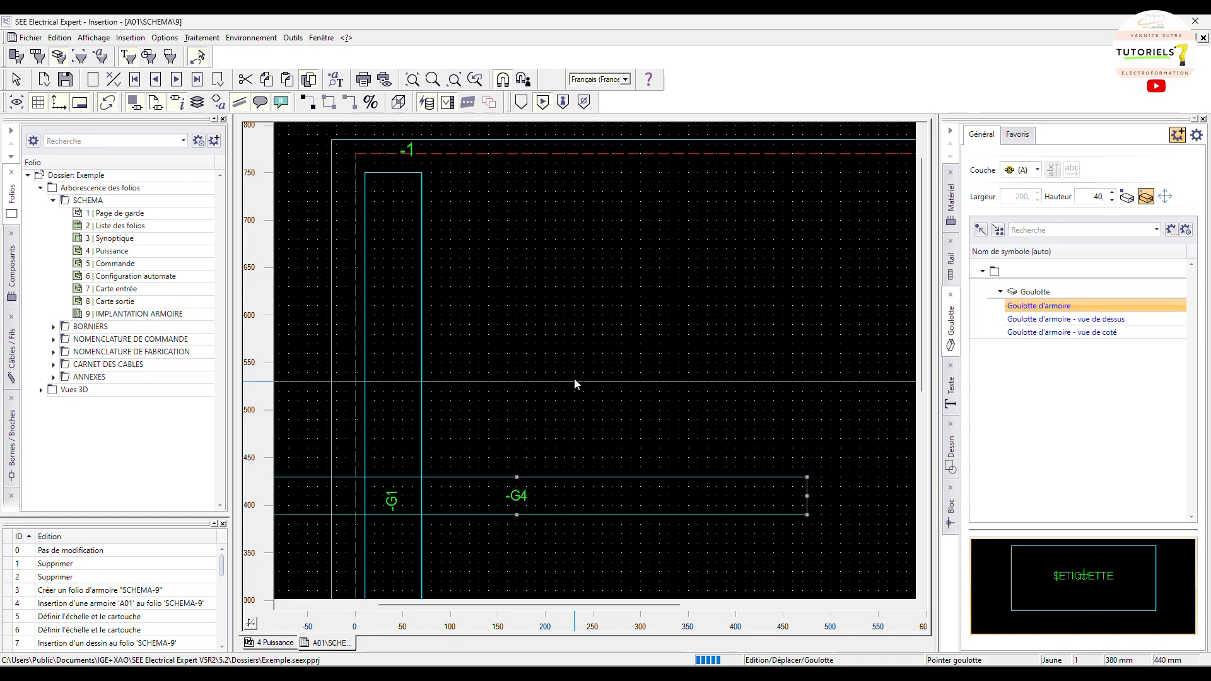
{"action": "scroll", "coordinate": [611, 422], "scroll_direction": "down", "scroll_amount": 2}
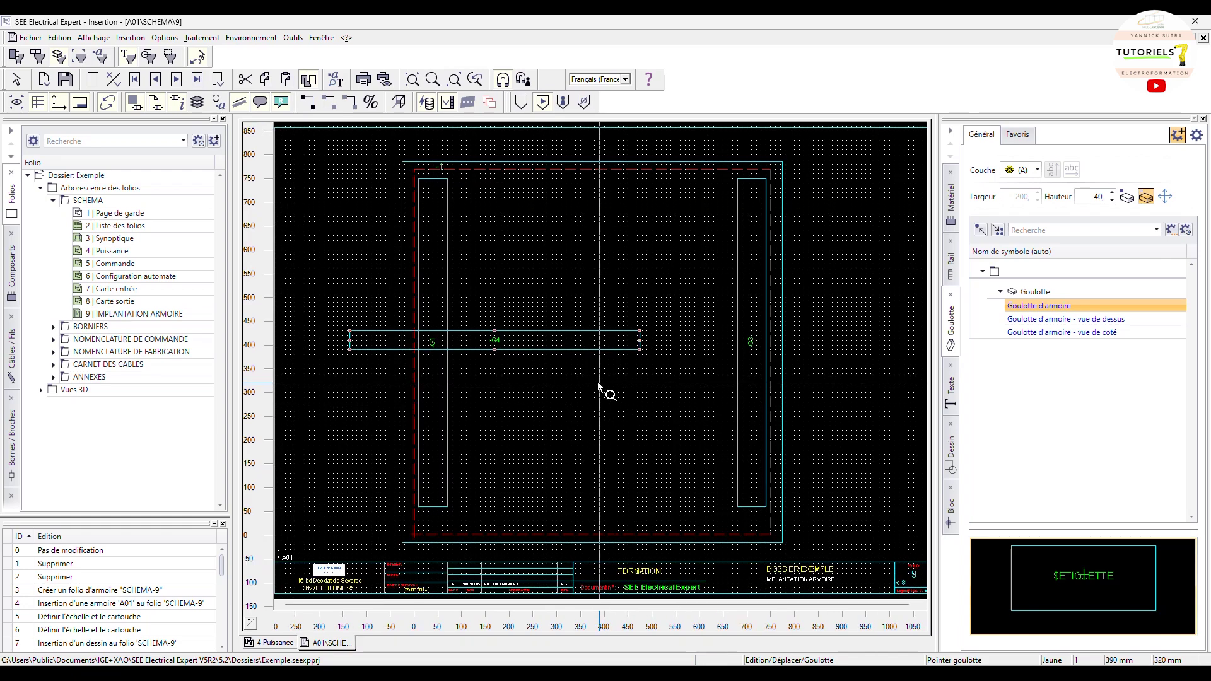
{"action": "key", "text": "ctrl+z"}
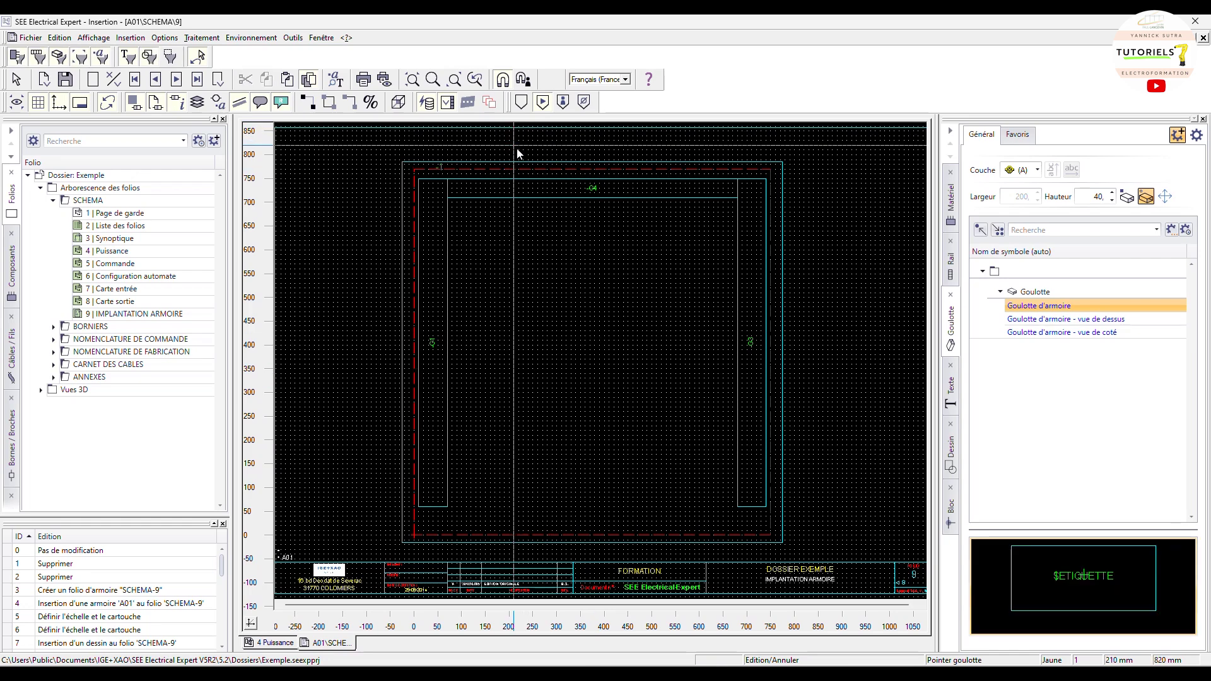
{"action": "key", "text": "Escape"}
- Move the upper horizontal duct freely down about 270 mm between the vertical ducts, and undo the move
{"action": "left_click", "coordinate": [528, 182]}
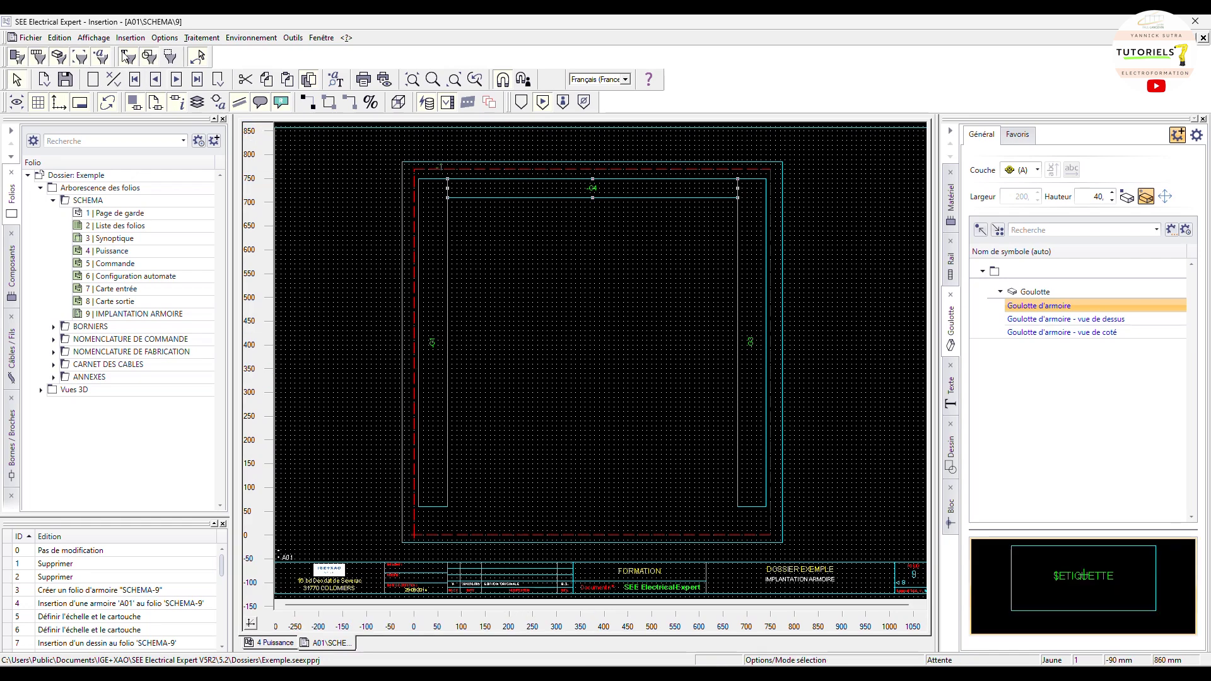
{"action": "left_click", "coordinate": [59, 38]}
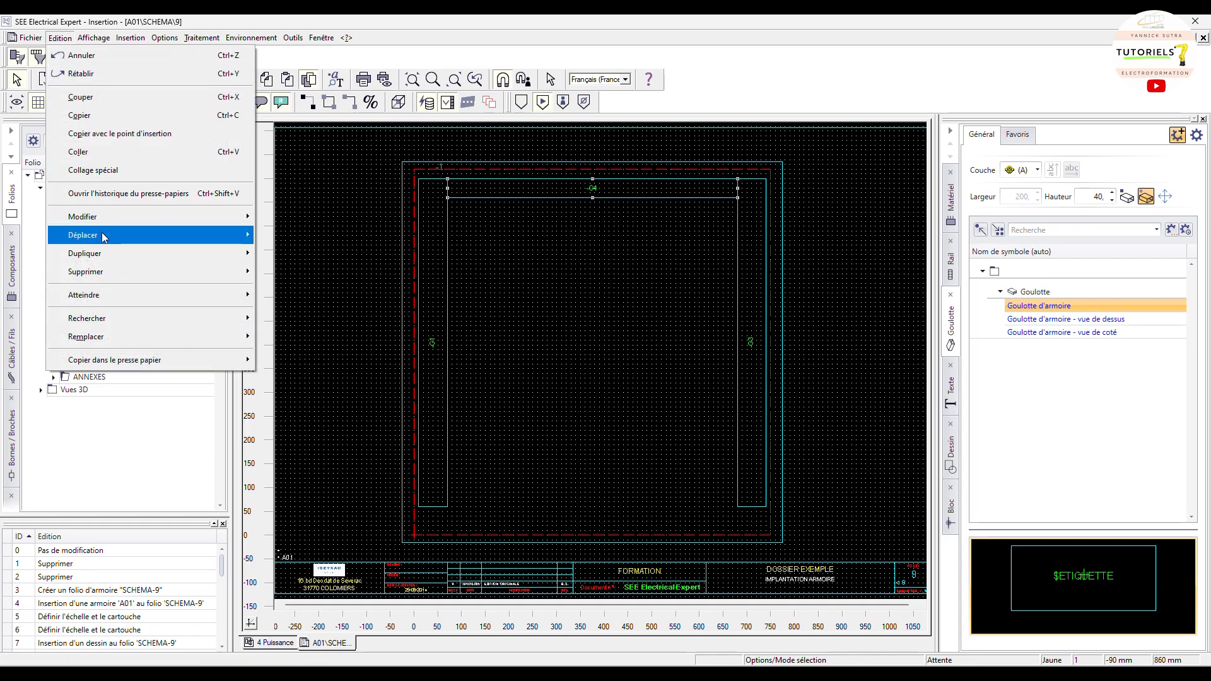
{"action": "mouse_move", "coordinate": [183, 239]}
{"action": "left_click", "coordinate": [287, 252]}
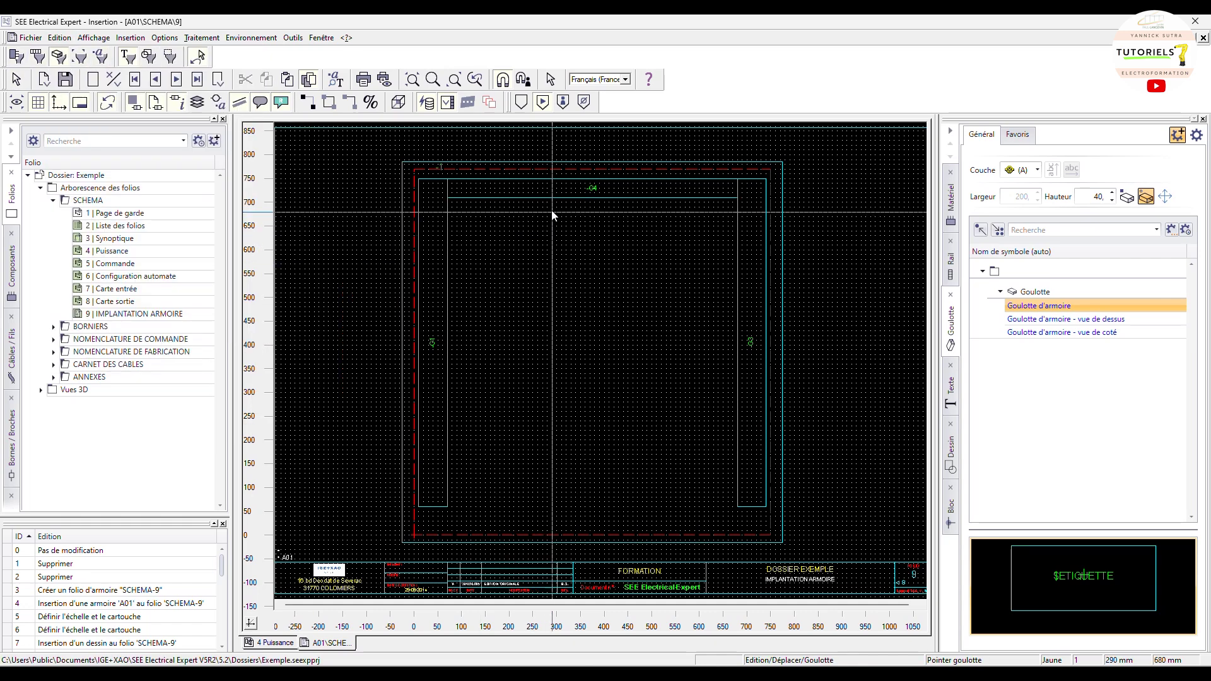
{"action": "left_click", "coordinate": [591, 204]}
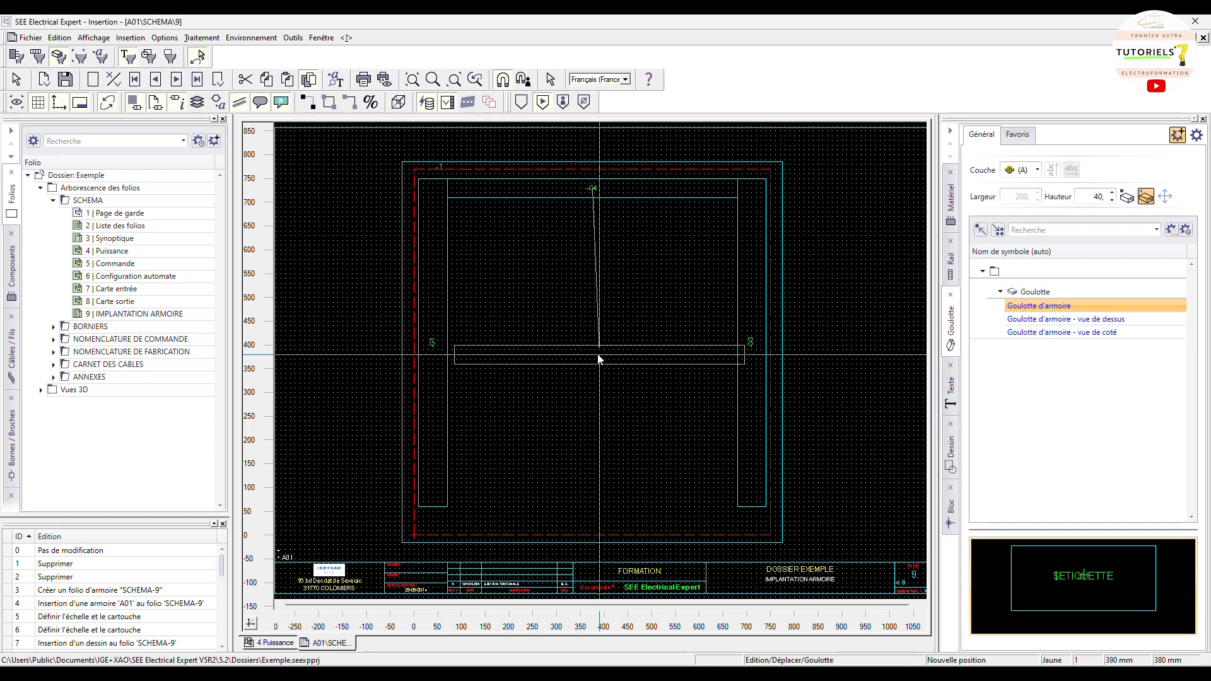
{"action": "left_click", "coordinate": [594, 321]}
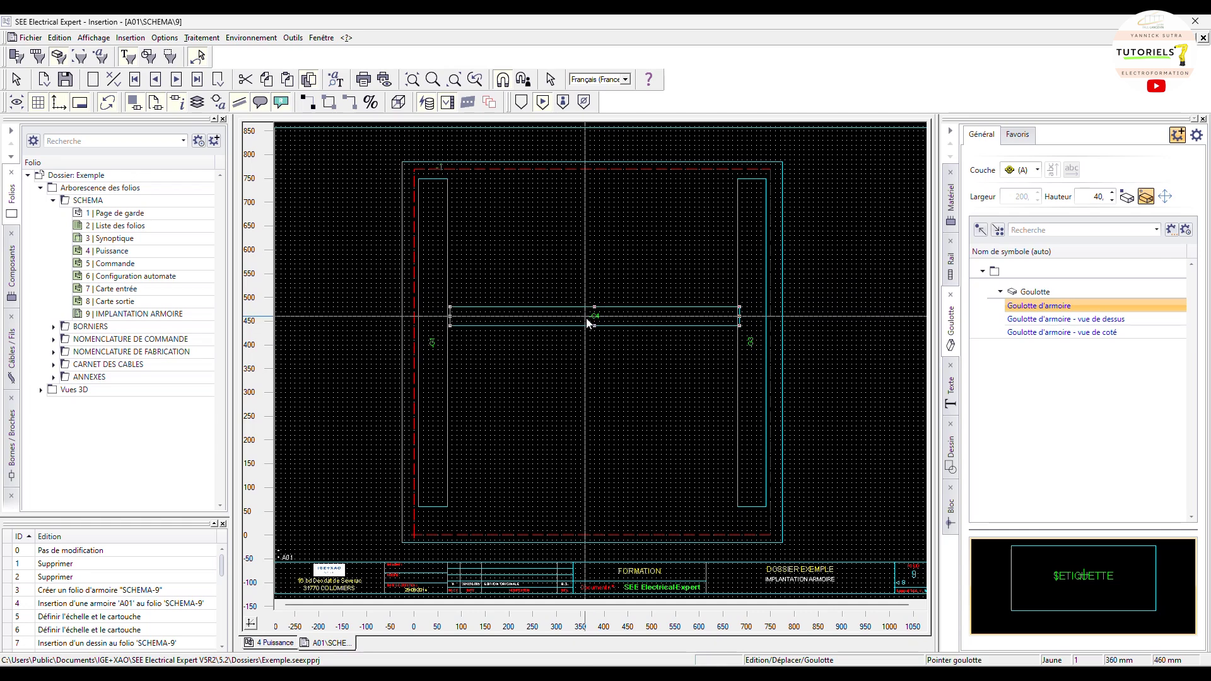
{"action": "left_click", "coordinate": [586, 323]}
{"action": "left_click", "coordinate": [555, 187]}
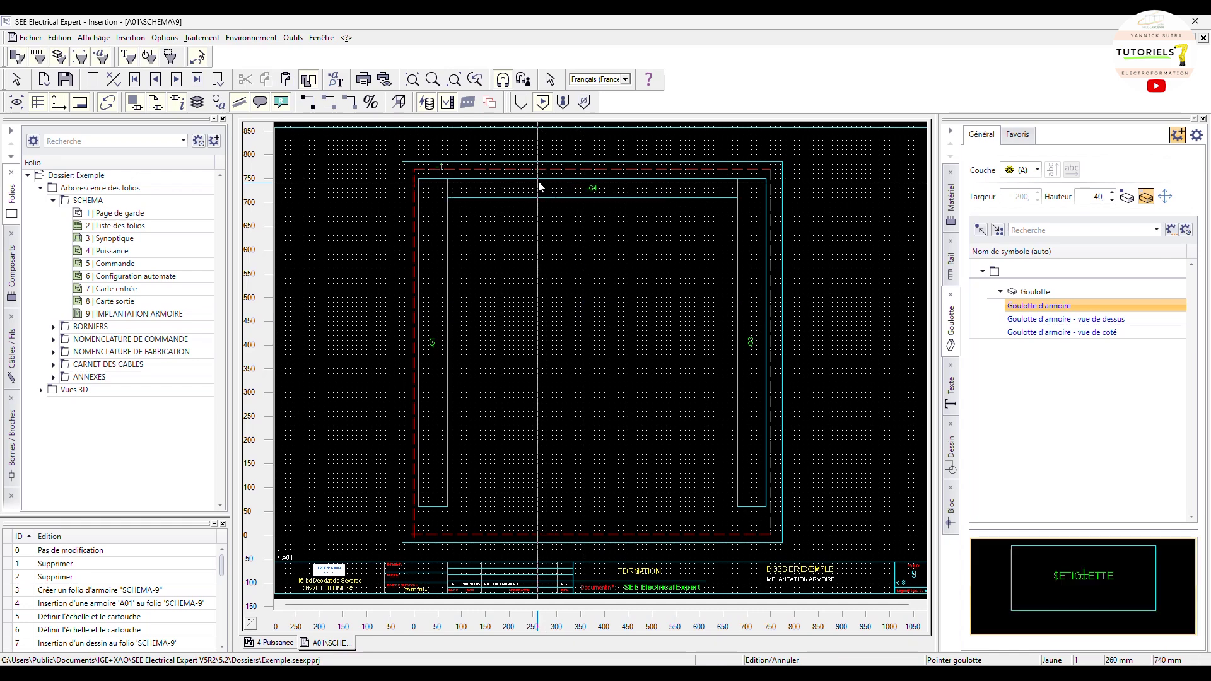
- Try moving the upper horizontal duct downward by entering relative coordinates from a base point on the duct, and undo the move
{"action": "left_click", "coordinate": [536, 182]}
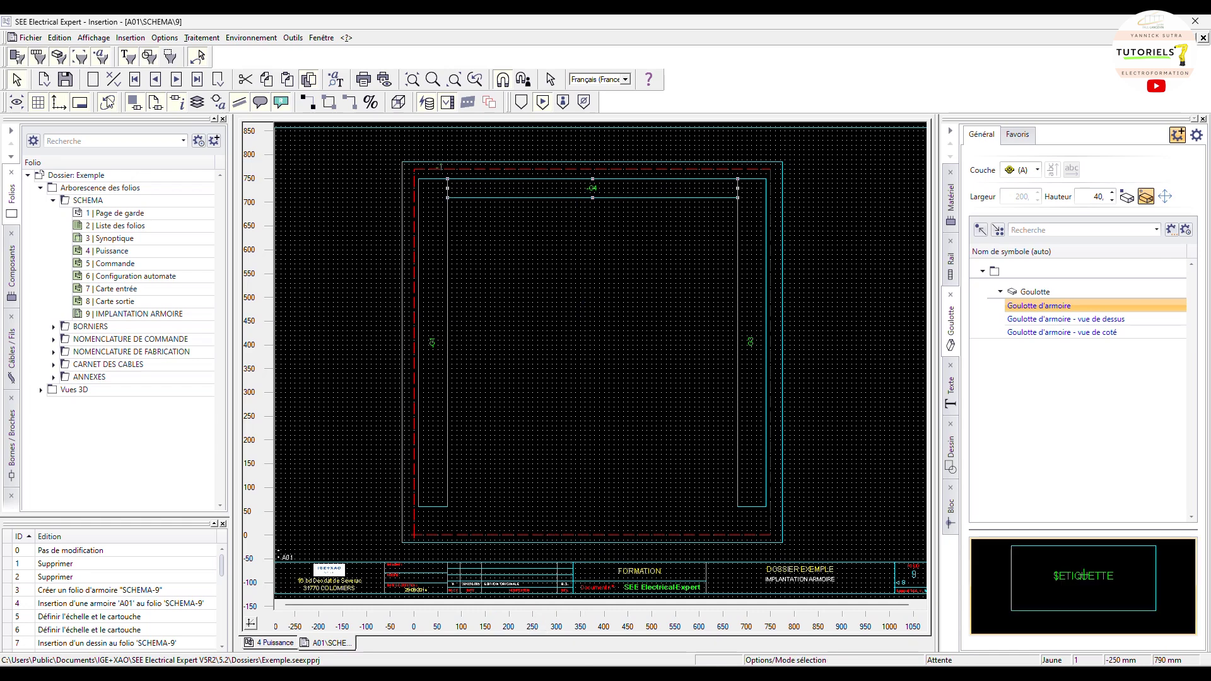
{"action": "left_click", "coordinate": [60, 38]}
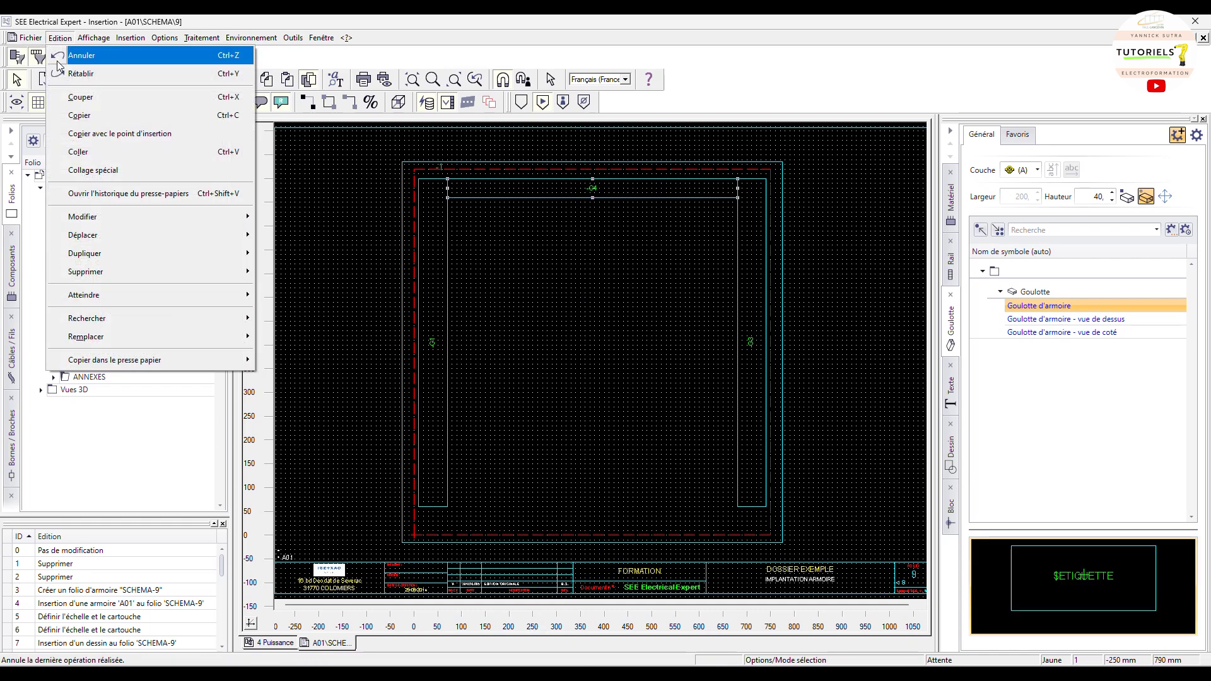
{"action": "mouse_move", "coordinate": [88, 238]}
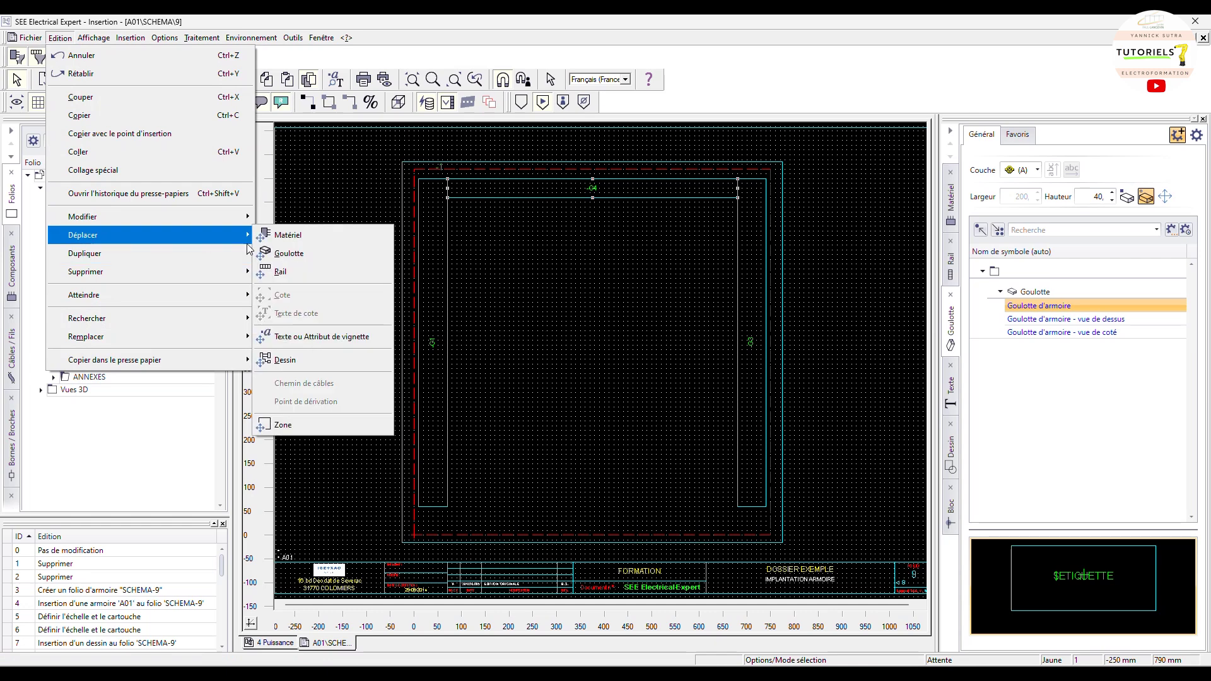
{"action": "left_click", "coordinate": [298, 256]}
{"action": "left_click", "coordinate": [566, 201]}
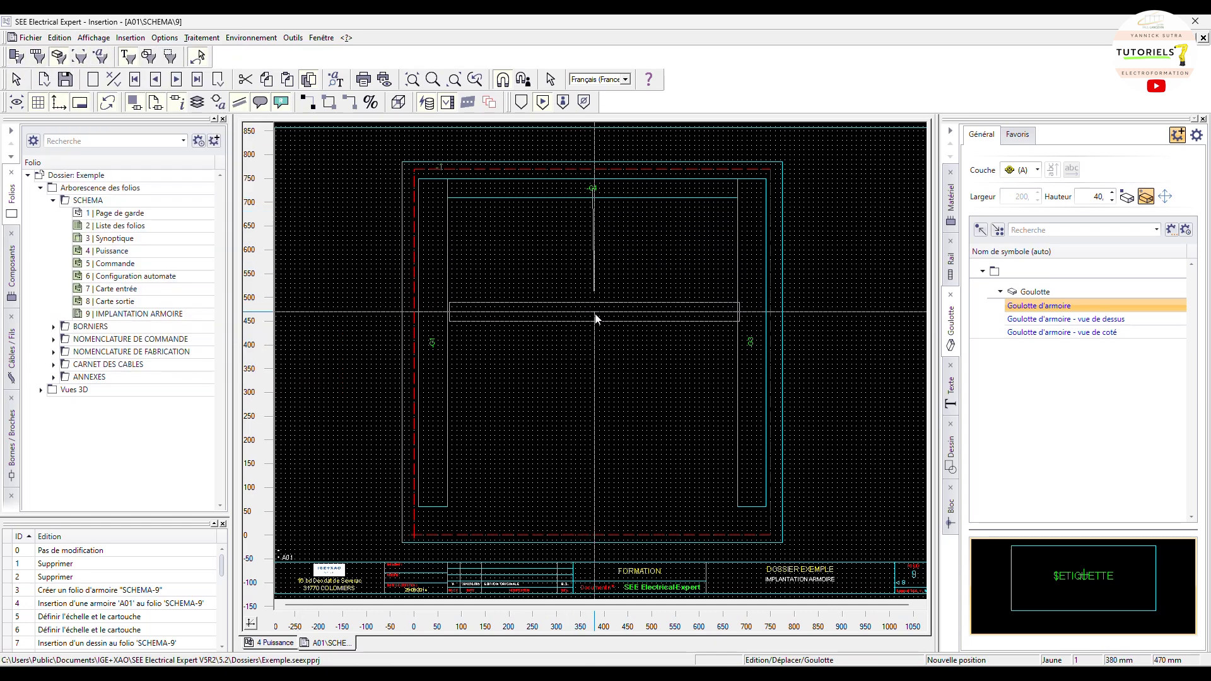
{"action": "key", "text": "space"}
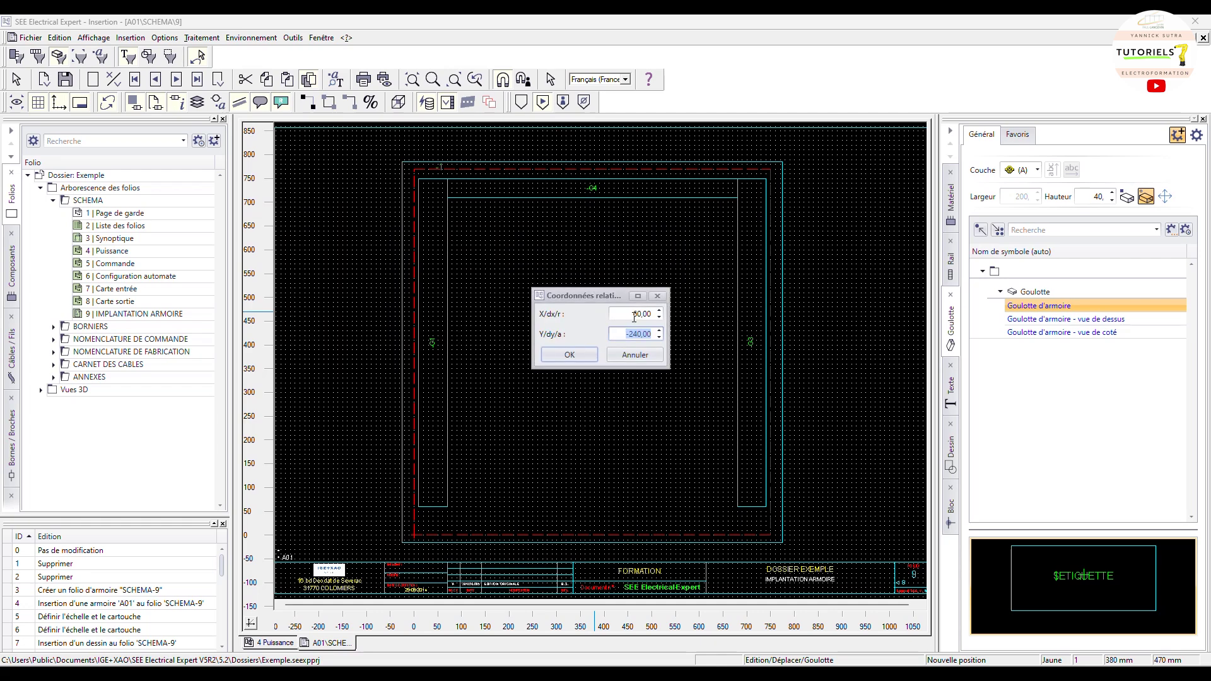
{"action": "double_click", "coordinate": [634, 314]}
{"action": "left_click", "coordinate": [569, 355]}
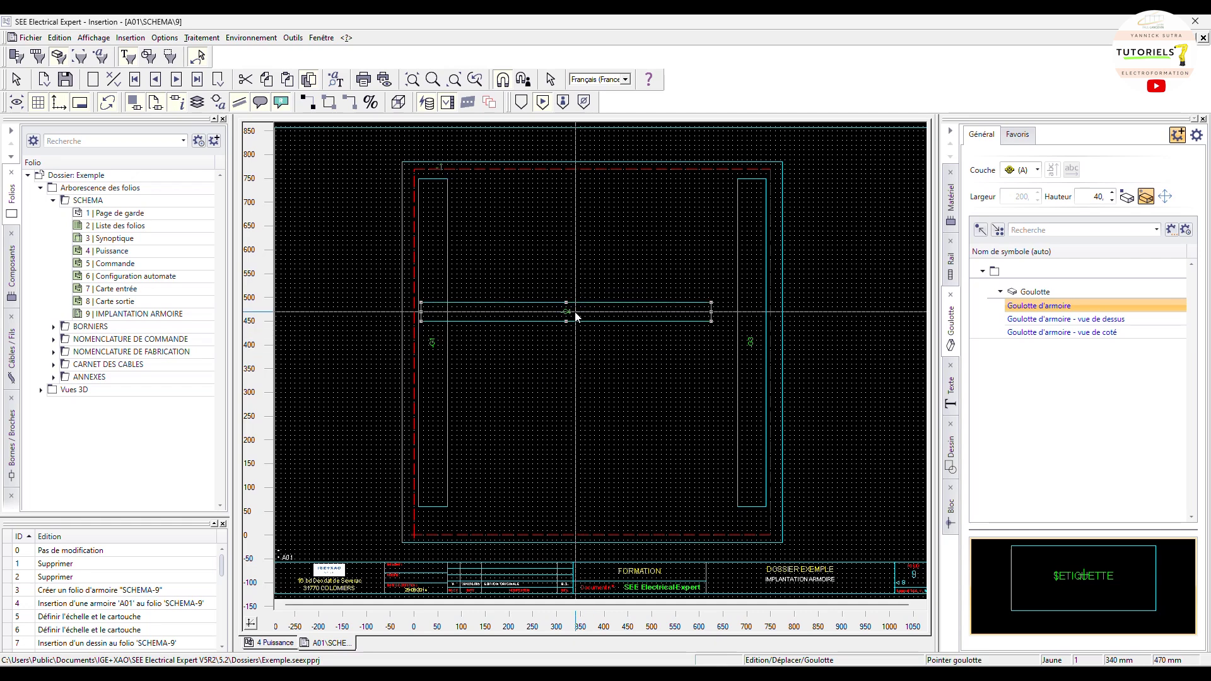
{"action": "left_click", "coordinate": [522, 306]}
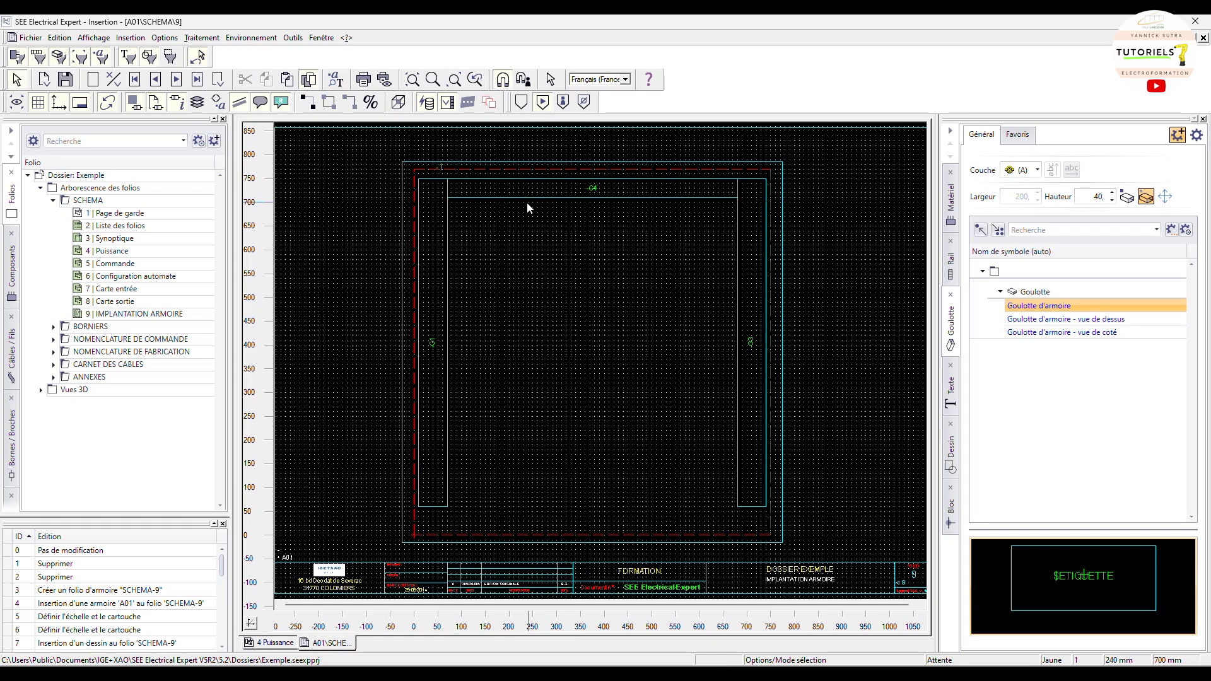
- Copy the upper horizontal duct and paste it between the vertical ducts, with its top edge about 290 mm below the original's
{"action": "right_click", "coordinate": [536, 196]}
{"action": "right_click", "coordinate": [535, 197]}
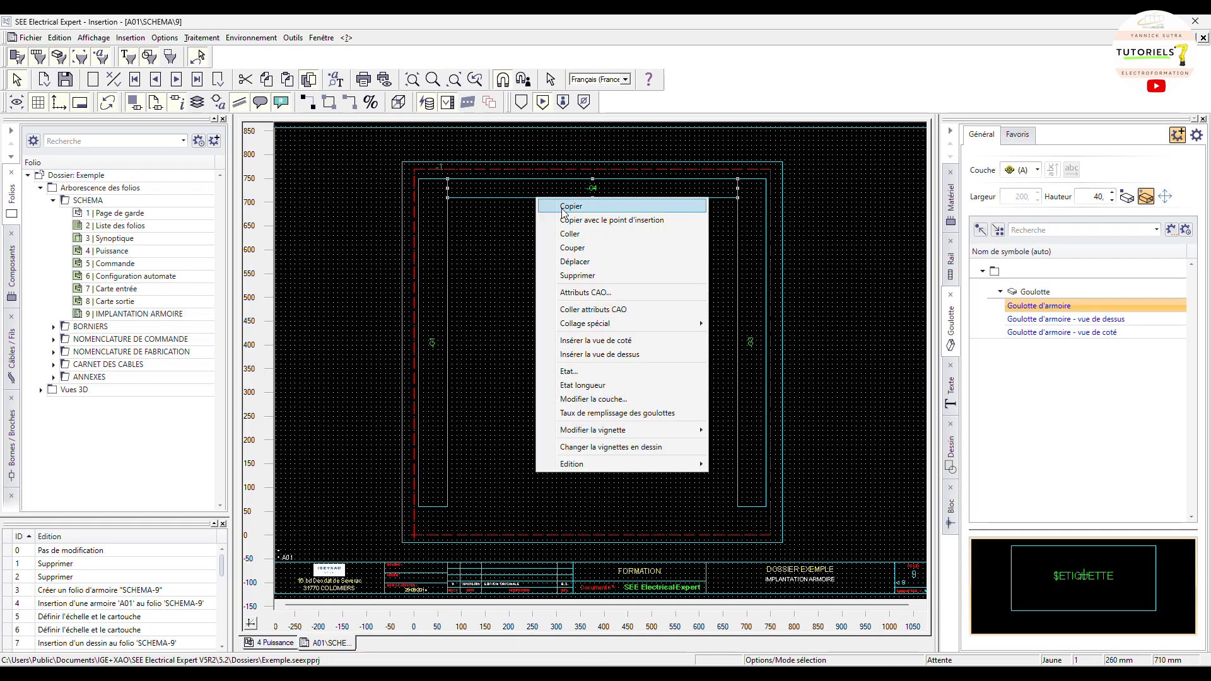
{"action": "left_click", "coordinate": [568, 206]}
{"action": "right_click", "coordinate": [562, 255]}
{"action": "left_click", "coordinate": [577, 261]}
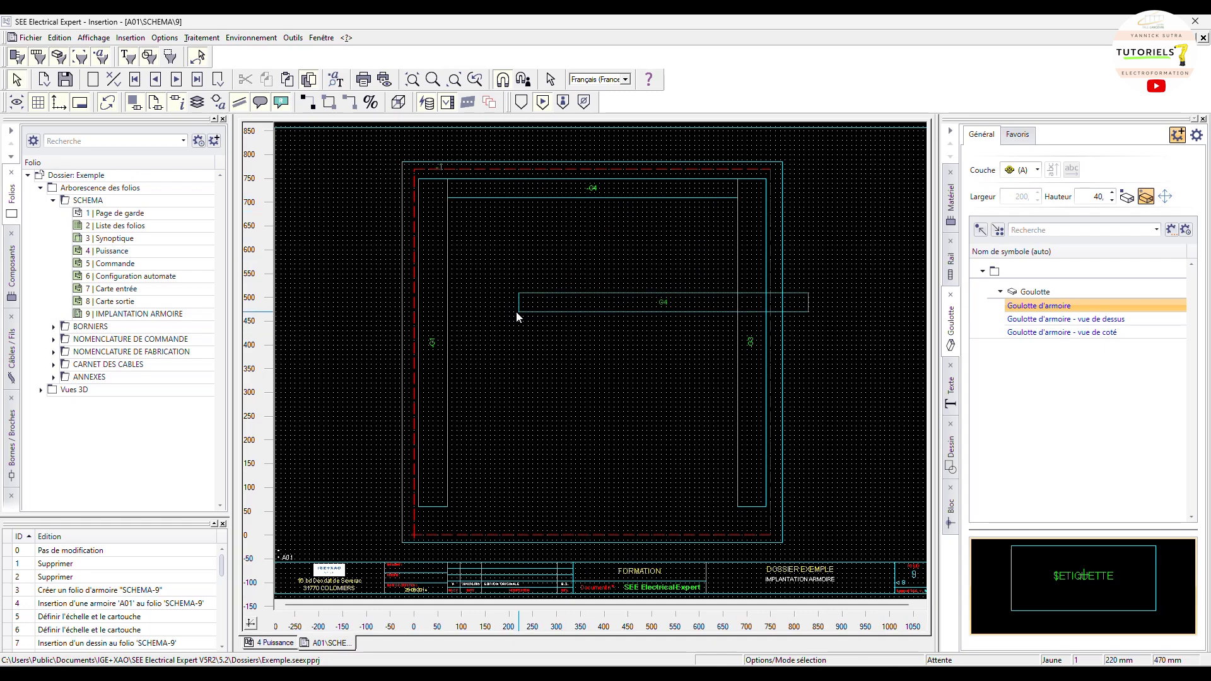
{"action": "left_click", "coordinate": [448, 331]}
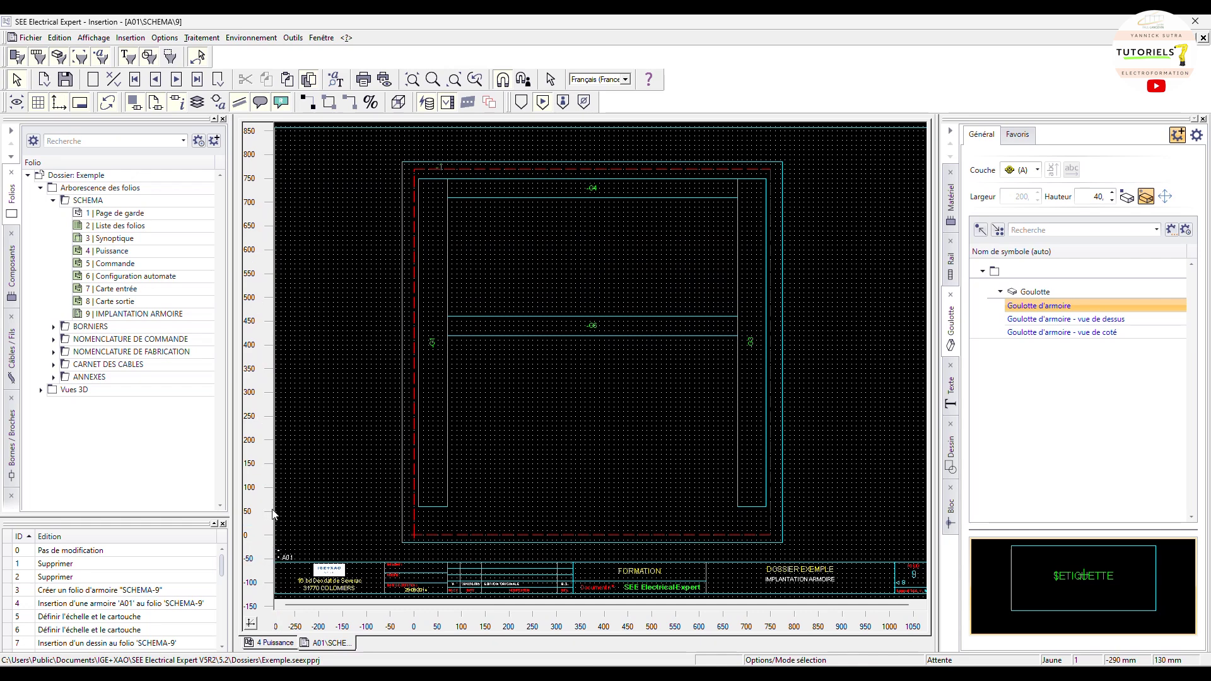
- Copy the middle horizontal duct and paste it between the lower ends of the two vertical ducts, flush with their bottom edges
{"action": "left_click", "coordinate": [58, 104]}
{"action": "left_click", "coordinate": [574, 319]}
{"action": "right_click", "coordinate": [570, 323]}
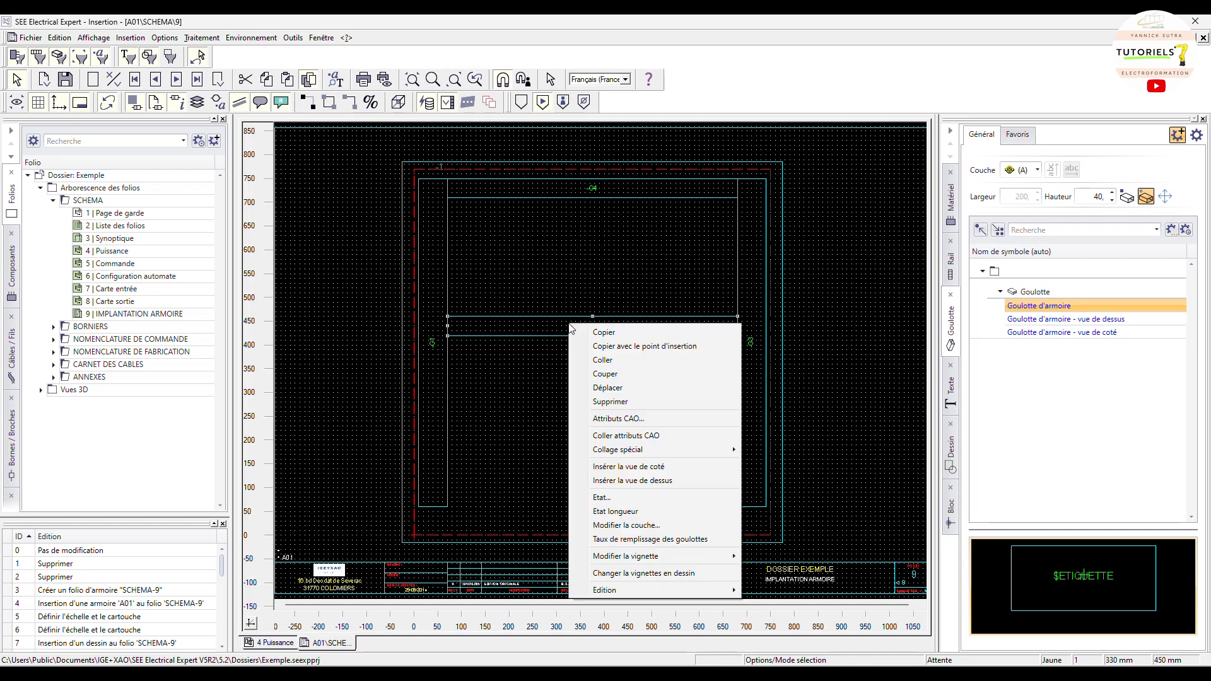
{"action": "left_click", "coordinate": [590, 333]}
{"action": "right_click", "coordinate": [846, 279]}
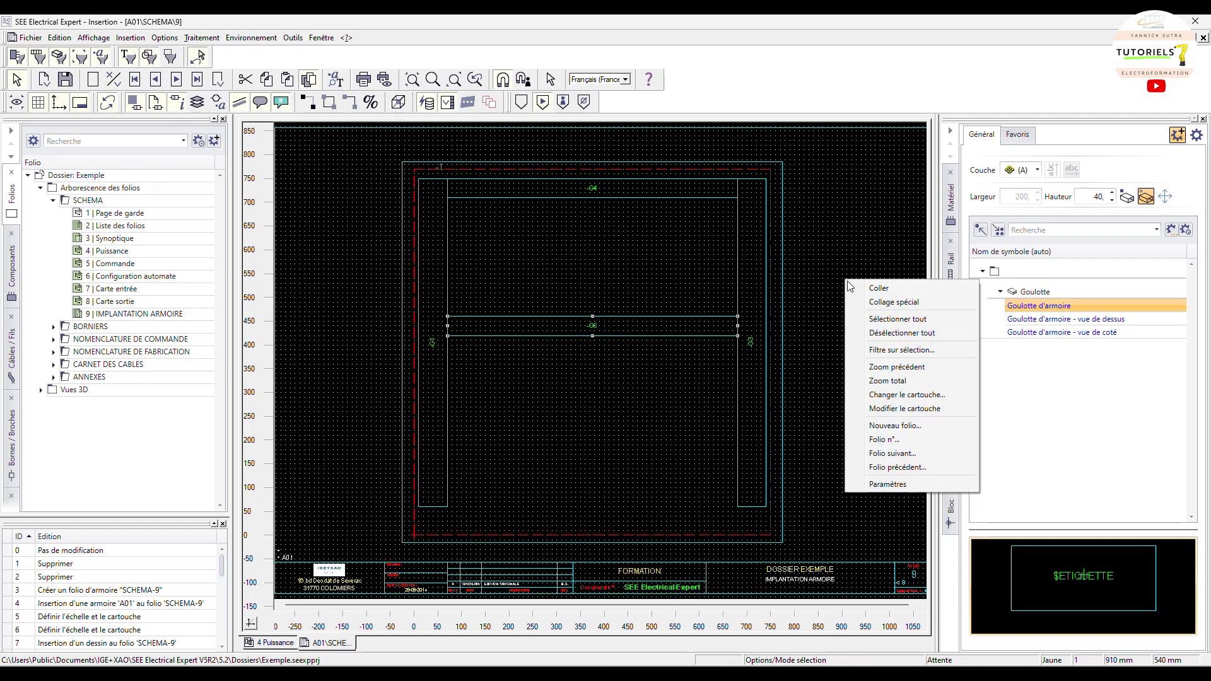
{"action": "left_click", "coordinate": [878, 288]}
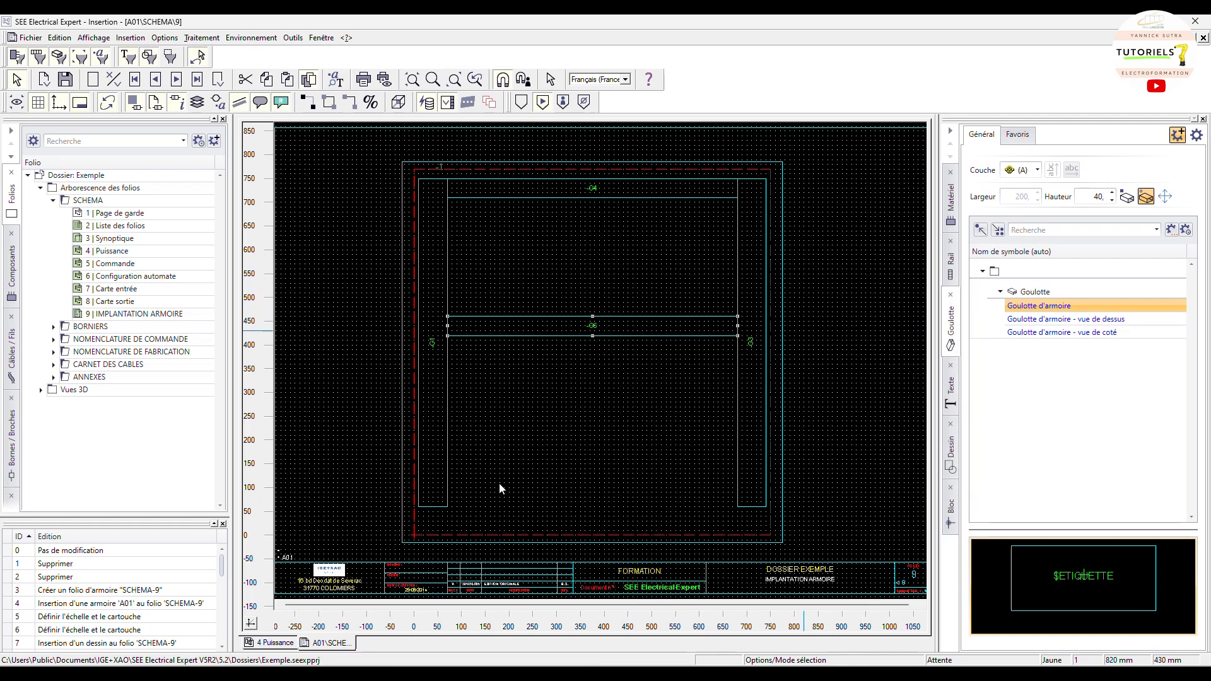
{"action": "left_click", "coordinate": [445, 505]}
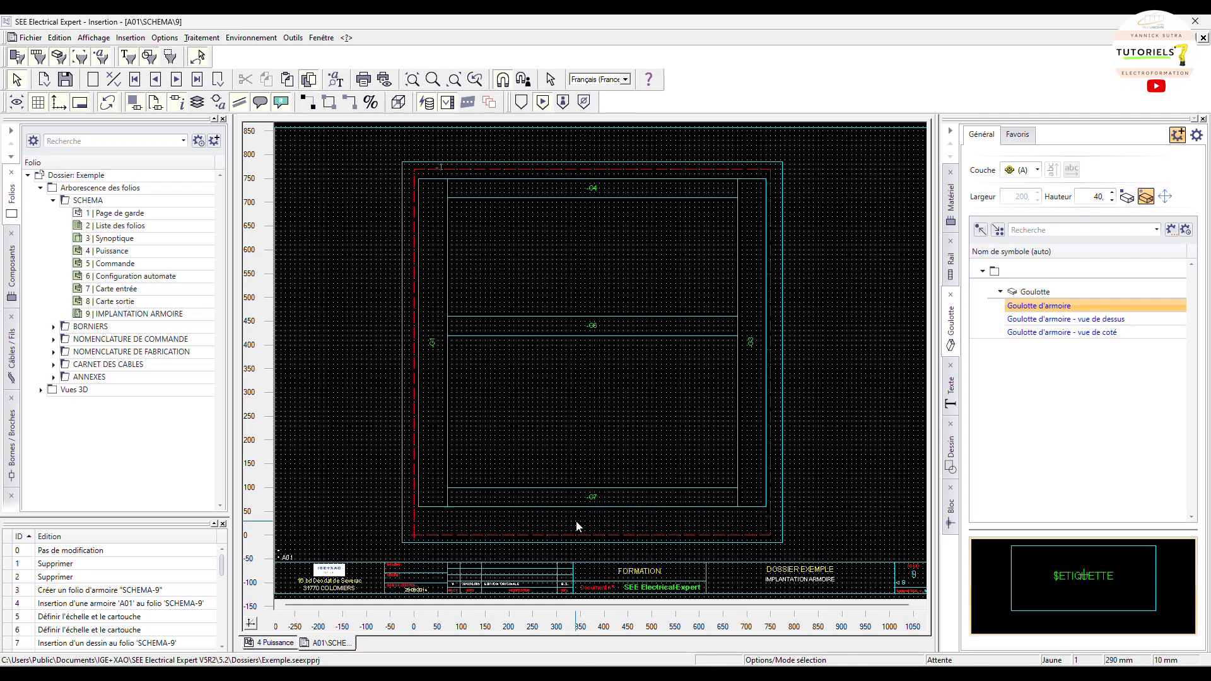
- Paste a copy of the middle horizontal duct about 190 mm below it, and move the original middle duct up about 40 mm
{"action": "left_click", "coordinate": [575, 328]}
{"action": "right_click", "coordinate": [575, 328]}
{"action": "left_click", "coordinate": [797, 303]}
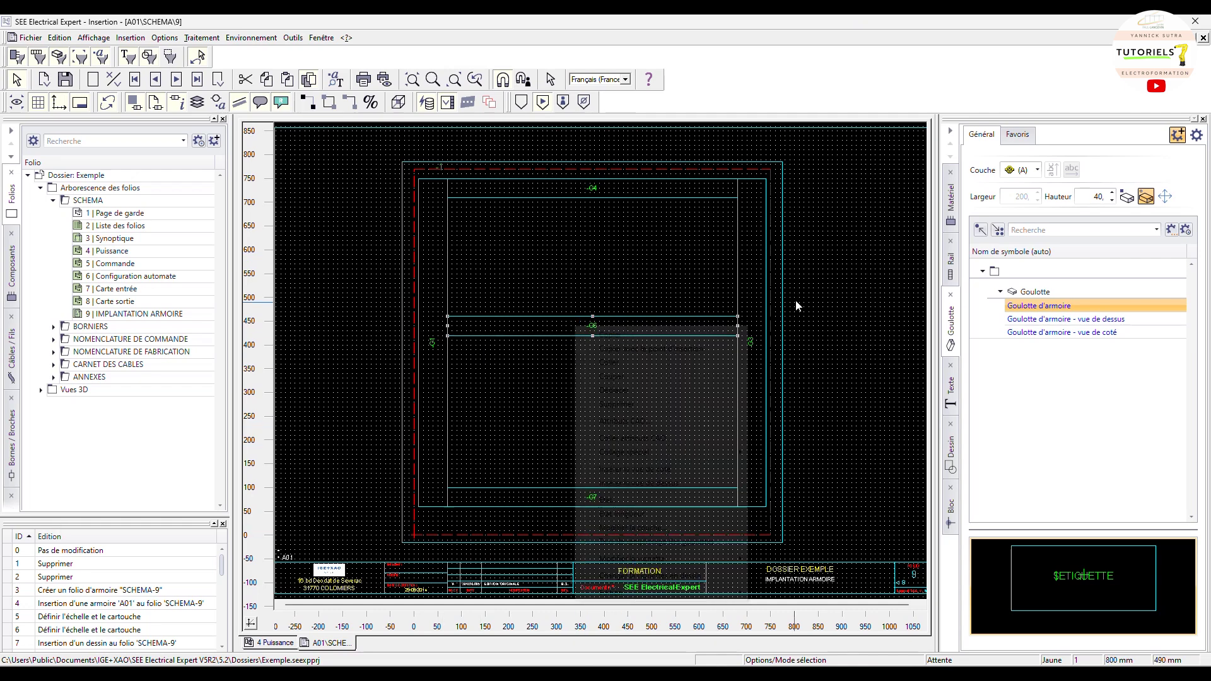
{"action": "right_click", "coordinate": [828, 301]}
{"action": "left_click", "coordinate": [860, 308]}
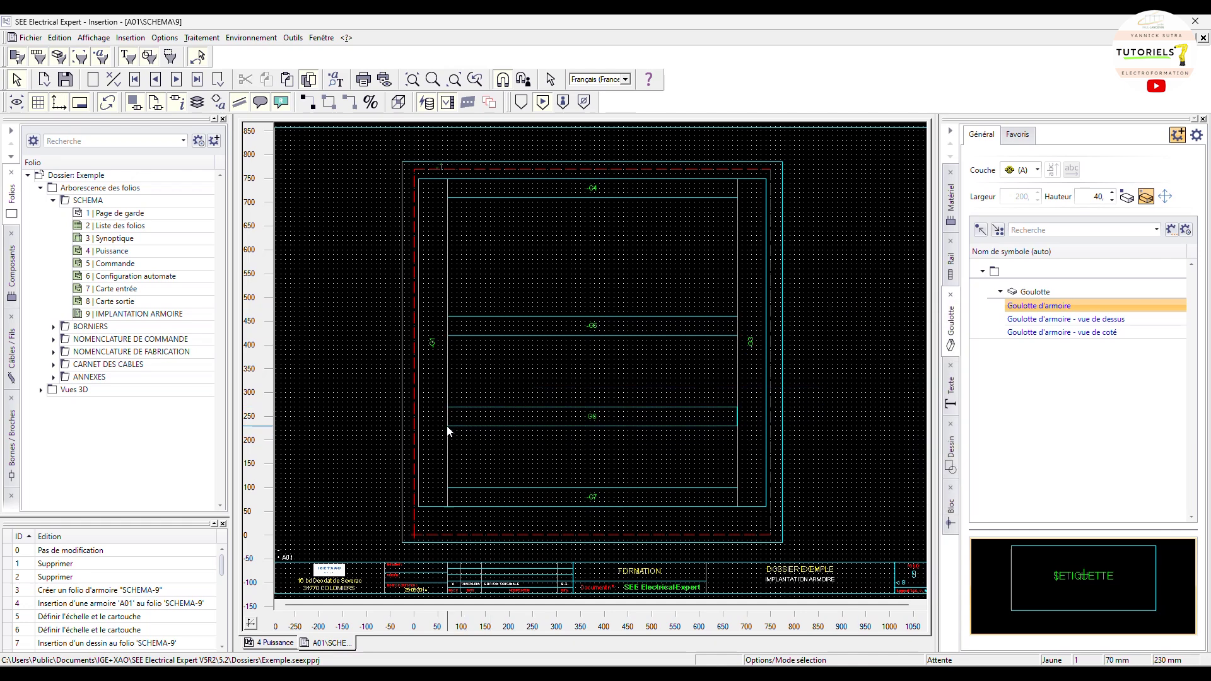
{"action": "left_click", "coordinate": [449, 431]}
{"action": "left_click", "coordinate": [521, 330]}
{"action": "left_click_drag", "start_coordinate": [522, 330], "coordinate": [521, 311]}
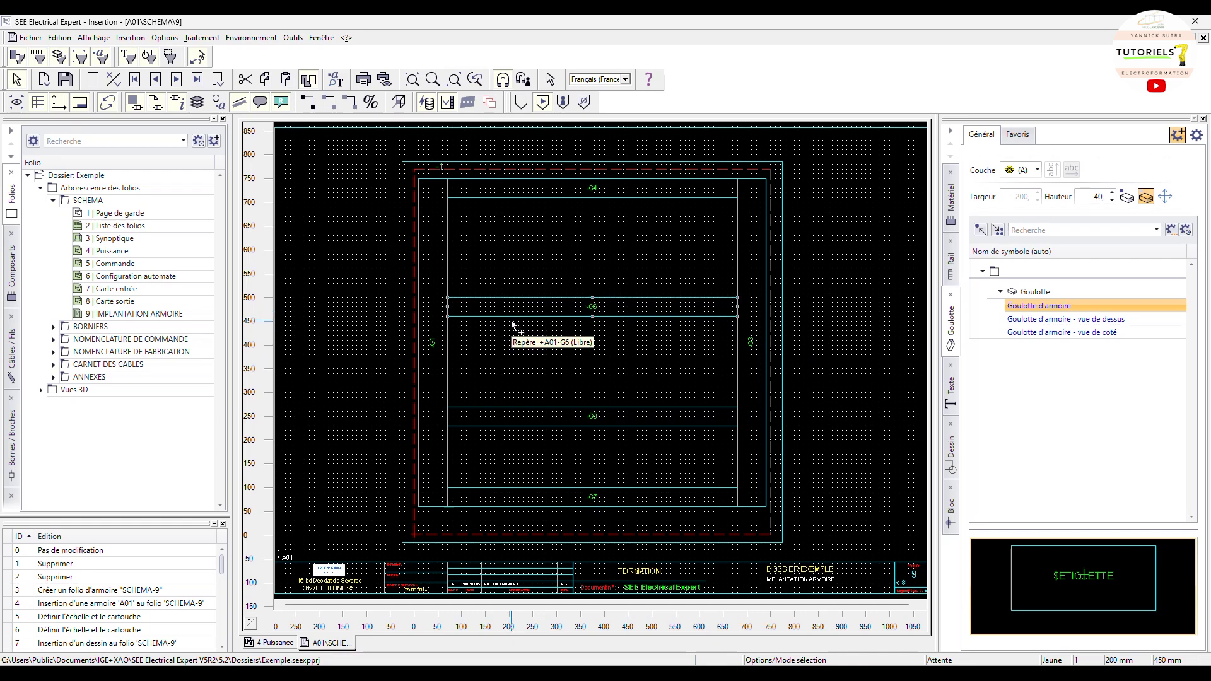
- Insert a horizontal cabinet rail, 35 mm high and about 540 mm long, between the upper and middle horizontal ducts
{"action": "left_click", "coordinate": [951, 268]}
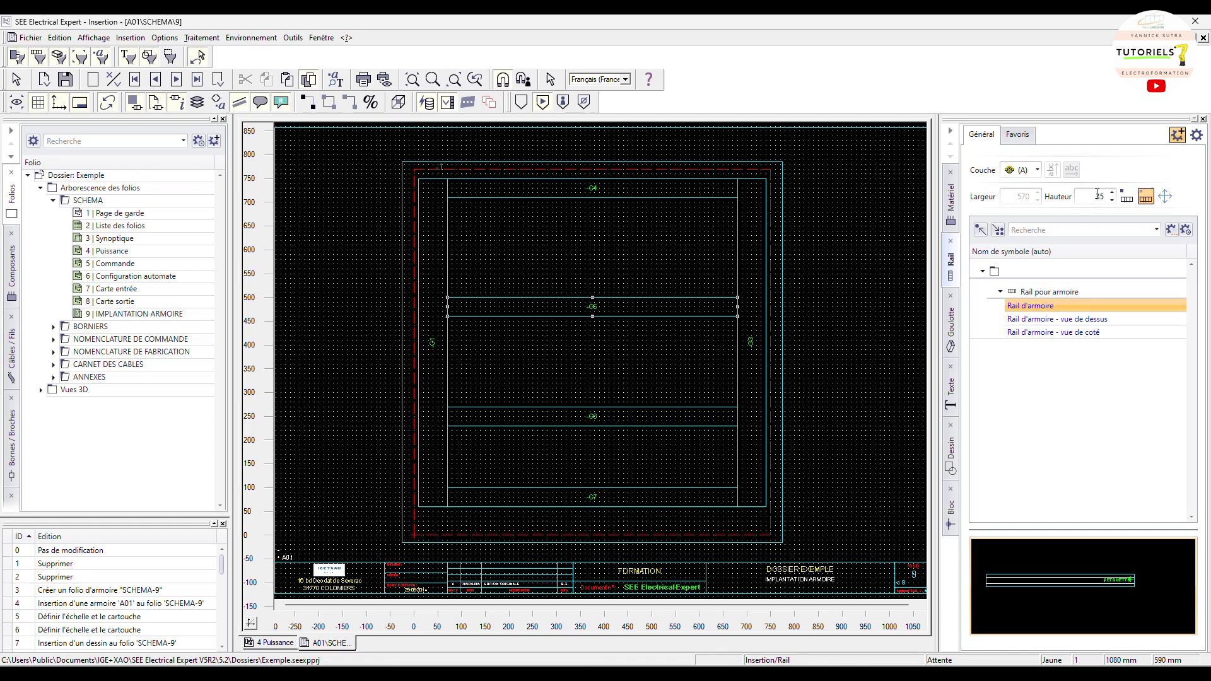
{"action": "left_click", "coordinate": [467, 240]}
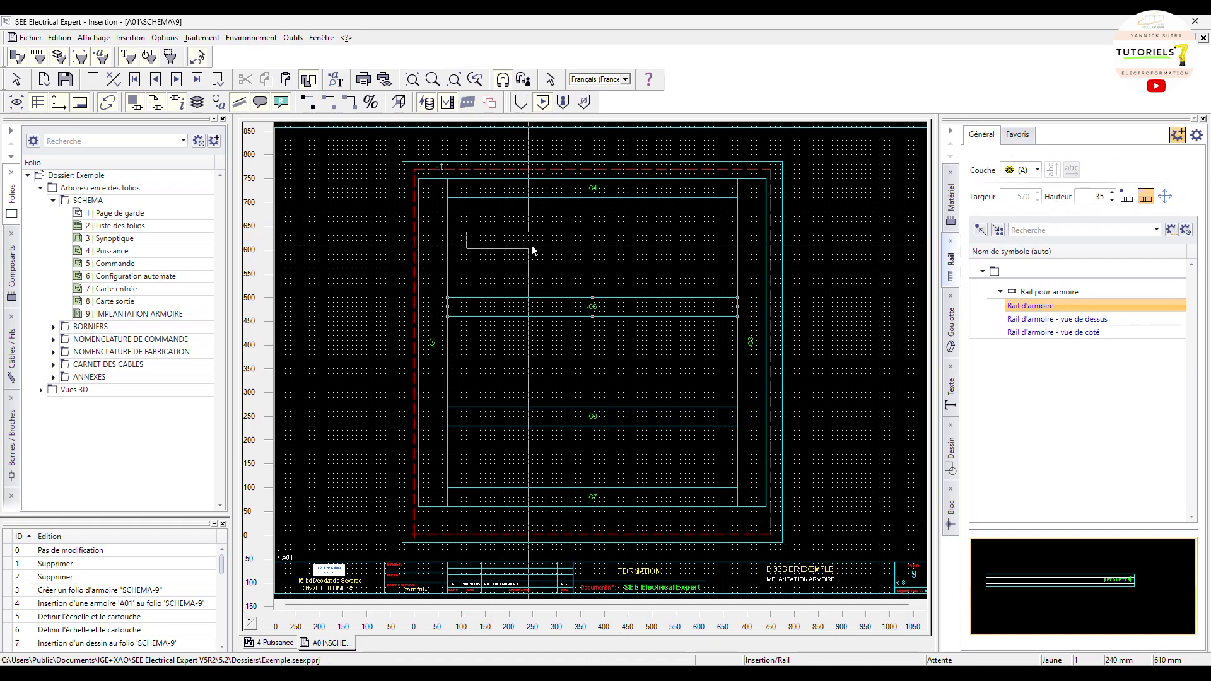
{"action": "left_click", "coordinate": [723, 241]}
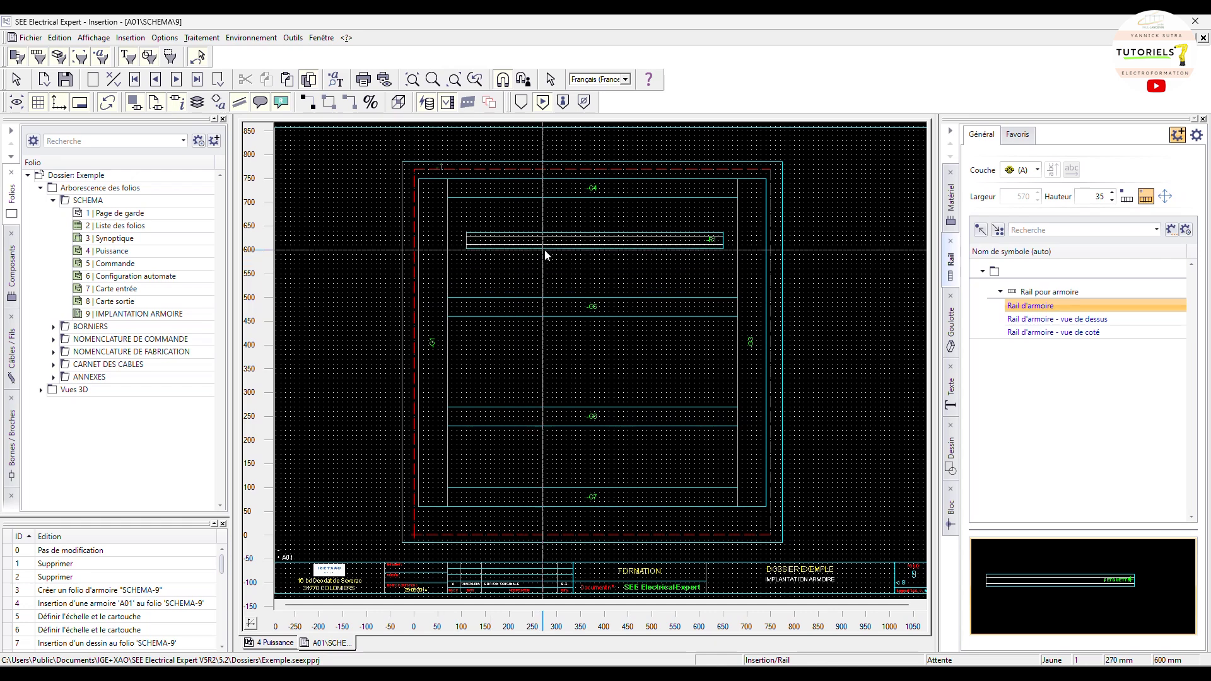
- Try inserting a fixed-size rail 600 mm wide and 35 mm high below the middle horizontal duct, and undo it
{"action": "left_click", "coordinate": [1127, 197]}
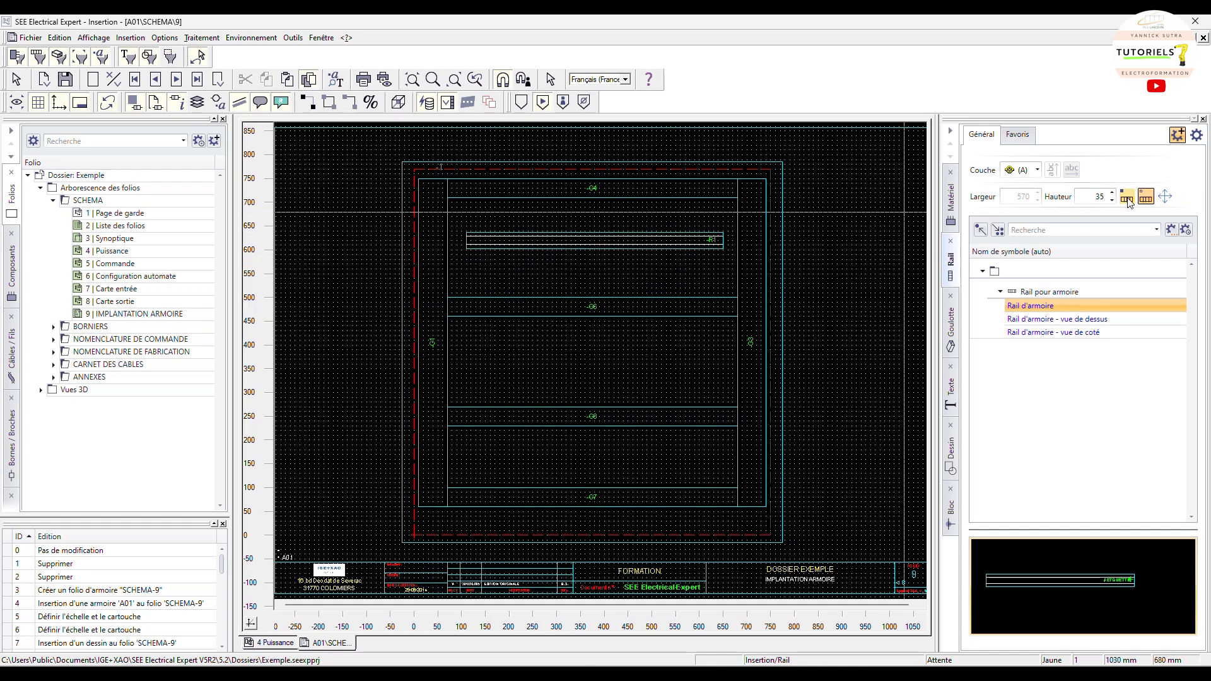
{"action": "double_click", "coordinate": [1013, 196]}
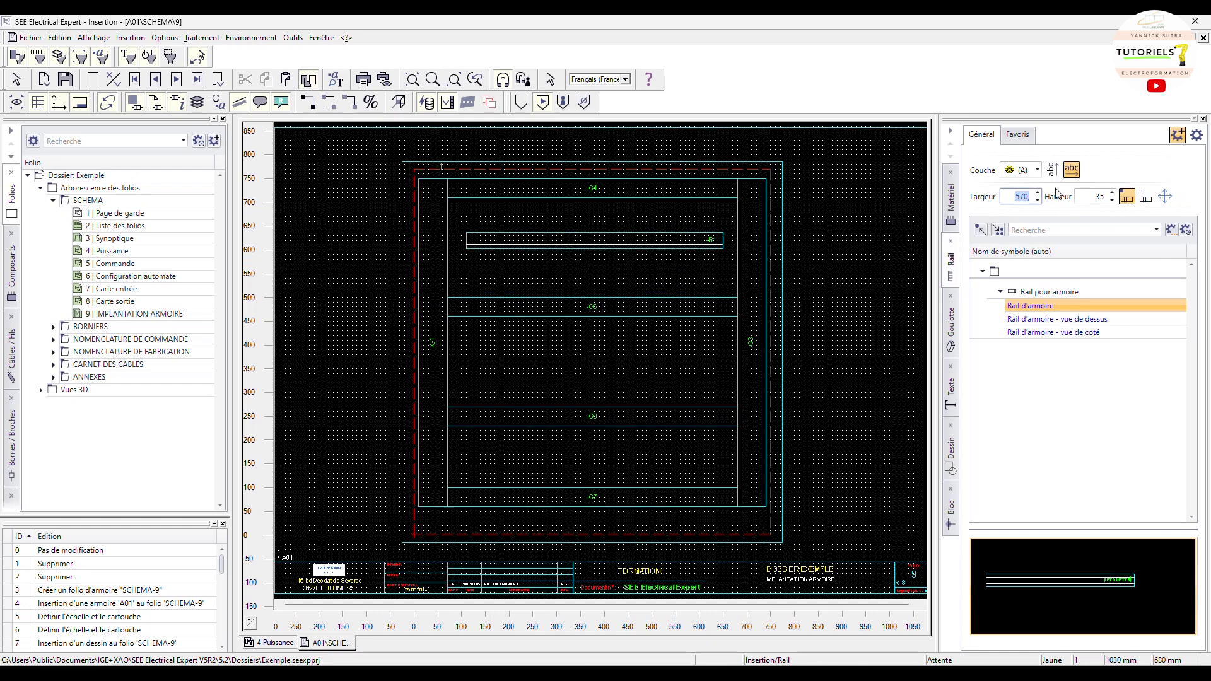
{"action": "type", "text": "600"}
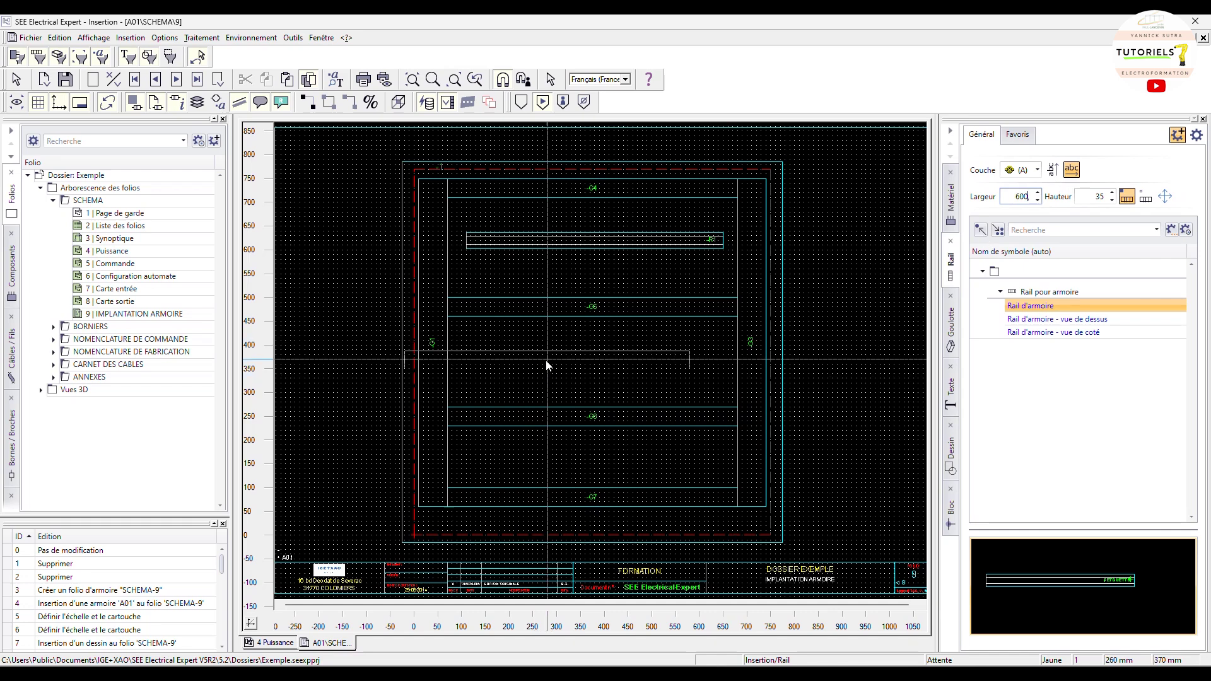
{"action": "left_click", "coordinate": [601, 360]}
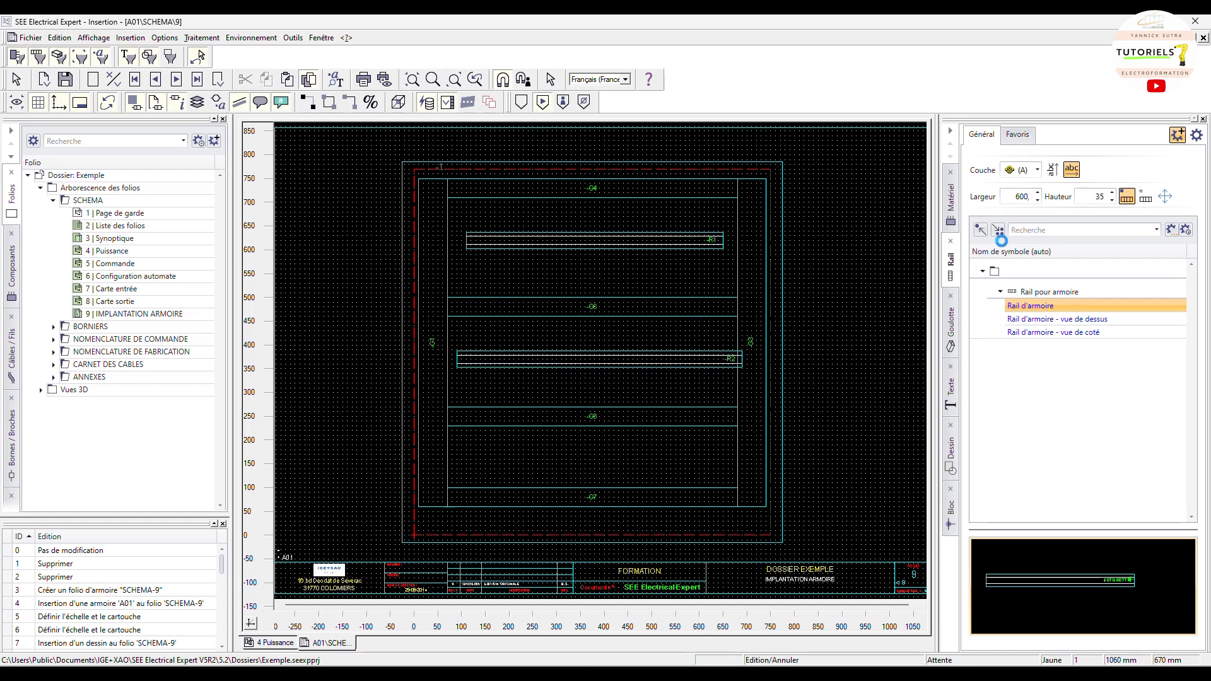
{"action": "key", "text": "ctrl+z"}
{"action": "key", "text": "Escape"}
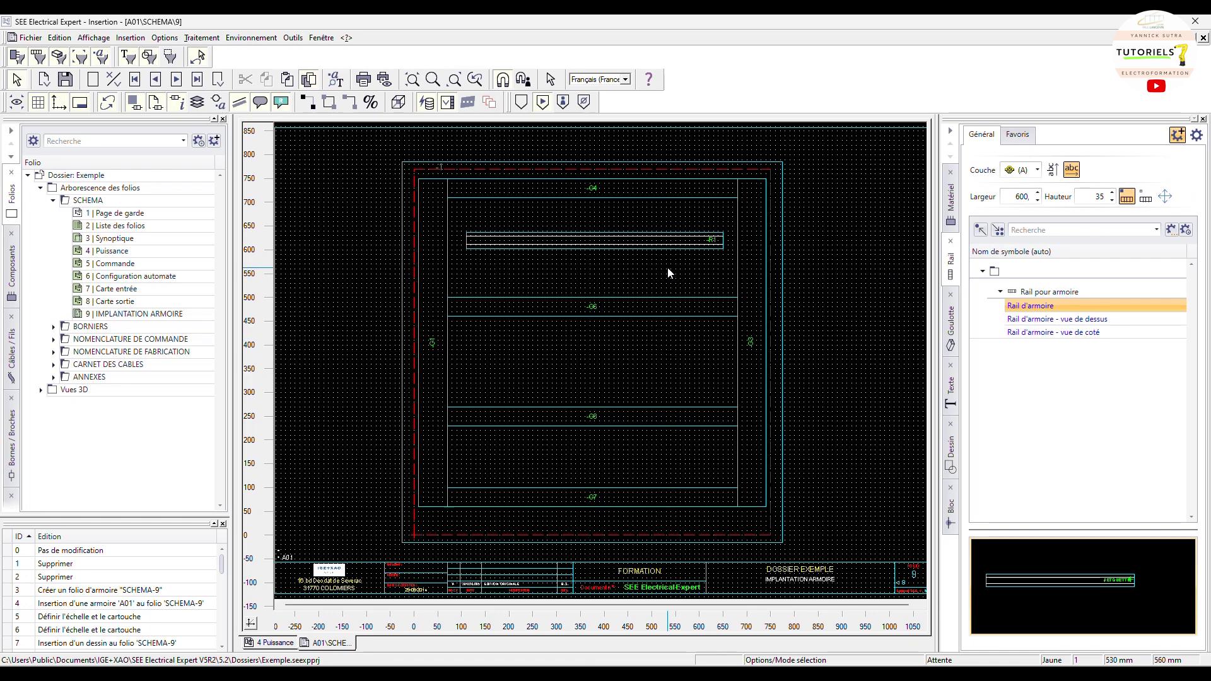
- Shift the upper rail about 10 mm to the left and duplicate it twice downward at about 240 mm spacing
{"action": "left_click", "coordinate": [628, 250]}
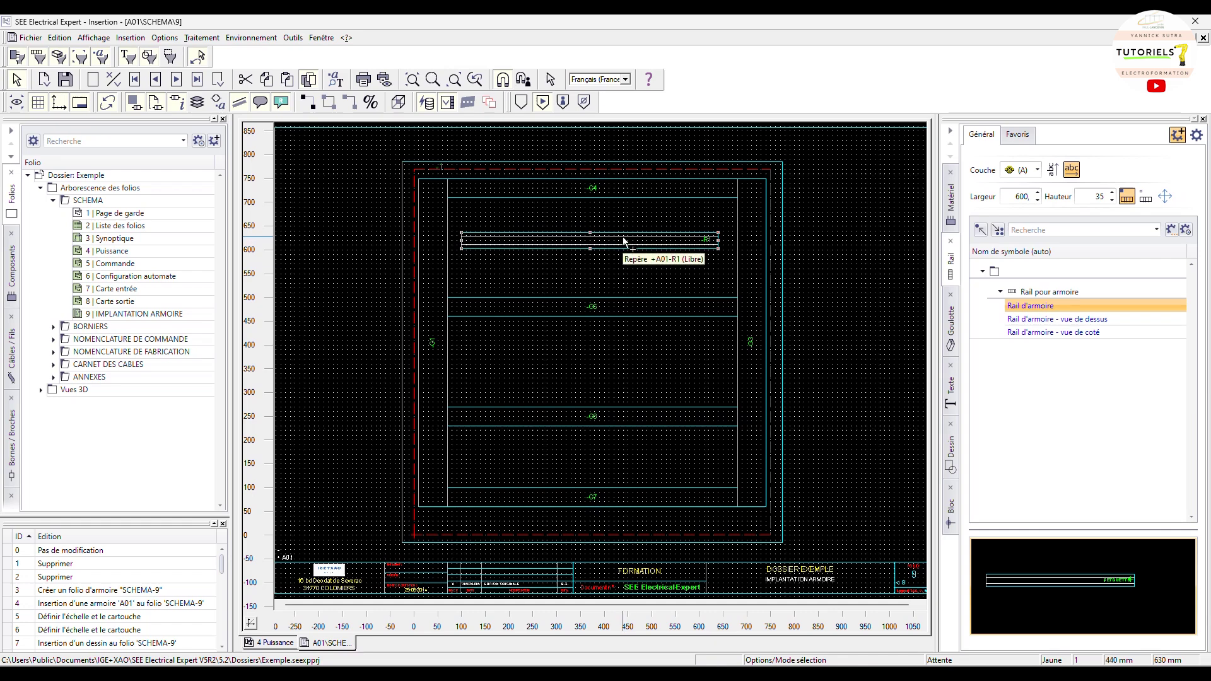
{"action": "left_click_drag", "start_coordinate": [623, 240], "coordinate": [624, 352], "text": "ctrl"}
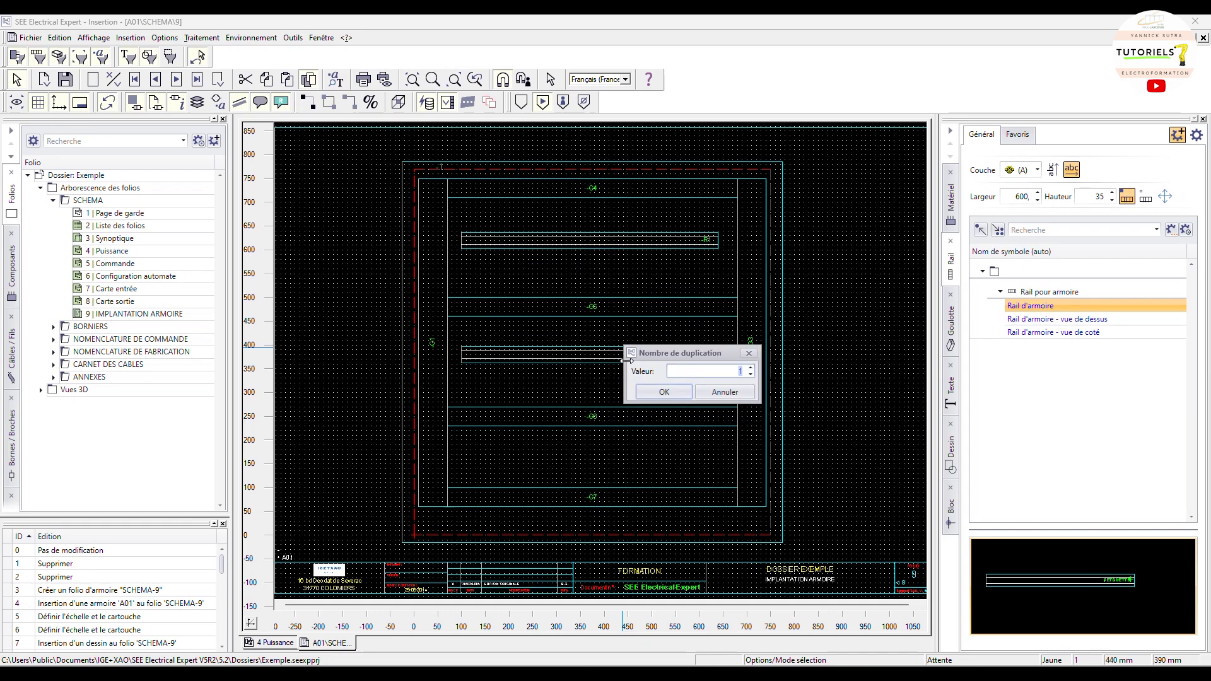
{"action": "key", "text": "Return"}
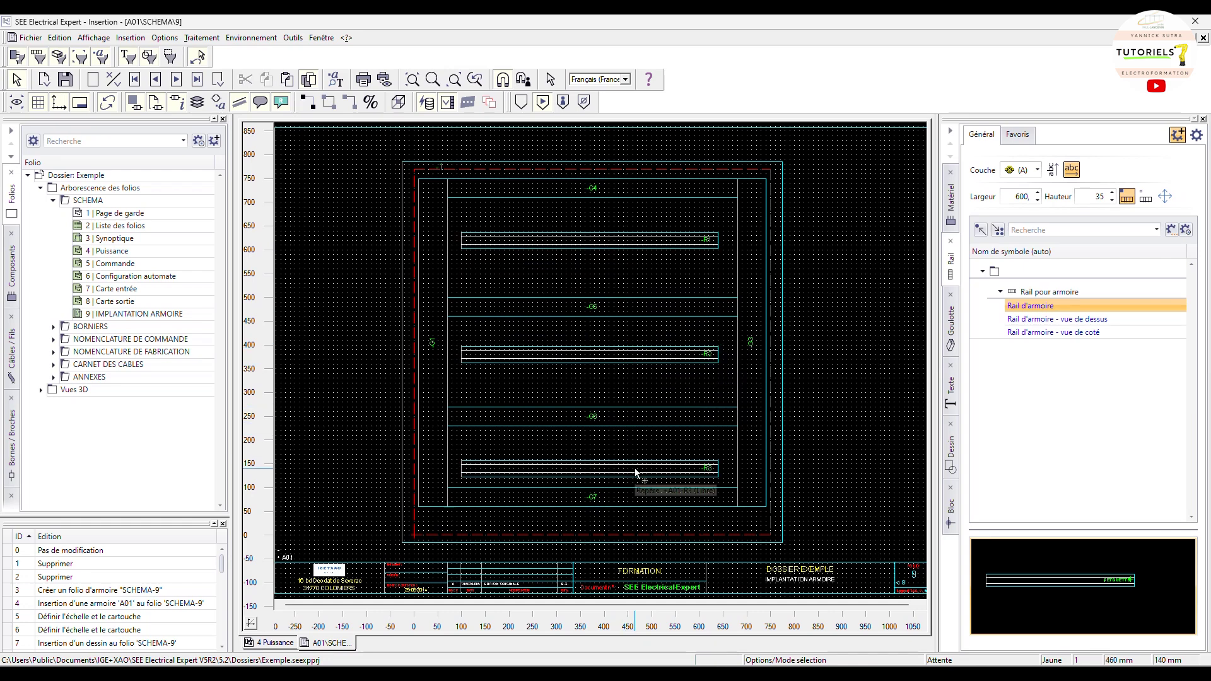
- Move the lowest rail up about 30 mm, between the two lower horizontal ducts
{"action": "left_click_drag", "start_coordinate": [638, 473], "coordinate": [632, 458]}
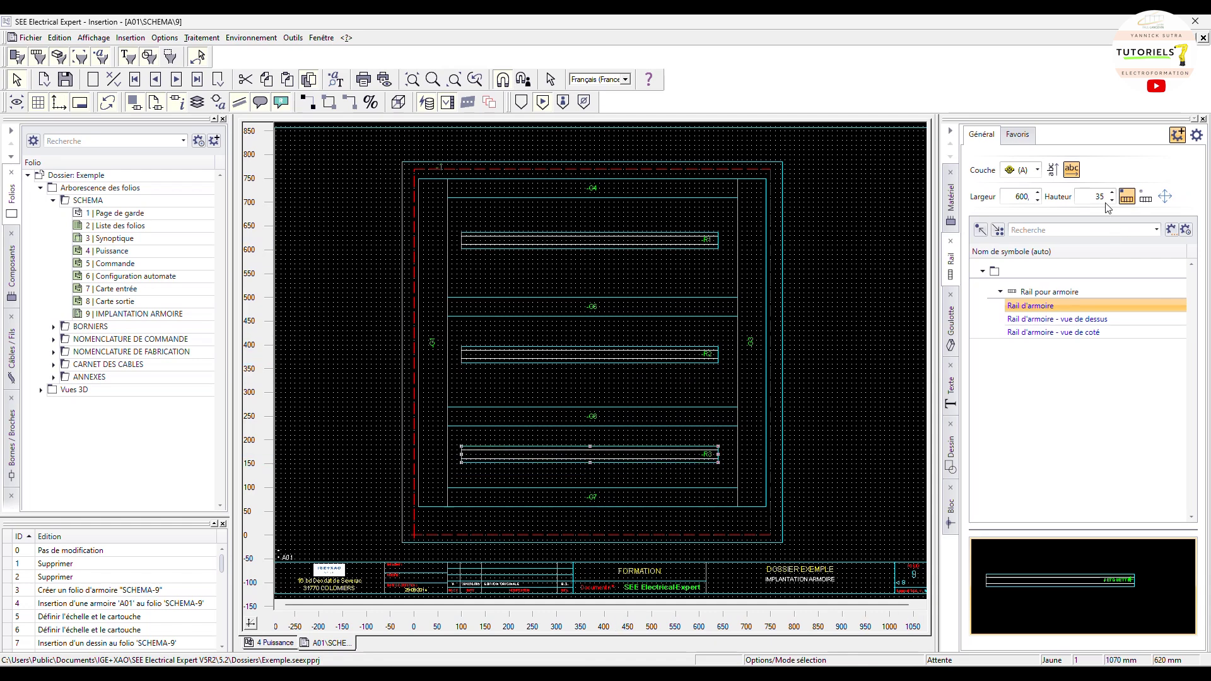
{"action": "left_click", "coordinate": [1057, 174]}
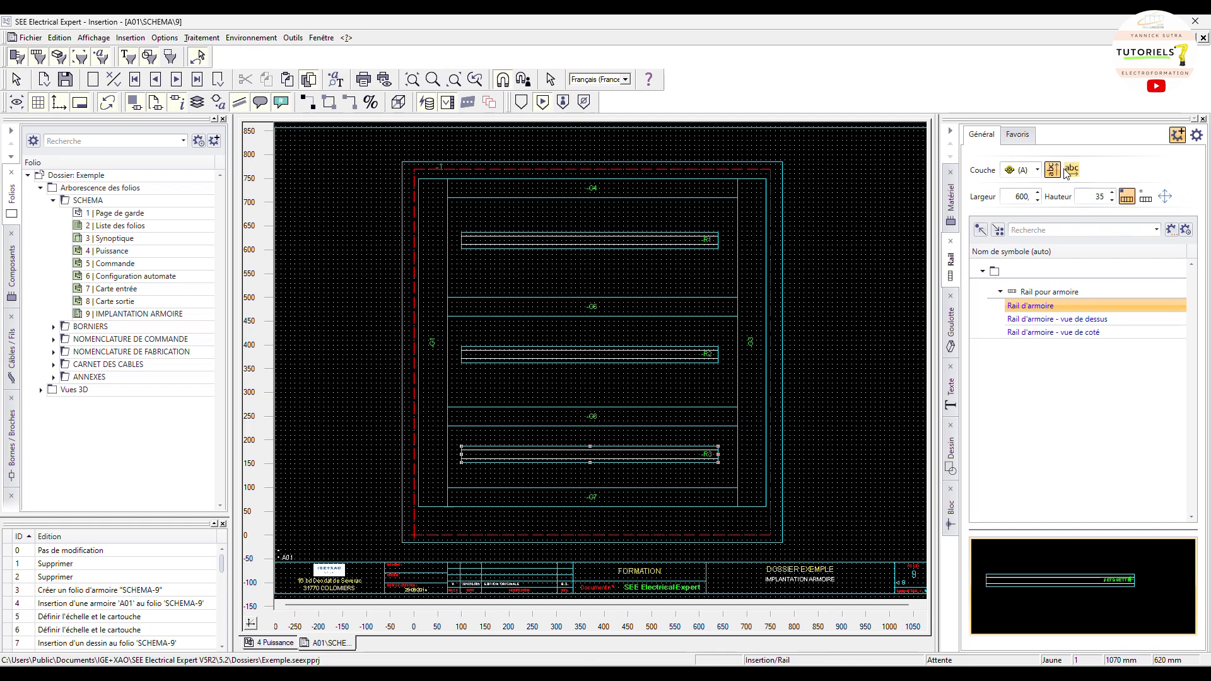
{"action": "left_click", "coordinate": [1071, 173]}
{"action": "key", "text": "Escape"}
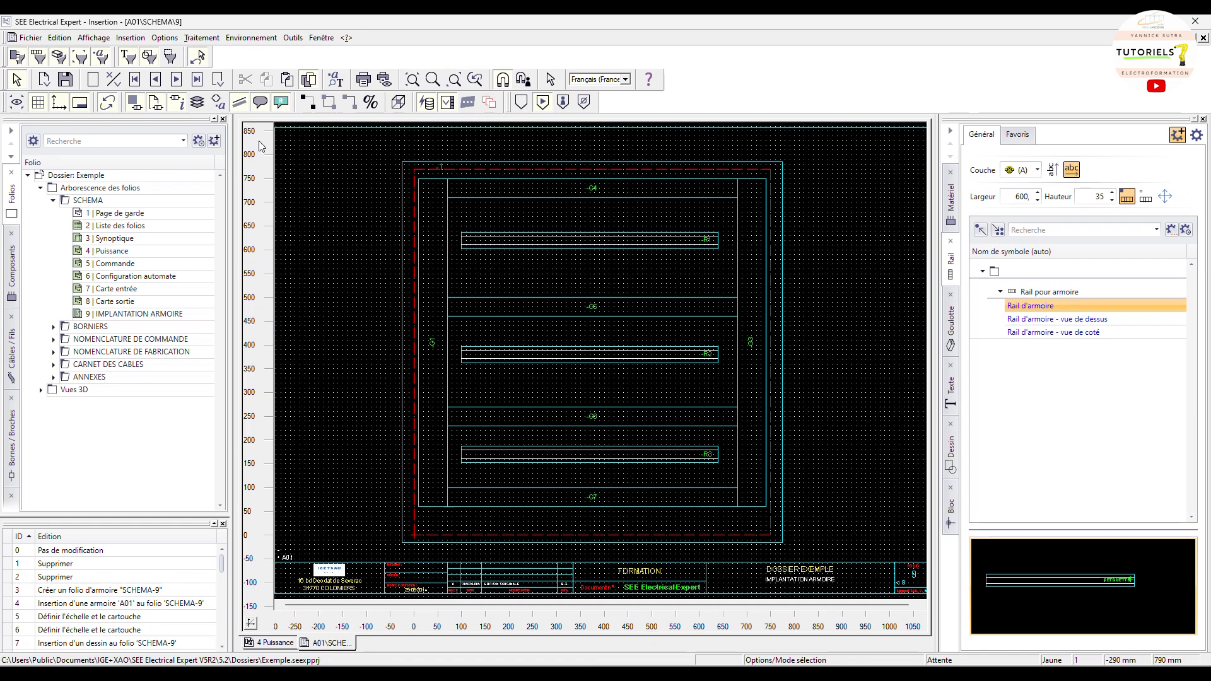
- Insert the existing equipment +A01-Q1 and +A01-Q2 side by side in the free area to the right of the cabinet
{"action": "left_click", "coordinate": [132, 38]}
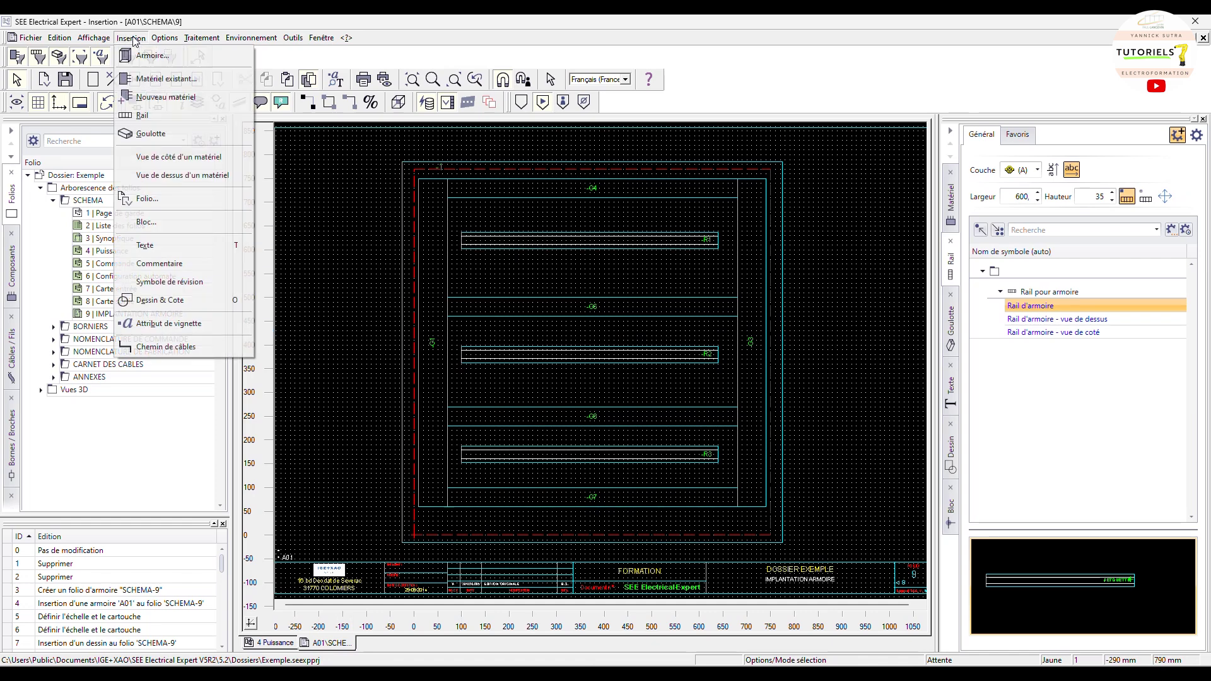
{"action": "left_click", "coordinate": [159, 81]}
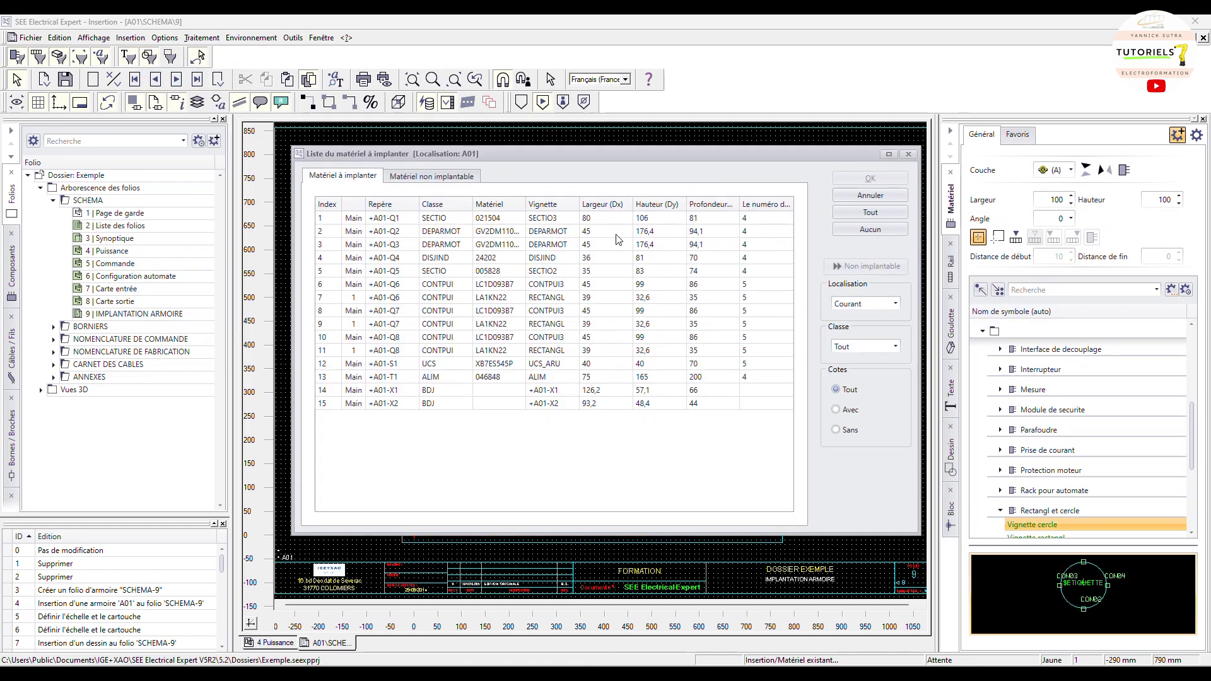
{"action": "left_click", "coordinate": [448, 220]}
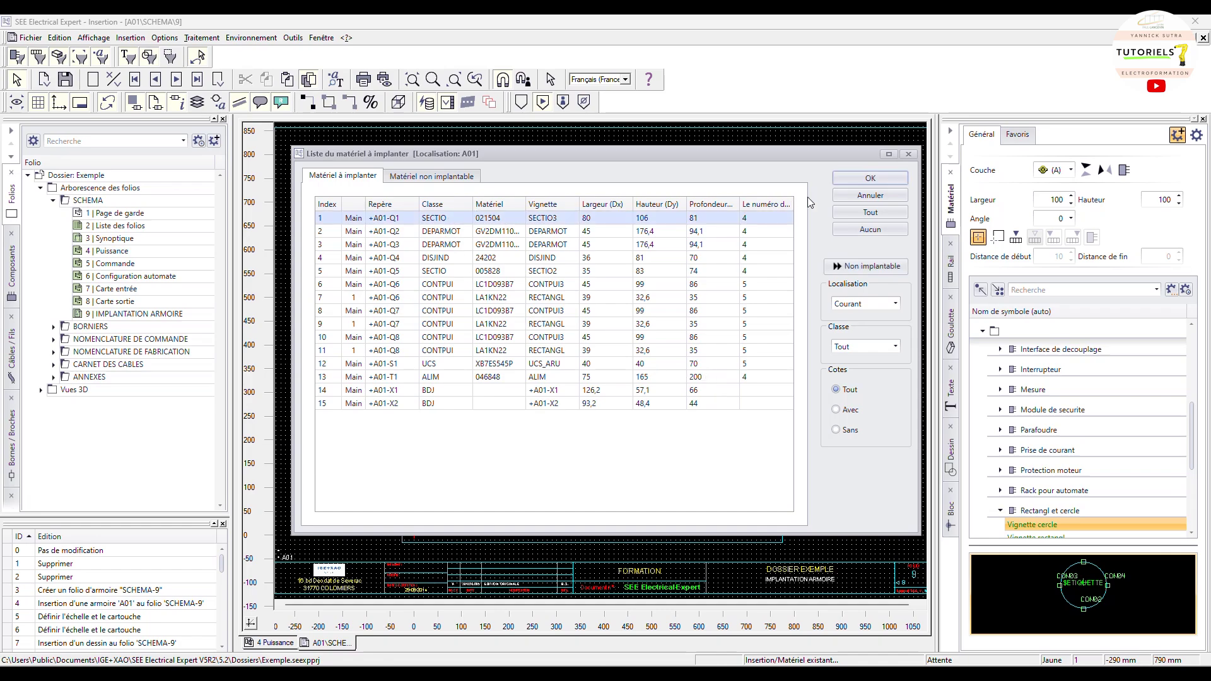
{"action": "left_click", "coordinate": [855, 180]}
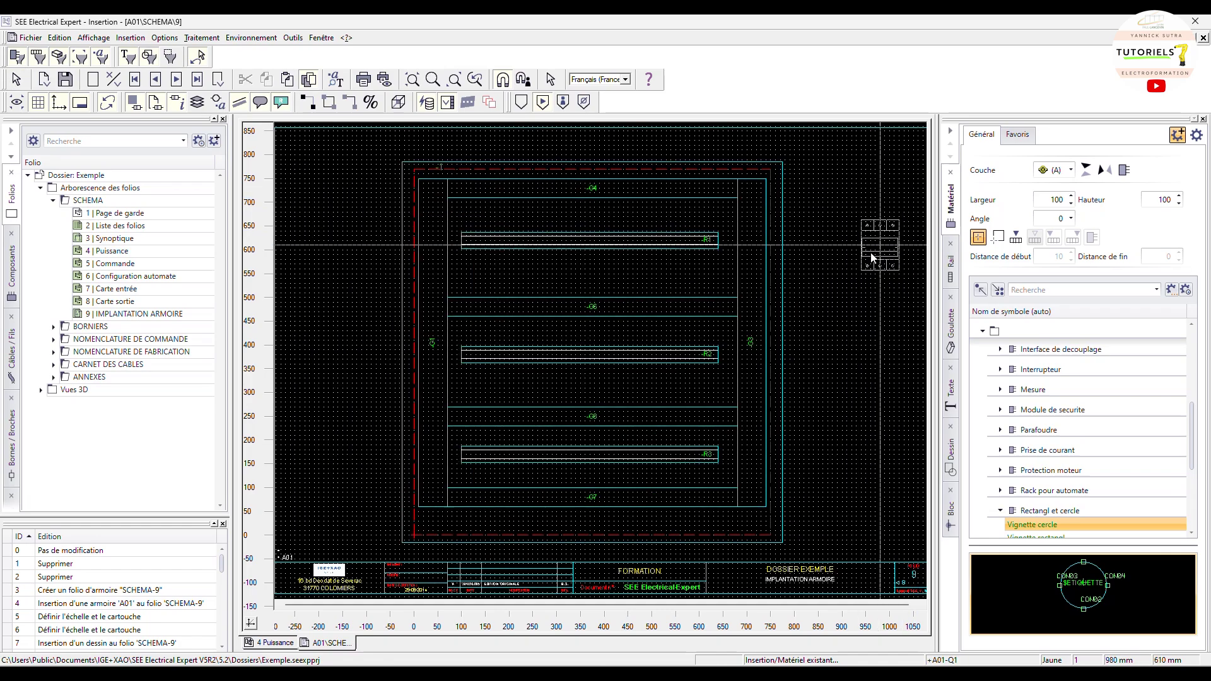
{"action": "left_click", "coordinate": [833, 249]}
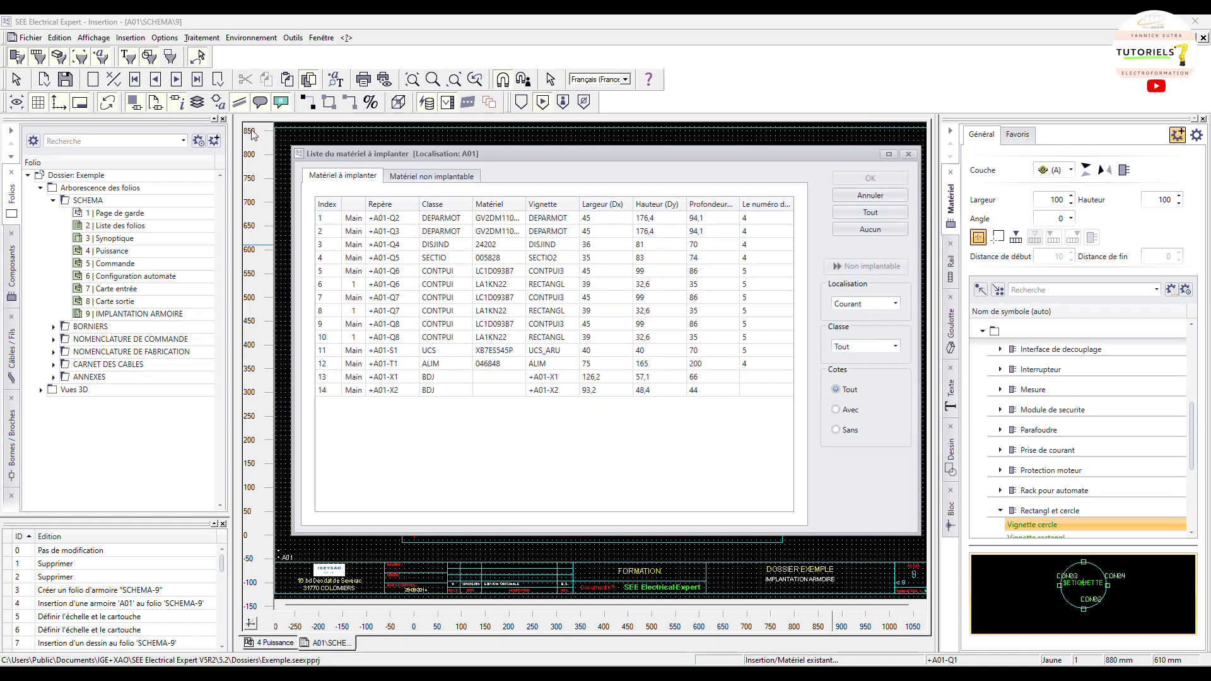
{"action": "double_click", "coordinate": [459, 222]}
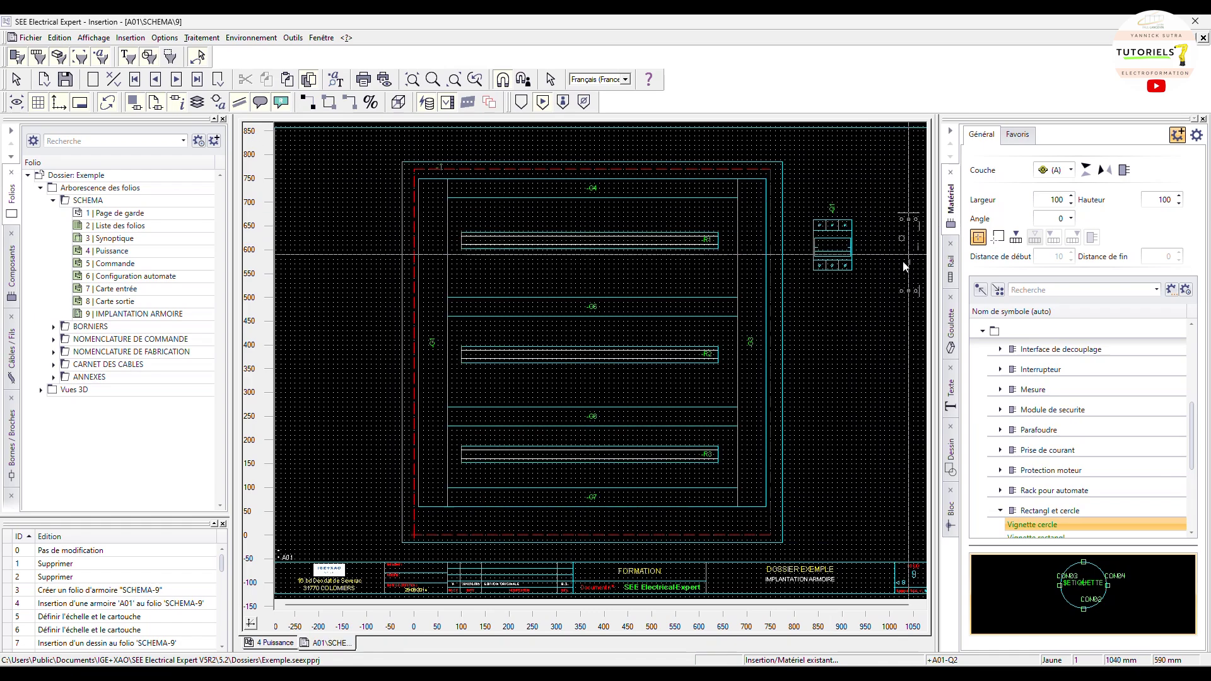
{"action": "left_click", "coordinate": [874, 251]}
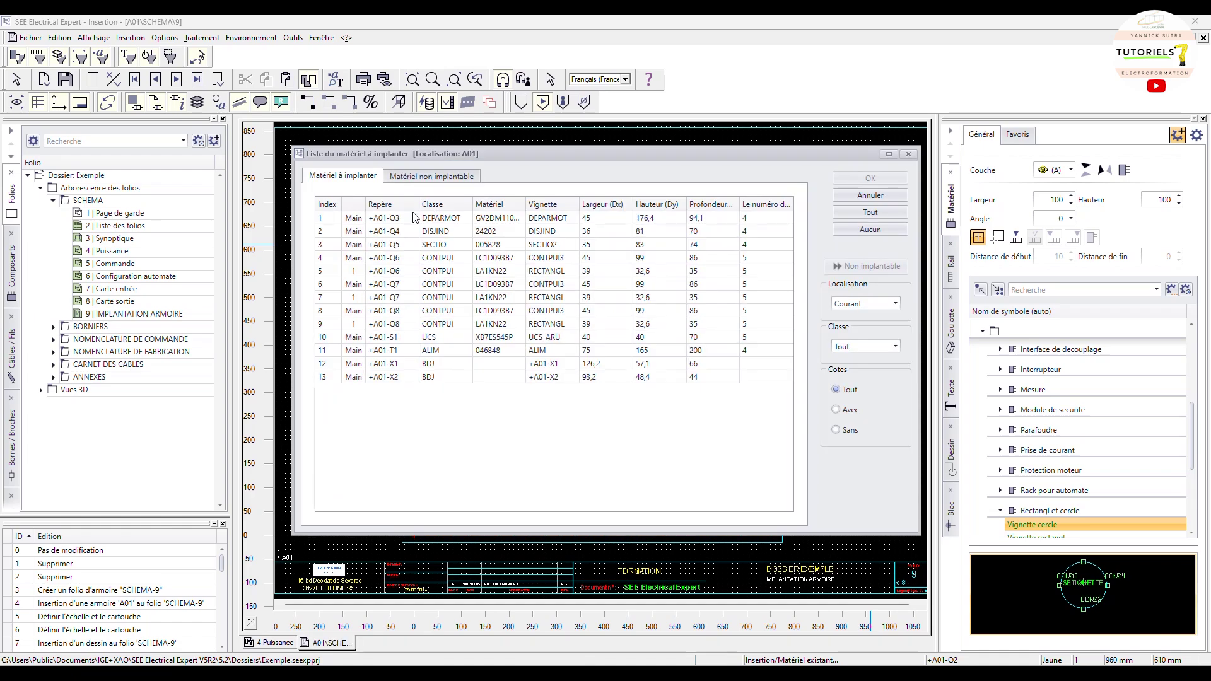
- Insert the existing devices +A01-Q3 to +A01-Q8, with the auxiliary blocks of Q6, Q7 and Q8, in rows beside the cabinet below Q1 and Q2
{"action": "left_click", "coordinate": [397, 220]}
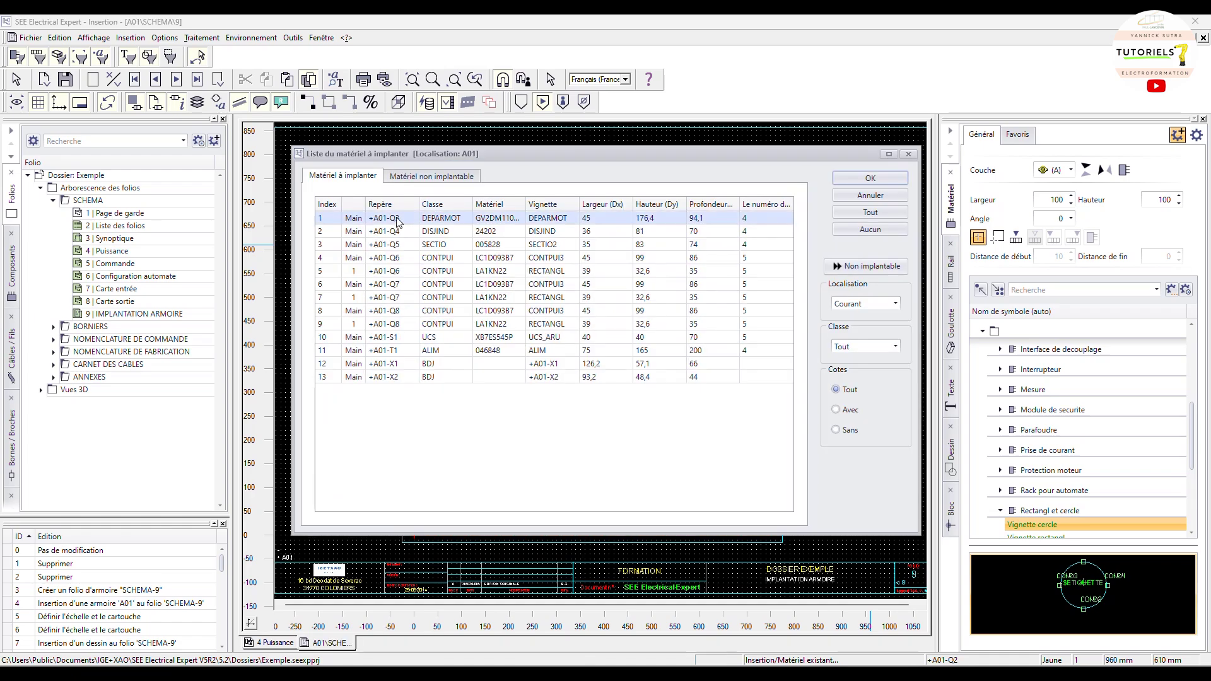
{"action": "left_click", "coordinate": [393, 377], "text": "shift"}
{"action": "left_click", "coordinate": [873, 180]}
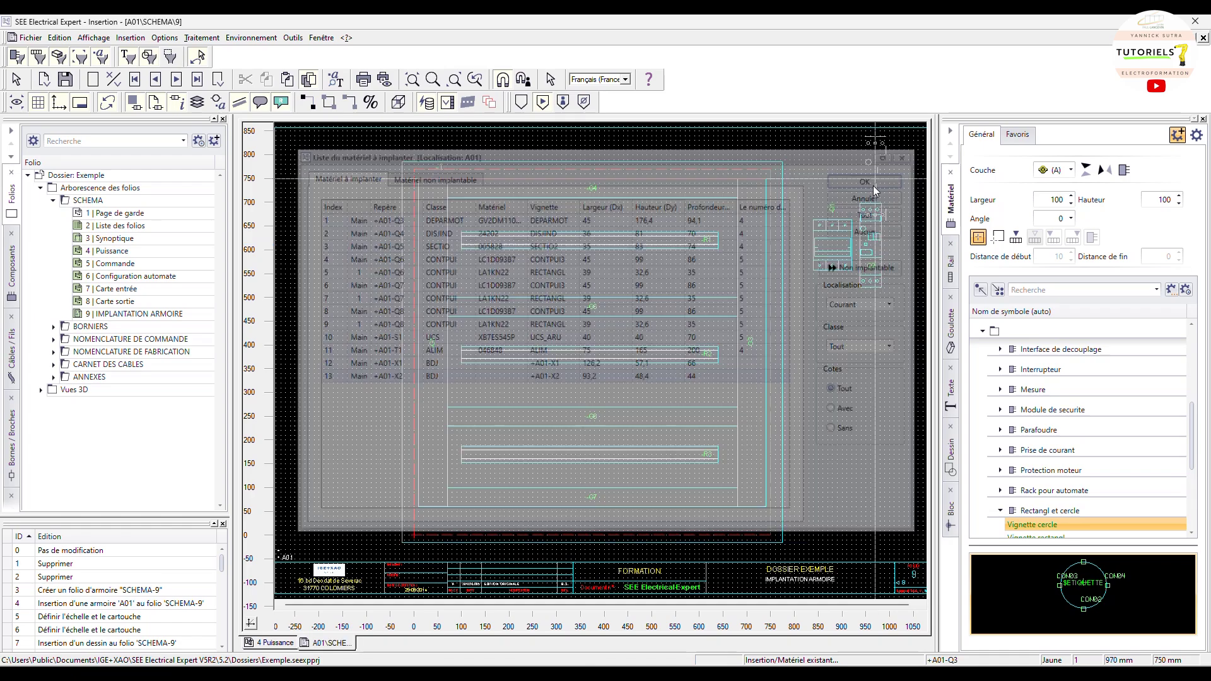
{"action": "left_click", "coordinate": [813, 347]}
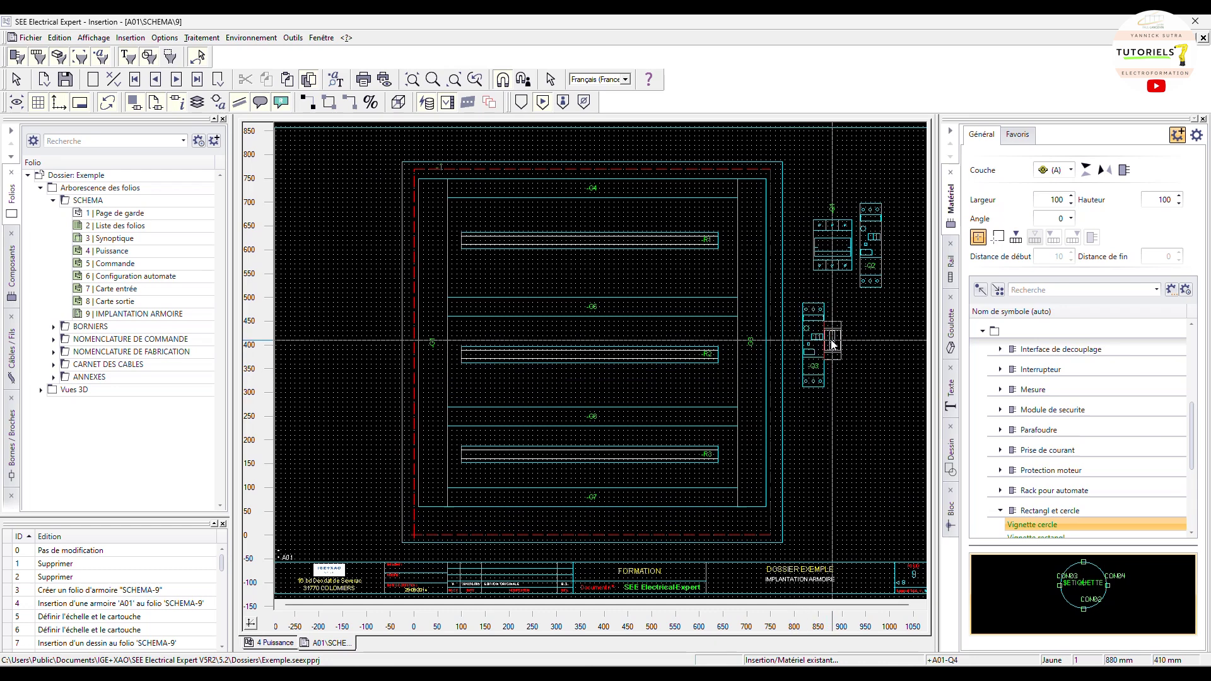
{"action": "left_click", "coordinate": [847, 345]}
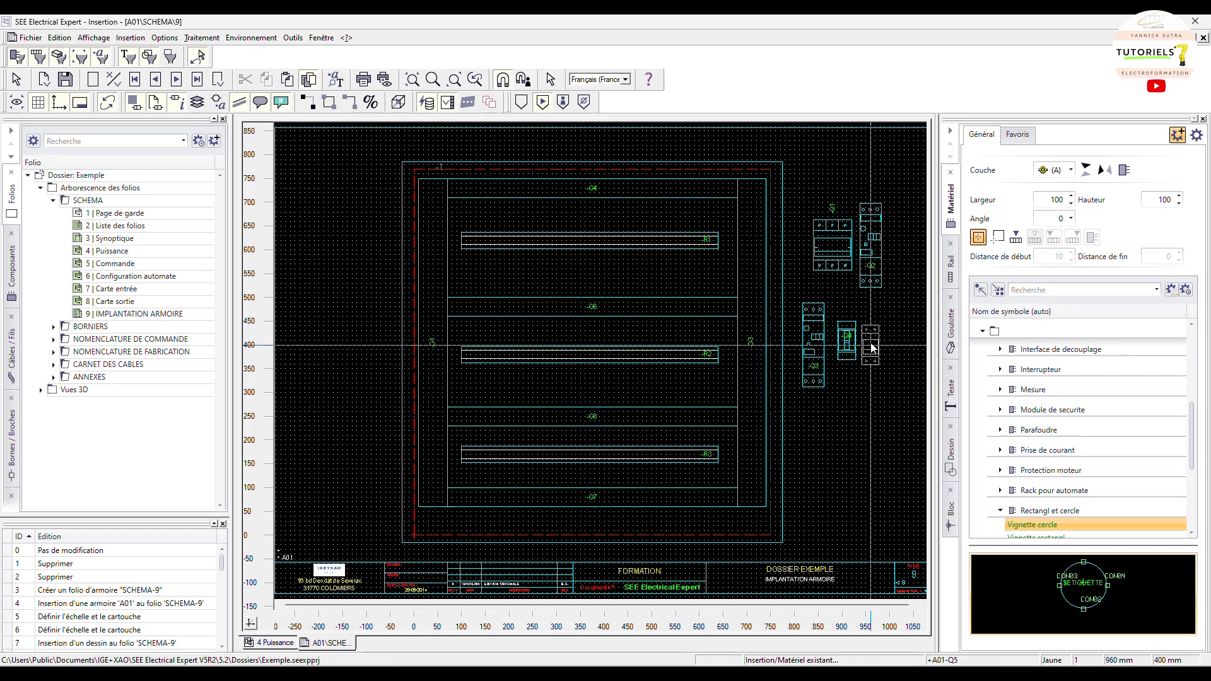
{"action": "left_click", "coordinate": [871, 346]}
{"action": "left_click", "coordinate": [894, 346]}
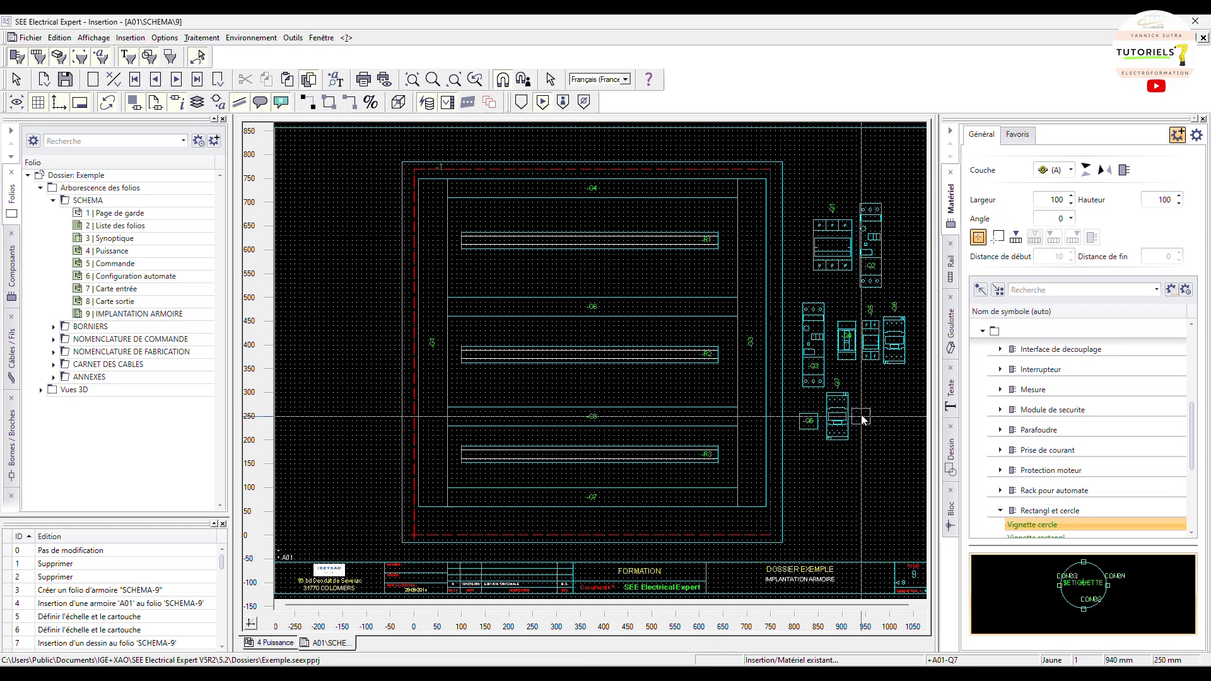
{"action": "left_click", "coordinate": [836, 416]}
{"action": "left_click", "coordinate": [886, 419]}
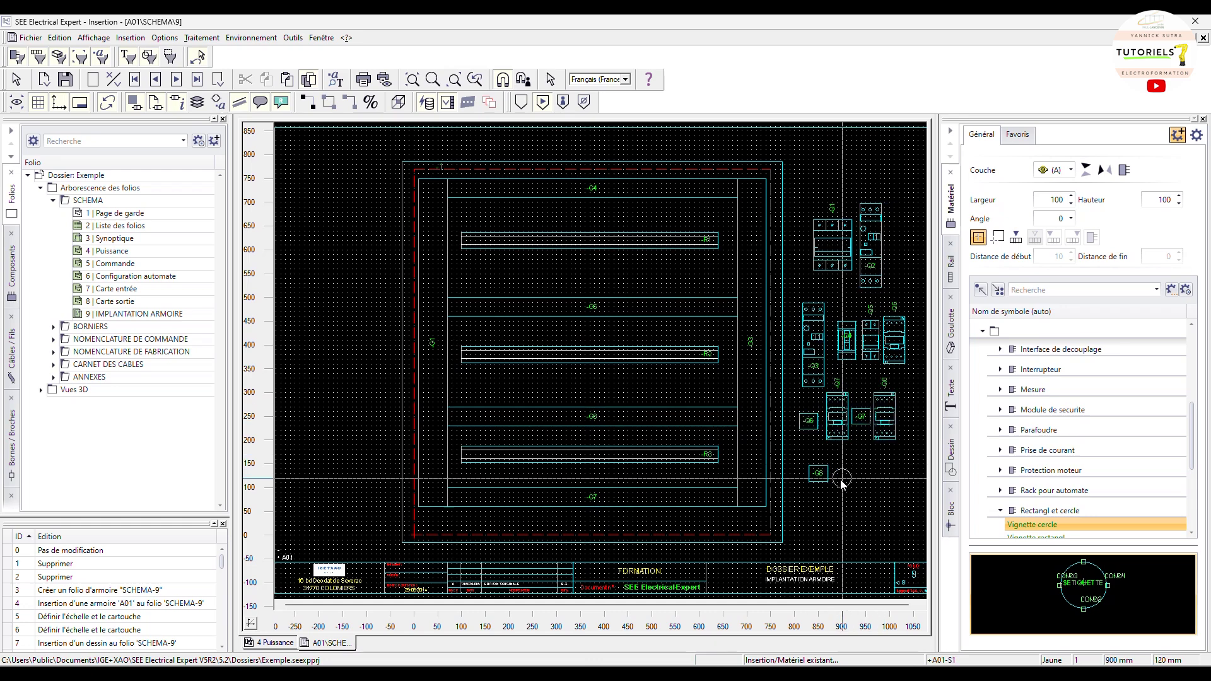
- Try placing the emergency stop +A01-S1 beside the cabinet, stop the remaining insertions, and delete it
{"action": "left_click", "coordinate": [853, 479]}
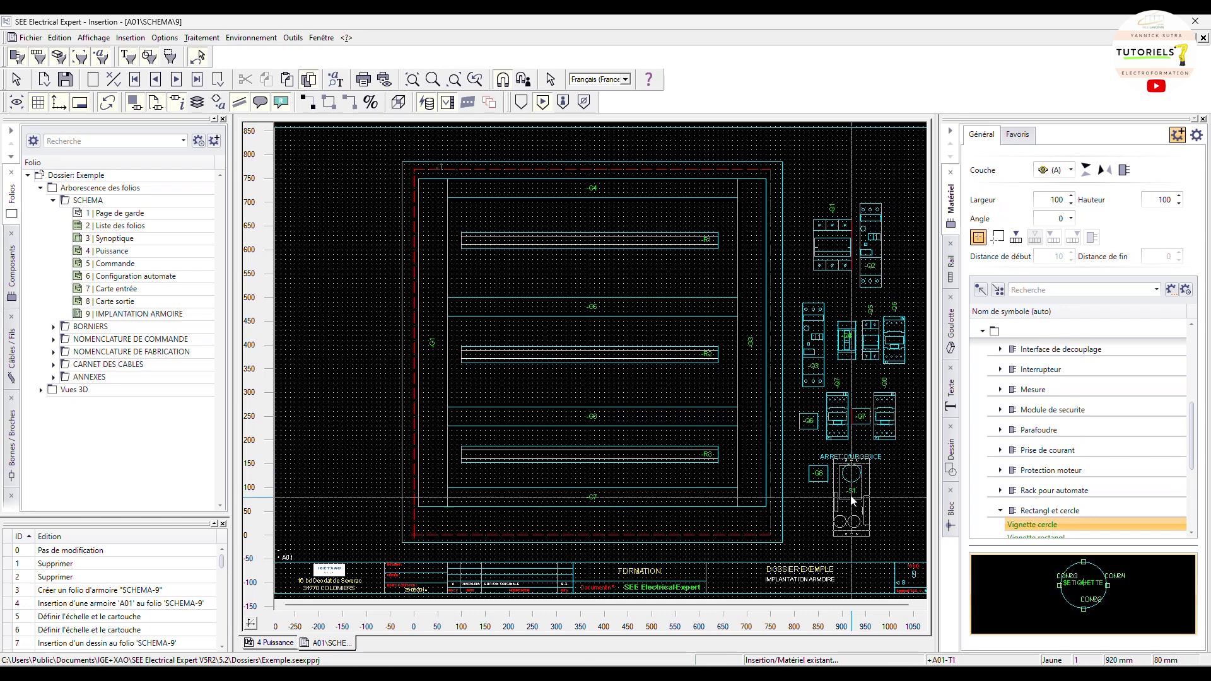
{"action": "key", "text": "Escape"}
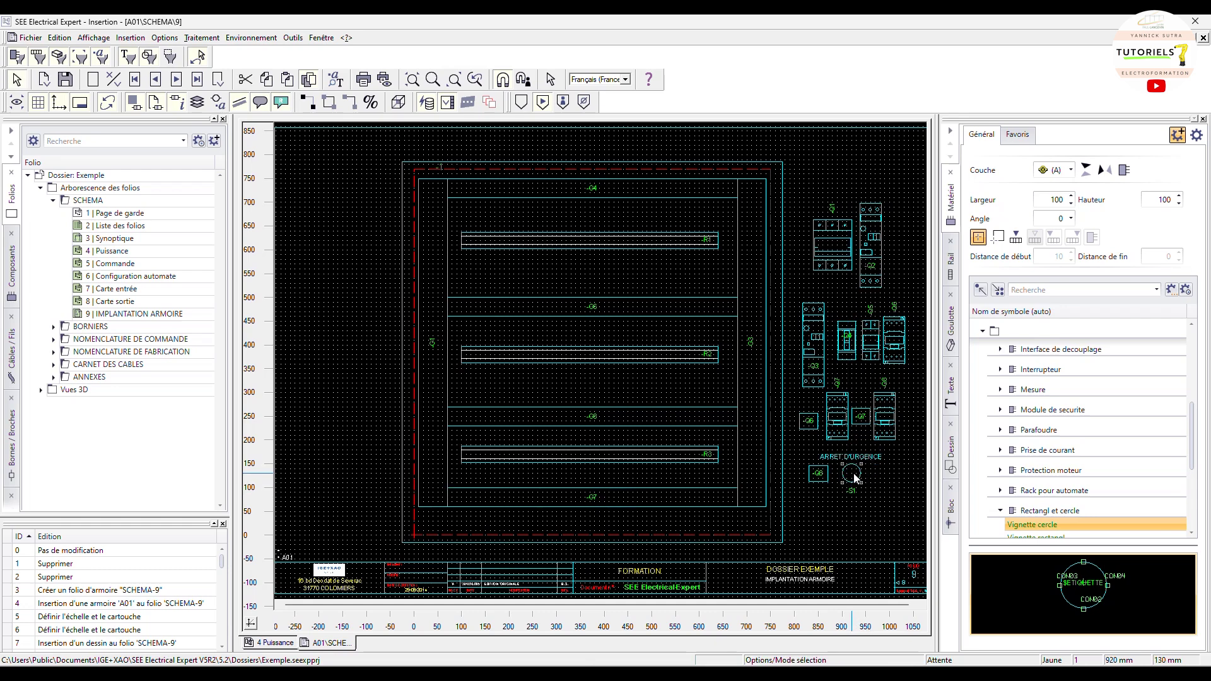
{"action": "key", "text": "Delete"}
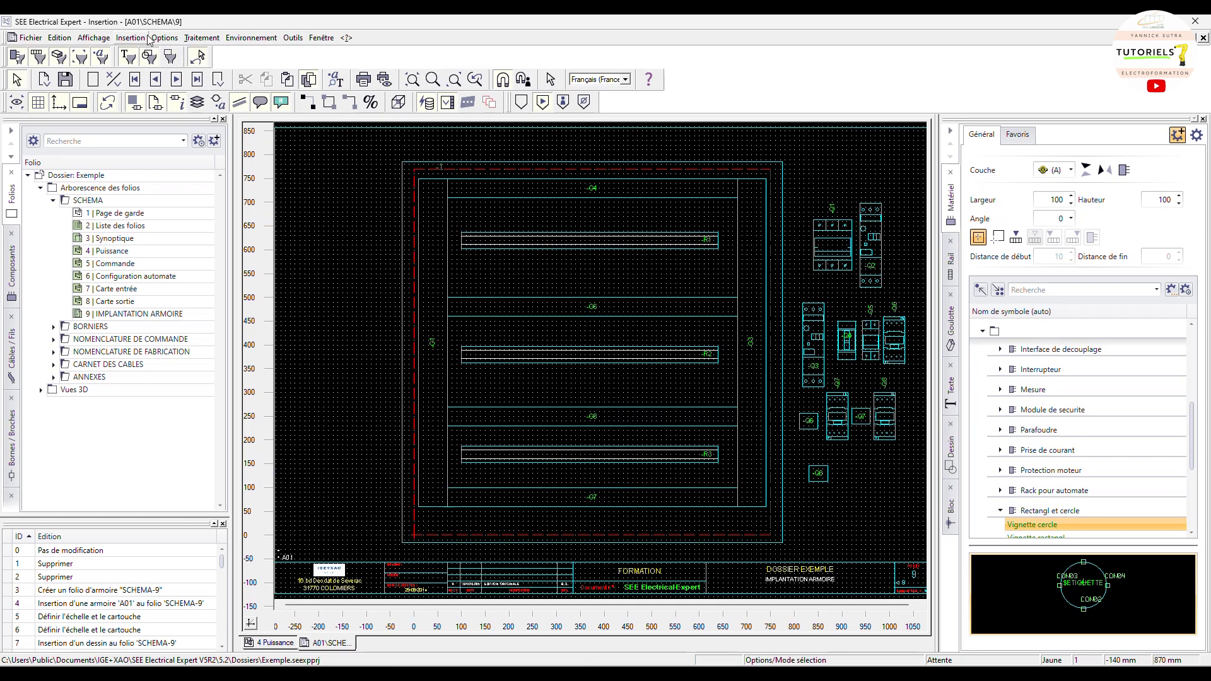
- Insert the existing power supply +A01-T1 below the contactors and terminal blocks +A01-X1 and +A01-X2 above Q1 and Q2, leaving out +A01-S1
{"action": "left_click", "coordinate": [131, 37]}
{"action": "left_click", "coordinate": [164, 79]}
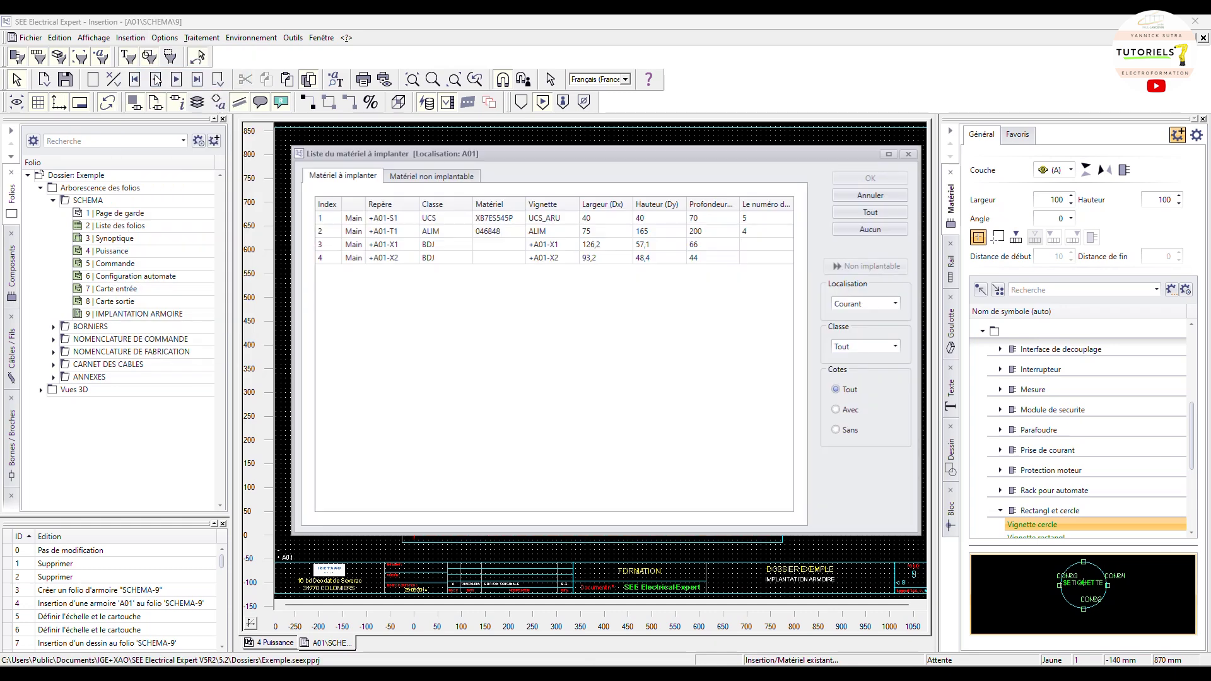
{"action": "left_click", "coordinate": [391, 232]}
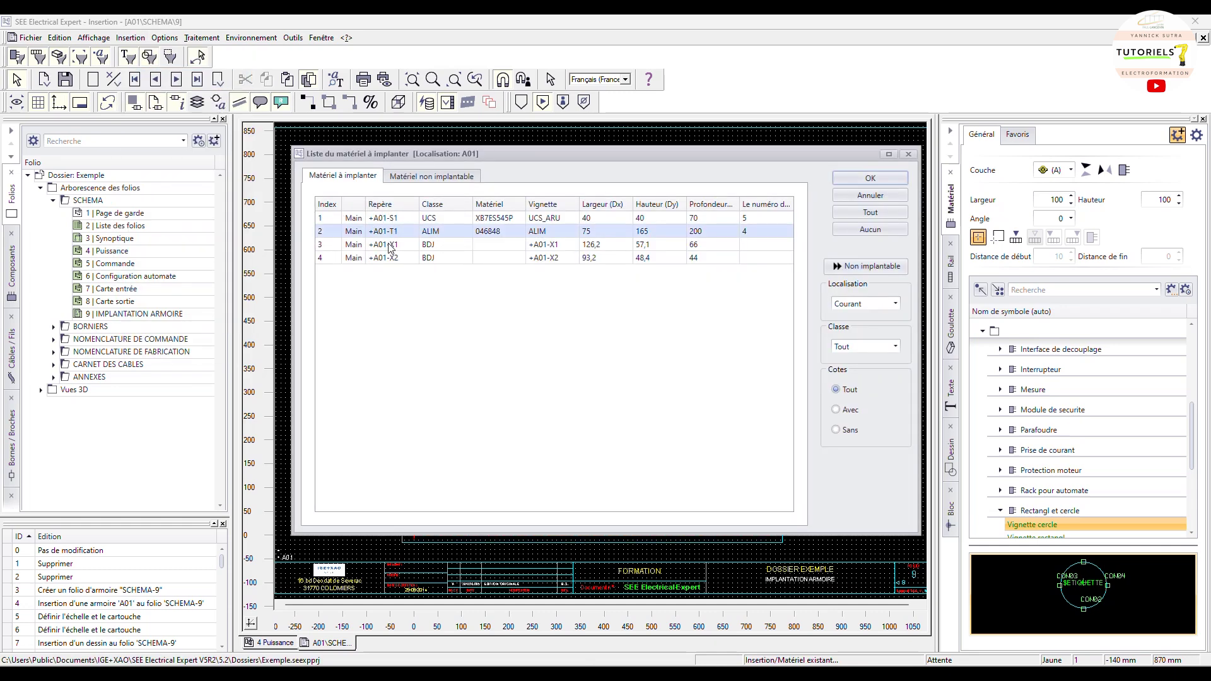
{"action": "left_click", "coordinate": [390, 245], "text": "ctrl"}
{"action": "left_click", "coordinate": [393, 259], "text": "ctrl"}
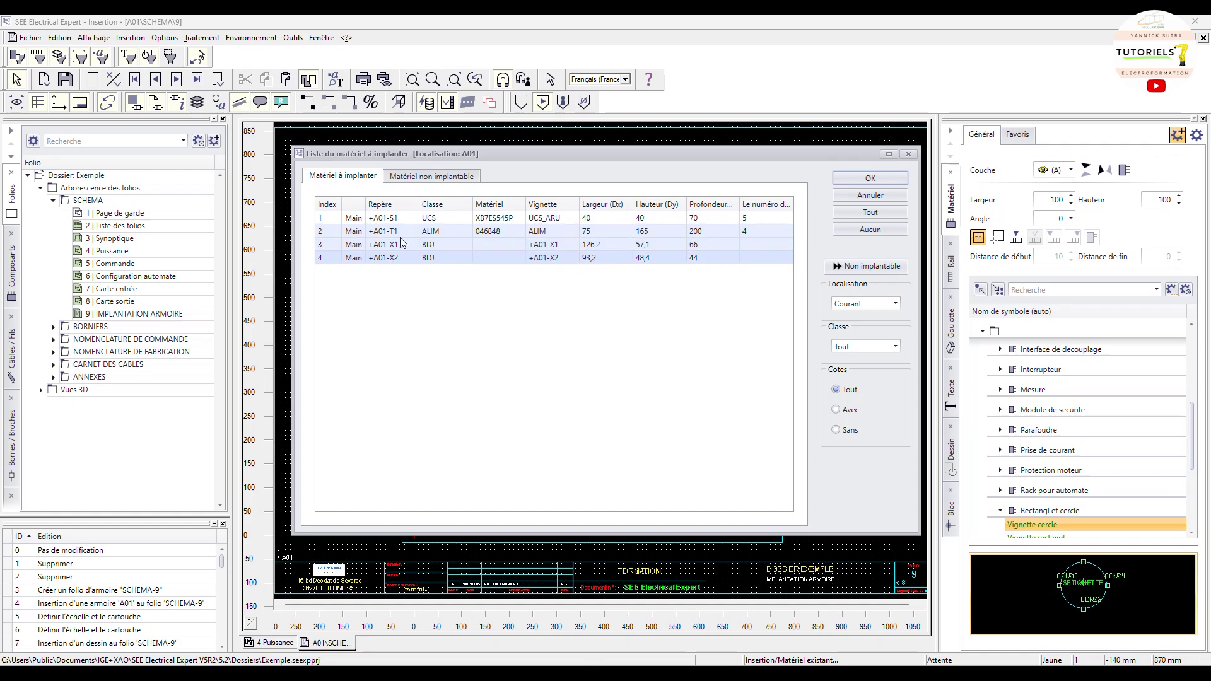
{"action": "left_click", "coordinate": [876, 181]}
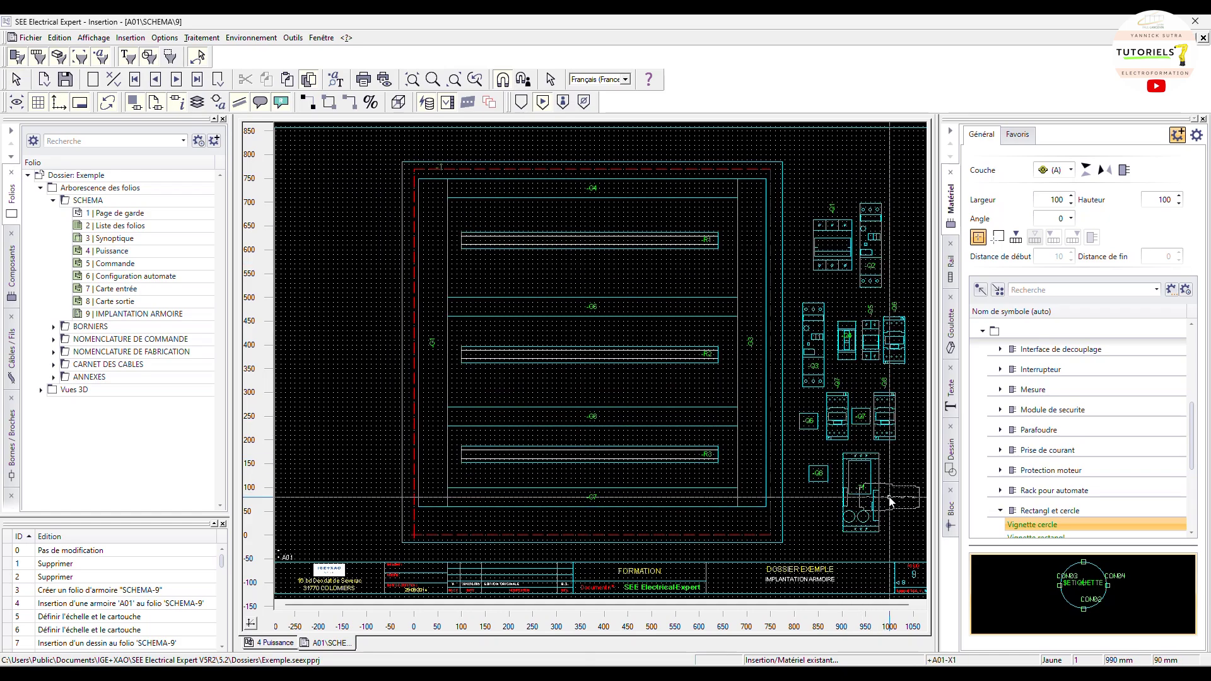
{"action": "left_click", "coordinate": [860, 498]}
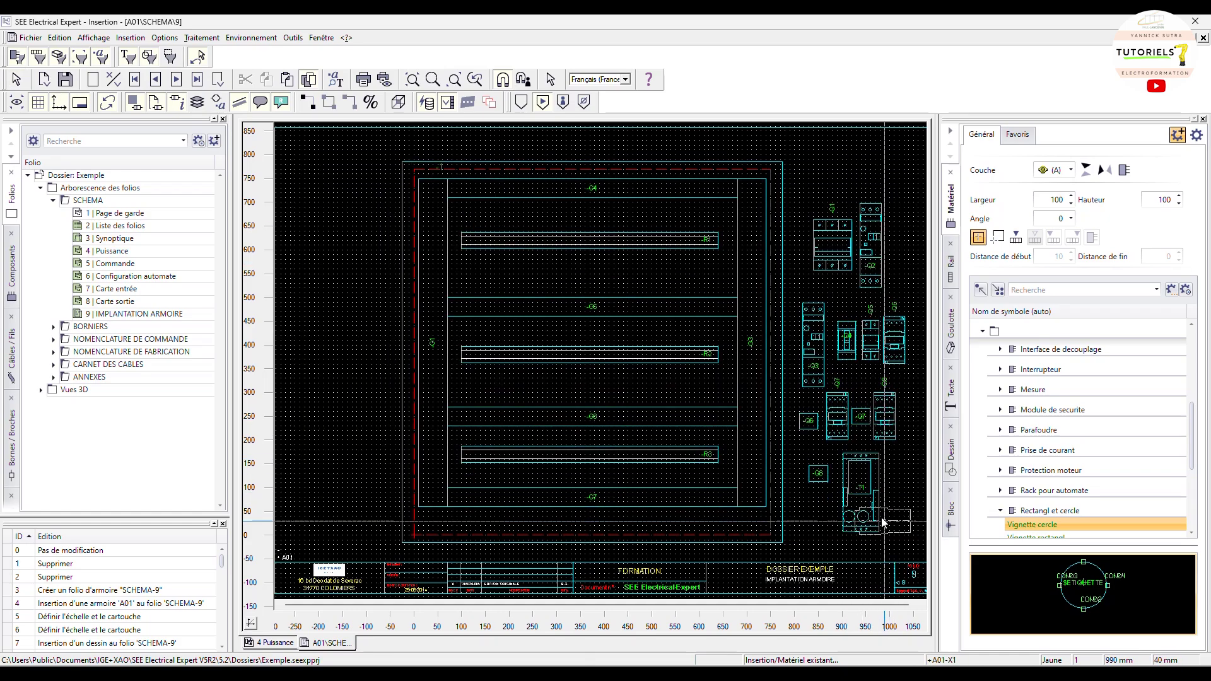
{"action": "left_click", "coordinate": [842, 162]}
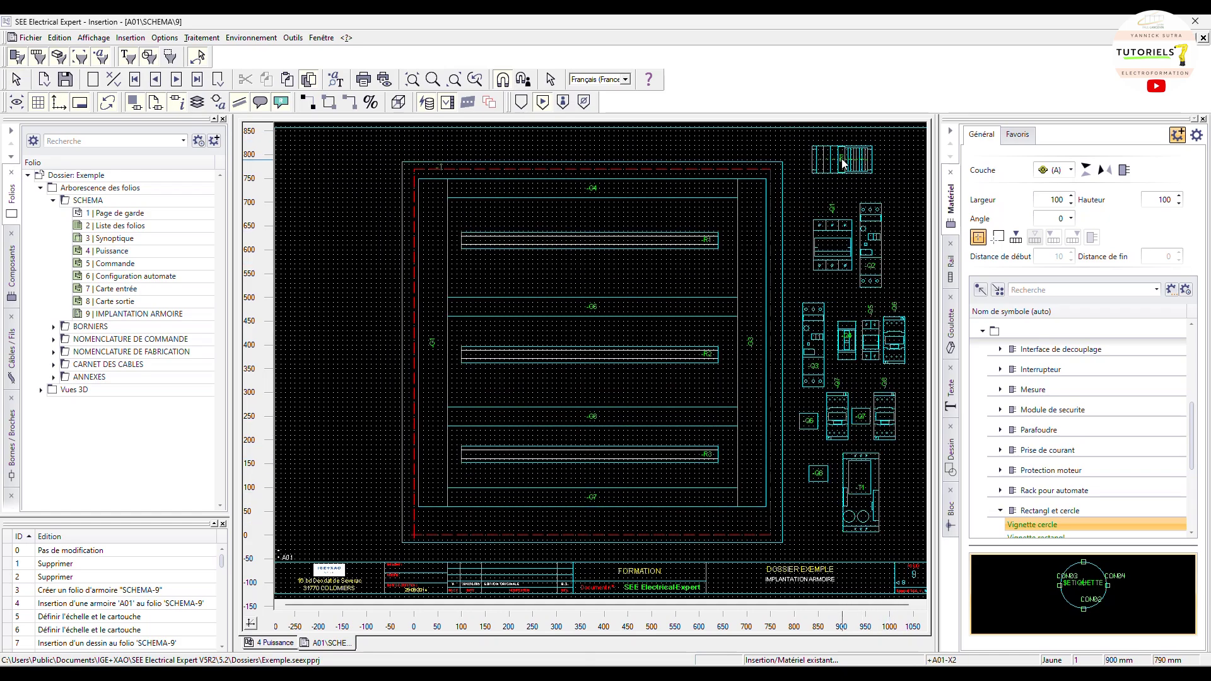
{"action": "left_click", "coordinate": [902, 174]}
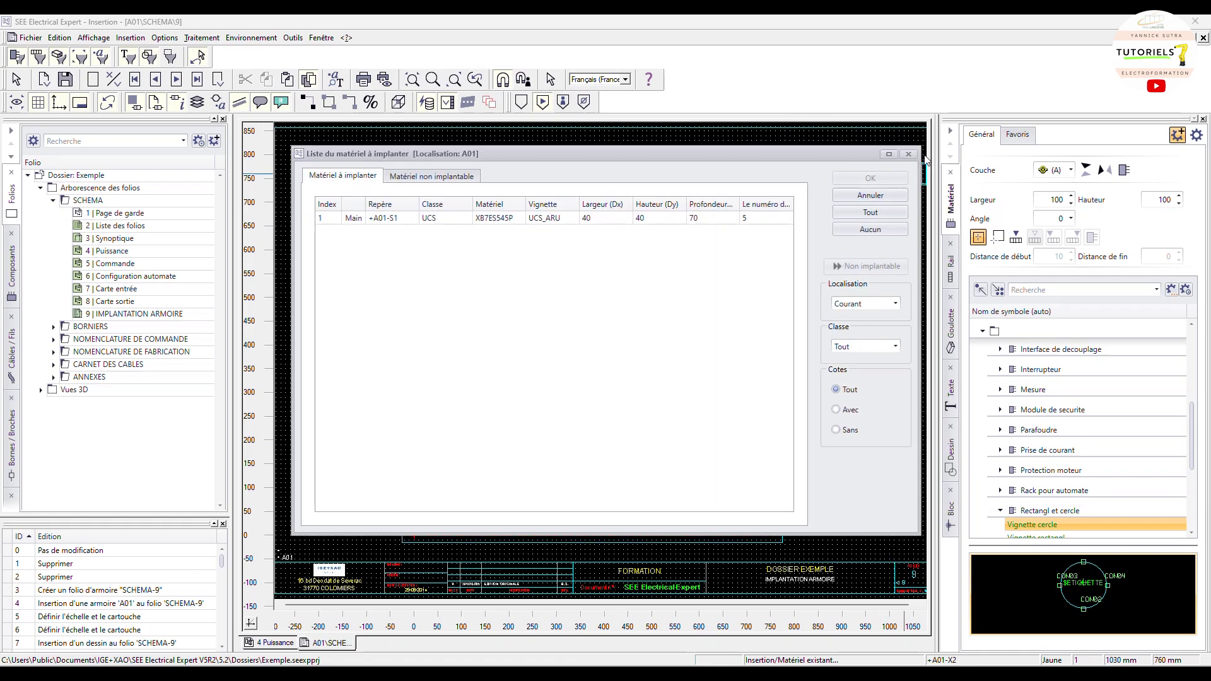
{"action": "left_click", "coordinate": [909, 154]}
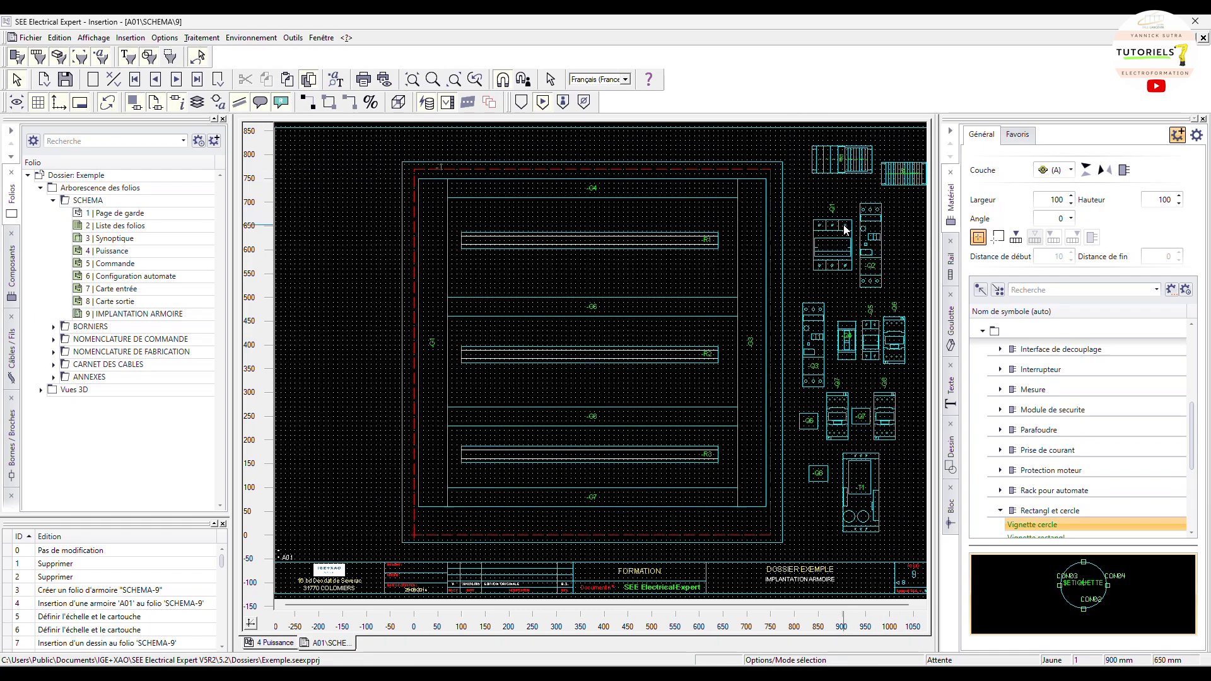
- Go from Q1 in the cabinet layout to its master symbol on the SCHEMA\4-Puissance folio
{"action": "scroll", "coordinate": [833, 243], "scroll_direction": "up", "scroll_amount": 1}
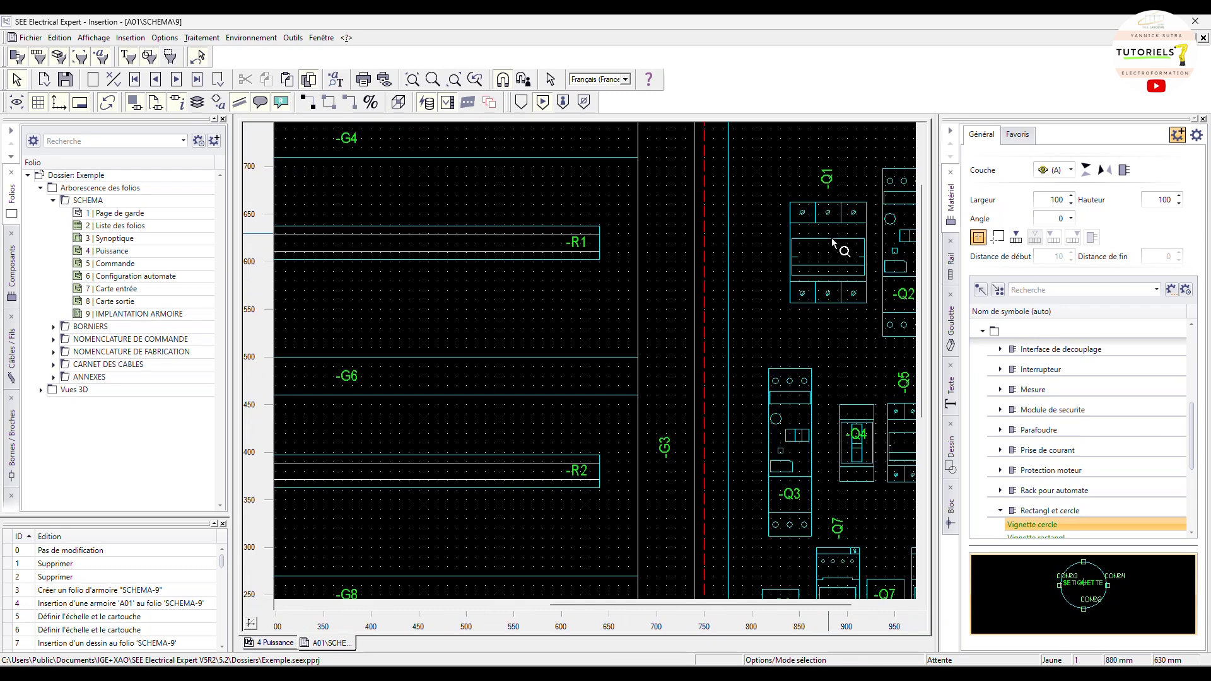
{"action": "scroll", "coordinate": [833, 243], "scroll_direction": "down", "scroll_amount": 1}
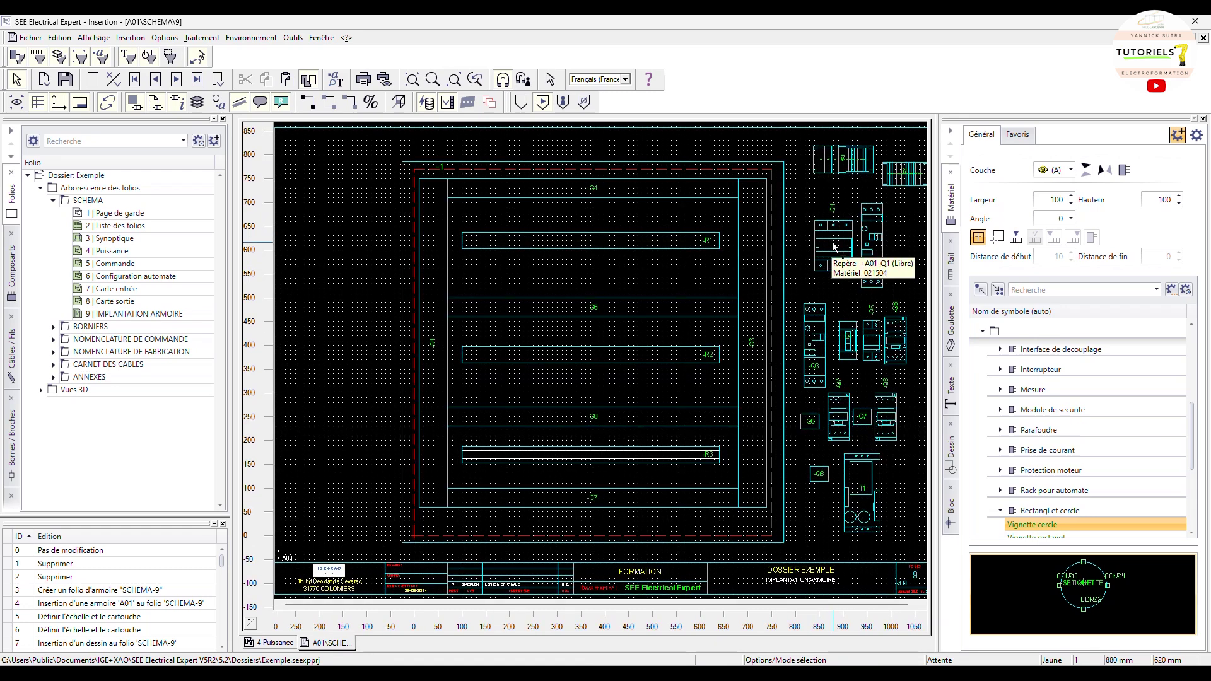
{"action": "scroll", "coordinate": [834, 246], "scroll_direction": "up", "scroll_amount": 1}
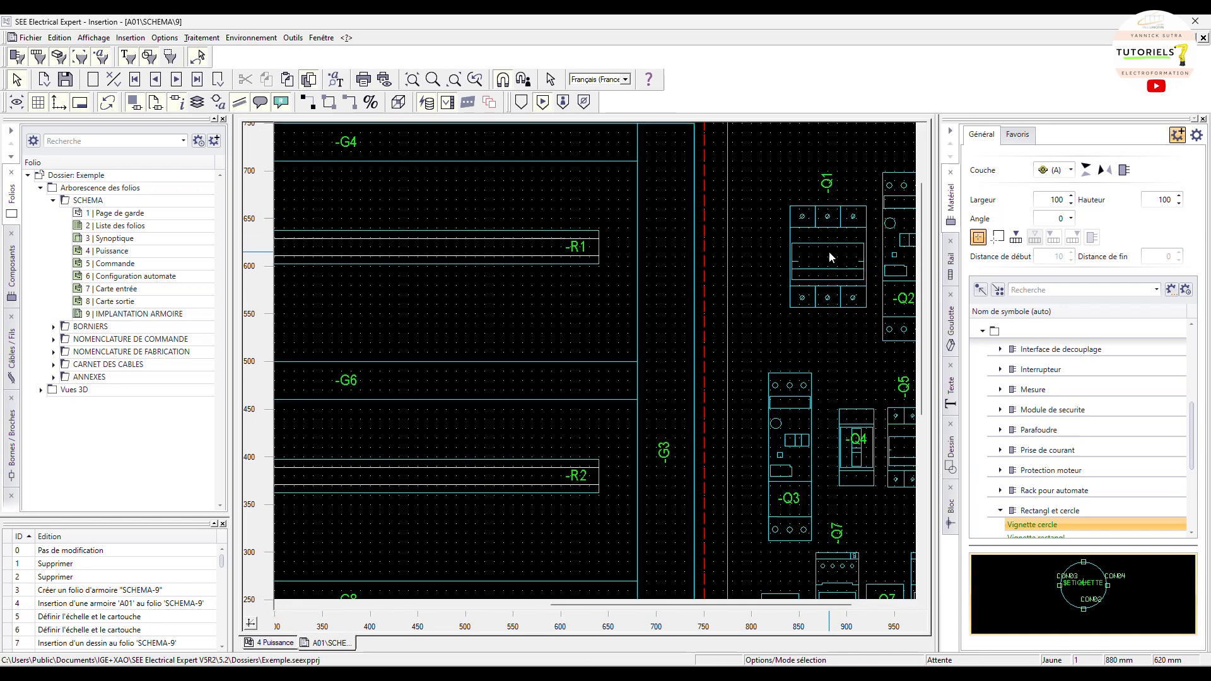
{"action": "mouse_move", "coordinate": [830, 256]}
{"action": "left_click", "coordinate": [829, 243]}
{"action": "right_click", "coordinate": [830, 244]}
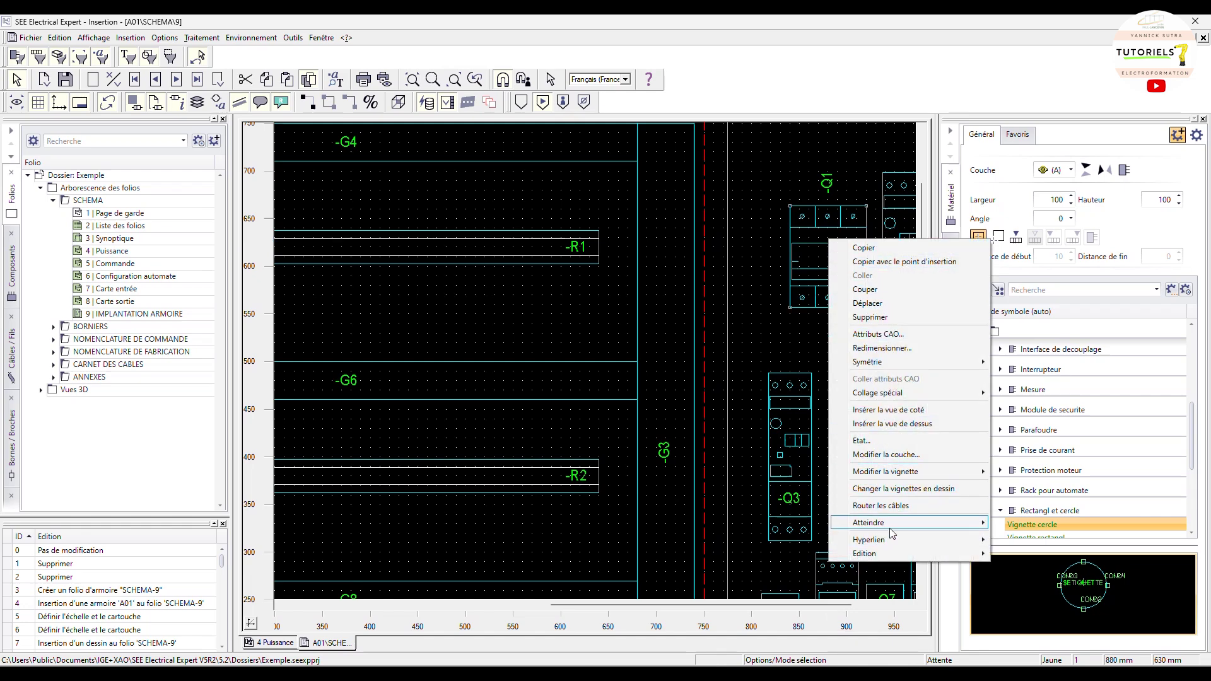
{"action": "mouse_move", "coordinate": [892, 528]}
{"action": "left_click", "coordinate": [1059, 523]}
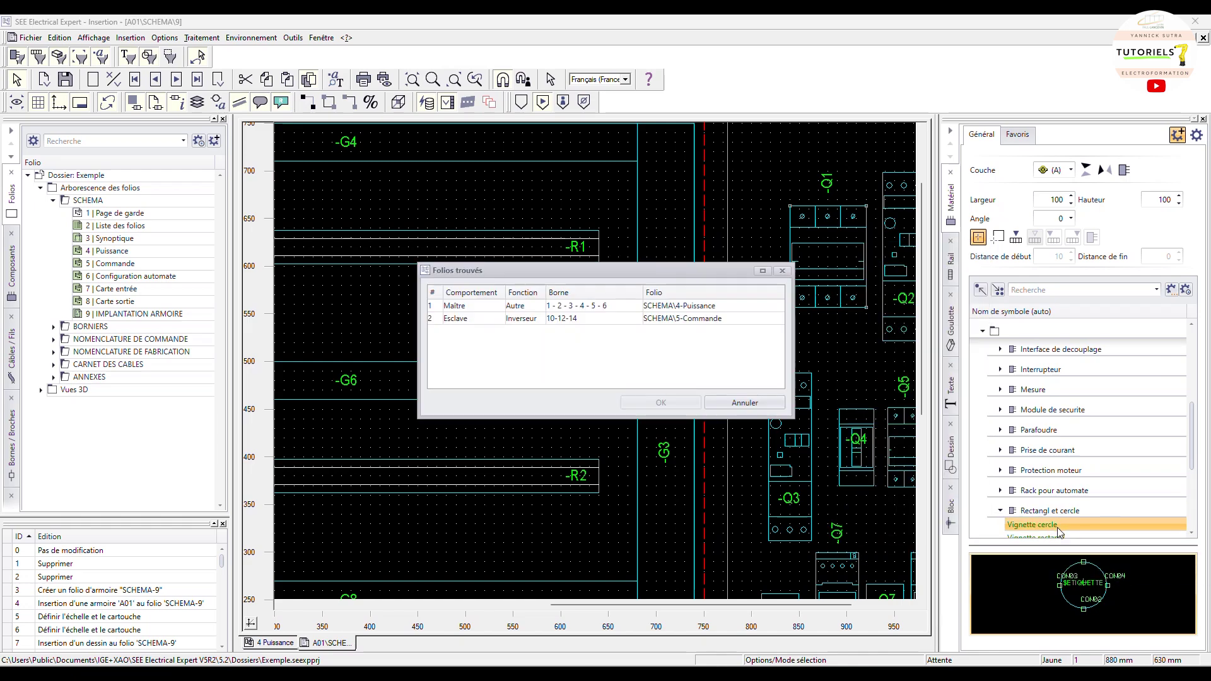
{"action": "double_click", "coordinate": [454, 310]}
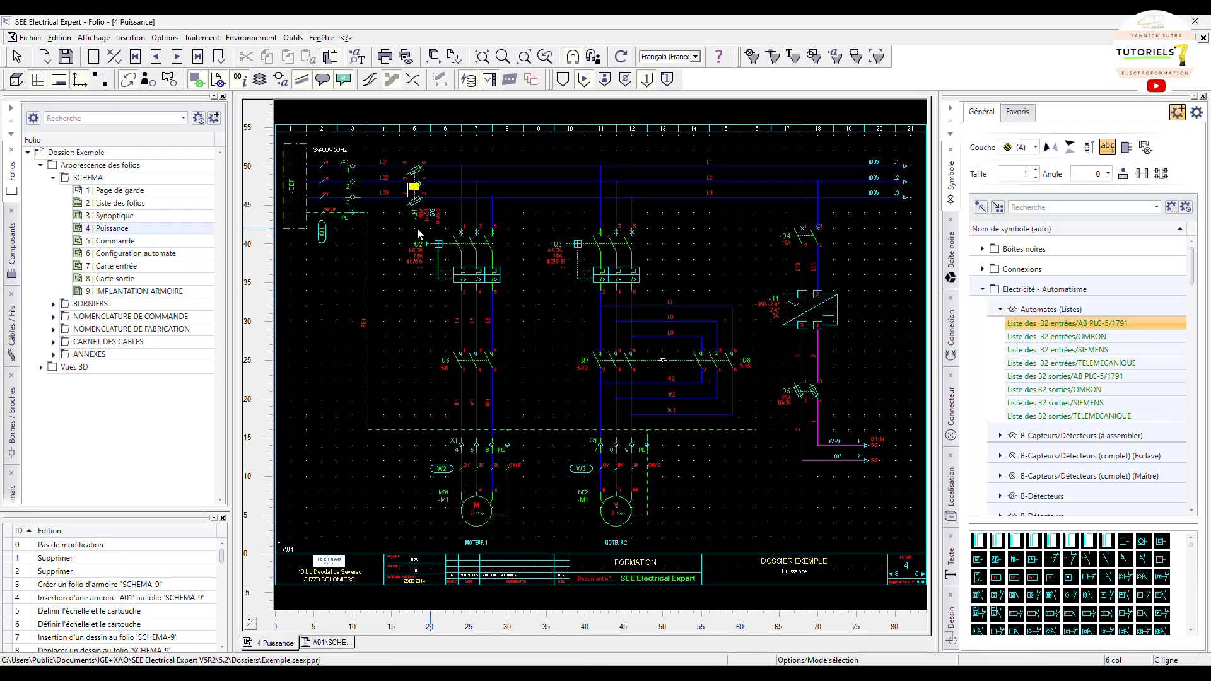
- Go from the Q1 symbol on the power folio to its placement in the cabinet layout
{"action": "right_click", "coordinate": [416, 183]}
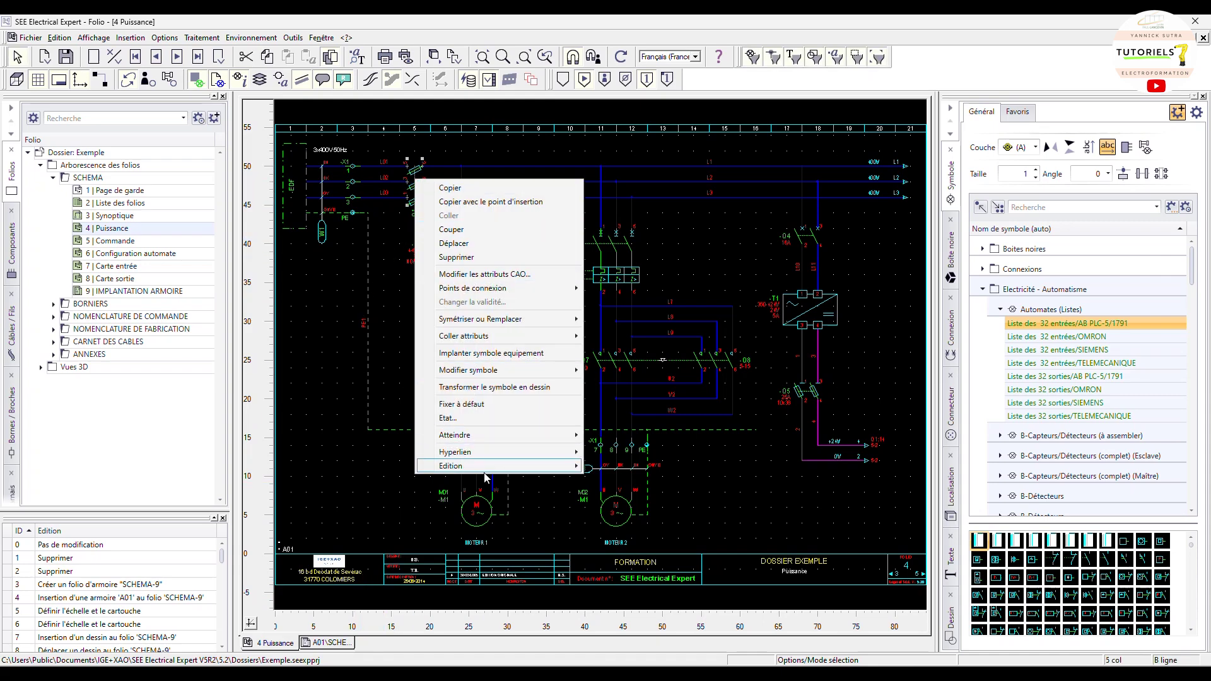
{"action": "mouse_move", "coordinate": [479, 436]}
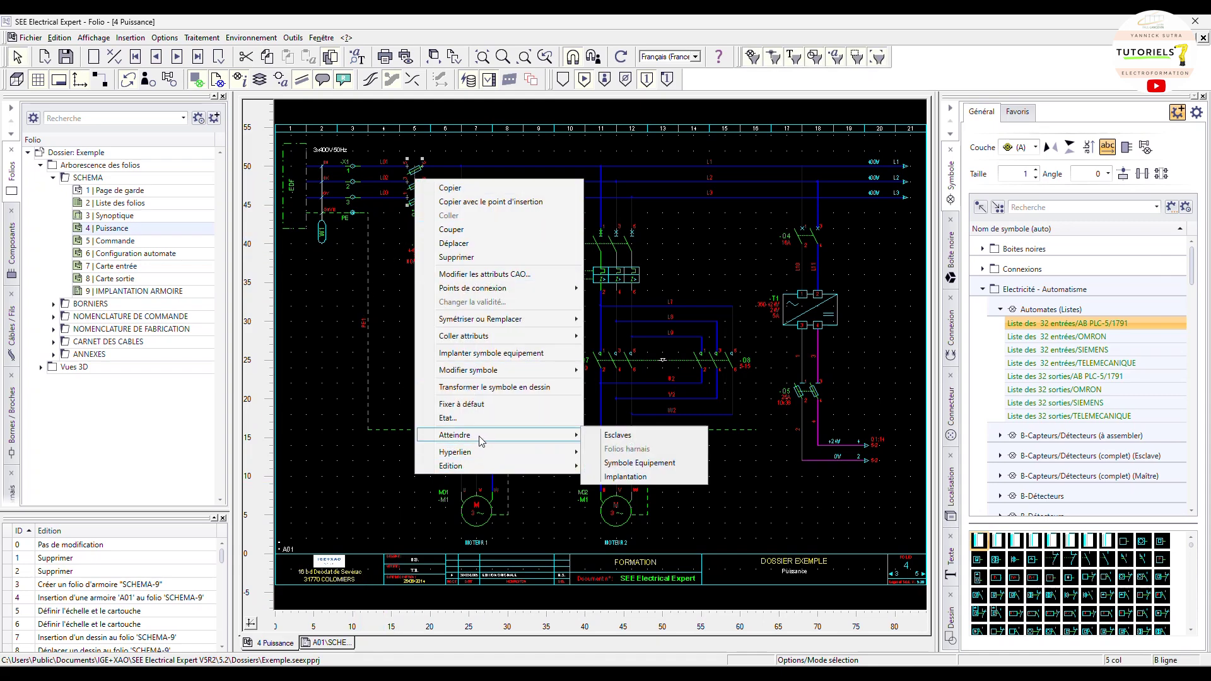
{"action": "left_click", "coordinate": [644, 477]}
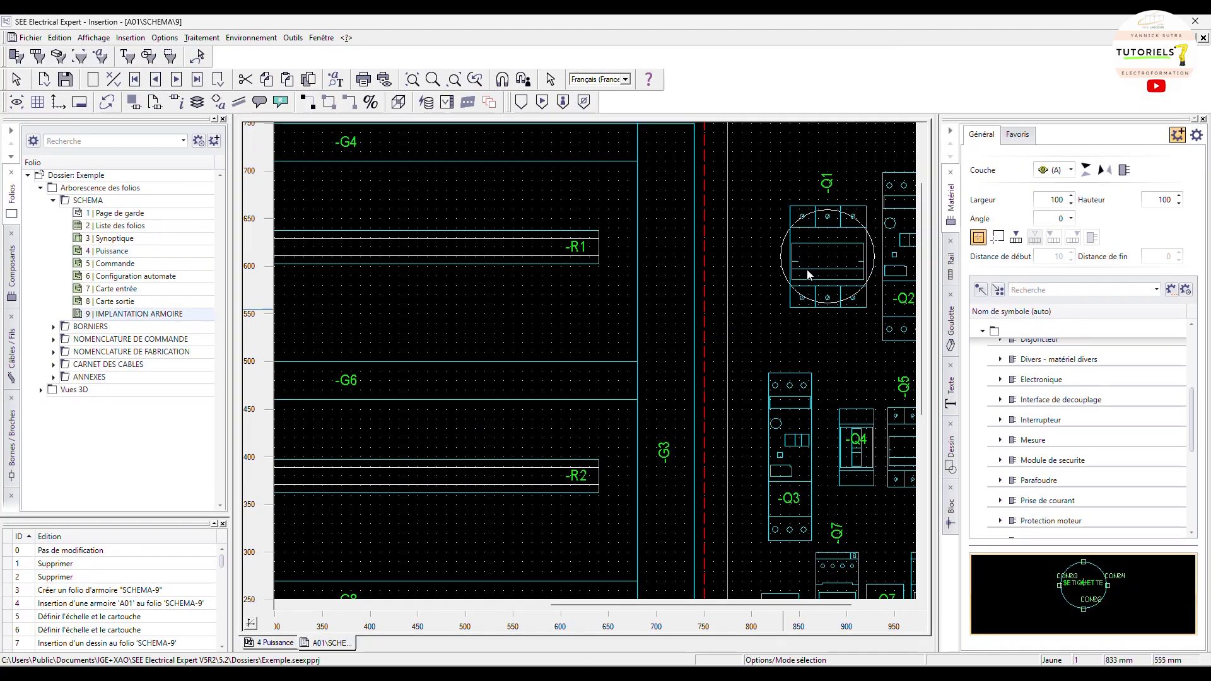
- Move Q1 from beside the cabinet onto the right part of upper rail R1, about 330 mm to the left
{"action": "scroll", "coordinate": [861, 330], "scroll_direction": "down", "scroll_amount": 2}
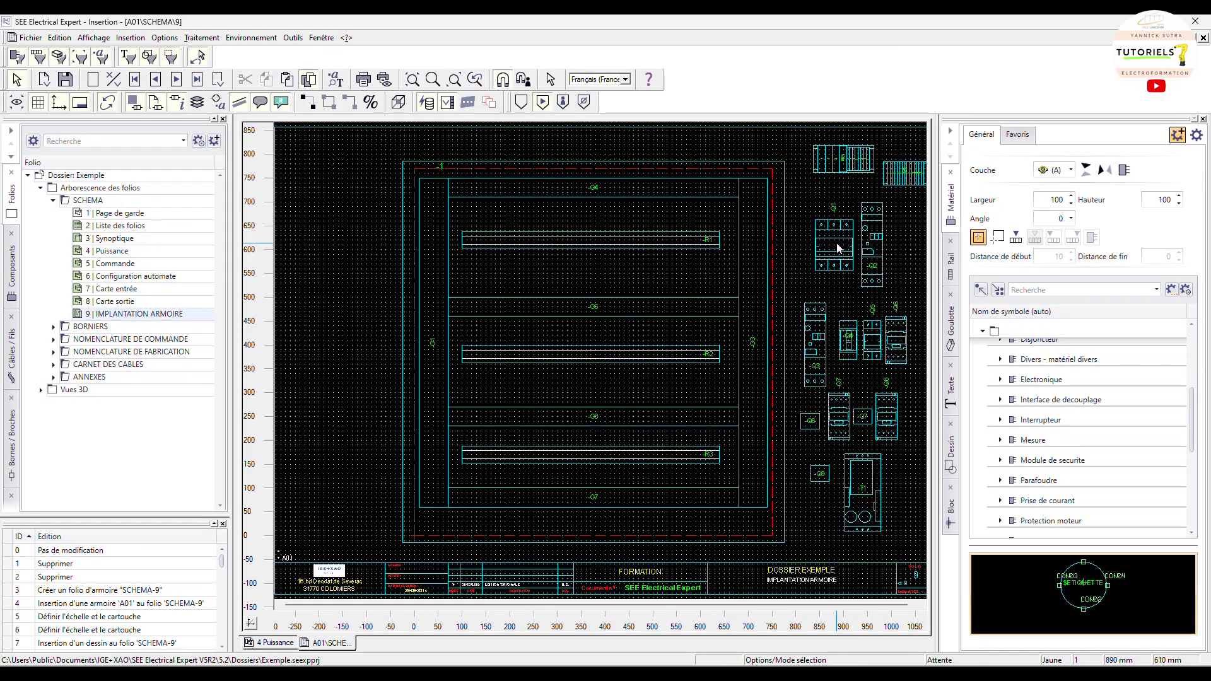
{"action": "left_click", "coordinate": [838, 248]}
{"action": "left_click_drag", "start_coordinate": [841, 252], "coordinate": [685, 248]}
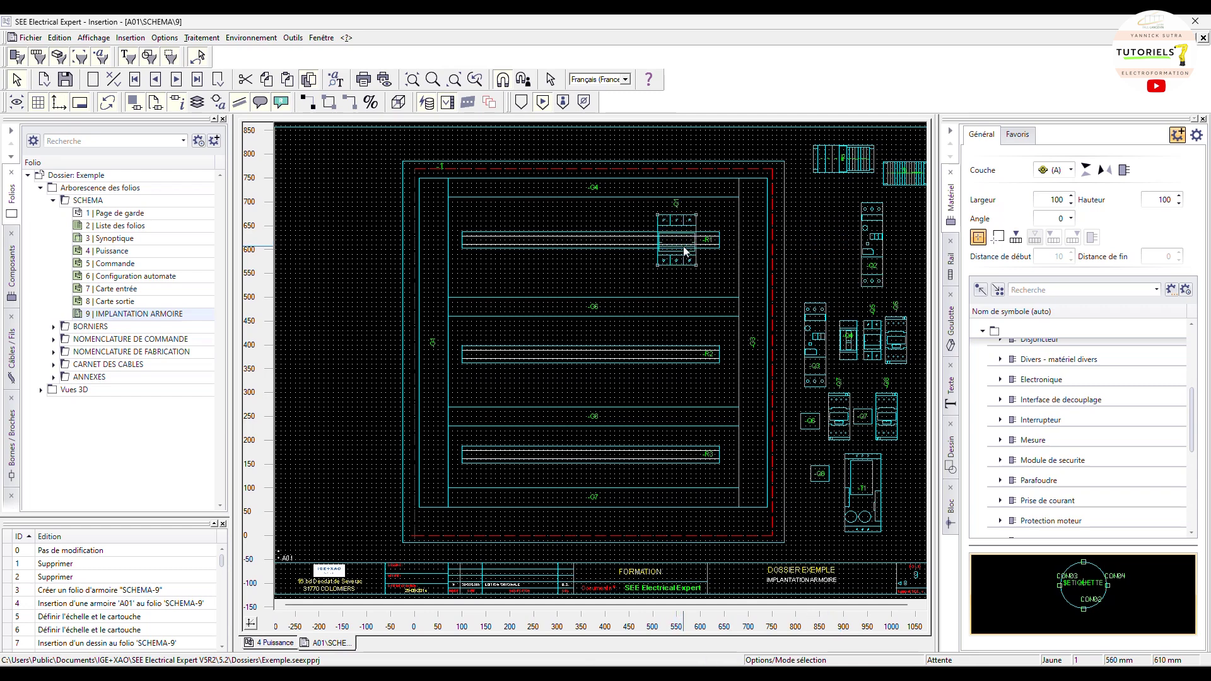
- Move Q1 off upper rail R1 to the free area beside the cabinet, next to Q2
{"action": "scroll", "coordinate": [686, 247], "scroll_direction": "up", "scroll_amount": 2}
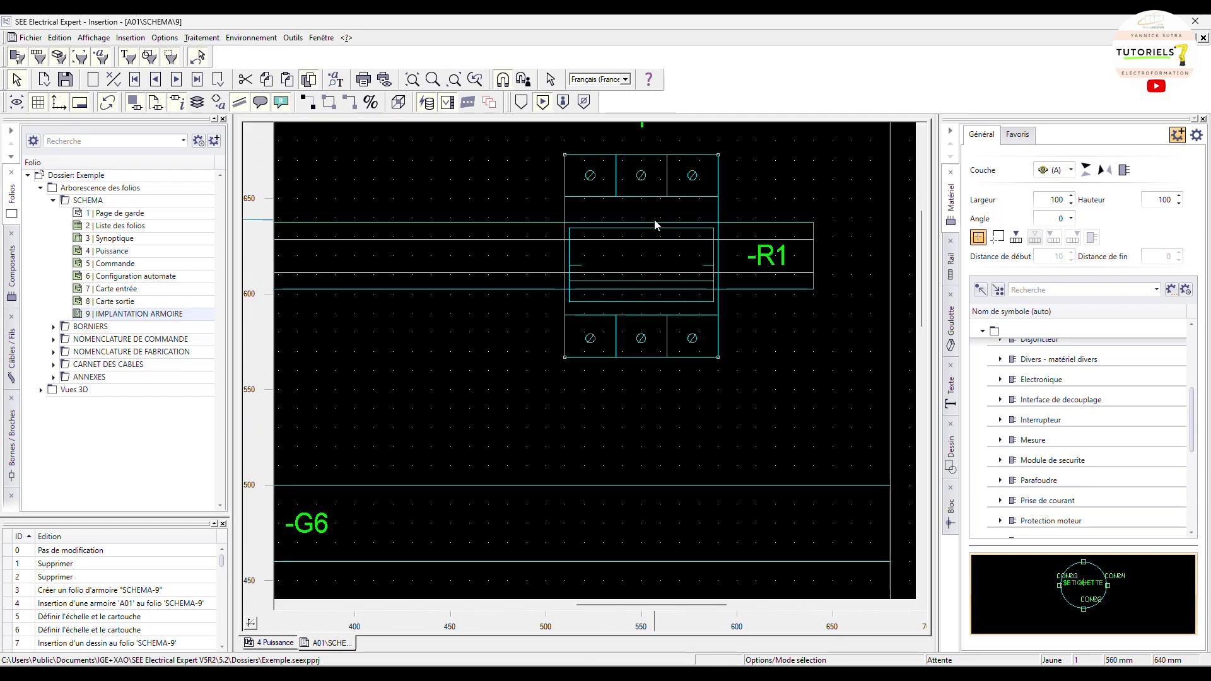
{"action": "scroll", "coordinate": [544, 248], "scroll_direction": "down", "scroll_amount": 1}
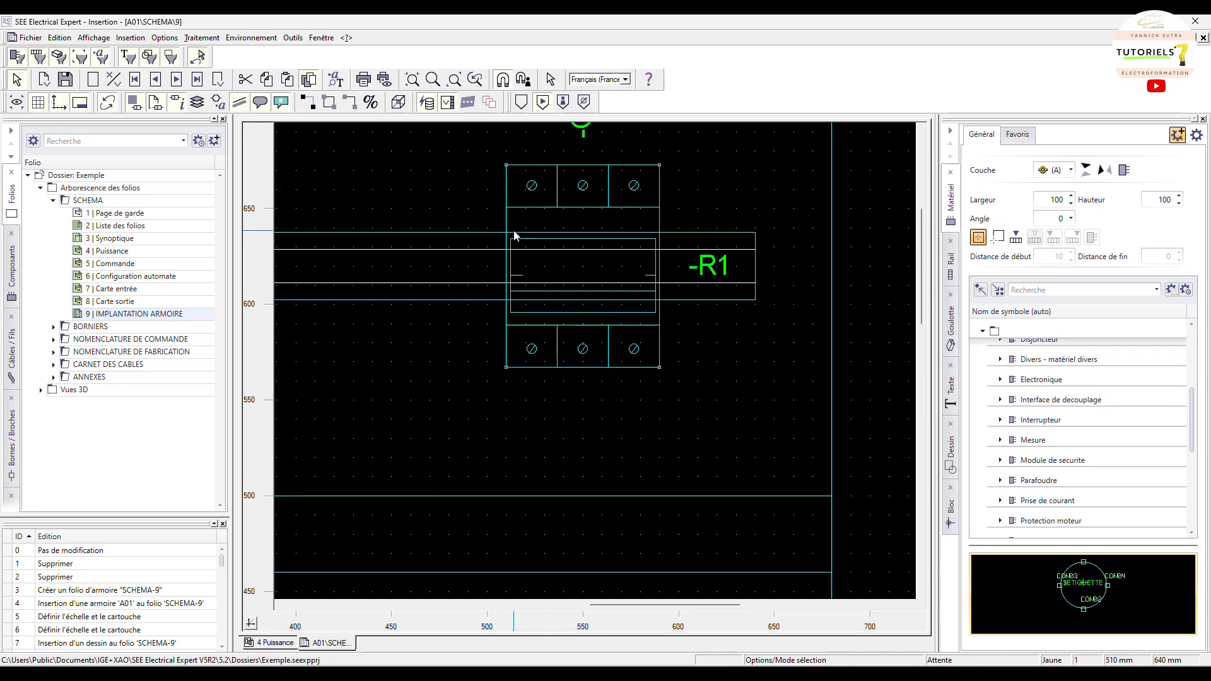
{"action": "scroll", "coordinate": [608, 232], "scroll_direction": "down", "scroll_amount": 2}
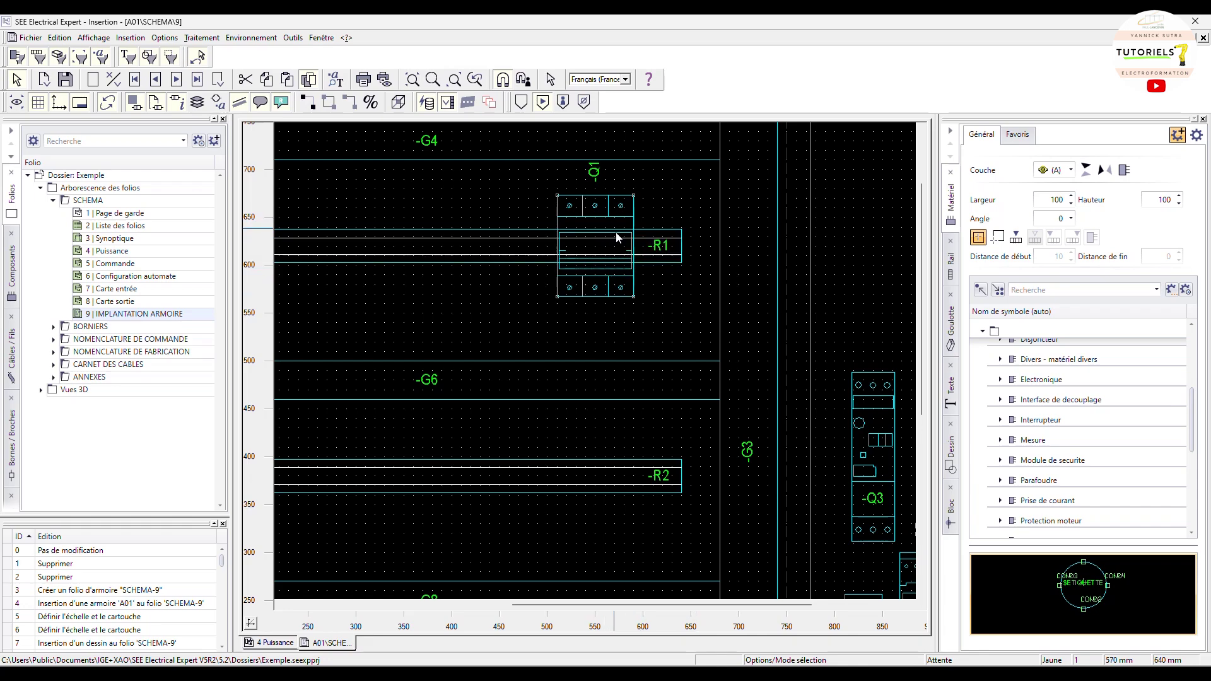
{"action": "scroll", "coordinate": [623, 234], "scroll_direction": "down", "scroll_amount": 3}
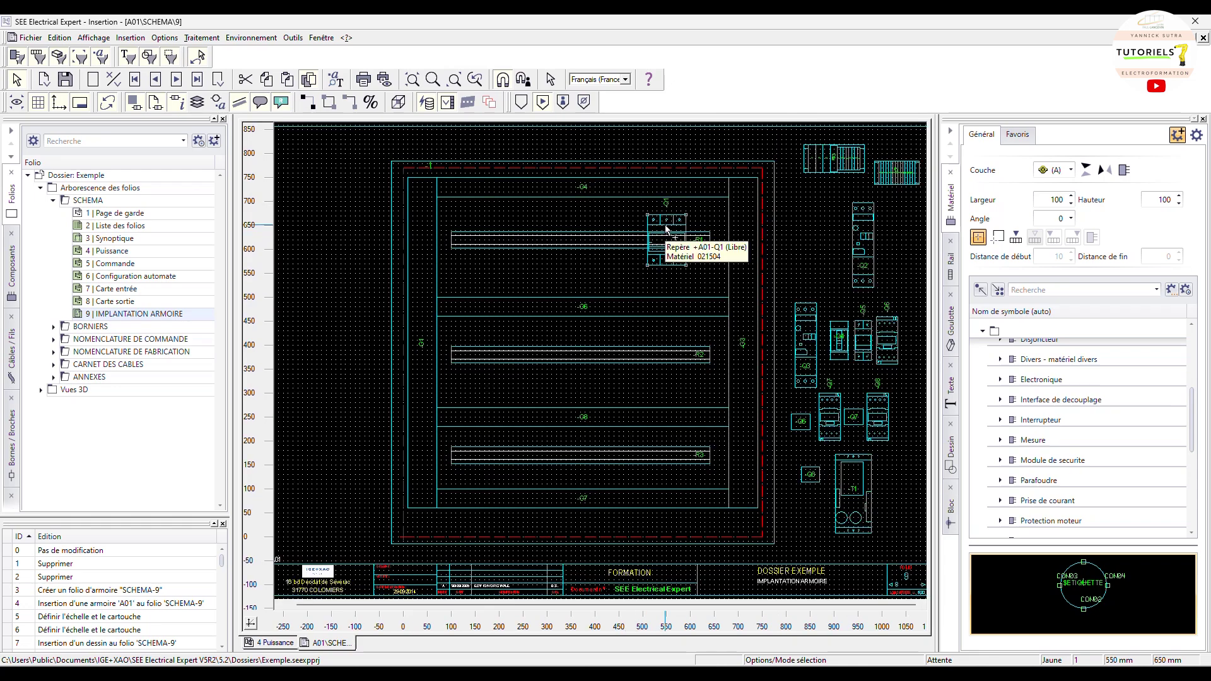
{"action": "left_click_drag", "start_coordinate": [666, 226], "coordinate": [814, 229]}
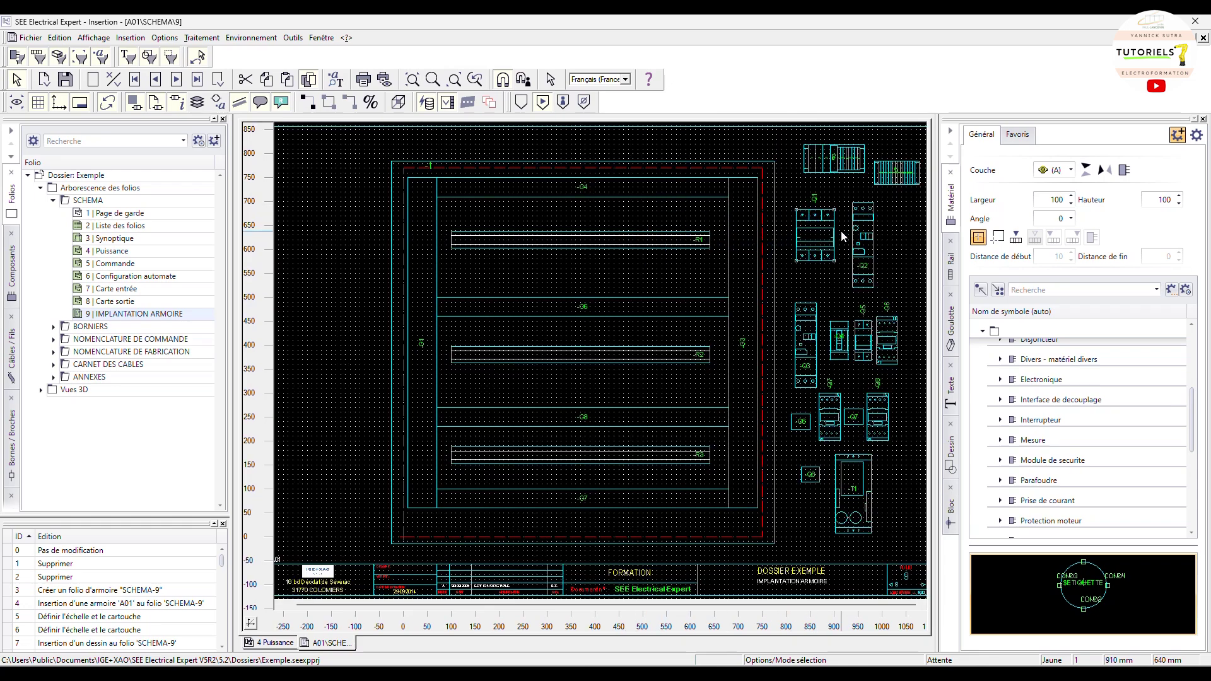
- Turn on automatic positioning on rails and move Q1 from beside the cabinet back onto the right part of rail R1
{"action": "left_click", "coordinate": [1015, 239]}
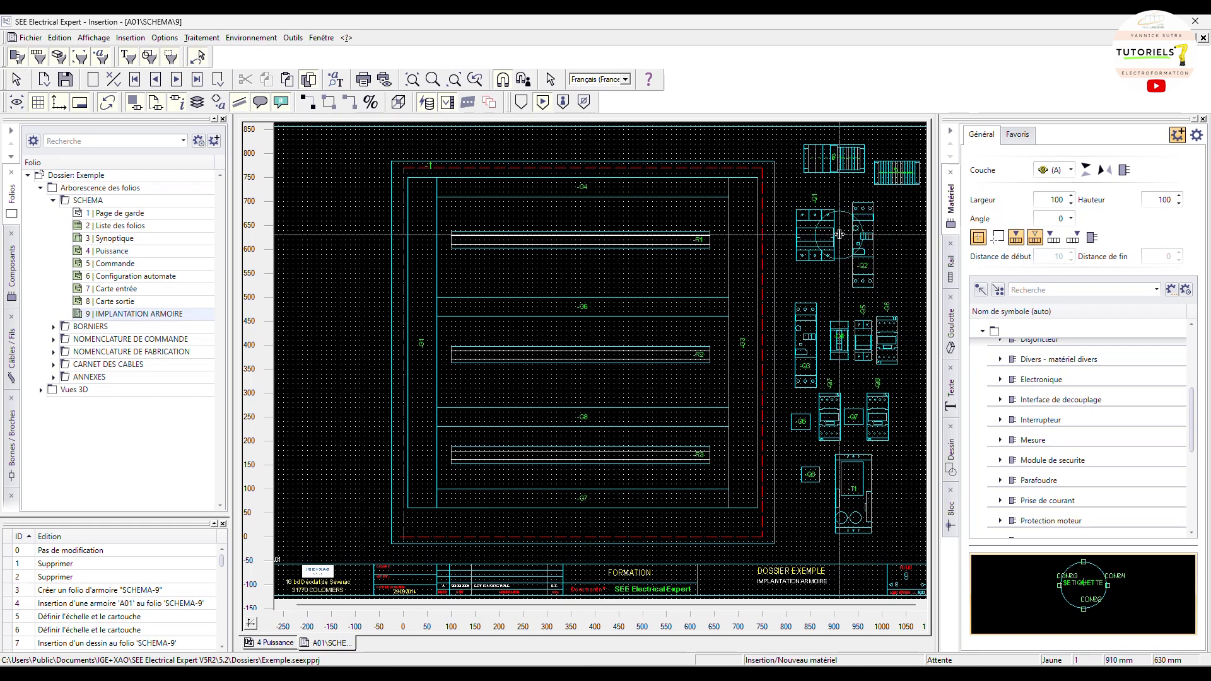
{"action": "key", "text": "Escape"}
{"action": "left_click_drag", "start_coordinate": [820, 234], "coordinate": [678, 247]}
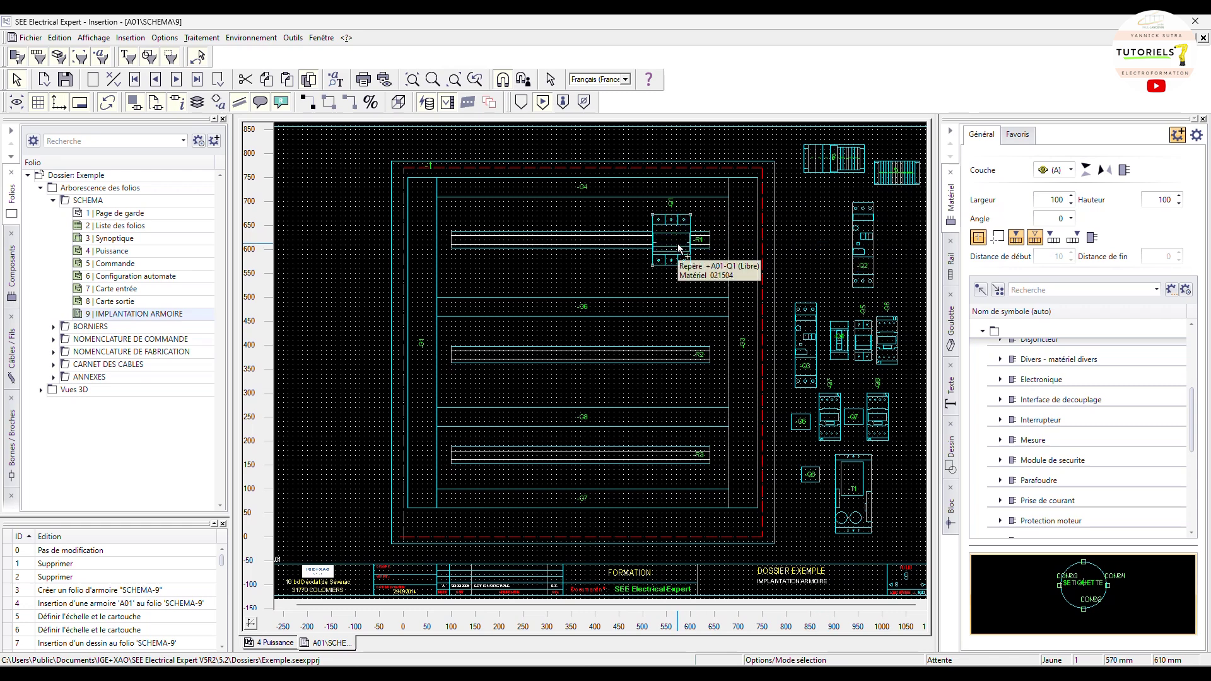
{"action": "scroll", "coordinate": [678, 248], "scroll_direction": "up", "scroll_amount": 4}
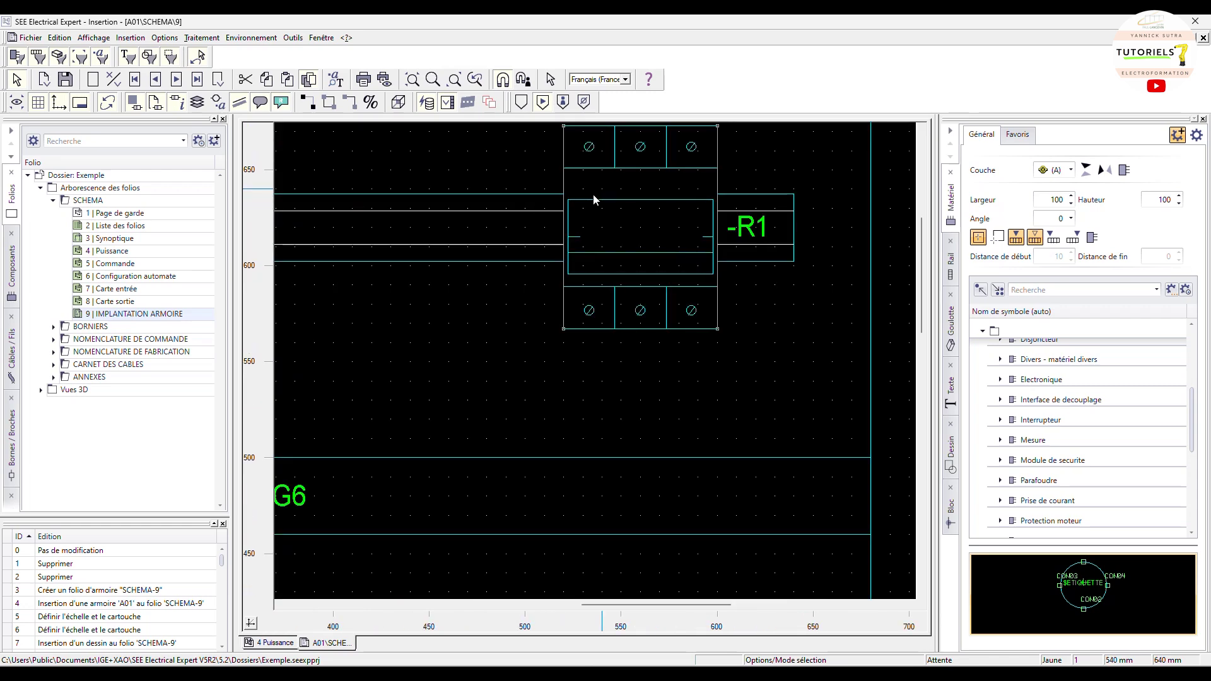
{"action": "scroll", "coordinate": [652, 234], "scroll_direction": "down", "scroll_amount": 2}
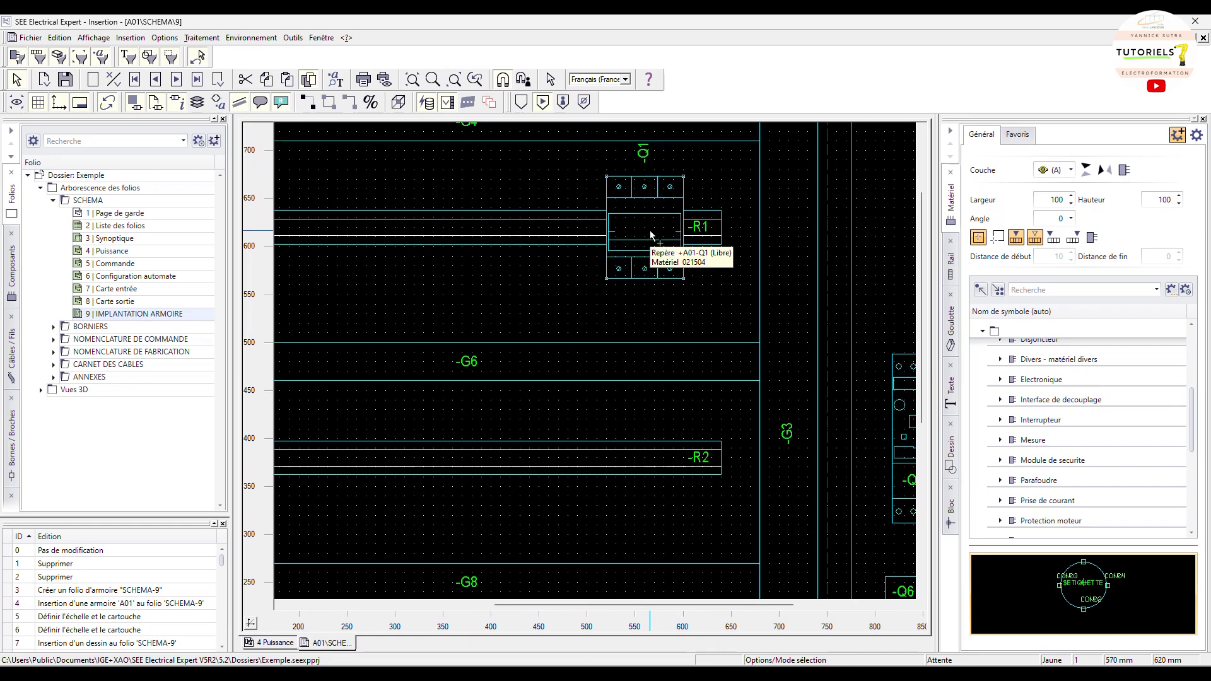
{"action": "scroll", "coordinate": [652, 236], "scroll_direction": "down", "scroll_amount": 2}
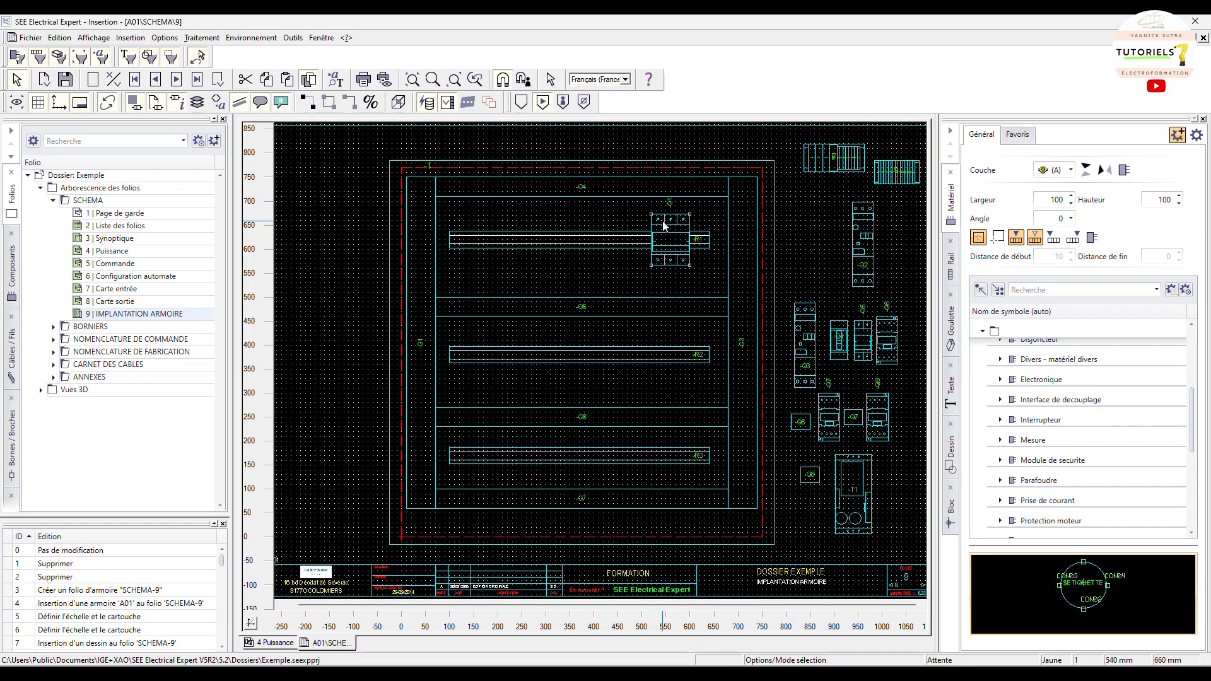
- Slide Q1 along rail R1 about 20 mm to the left
{"action": "scroll", "coordinate": [665, 231], "scroll_direction": "up", "scroll_amount": 2}
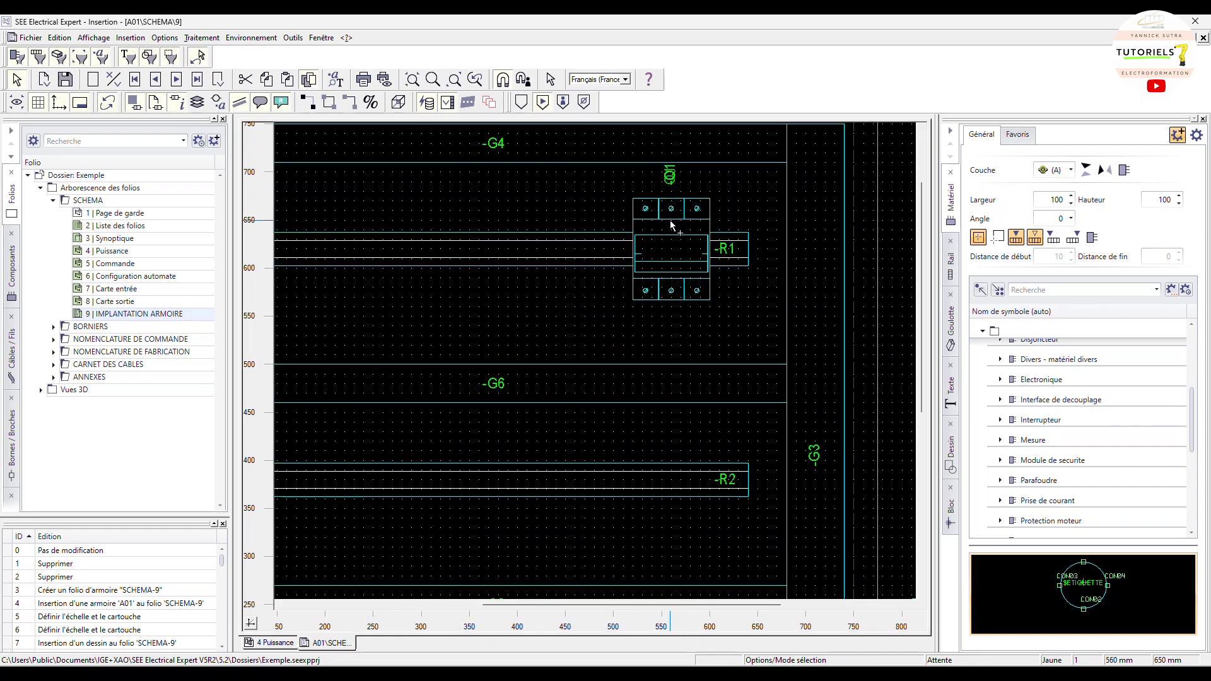
{"action": "left_click", "coordinate": [660, 225]}
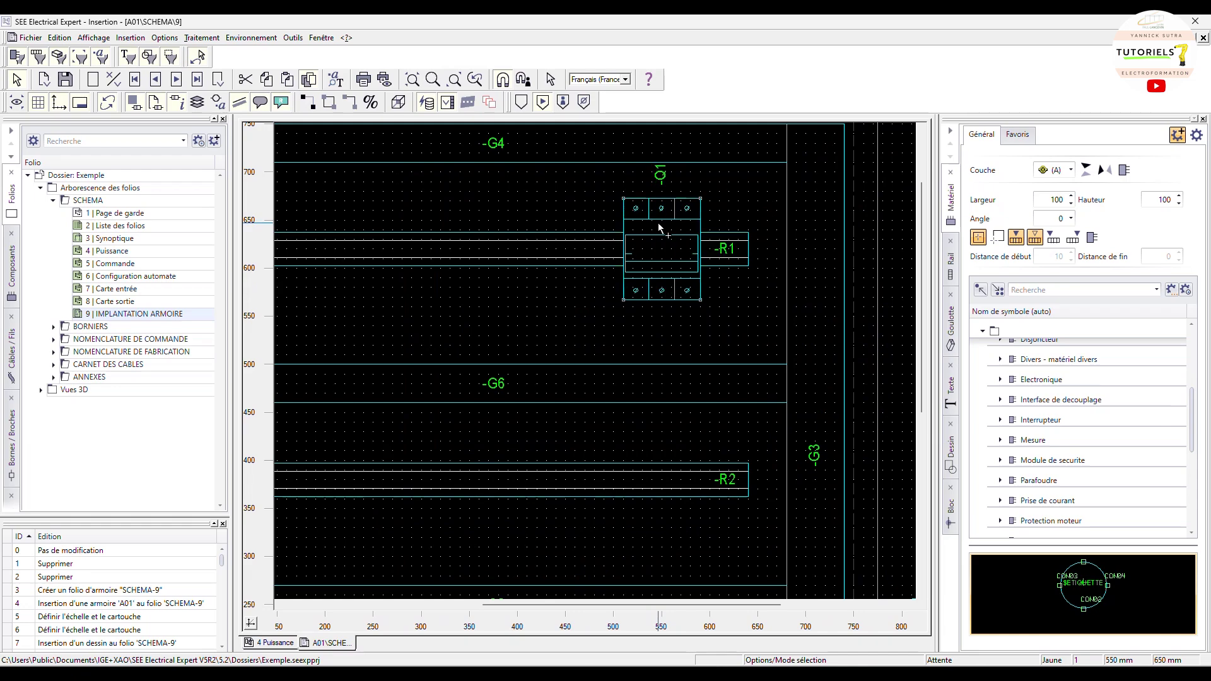
{"action": "left_click_drag", "start_coordinate": [659, 224], "coordinate": [649, 224]}
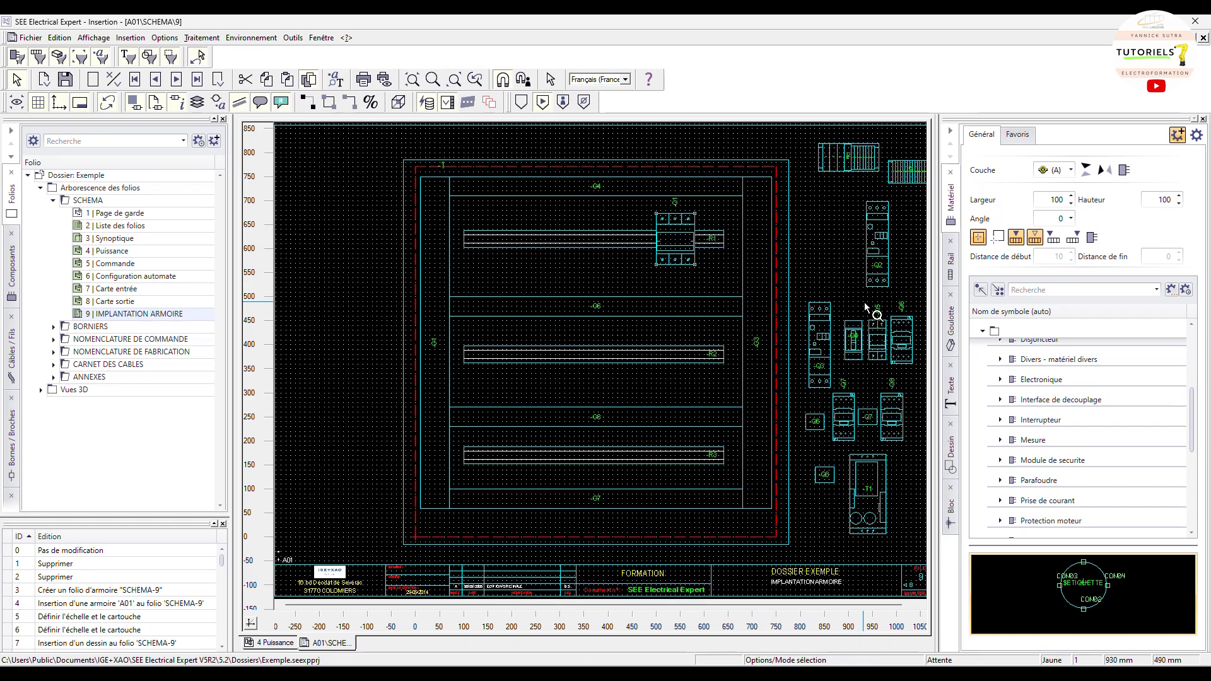
- Move Q2 from beside the cabinet onto the left part of upper rail R1
{"action": "scroll", "coordinate": [864, 301], "scroll_direction": "down", "scroll_amount": 1}
{"action": "scroll", "coordinate": [879, 256], "scroll_direction": "up", "scroll_amount": 1}
{"action": "scroll", "coordinate": [883, 253], "scroll_direction": "down", "scroll_amount": 1}
{"action": "left_click_drag", "start_coordinate": [883, 230], "coordinate": [505, 238]}
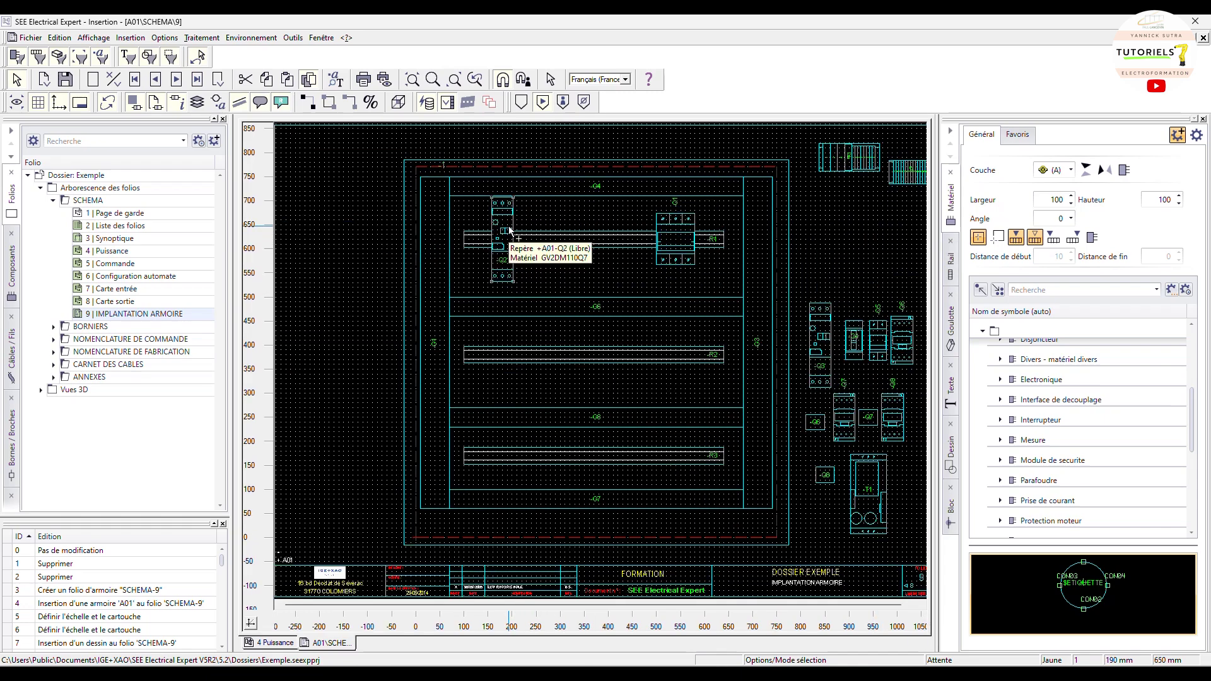
{"action": "scroll", "coordinate": [493, 247], "scroll_direction": "up", "scroll_amount": 2}
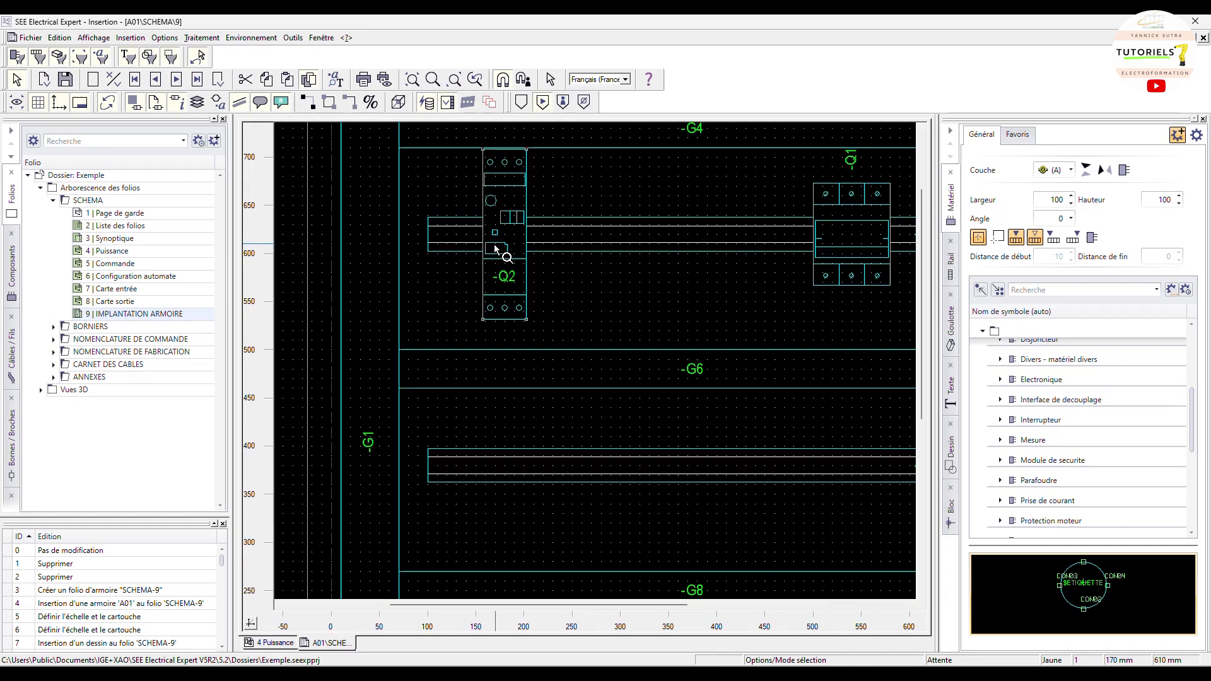
- Lengthen rail R1 by stretching its left end about 20 mm towards duct G1
{"action": "left_click", "coordinate": [423, 230]}
{"action": "left_click_drag", "start_coordinate": [424, 230], "coordinate": [410, 224]}
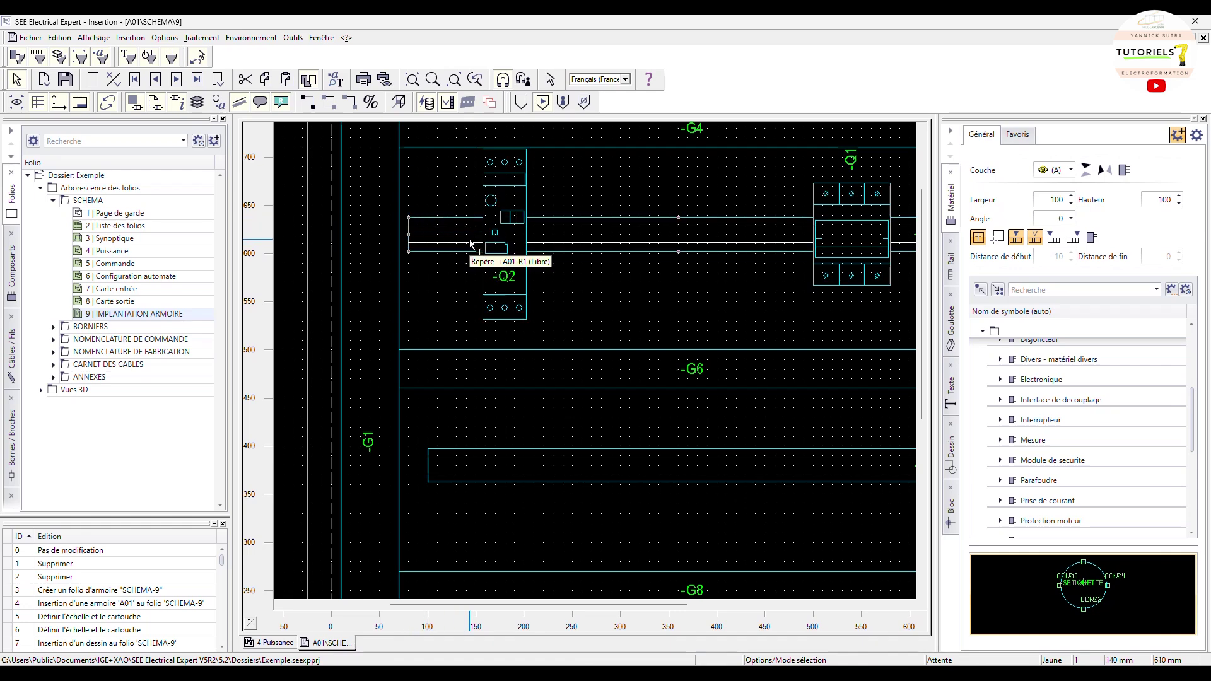
{"action": "left_click", "coordinate": [441, 208]}
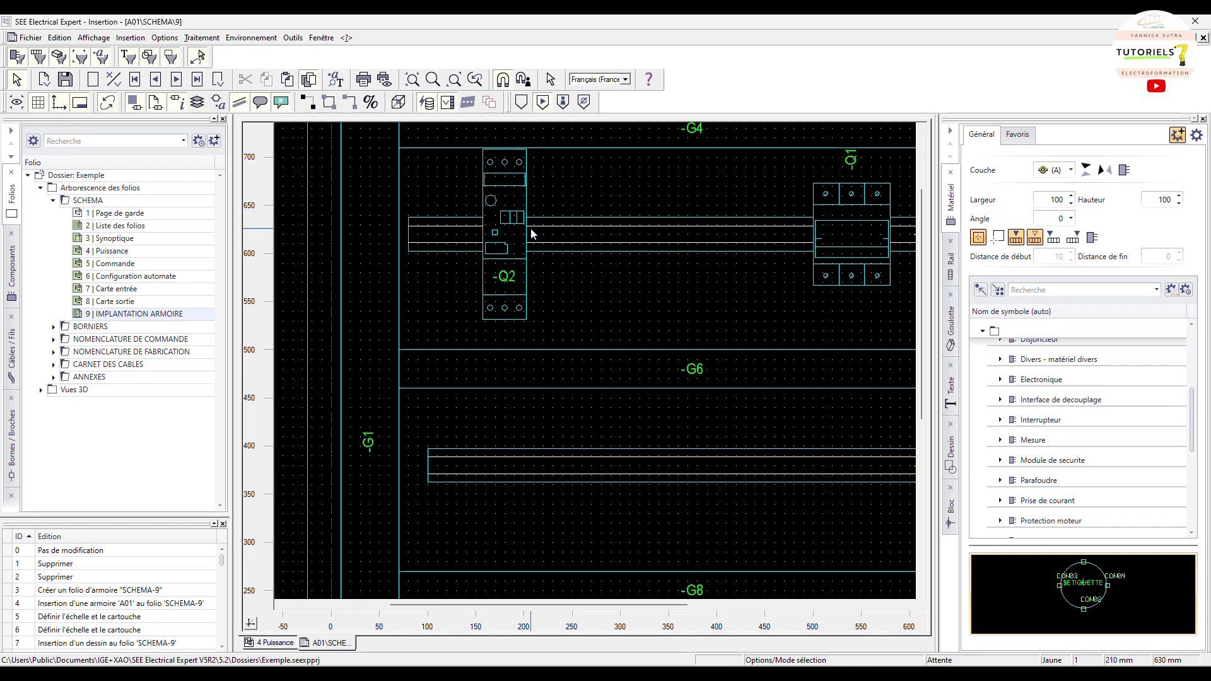
- Move rail R1 down about 10 mm together with Q1 and Q2
{"action": "scroll", "coordinate": [575, 269], "scroll_direction": "down", "scroll_amount": 2}
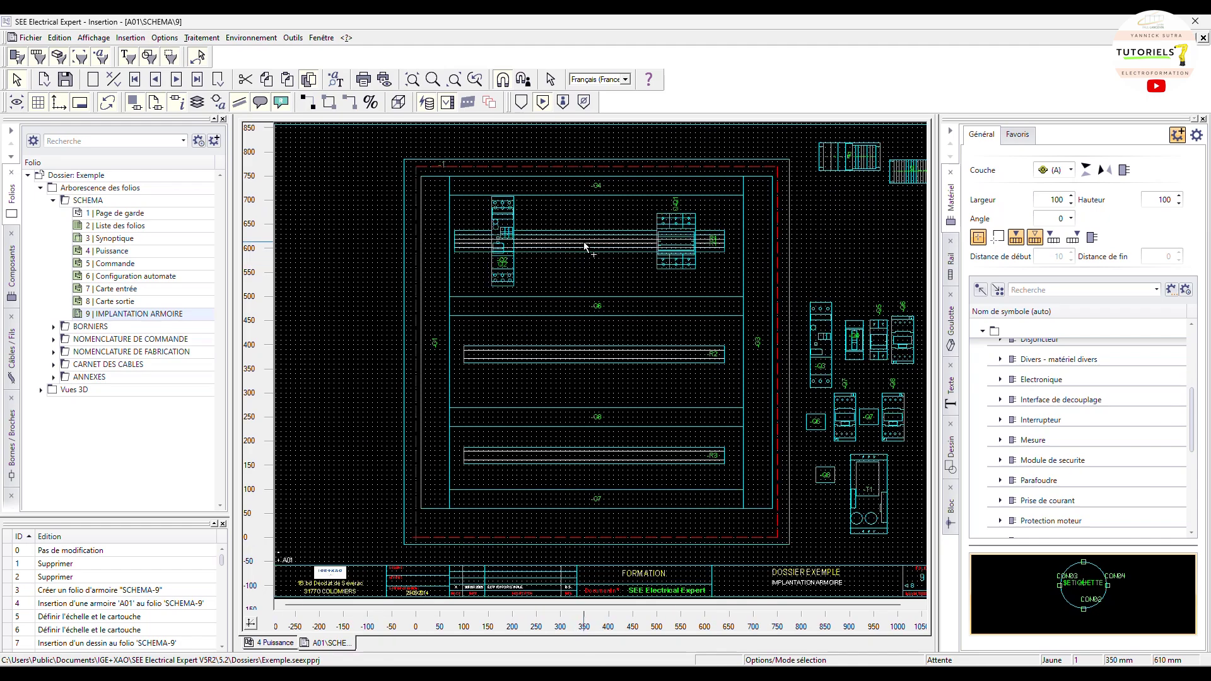
{"action": "left_click", "coordinate": [584, 246]}
{"action": "scroll", "coordinate": [726, 240], "scroll_direction": "up", "scroll_amount": 2}
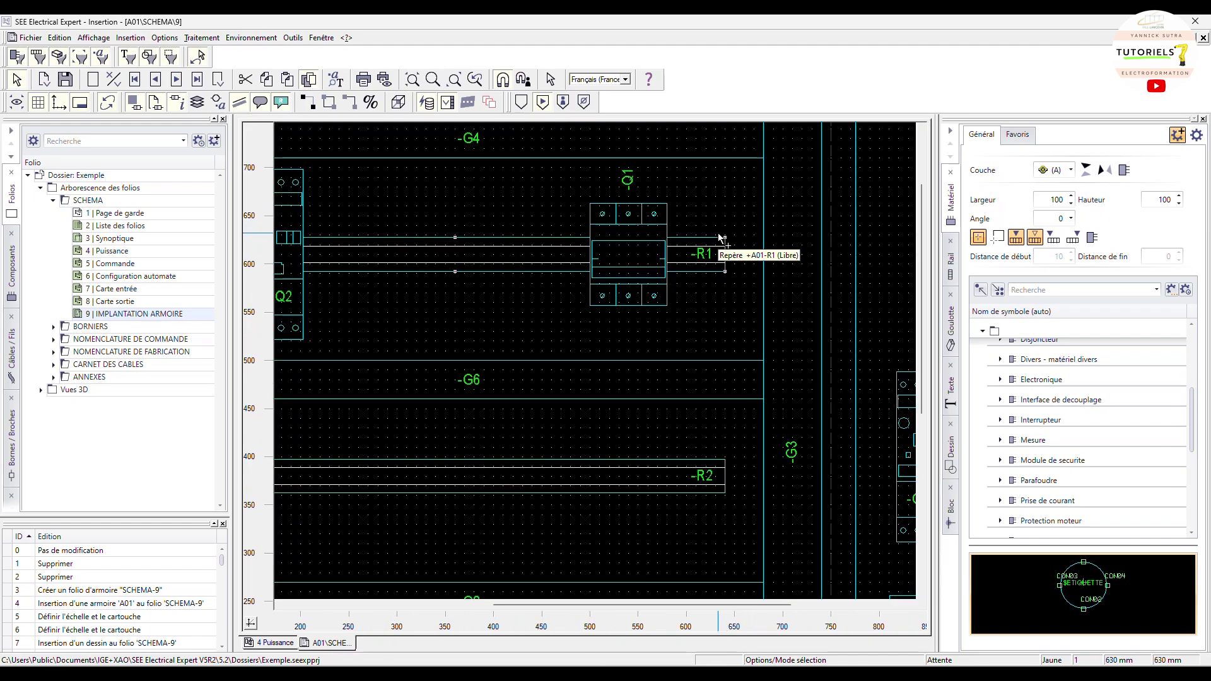
{"action": "scroll", "coordinate": [718, 232], "scroll_direction": "down", "scroll_amount": 2}
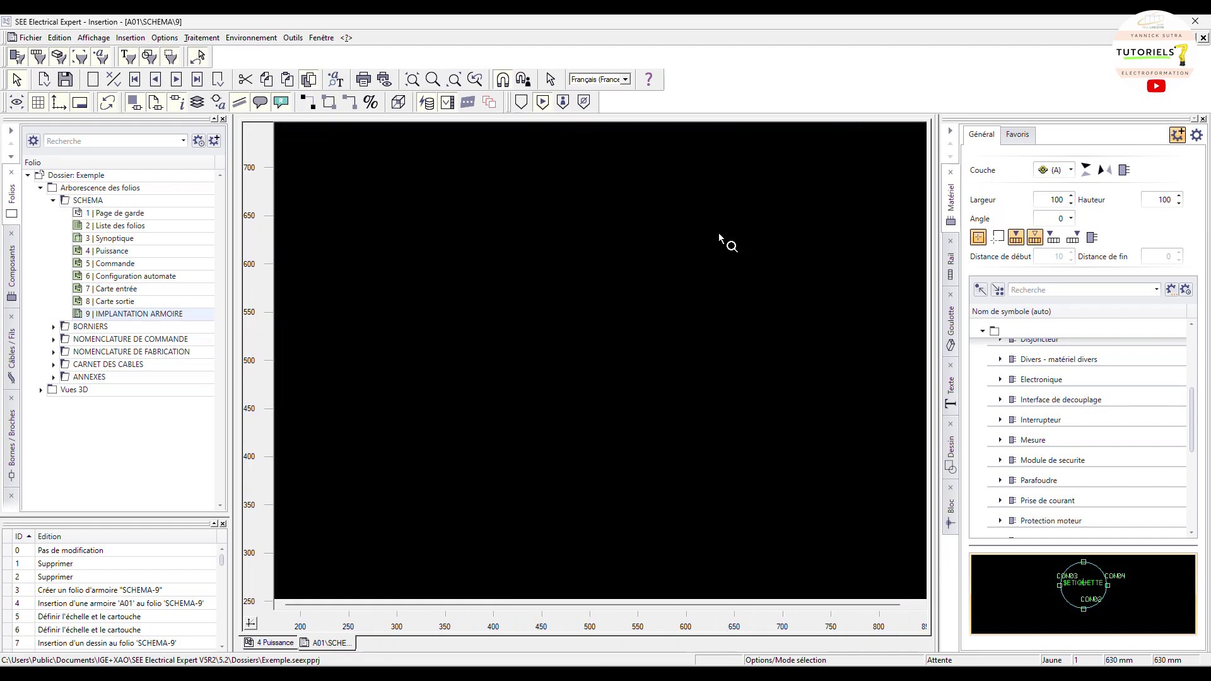
- Switch the positioning to the start of the rail with a start distance of 10 mm and place Q2 at R1's left end
{"action": "left_click", "coordinate": [1053, 238]}
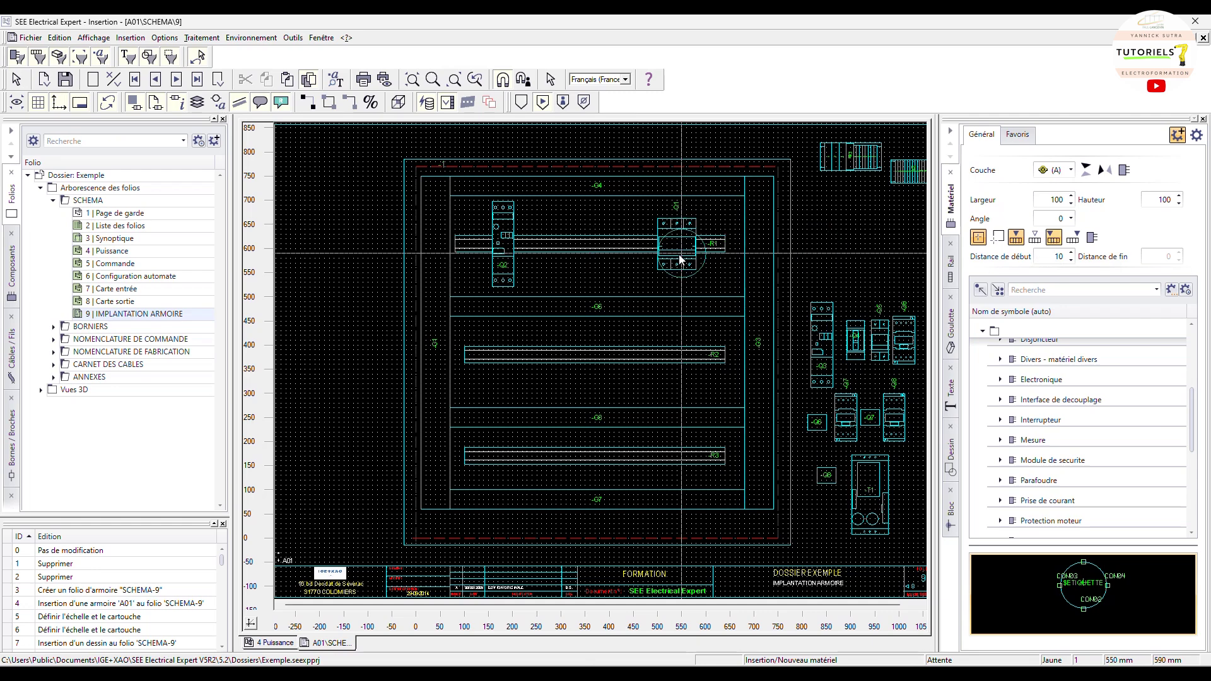
{"action": "left_click", "coordinate": [514, 236]}
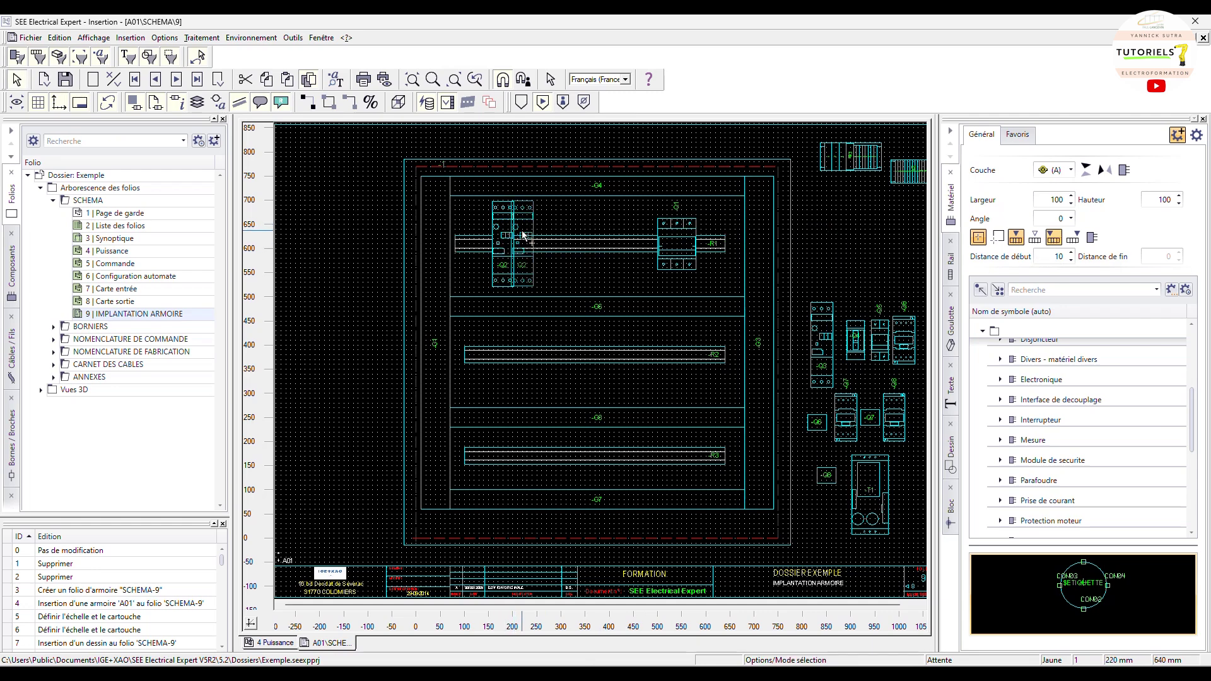
{"action": "left_click_drag", "start_coordinate": [521, 233], "coordinate": [460, 234]}
{"action": "scroll", "coordinate": [461, 234], "scroll_direction": "up", "scroll_amount": 3}
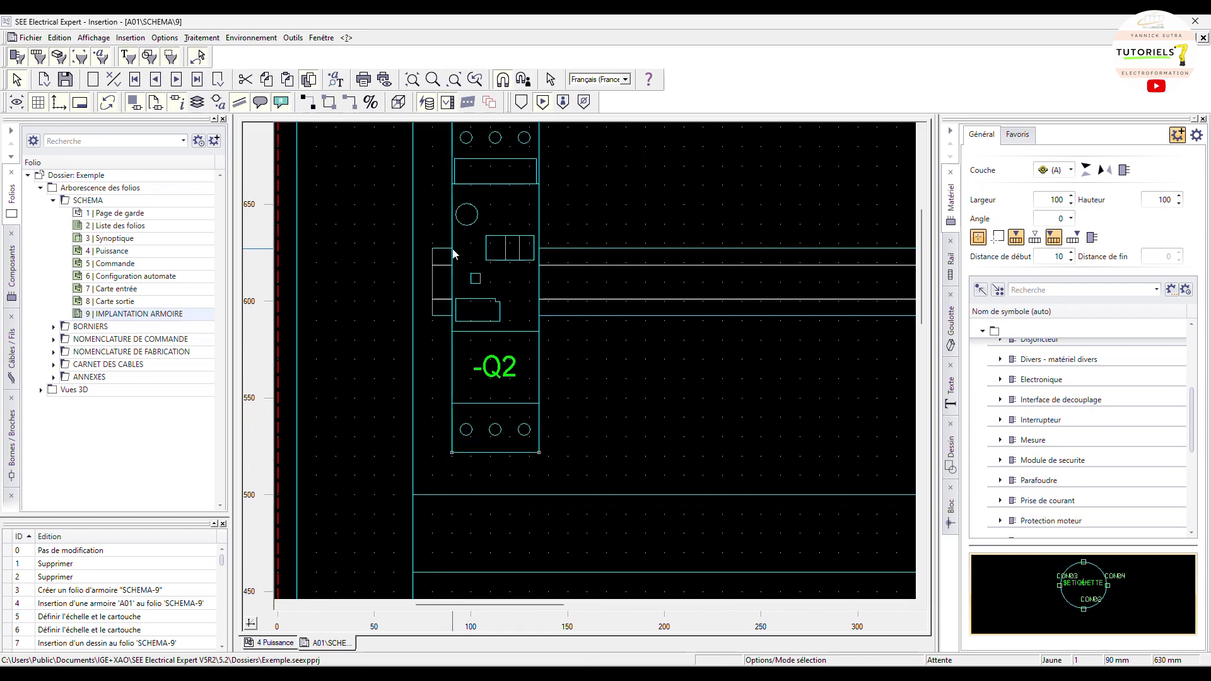
- Set the start distance to 0 mm and move Q2 flush with the left end of rail R1
{"action": "double_click", "coordinate": [1060, 256]}
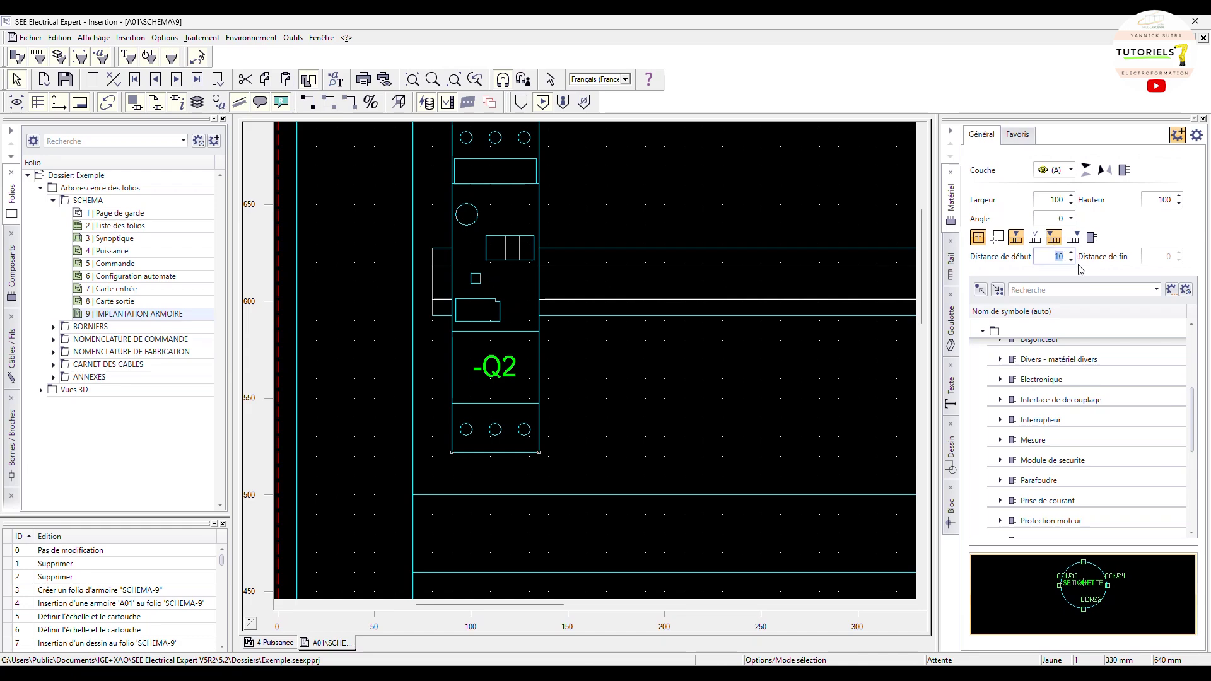
{"action": "type", "text": "0"}
{"action": "key", "text": "Escape"}
{"action": "mouse_move", "coordinate": [489, 220]}
{"action": "left_mouse_down"}
{"action": "mouse_move", "coordinate": [507, 216]}
{"action": "mouse_move", "coordinate": [470, 219]}
{"action": "left_mouse_up"}
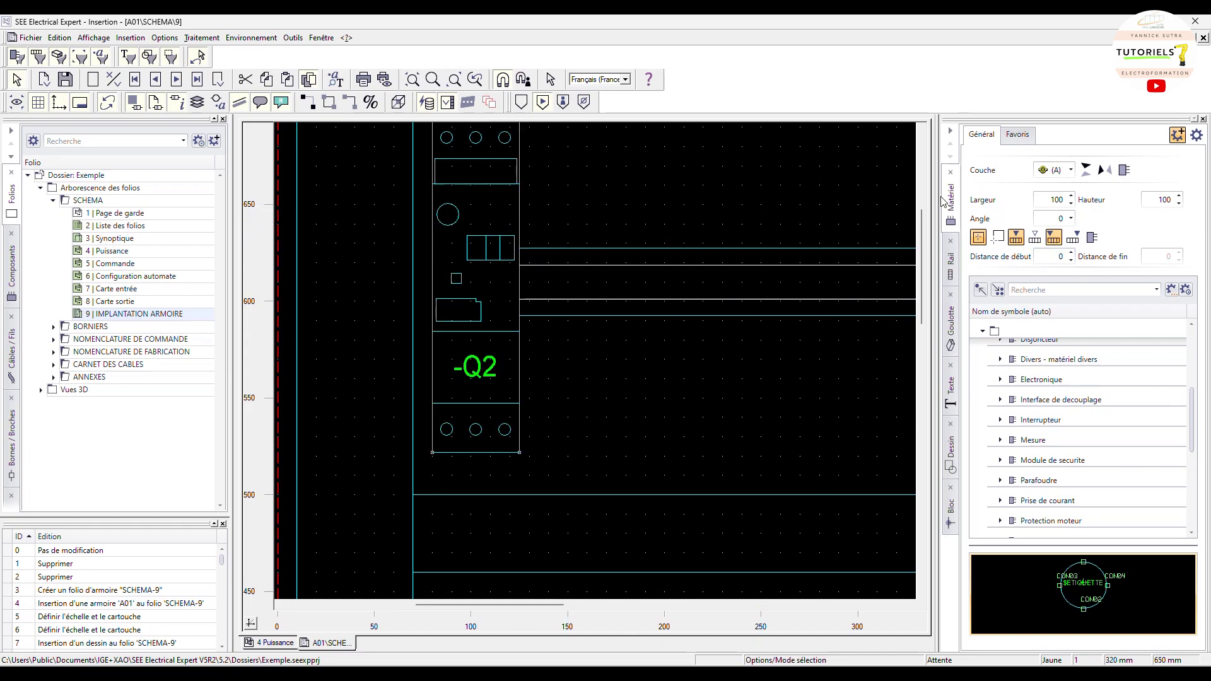
- Set the start distance to 10 mm and reposition Q2 at the left end of rail R1
{"action": "type", "text": "1"}
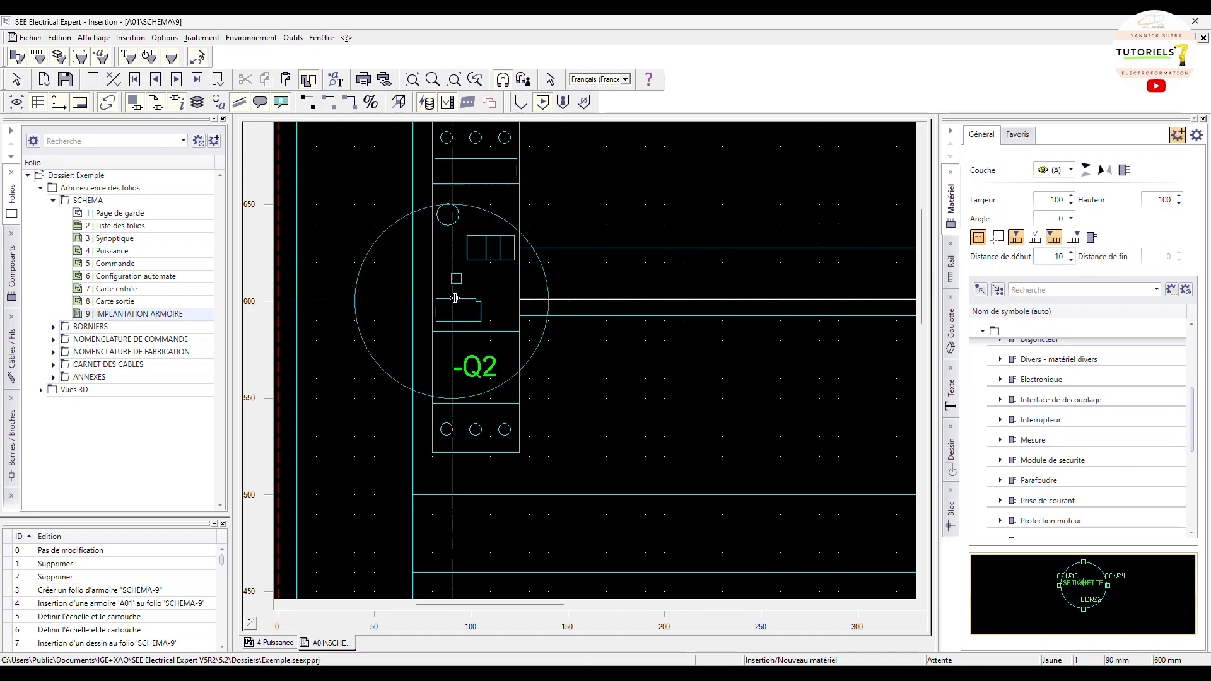
{"action": "key", "text": "Escape"}
{"action": "left_click_drag", "start_coordinate": [474, 228], "coordinate": [509, 230]}
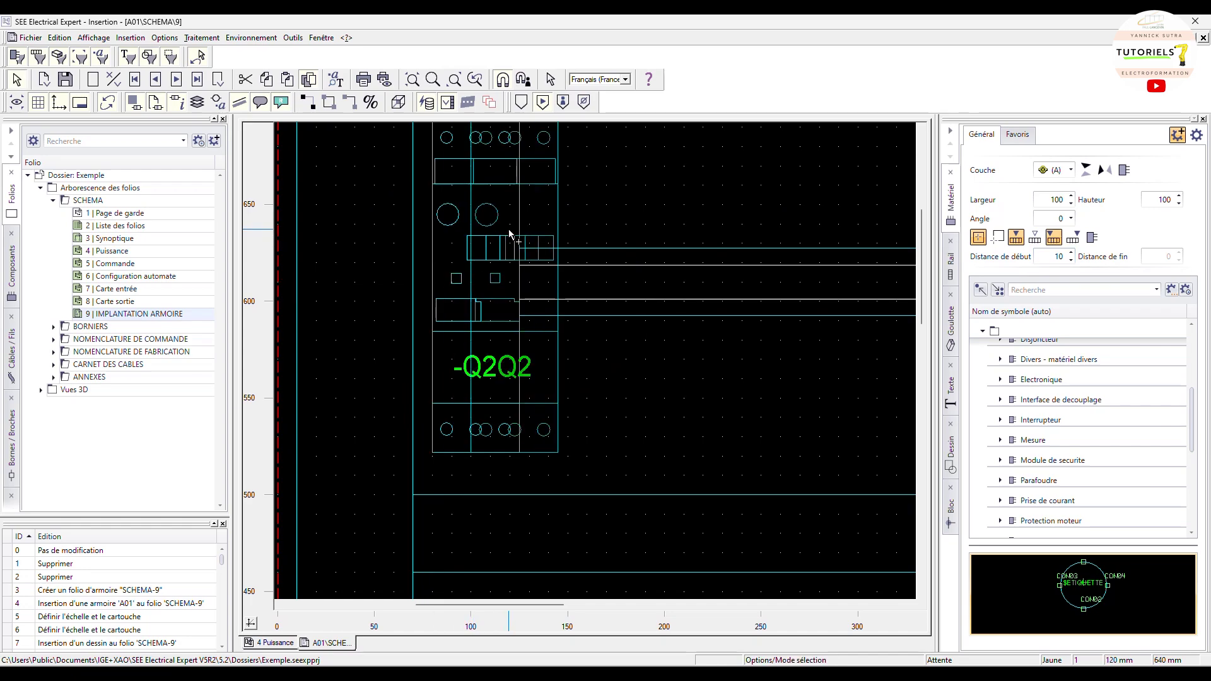
- Switch the positioning to the end of the rail and place Q1 10 mm from R1's right end
{"action": "left_click", "coordinate": [1073, 238]}
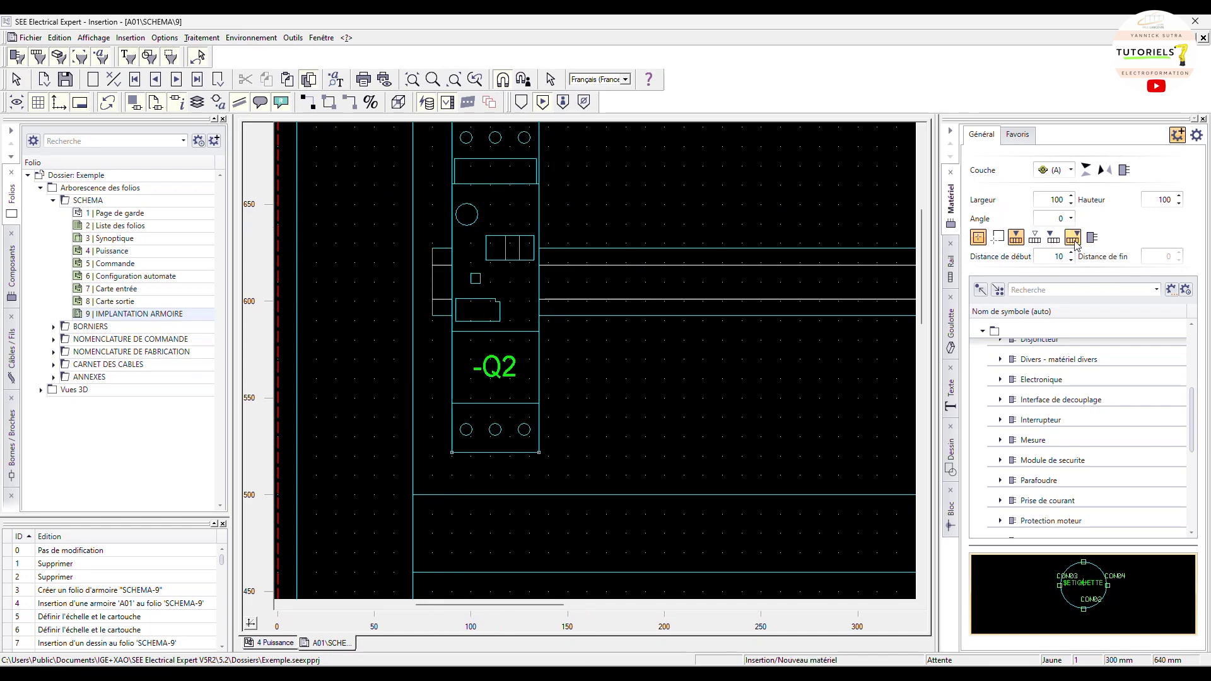
{"action": "scroll", "coordinate": [694, 375], "scroll_direction": "down", "scroll_amount": 4}
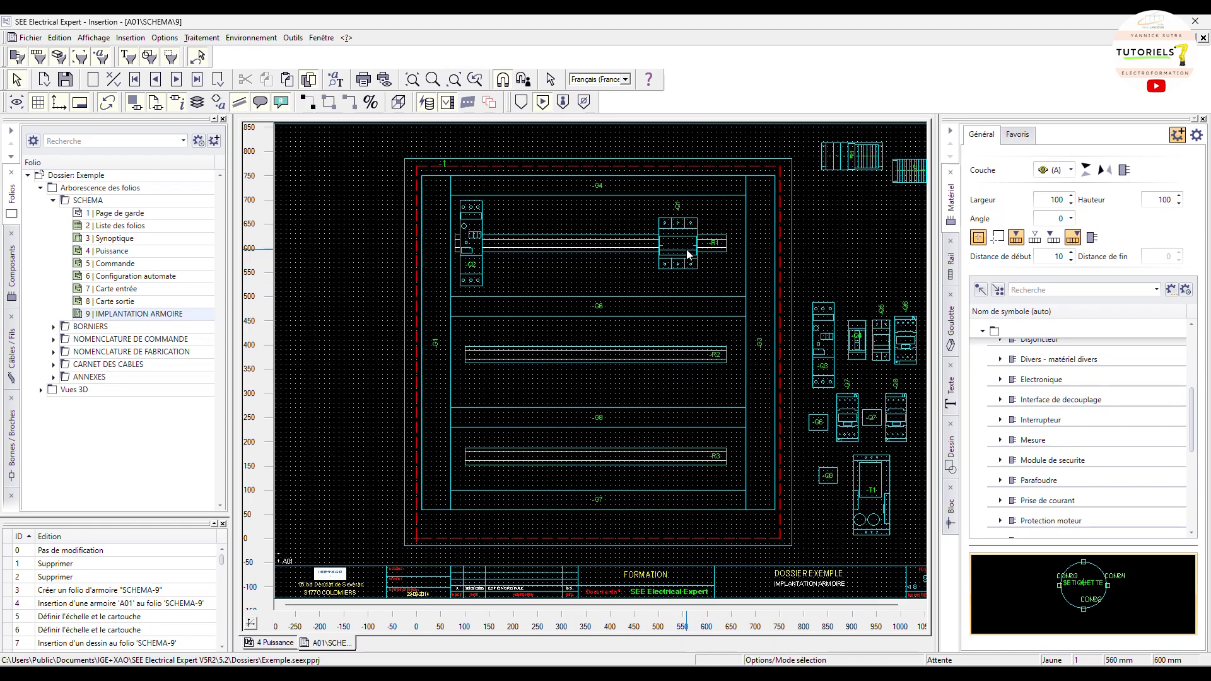
{"action": "left_click", "coordinate": [650, 248]}
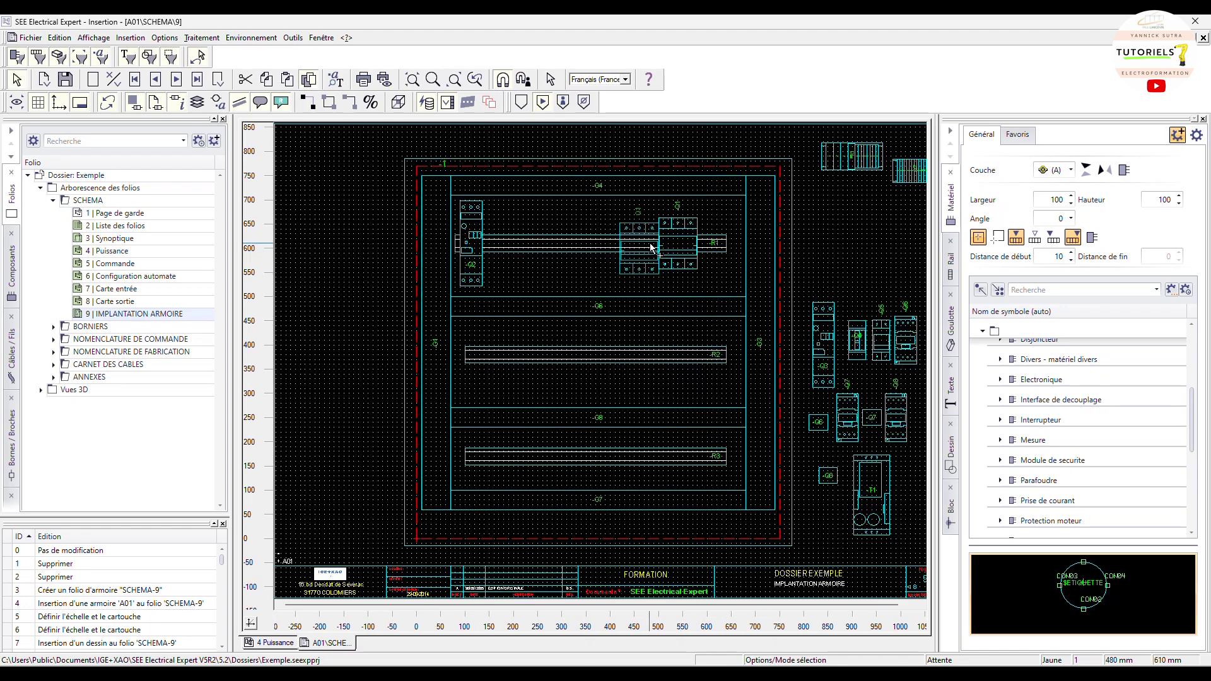
{"action": "left_click_drag", "start_coordinate": [650, 249], "coordinate": [686, 244]}
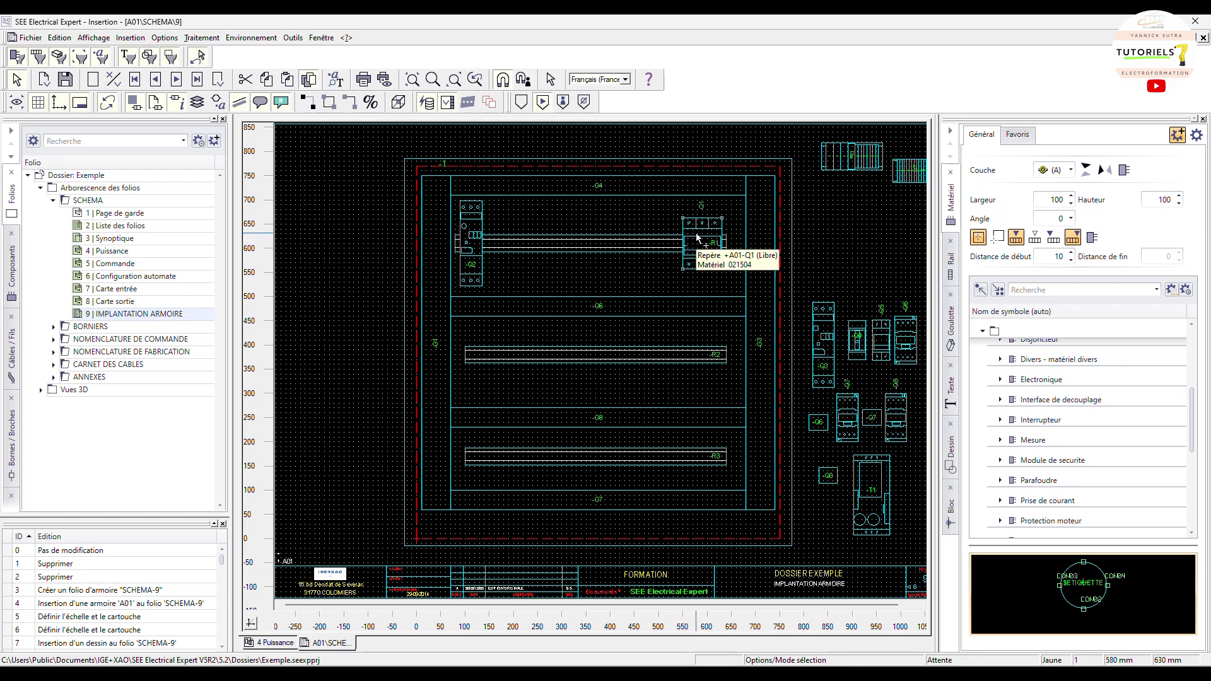
- Set the rail positioning distance to 20 mm and reposition Q1 at the right end of rail R1
{"action": "scroll", "coordinate": [697, 237], "scroll_direction": "up", "scroll_amount": 3}
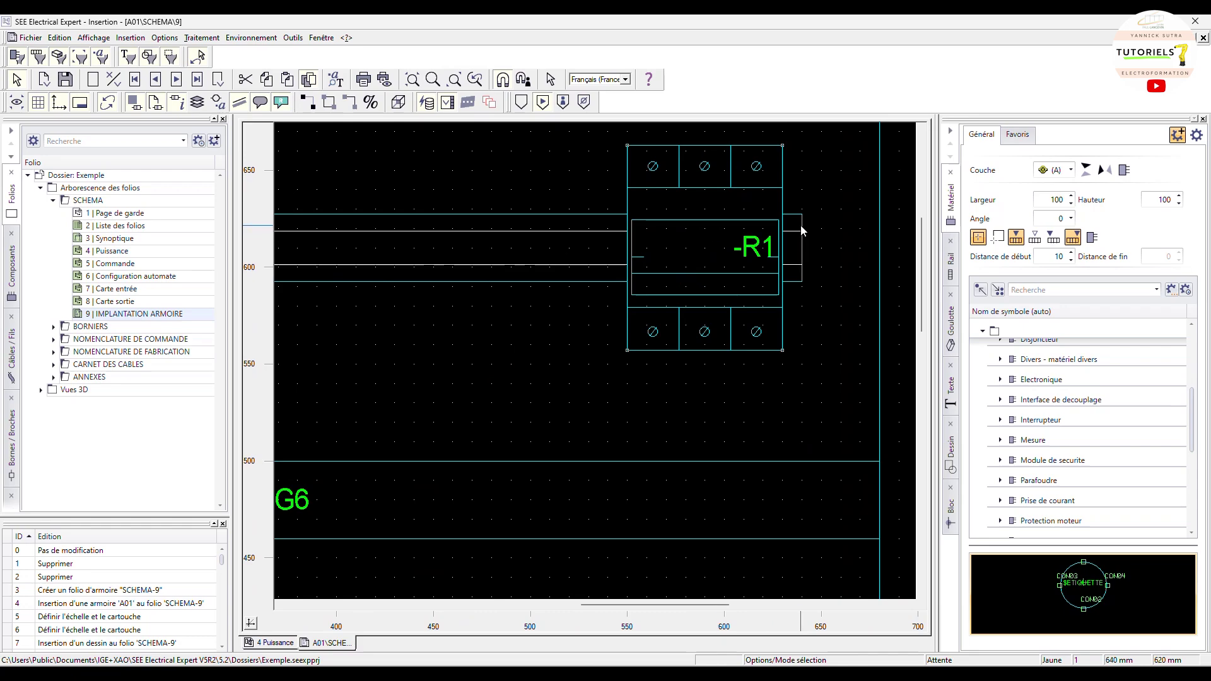
{"action": "double_click", "coordinate": [1066, 257]}
{"action": "type", "text": "2"}
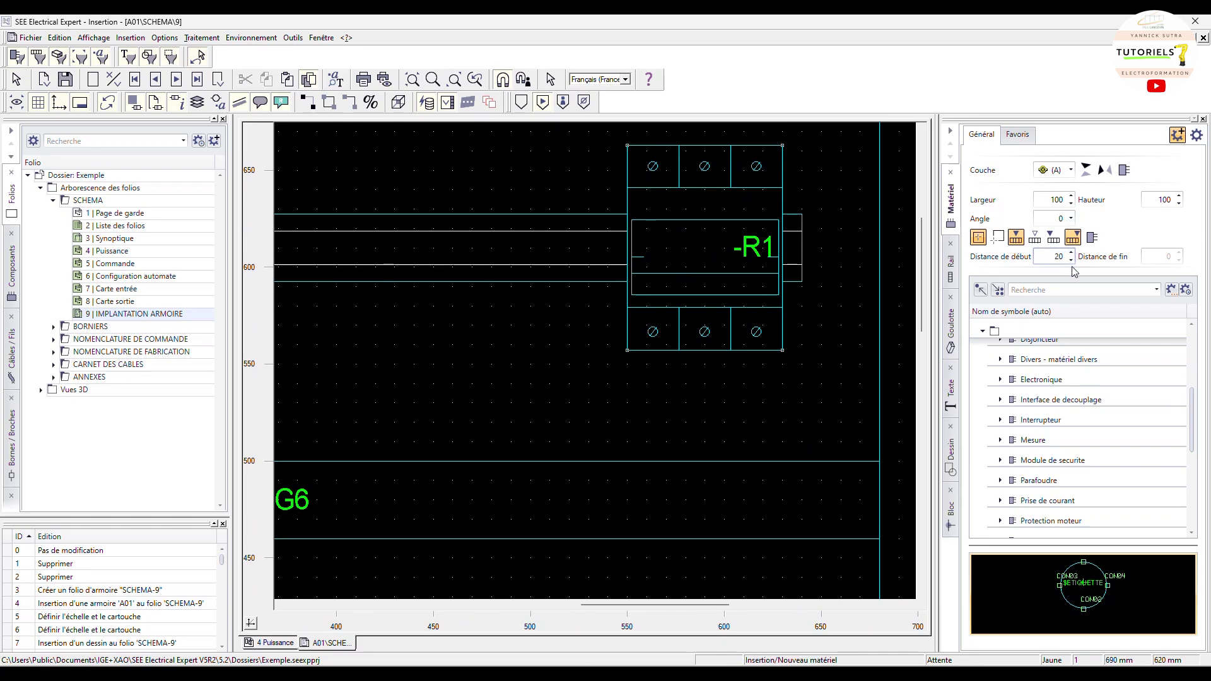
{"action": "left_click", "coordinate": [720, 217]}
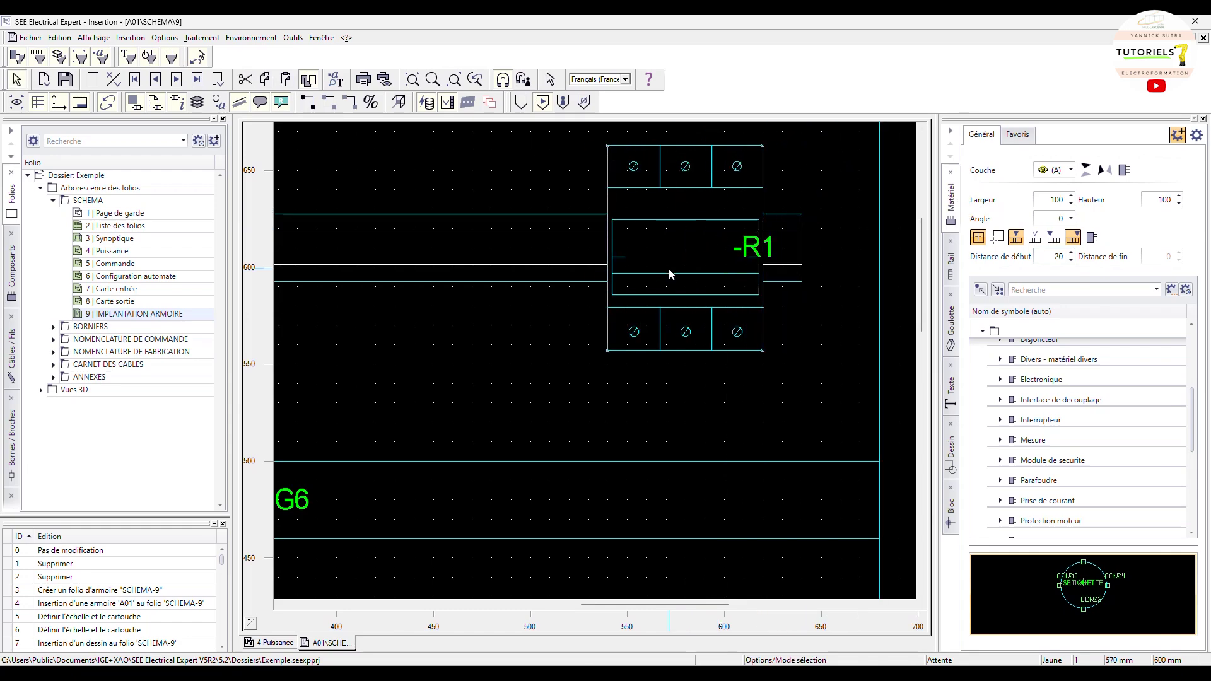
{"action": "left_click_drag", "start_coordinate": [603, 610], "coordinate": [454, 581]}
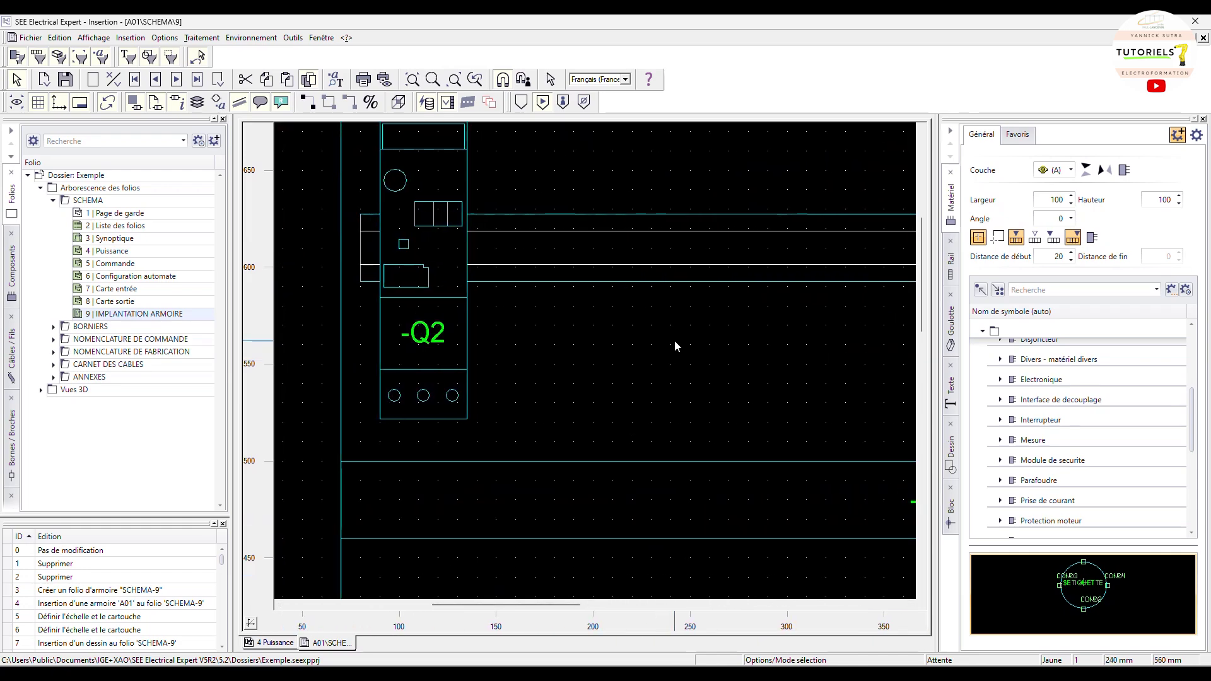
- Set the rail positioning distance to 5 mm and place Q3 on rail R1 beside Q1
{"action": "scroll", "coordinate": [680, 348], "scroll_direction": "down", "scroll_amount": 2}
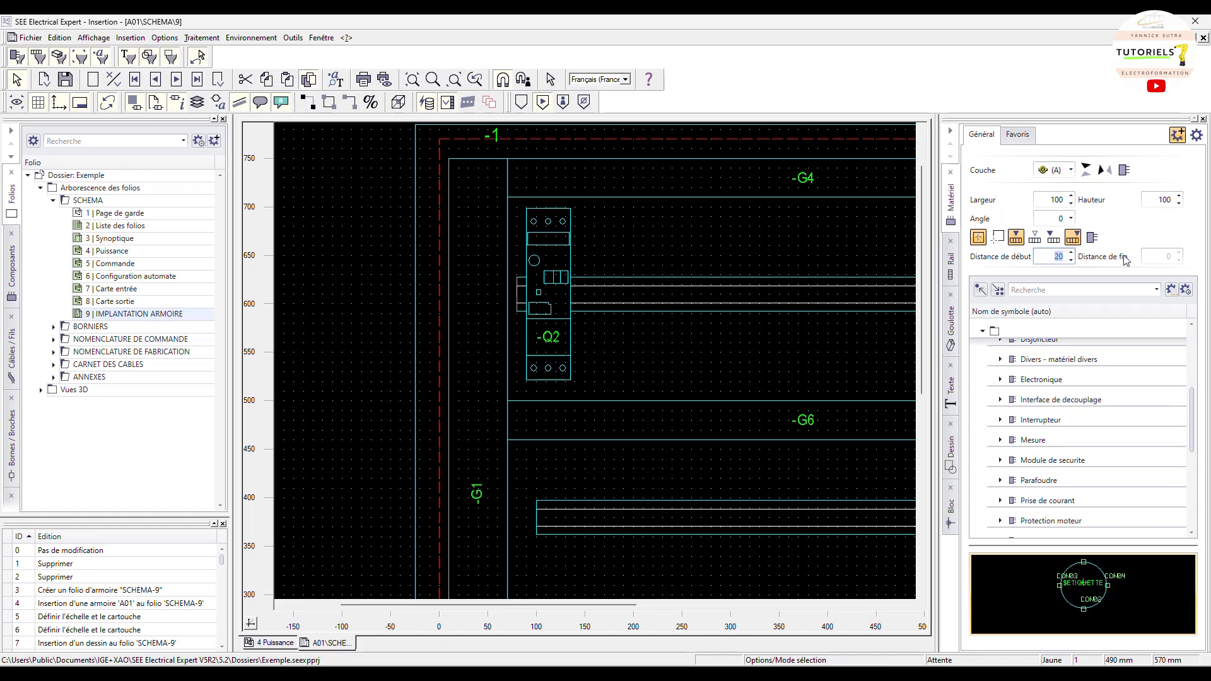
{"action": "type", "text": "5"}
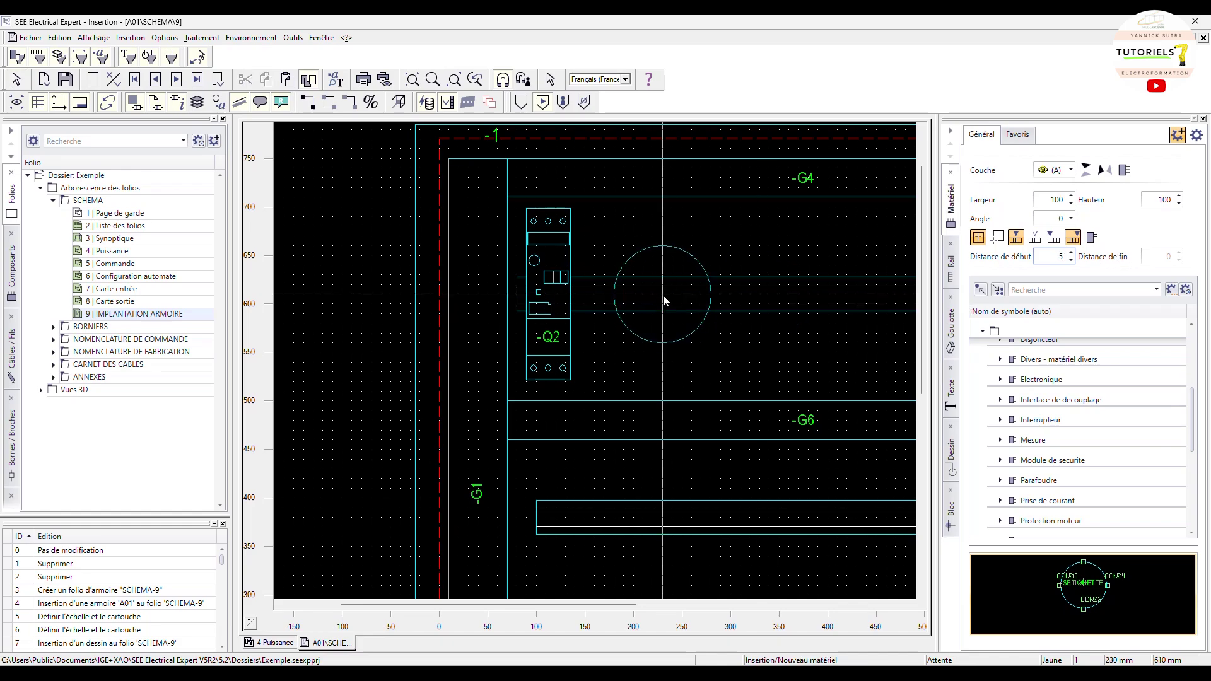
{"action": "scroll", "coordinate": [738, 337], "scroll_direction": "down", "scroll_amount": 3}
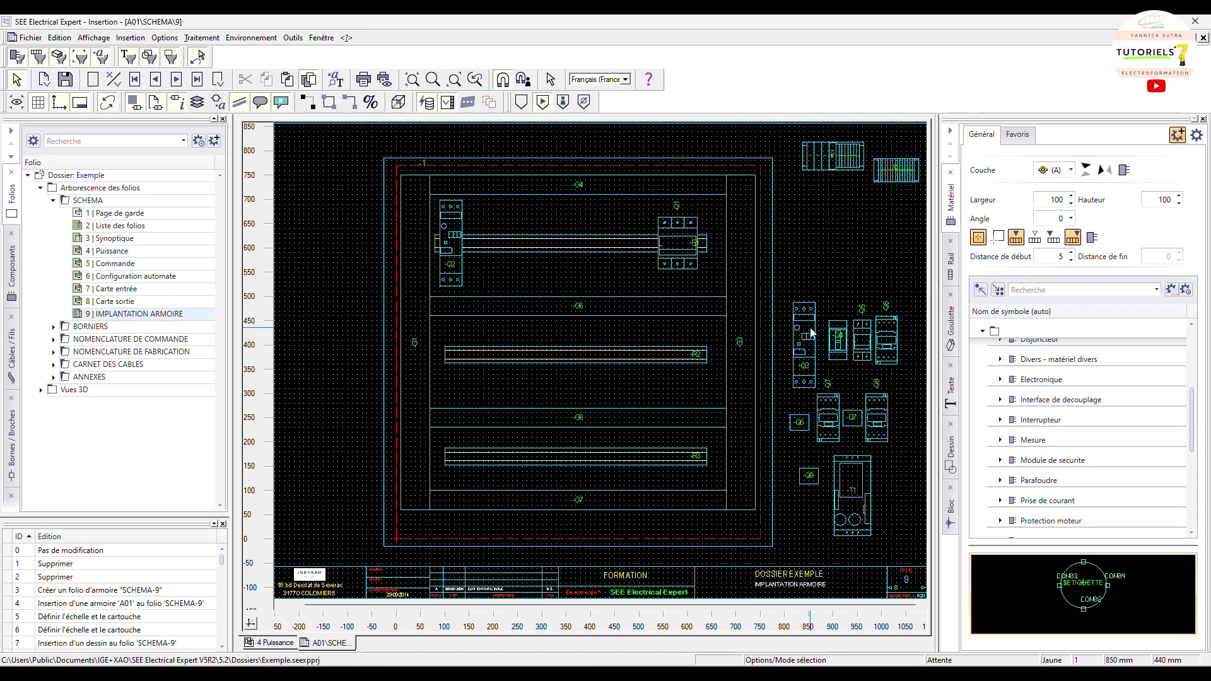
{"action": "left_click", "coordinate": [529, 236]}
{"action": "left_click_drag", "start_coordinate": [528, 236], "coordinate": [610, 231]}
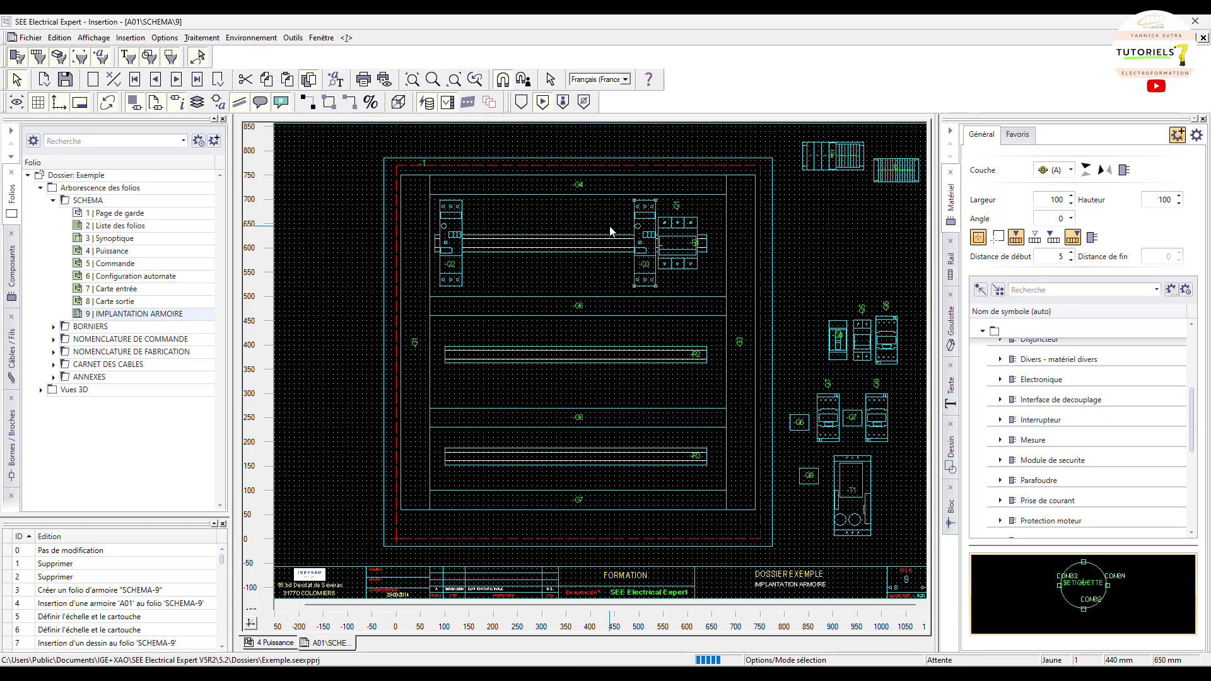
- Switch the positioning to the start of the rail and move Q3 beside Q2 on rail R1
{"action": "left_click", "coordinate": [1059, 240]}
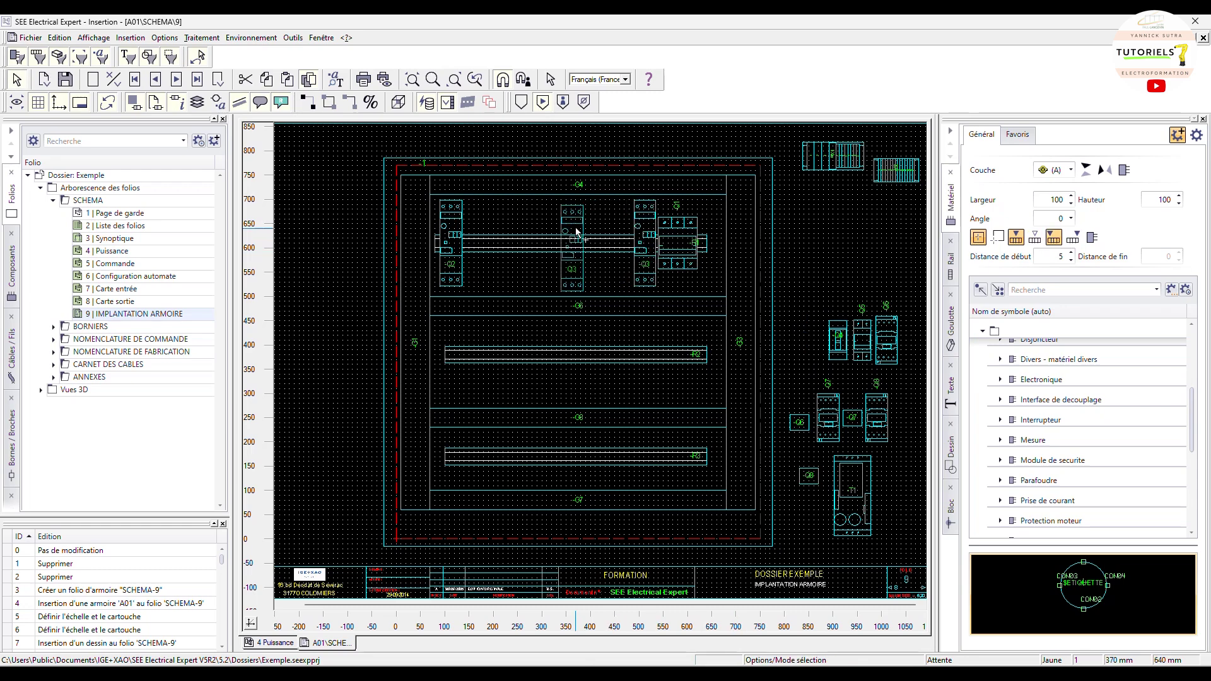
{"action": "left_click", "coordinate": [572, 227]}
{"action": "scroll", "coordinate": [480, 246], "scroll_direction": "up", "scroll_amount": 3}
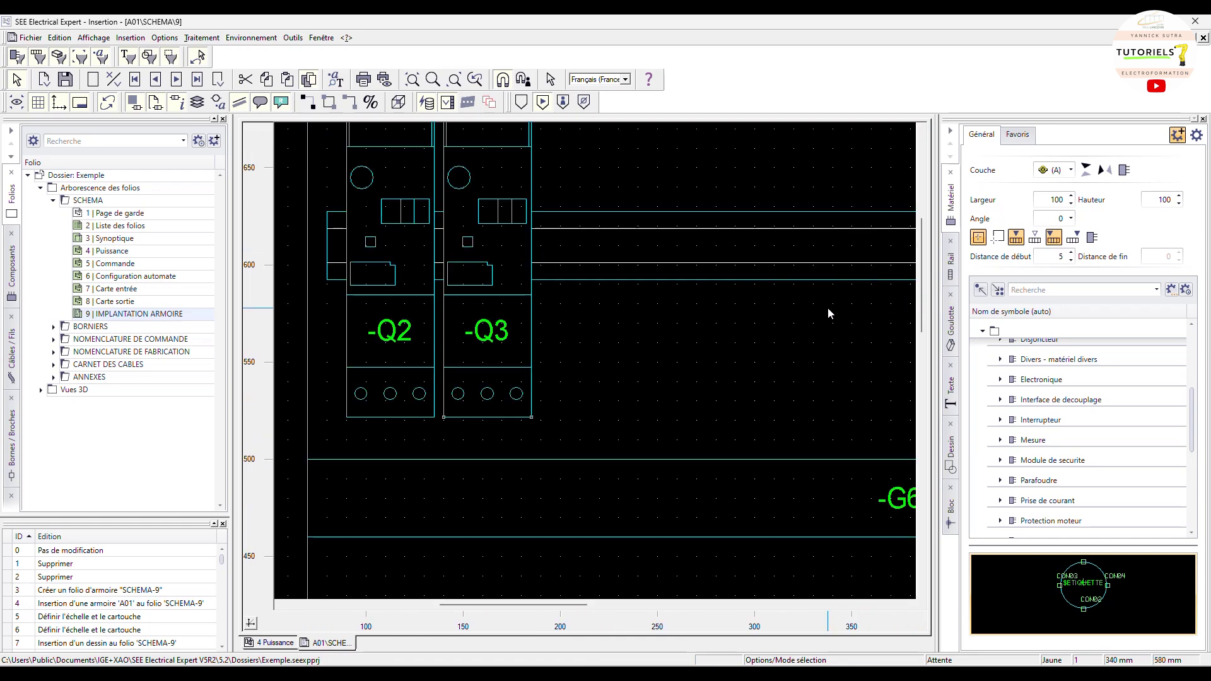
{"action": "scroll", "coordinate": [690, 420], "scroll_direction": "down", "scroll_amount": 2}
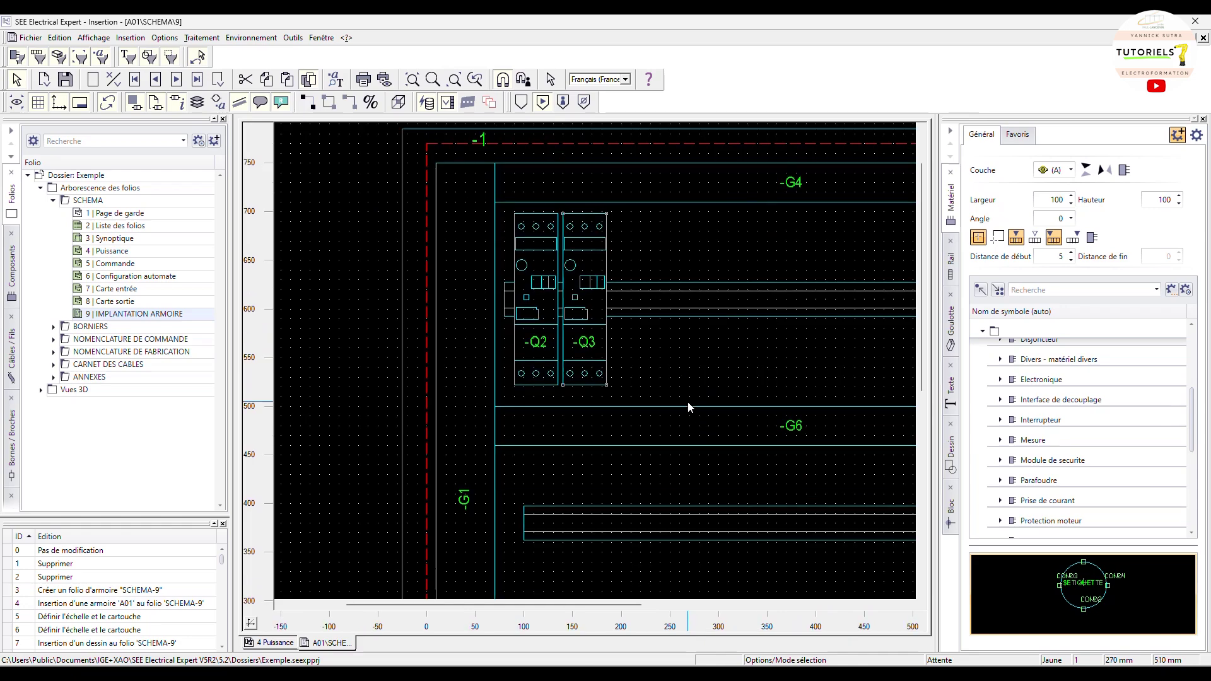
{"action": "scroll", "coordinate": [813, 340], "scroll_direction": "down", "scroll_amount": 2}
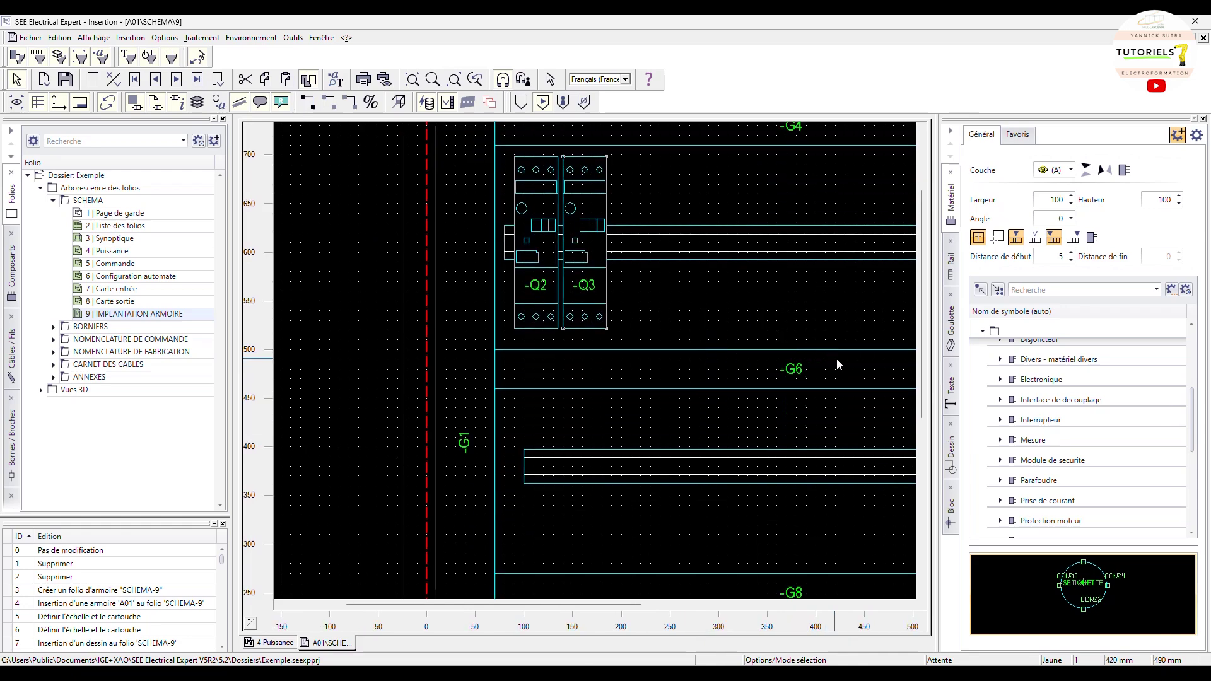
- Place the contactors Q6, Q7 and Q8 side by side from the left end of rail R2
{"action": "scroll", "coordinate": [884, 401], "scroll_direction": "down", "scroll_amount": 2}
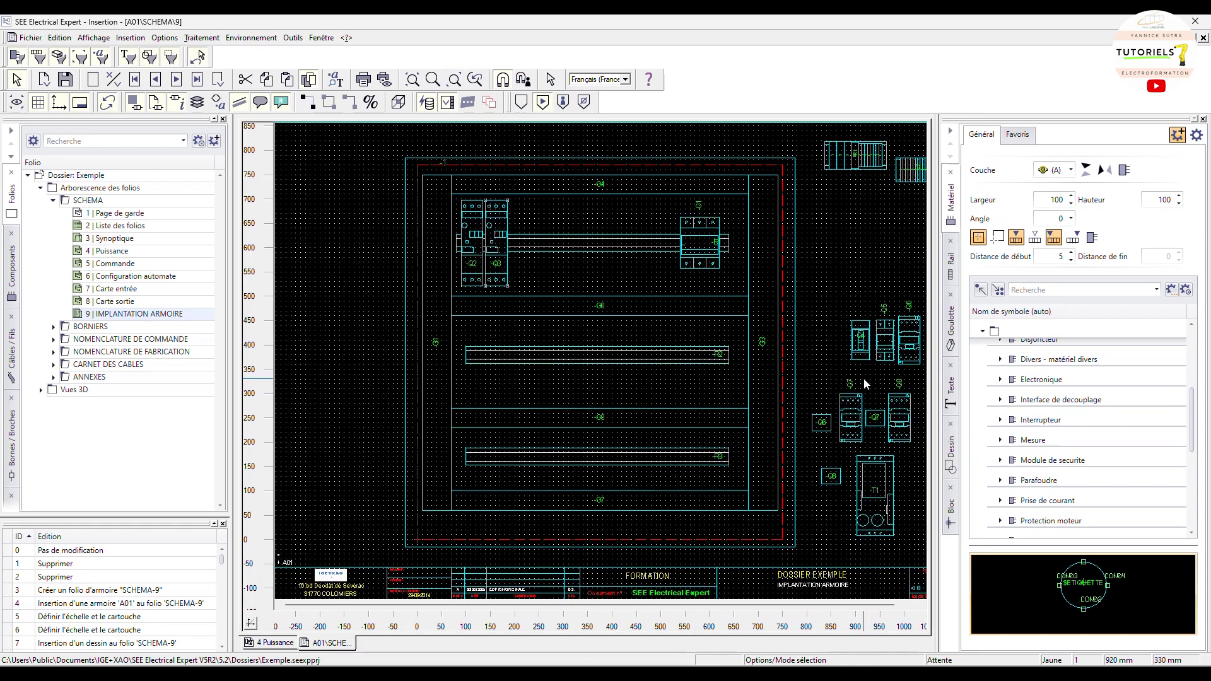
{"action": "scroll", "coordinate": [868, 347], "scroll_direction": "up", "scroll_amount": 2}
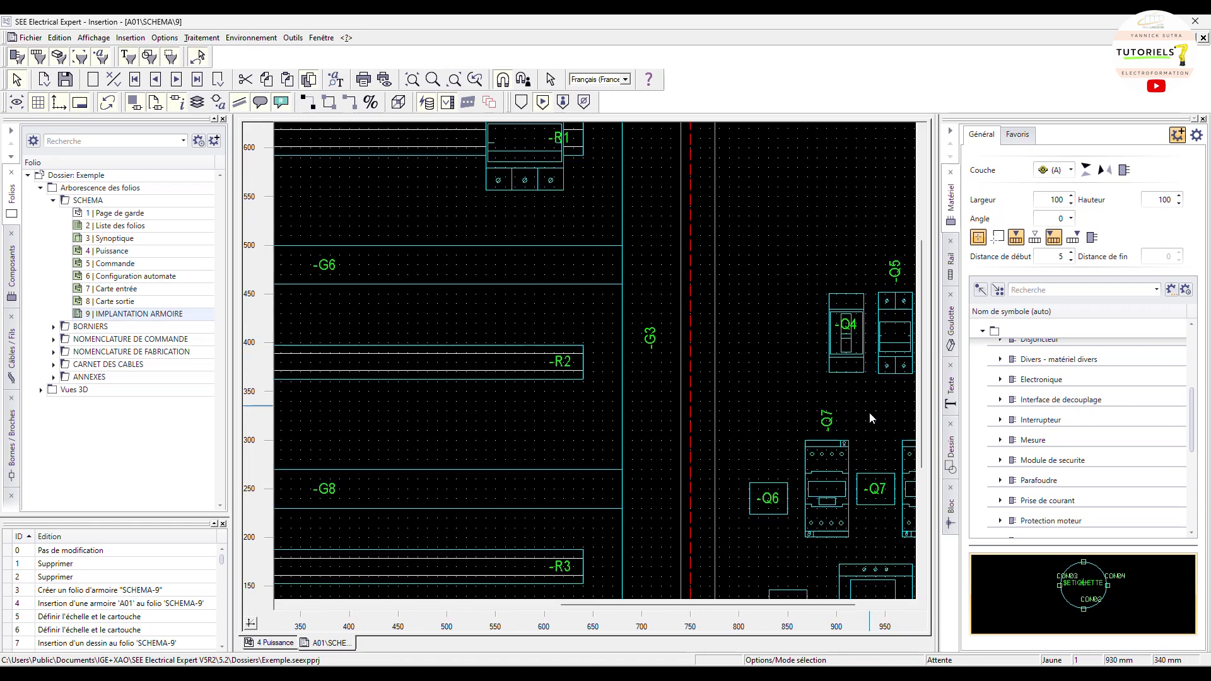
{"action": "left_click_drag", "start_coordinate": [804, 604], "coordinate": [869, 607]}
{"action": "scroll", "coordinate": [775, 472], "scroll_direction": "down", "scroll_amount": 1}
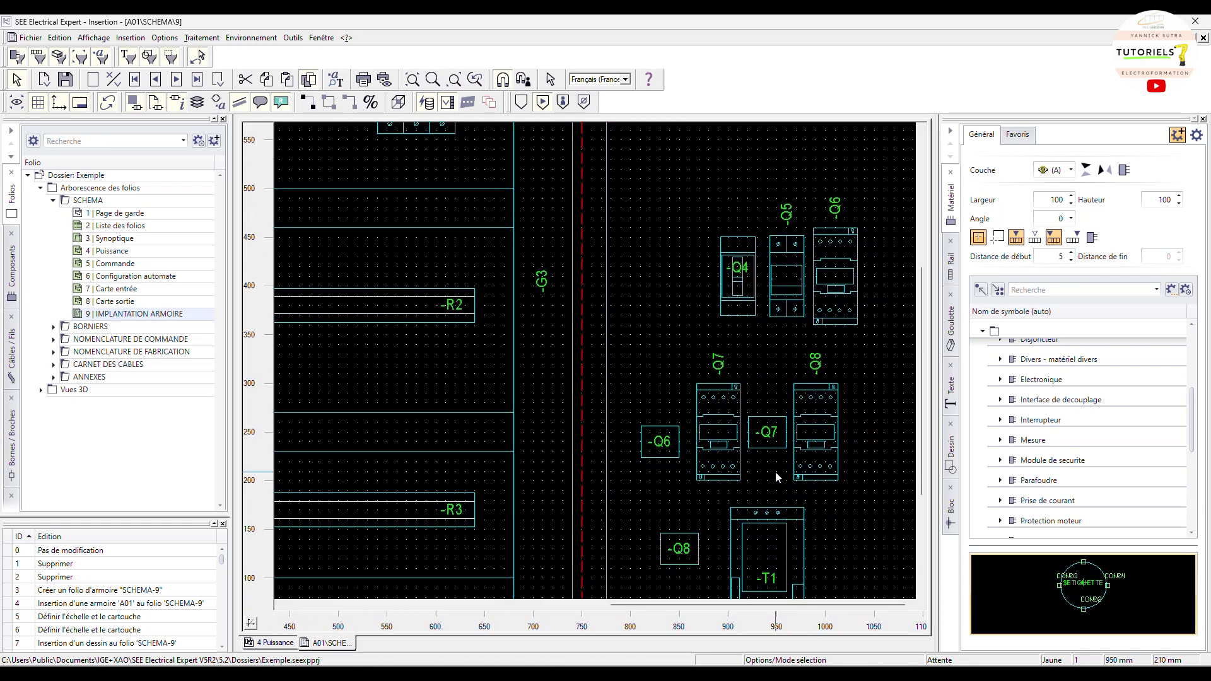
{"action": "scroll", "coordinate": [778, 296], "scroll_direction": "down", "scroll_amount": 2}
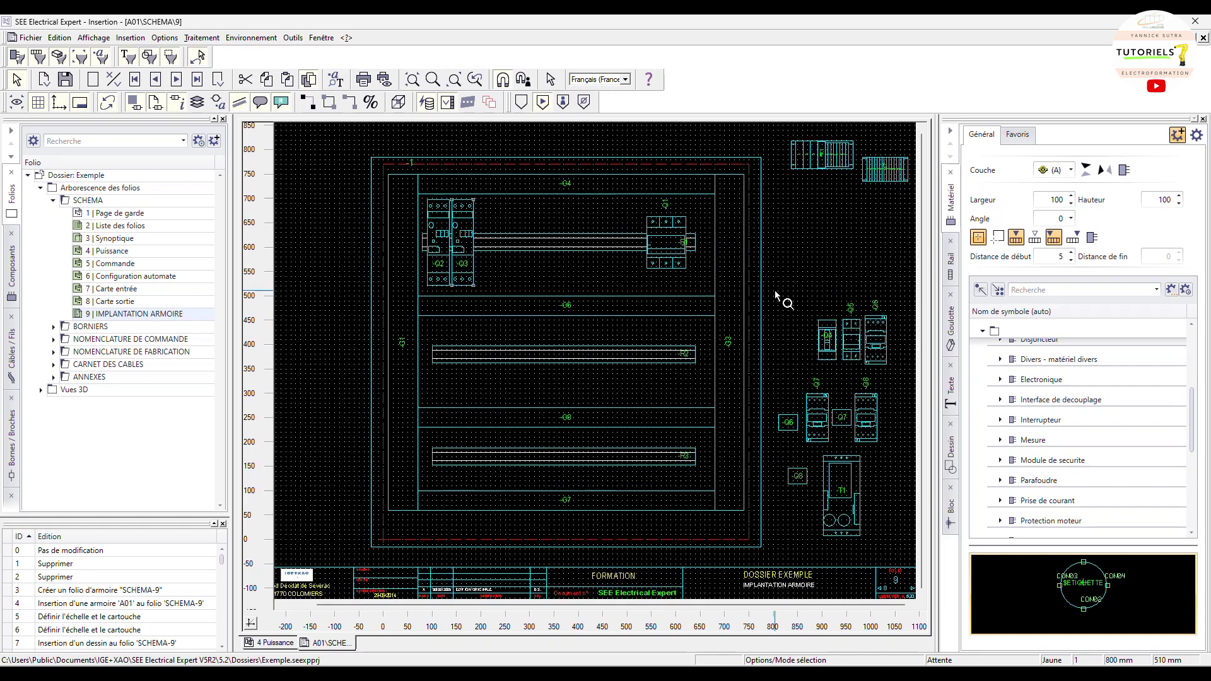
{"action": "scroll", "coordinate": [836, 449], "scroll_direction": "up", "scroll_amount": 2}
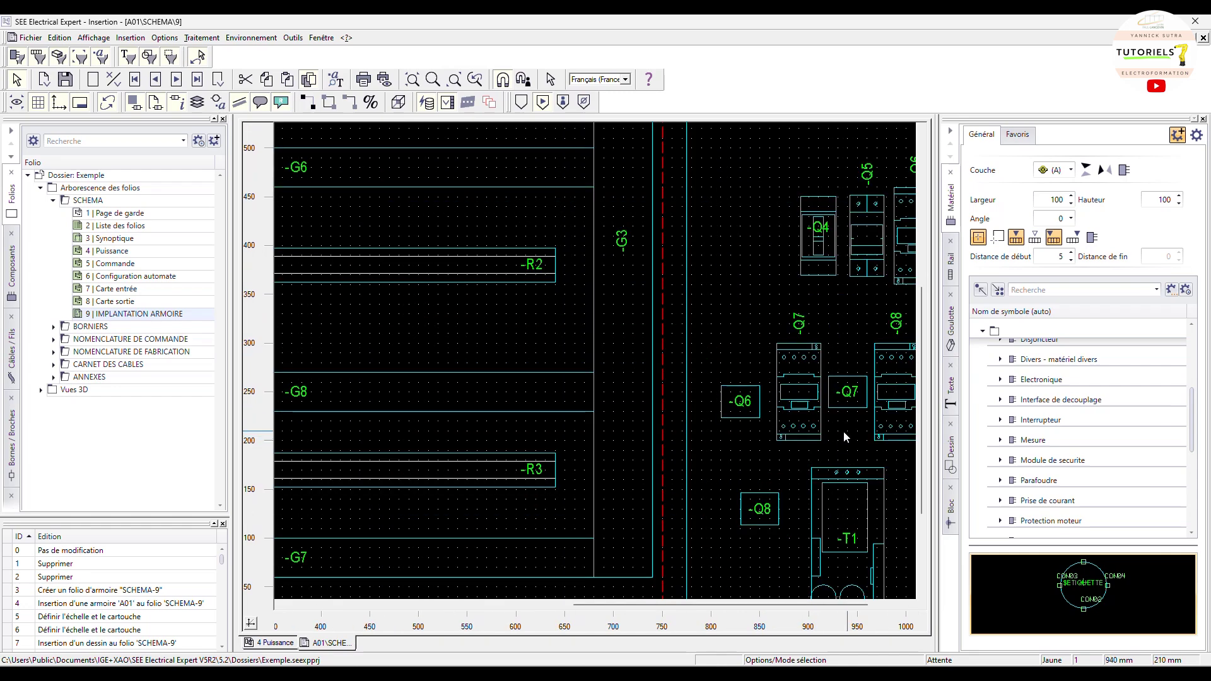
{"action": "left_click_drag", "start_coordinate": [816, 607], "coordinate": [848, 609]}
{"action": "scroll", "coordinate": [847, 262], "scroll_direction": "down", "scroll_amount": 1}
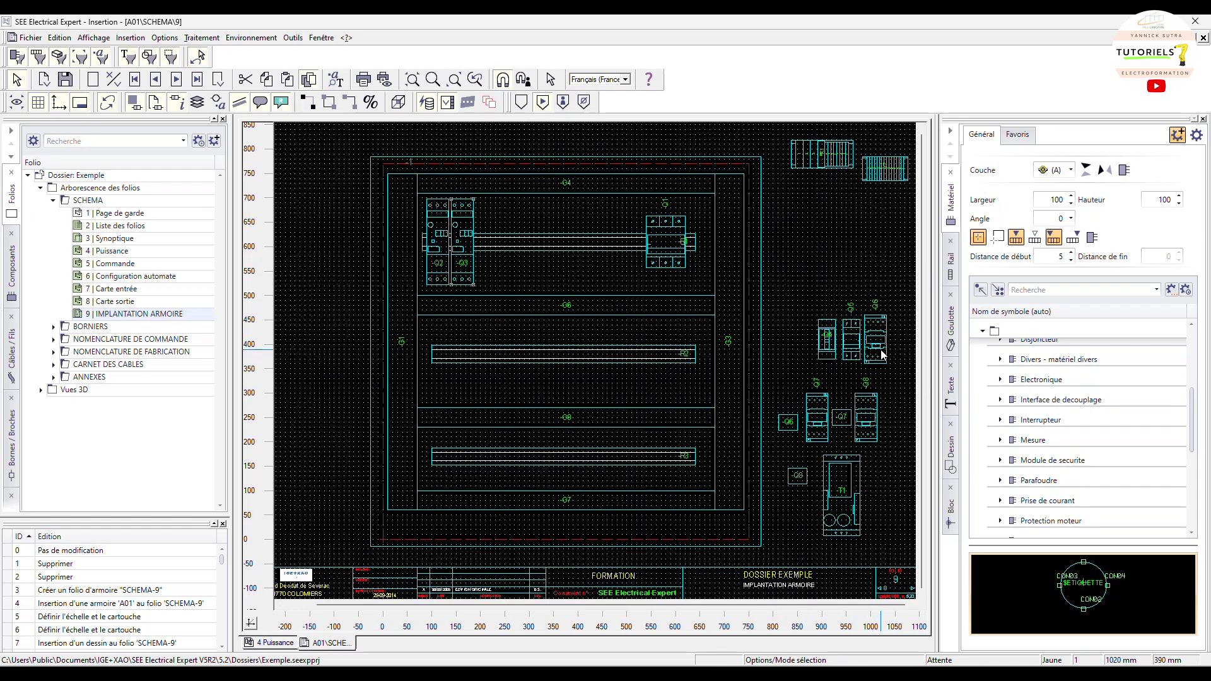
{"action": "left_click_drag", "start_coordinate": [882, 355], "coordinate": [473, 355]}
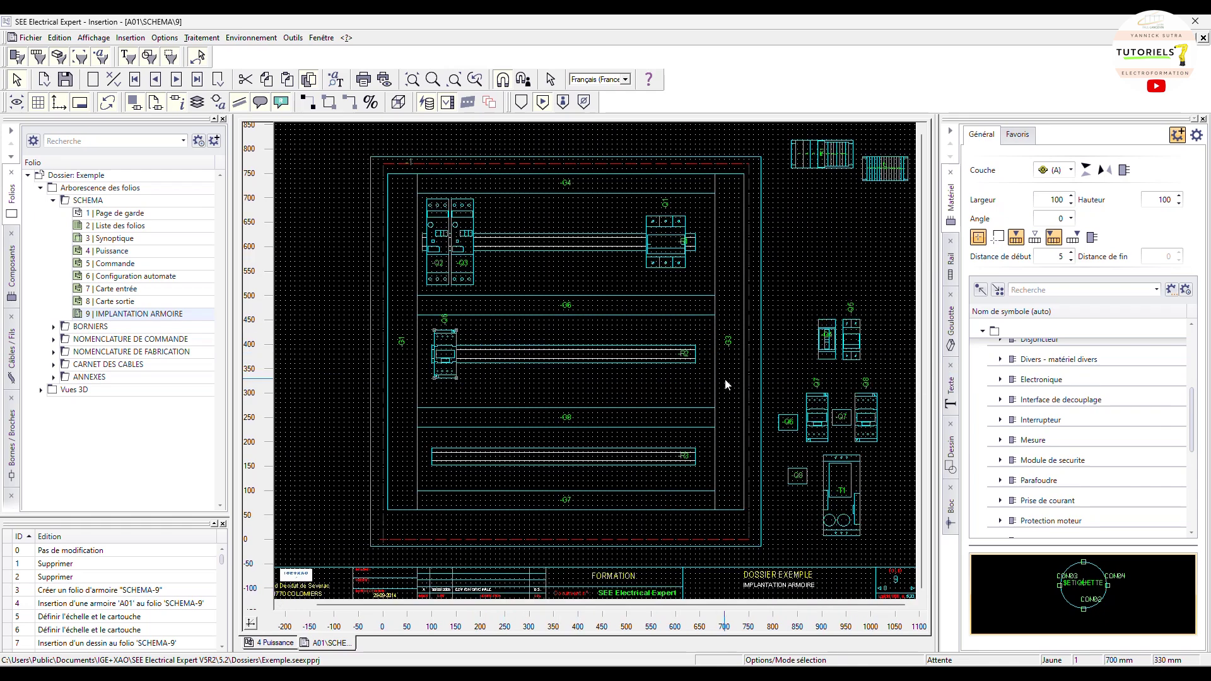
{"action": "left_click_drag", "start_coordinate": [832, 429], "coordinate": [470, 359]}
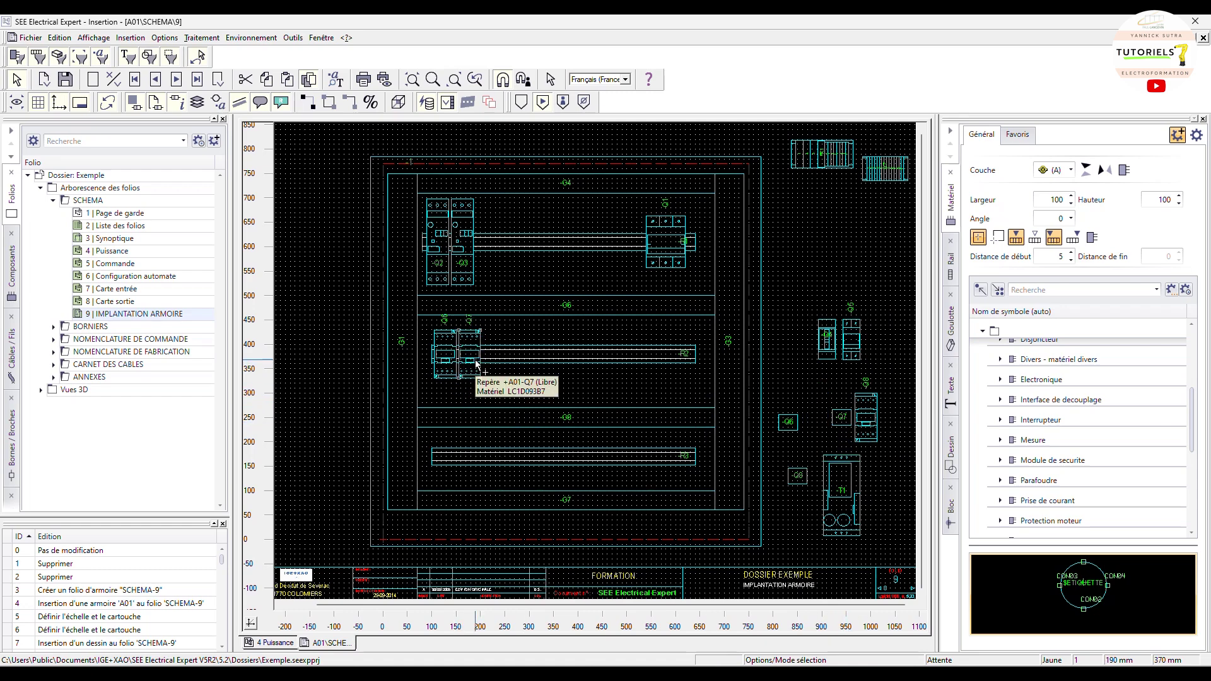
{"action": "left_click_drag", "start_coordinate": [867, 422], "coordinate": [498, 357]}
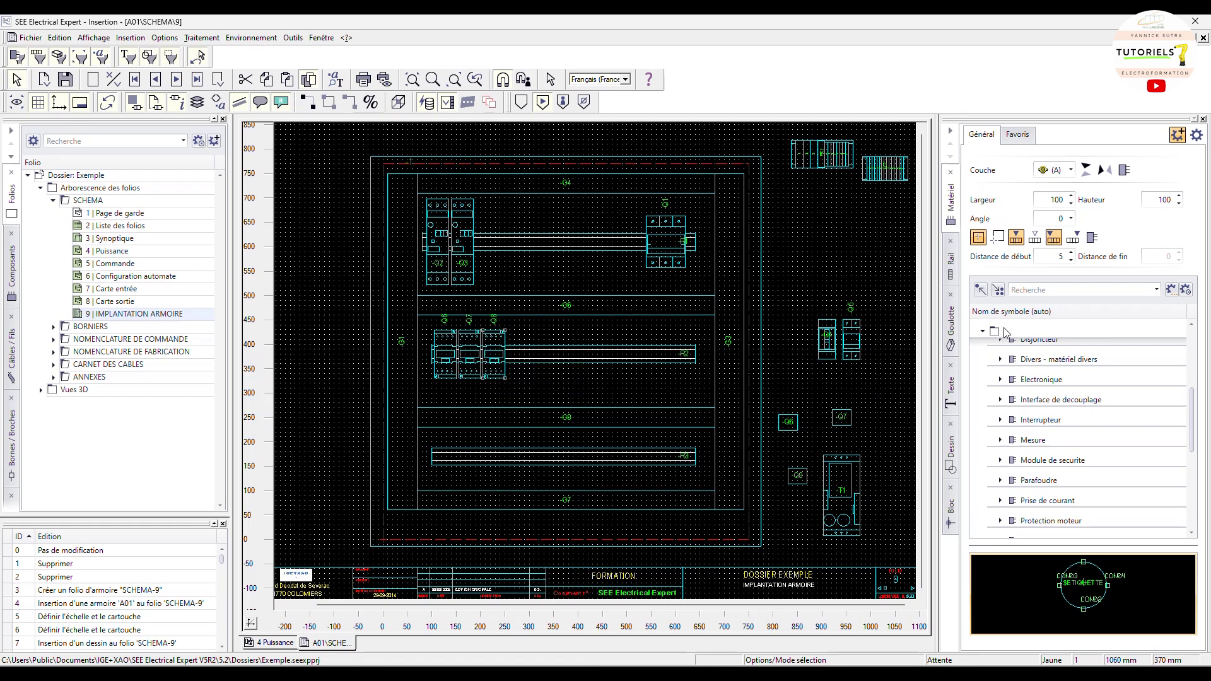
- Switch to free positioning along the rail and place Q4, T1 and Q5 on the right half of rail R2
{"action": "left_click", "coordinate": [1051, 246]}
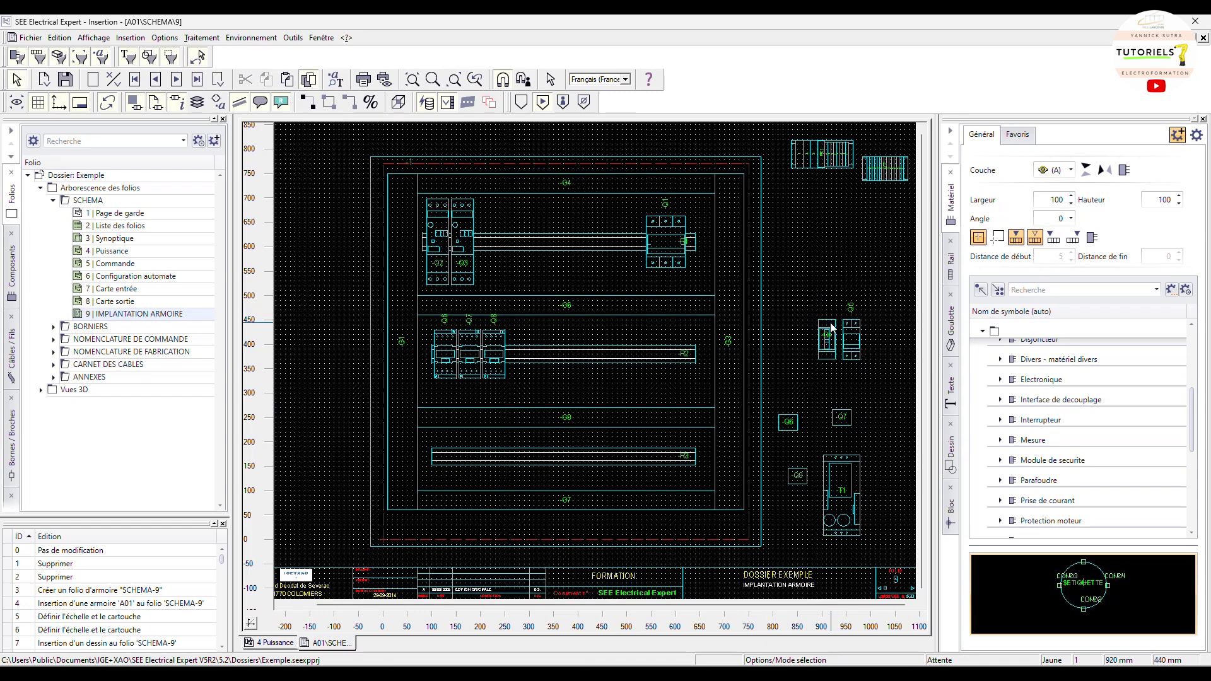
{"action": "left_click", "coordinate": [582, 346]}
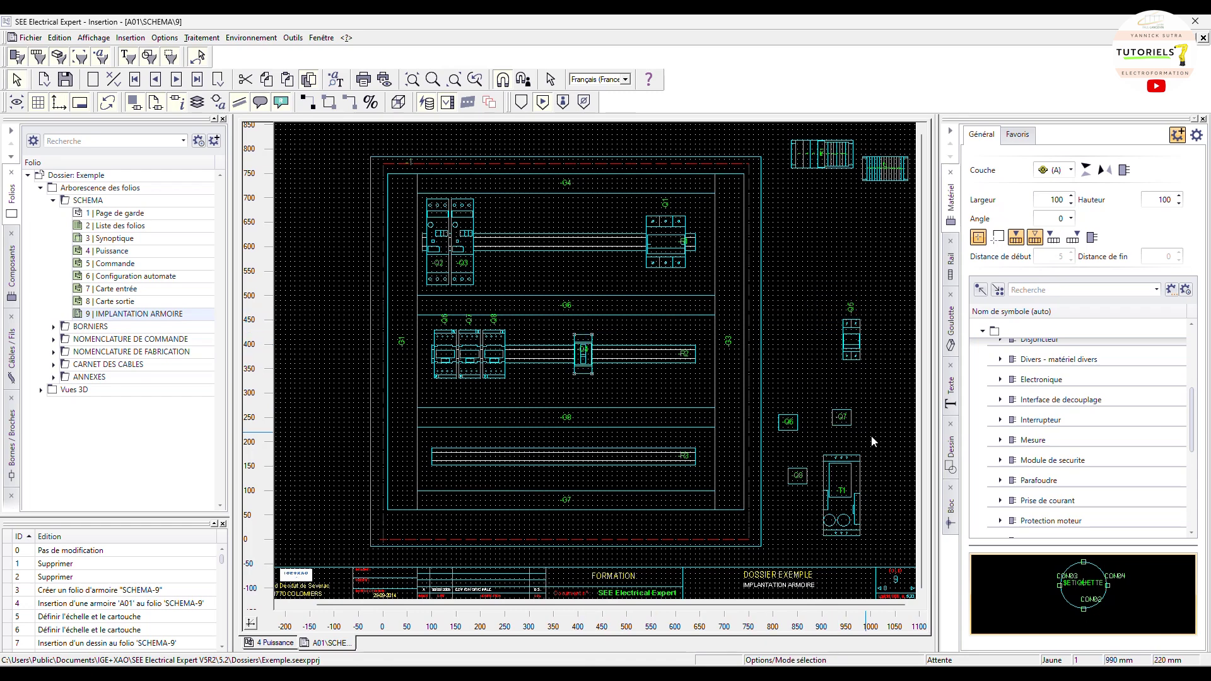
{"action": "left_click_drag", "start_coordinate": [859, 483], "coordinate": [639, 341]}
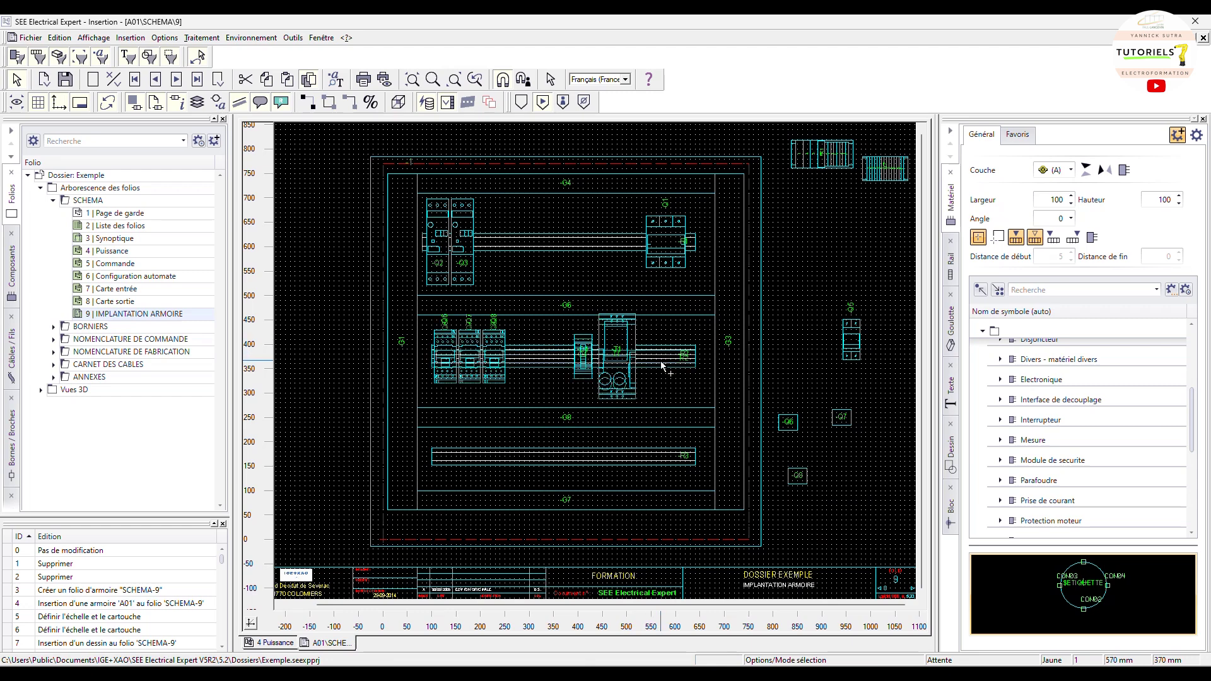
{"action": "left_click_drag", "start_coordinate": [849, 347], "coordinate": [652, 366]}
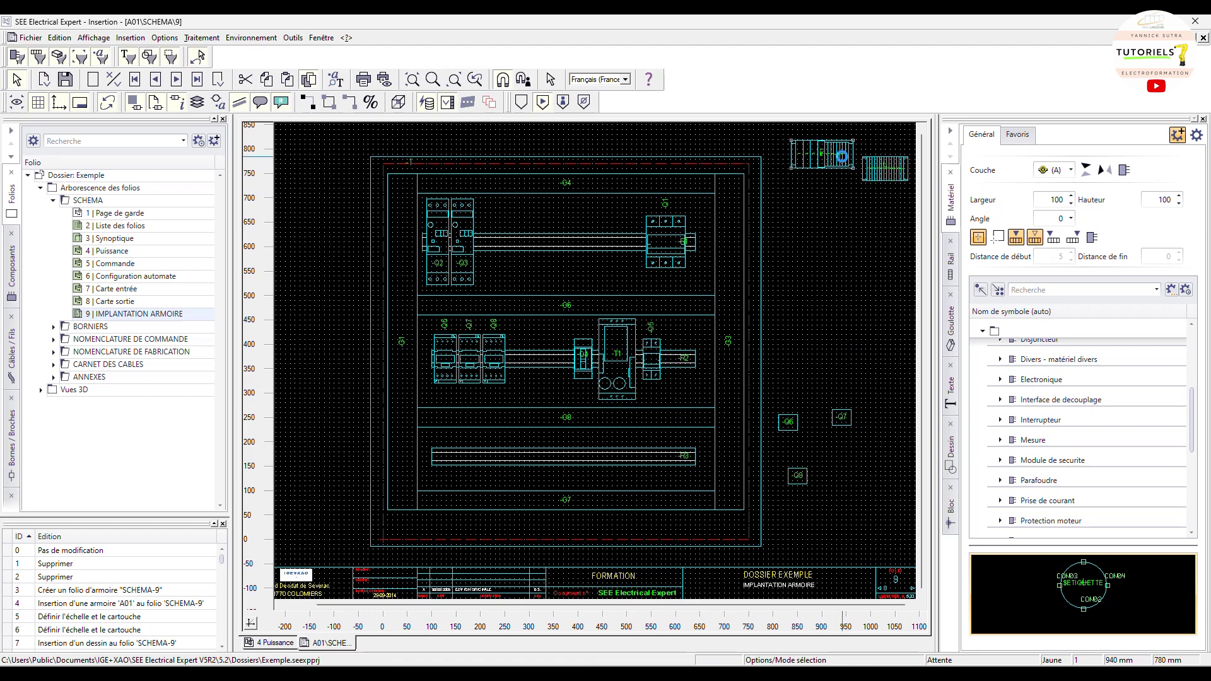
- Place the two terminal strips one after the other on the left half of rail R3
{"action": "left_click_drag", "start_coordinate": [842, 156], "coordinate": [518, 463]}
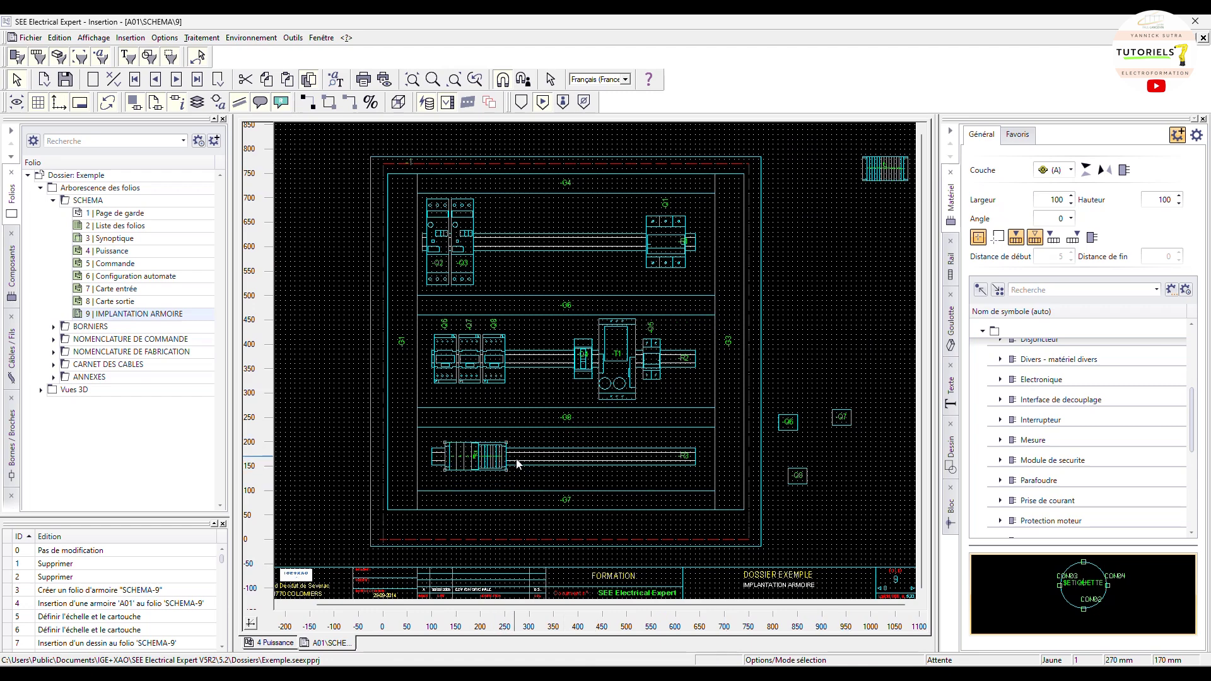
{"action": "scroll", "coordinate": [454, 486], "scroll_direction": "up", "scroll_amount": 3}
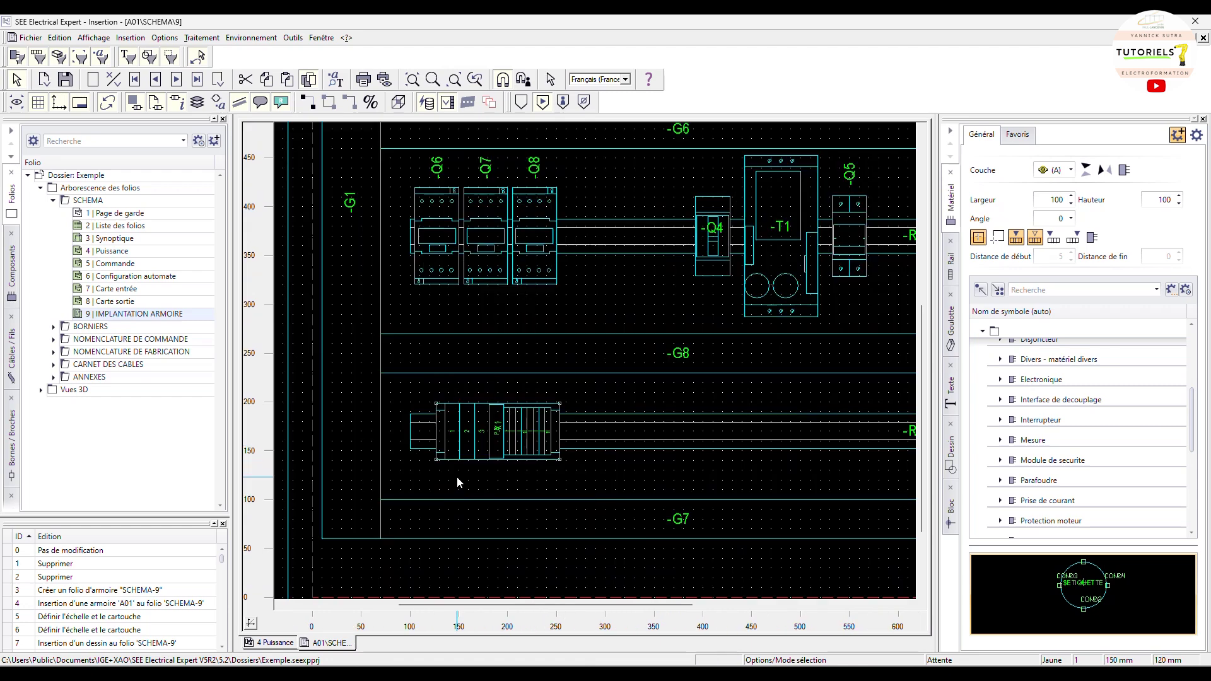
{"action": "scroll", "coordinate": [457, 483], "scroll_direction": "down", "scroll_amount": 2}
{"action": "left_click_drag", "start_coordinate": [891, 169], "coordinate": [549, 462]}
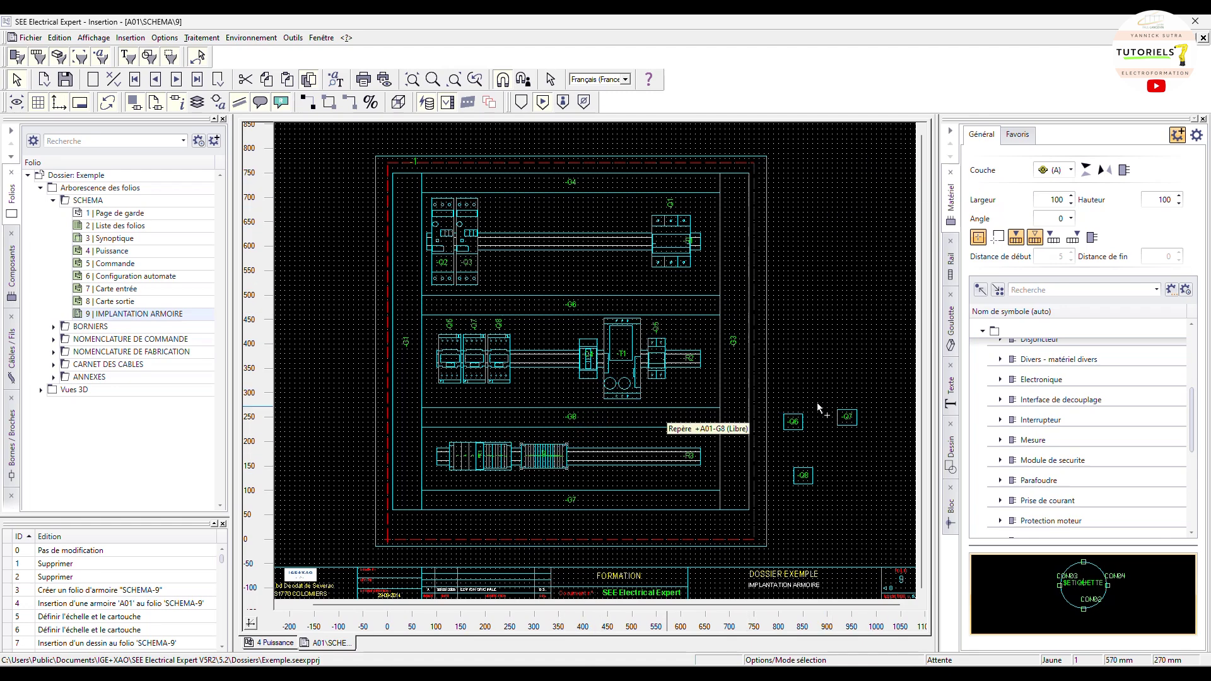
{"action": "scroll", "coordinate": [818, 407], "scroll_direction": "up", "scroll_amount": 2}
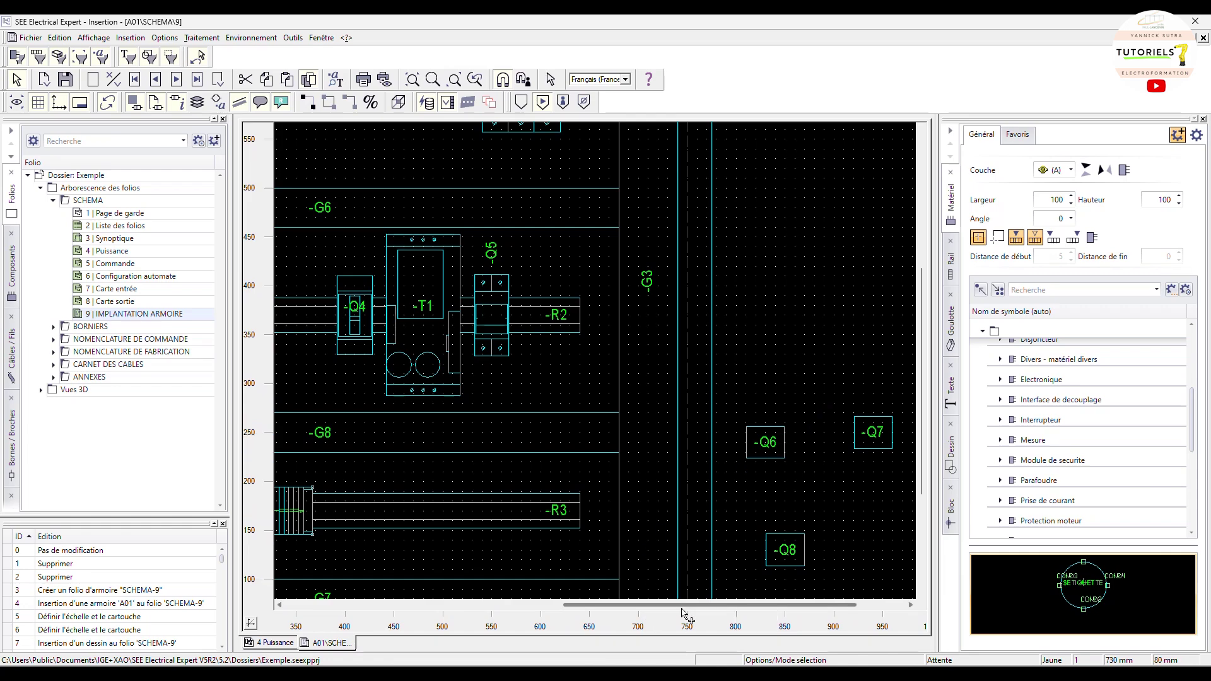
{"action": "left_click_drag", "start_coordinate": [683, 606], "coordinate": [594, 605]}
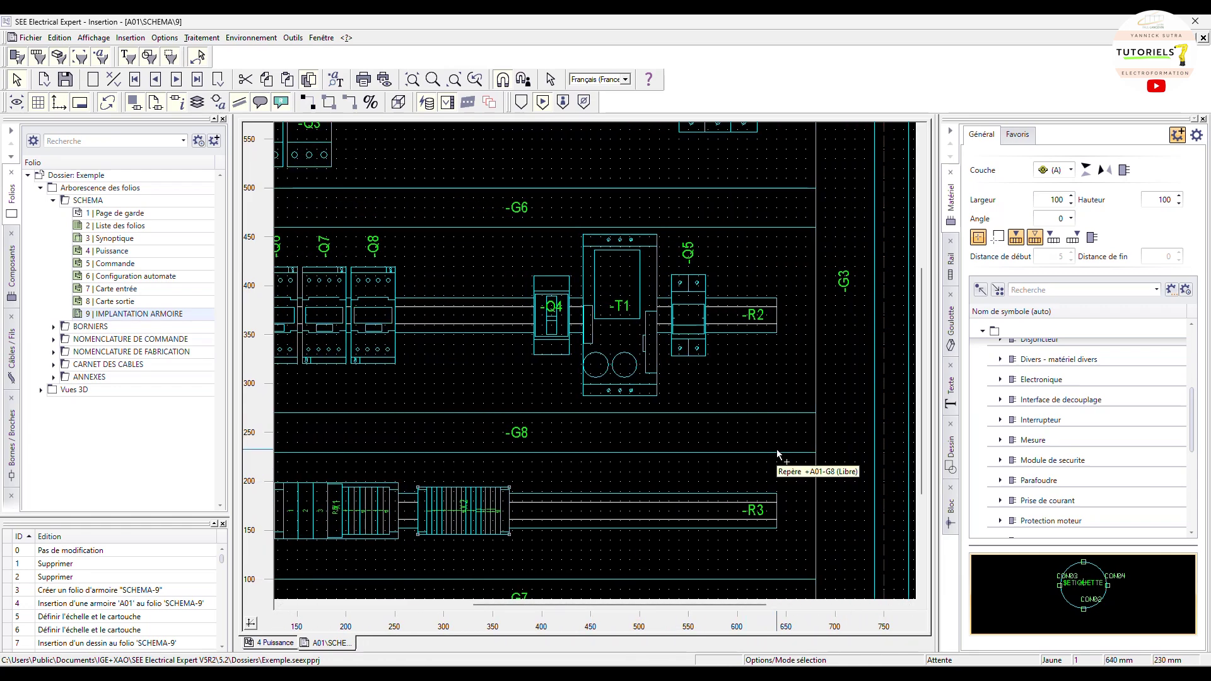
- Turn off automatic rail positioning and move the Q6 auxiliary block onto contactor Q6 on rail R2
{"action": "scroll", "coordinate": [794, 434], "scroll_direction": "down", "scroll_amount": 2}
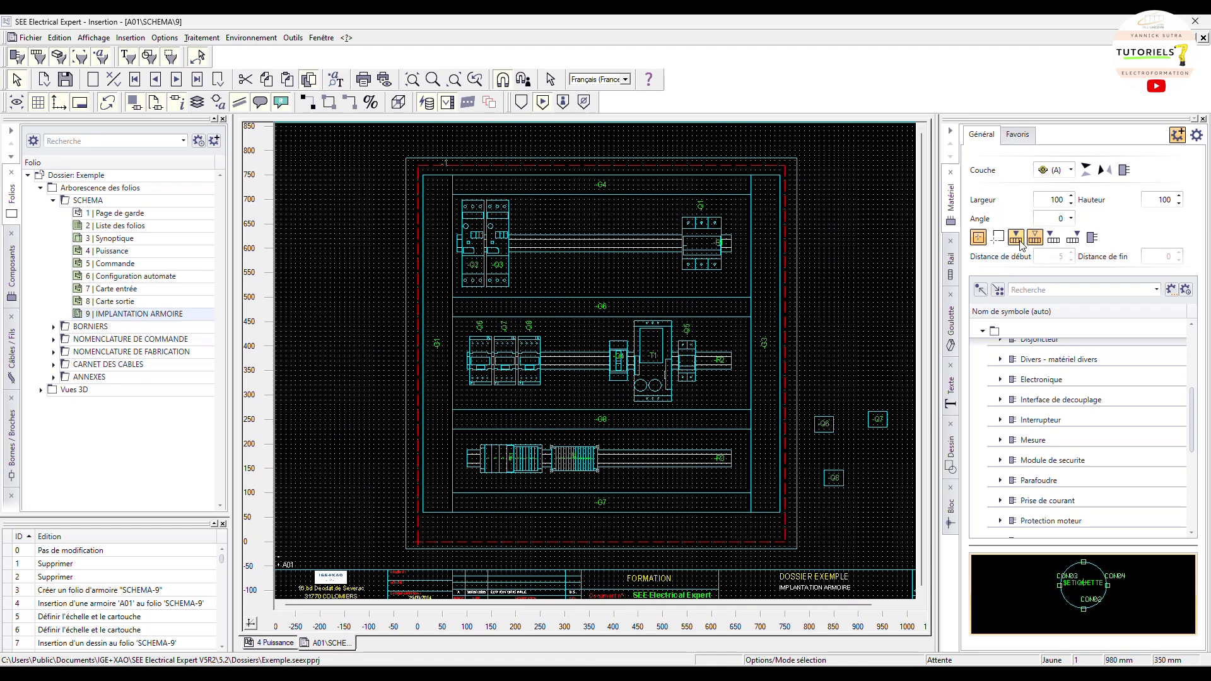
{"action": "left_click", "coordinate": [1020, 242]}
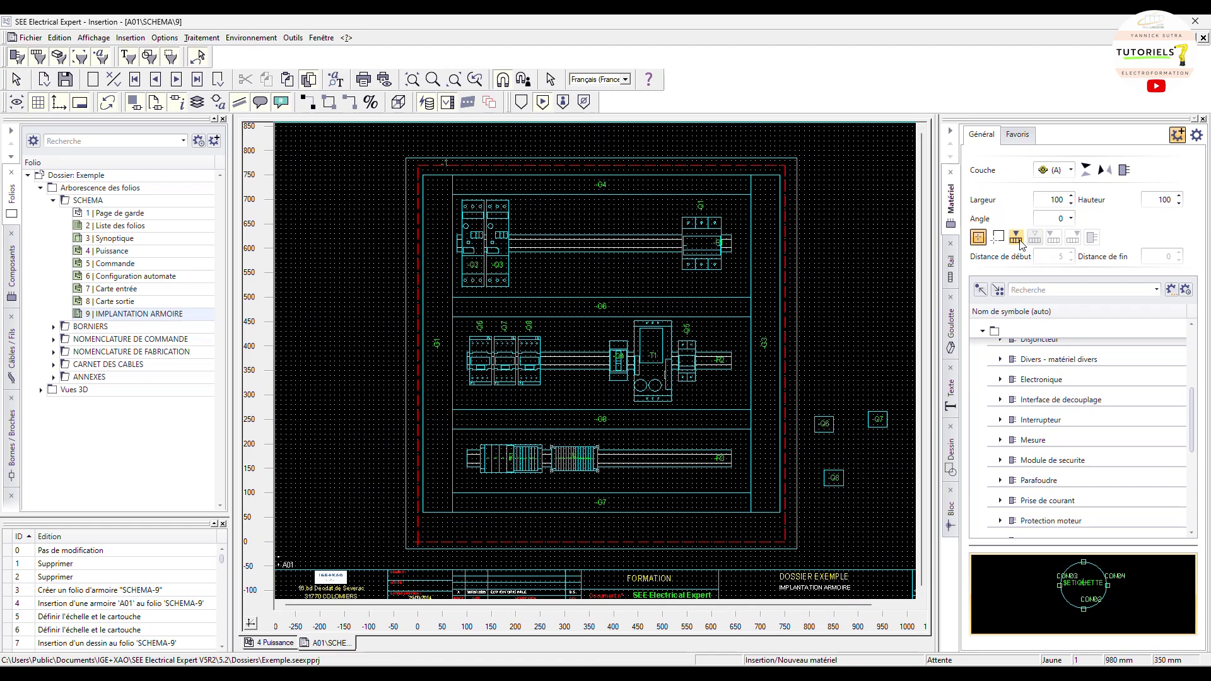
{"action": "key", "text": "Escape"}
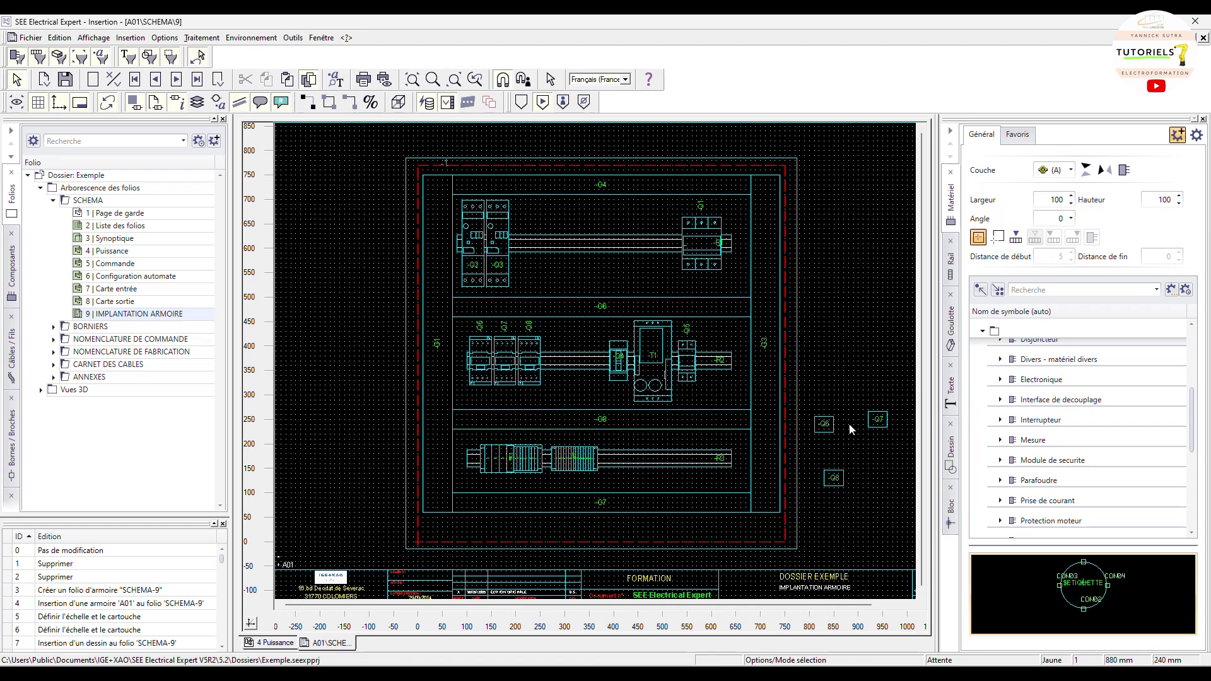
{"action": "left_click_drag", "start_coordinate": [832, 418], "coordinate": [494, 355]}
{"action": "scroll", "coordinate": [491, 352], "scroll_direction": "up", "scroll_amount": 1}
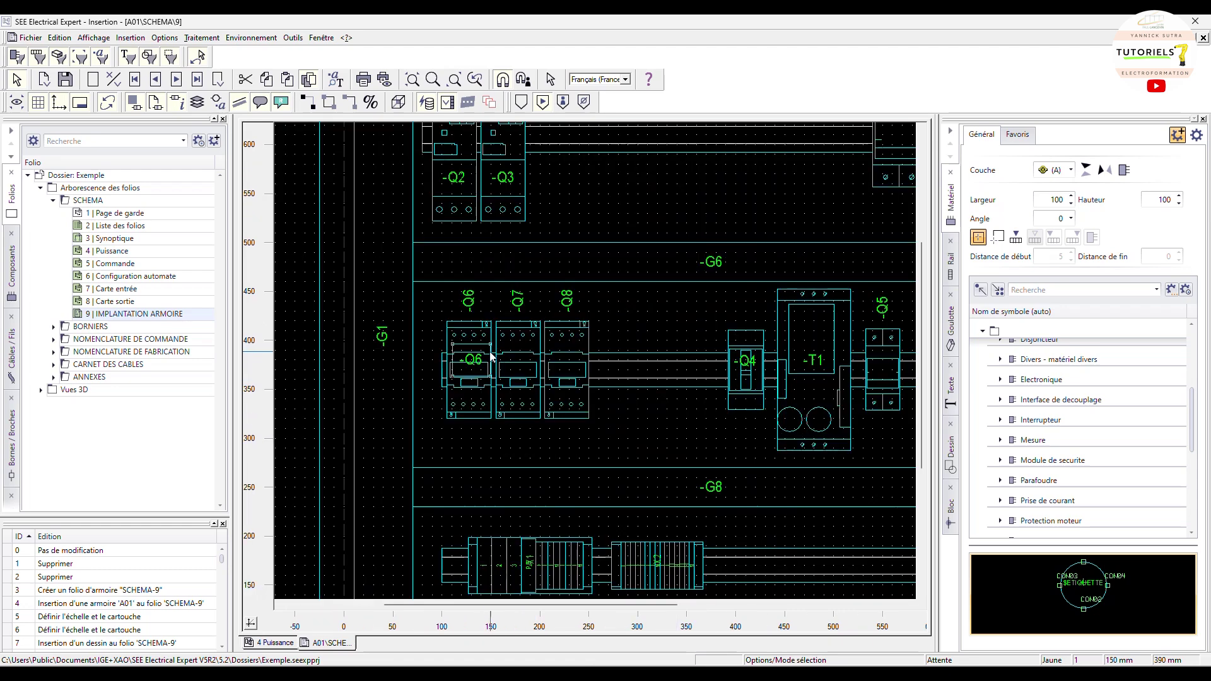
{"action": "scroll", "coordinate": [490, 352], "scroll_direction": "down", "scroll_amount": 1}
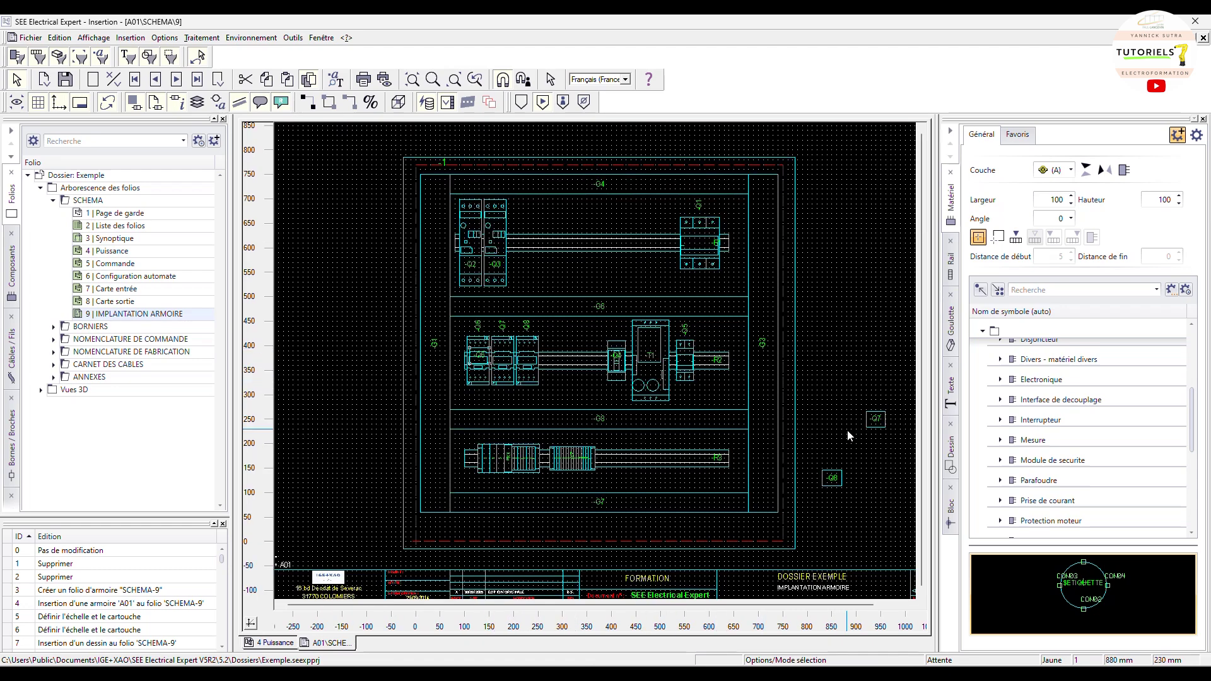
- Try to move the Q7 auxiliary block onto contactor Q7 on rail R2, and undo the move
{"action": "scroll", "coordinate": [839, 480], "scroll_direction": "up", "scroll_amount": 1}
{"action": "scroll", "coordinate": [842, 482], "scroll_direction": "down", "scroll_amount": 1}
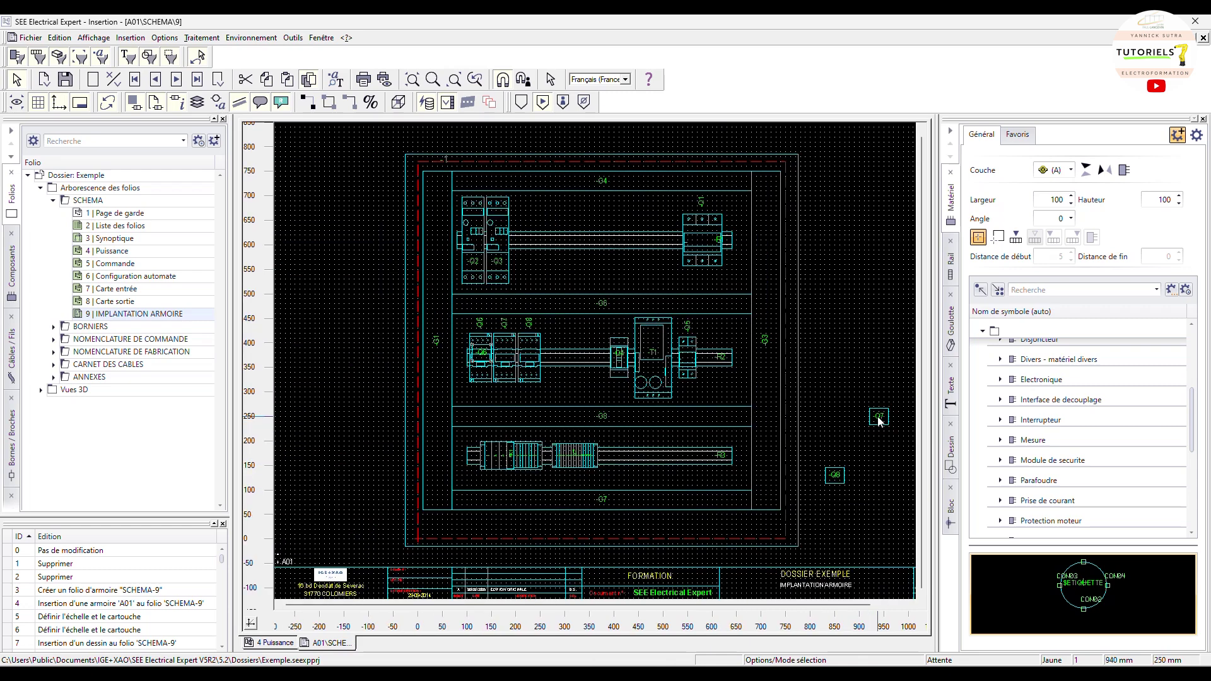
{"action": "left_click_drag", "start_coordinate": [884, 424], "coordinate": [511, 365]}
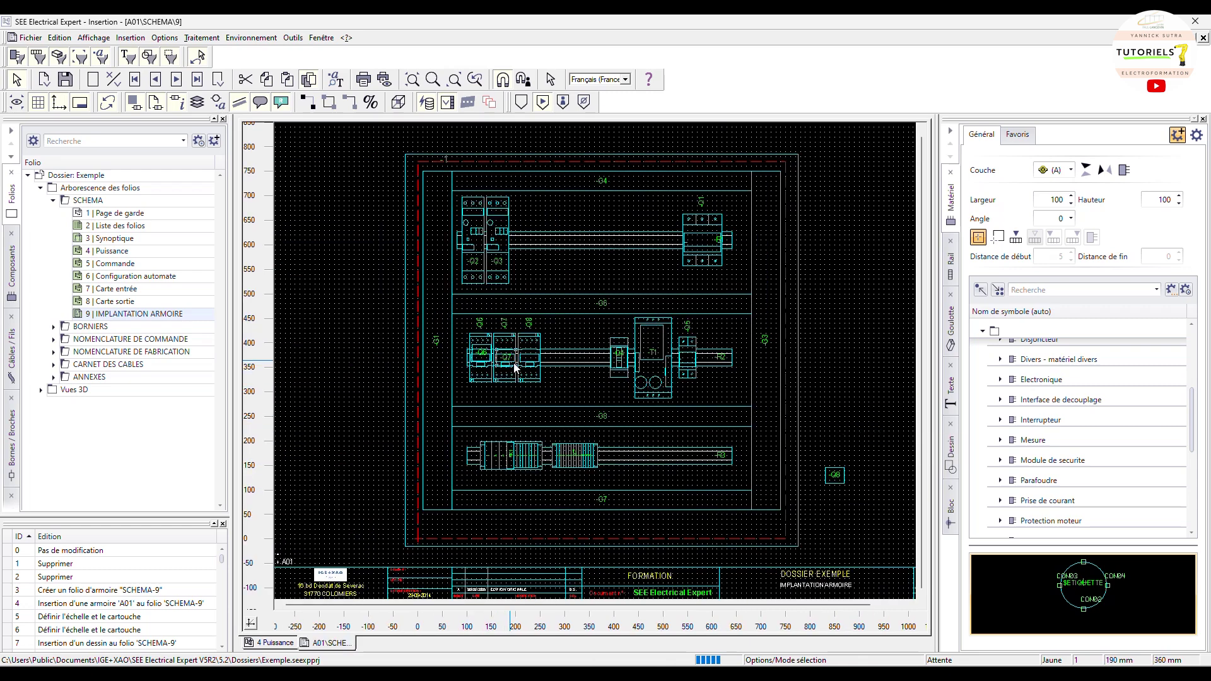
{"action": "left_click", "coordinate": [840, 474]}
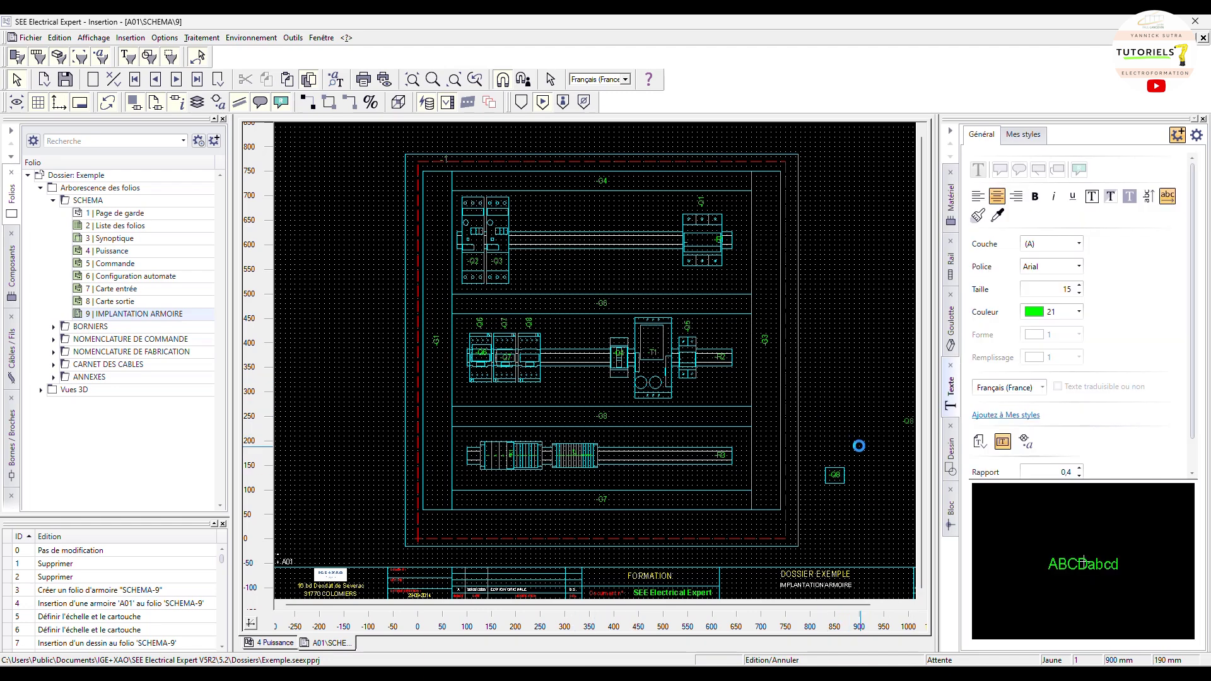
{"action": "key", "text": "ctrl+z"}
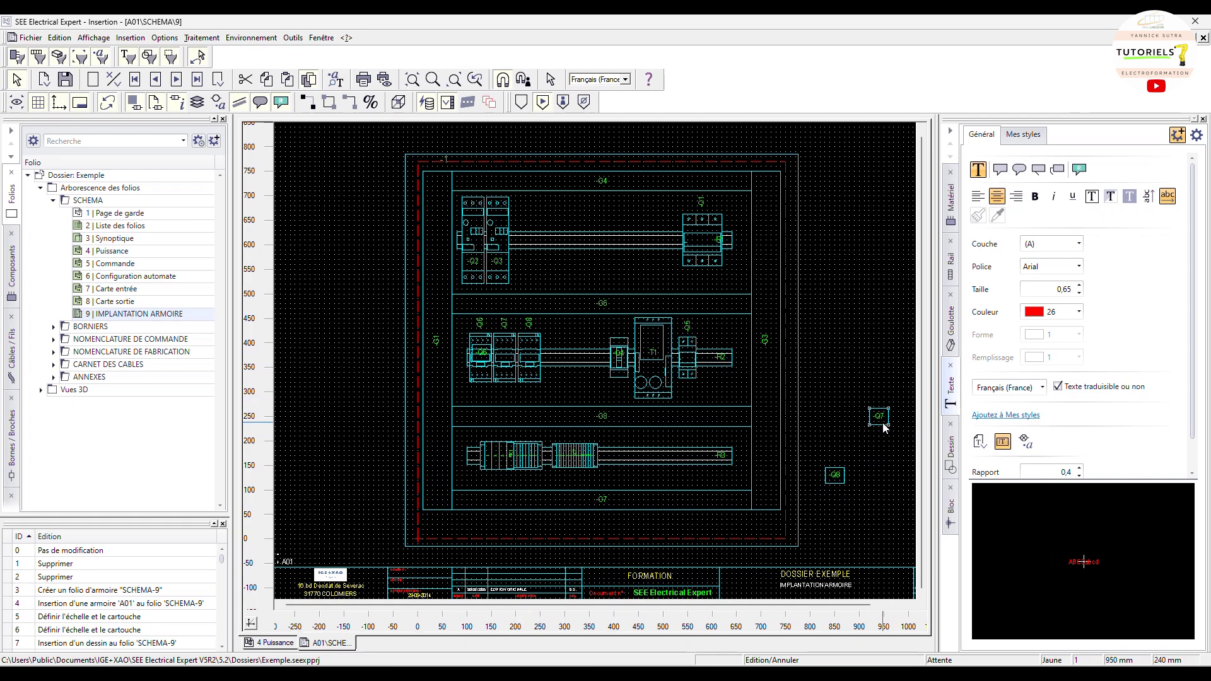
- Try to place and adjust the Q7 auxiliary block over contactor Q7, and revert the attempt
{"action": "left_click_drag", "start_coordinate": [520, 359], "coordinate": [502, 352]}
{"action": "scroll", "coordinate": [505, 361], "scroll_direction": "up", "scroll_amount": 3}
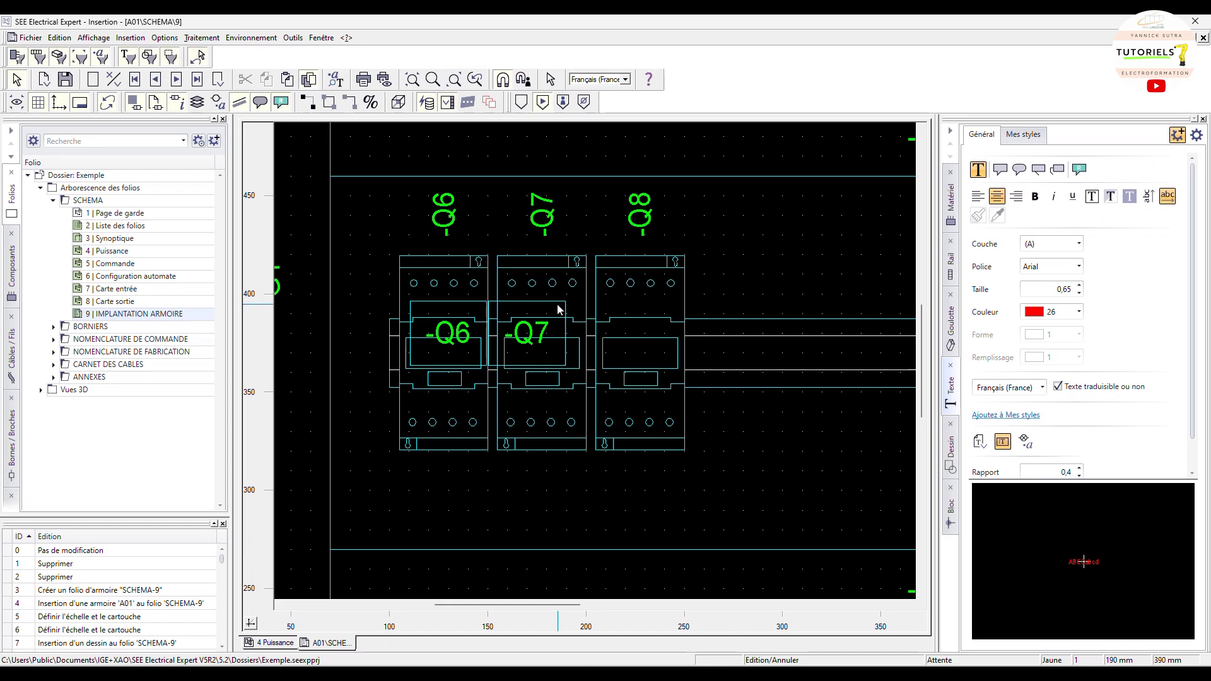
{"action": "left_click_drag", "start_coordinate": [566, 307], "coordinate": [553, 326]}
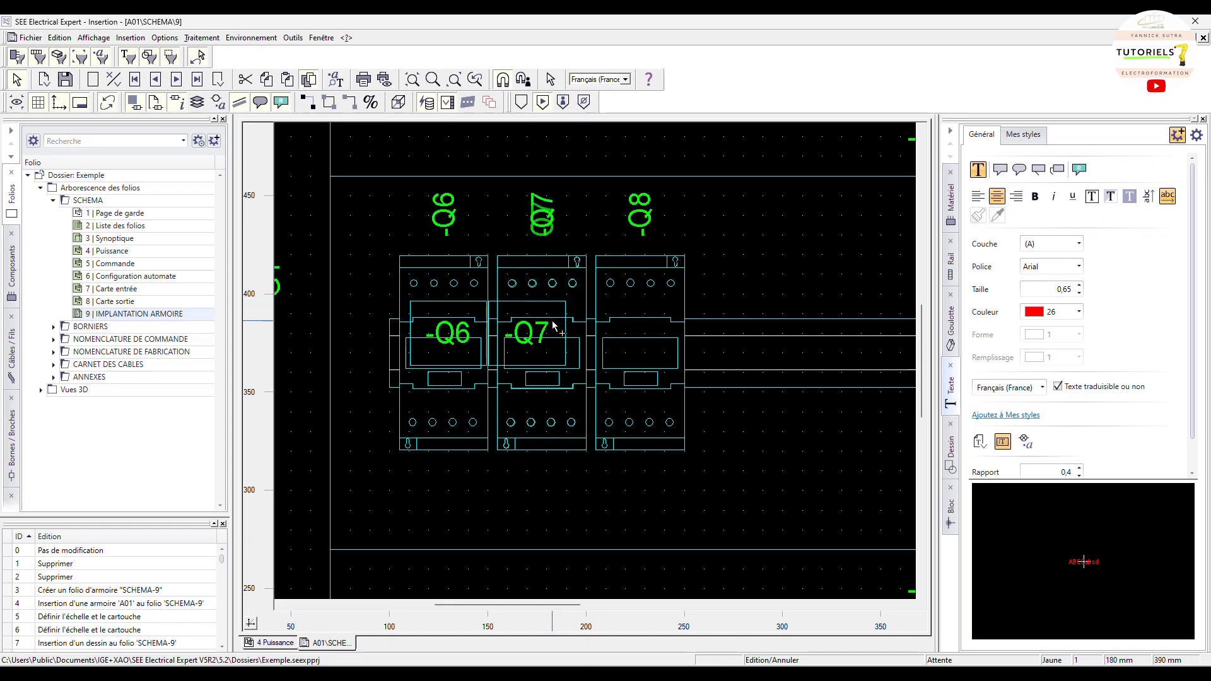
{"action": "key", "text": "Delete"}
{"action": "scroll", "coordinate": [645, 423], "scroll_direction": "down", "scroll_amount": 2}
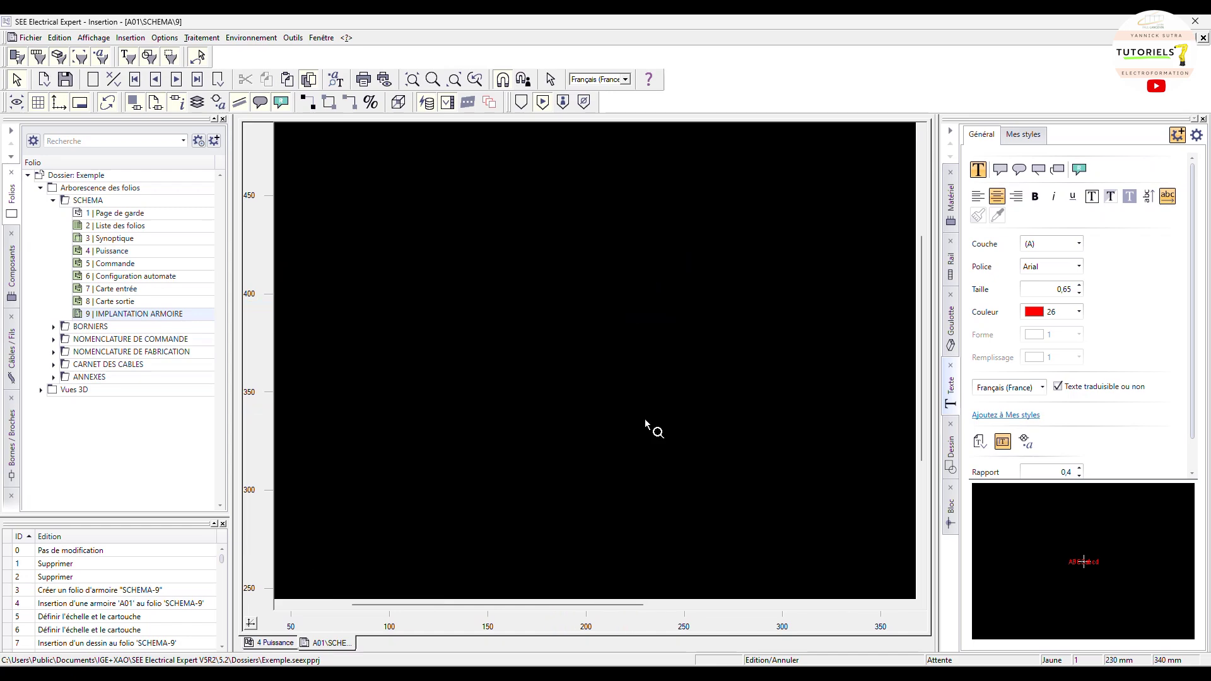
- Move the Q7 and Q8 auxiliary blocks from outside the cabinet onto contactors Q7 and Q8 on rail R2
{"action": "left_click", "coordinate": [883, 427]}
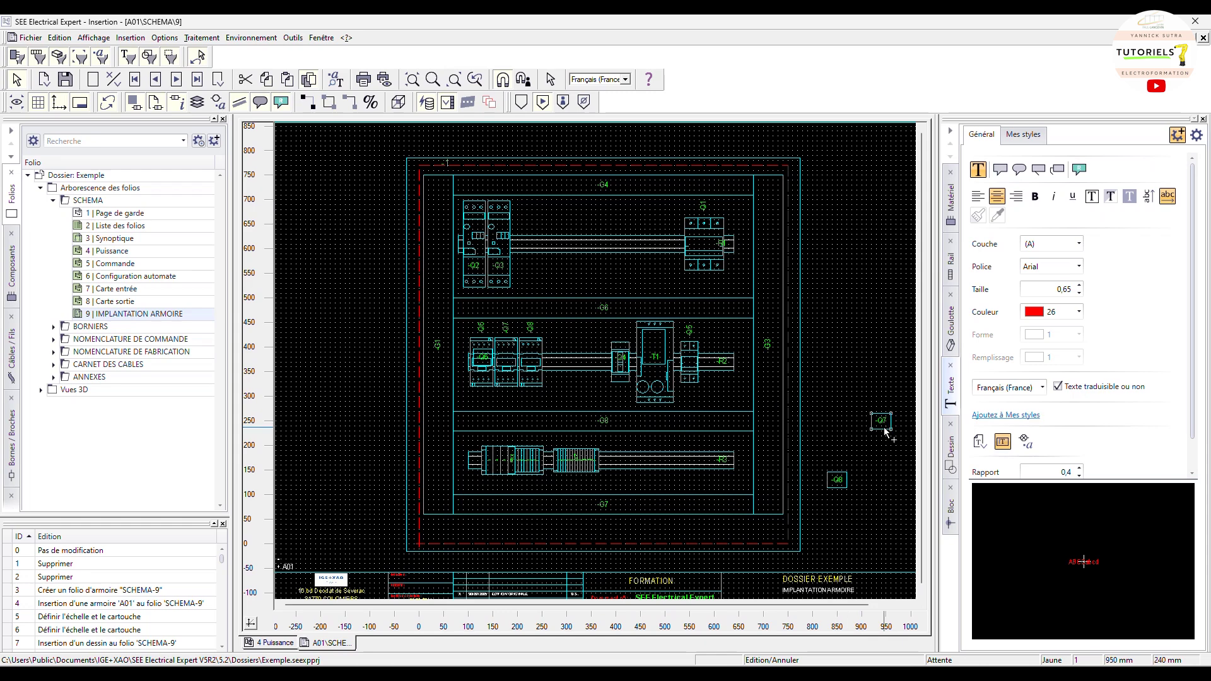
{"action": "left_click_drag", "start_coordinate": [883, 428], "coordinate": [510, 363]}
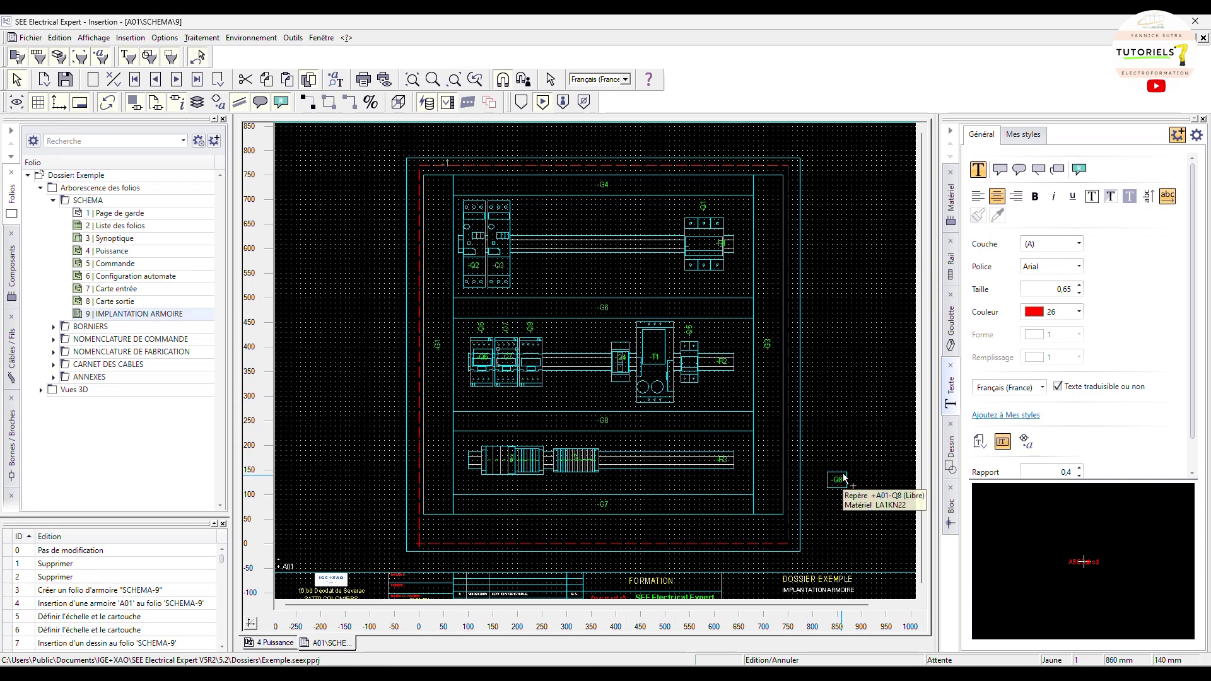
{"action": "left_click_drag", "start_coordinate": [844, 478], "coordinate": [534, 365]}
{"action": "scroll", "coordinate": [531, 375], "scroll_direction": "up", "scroll_amount": 2}
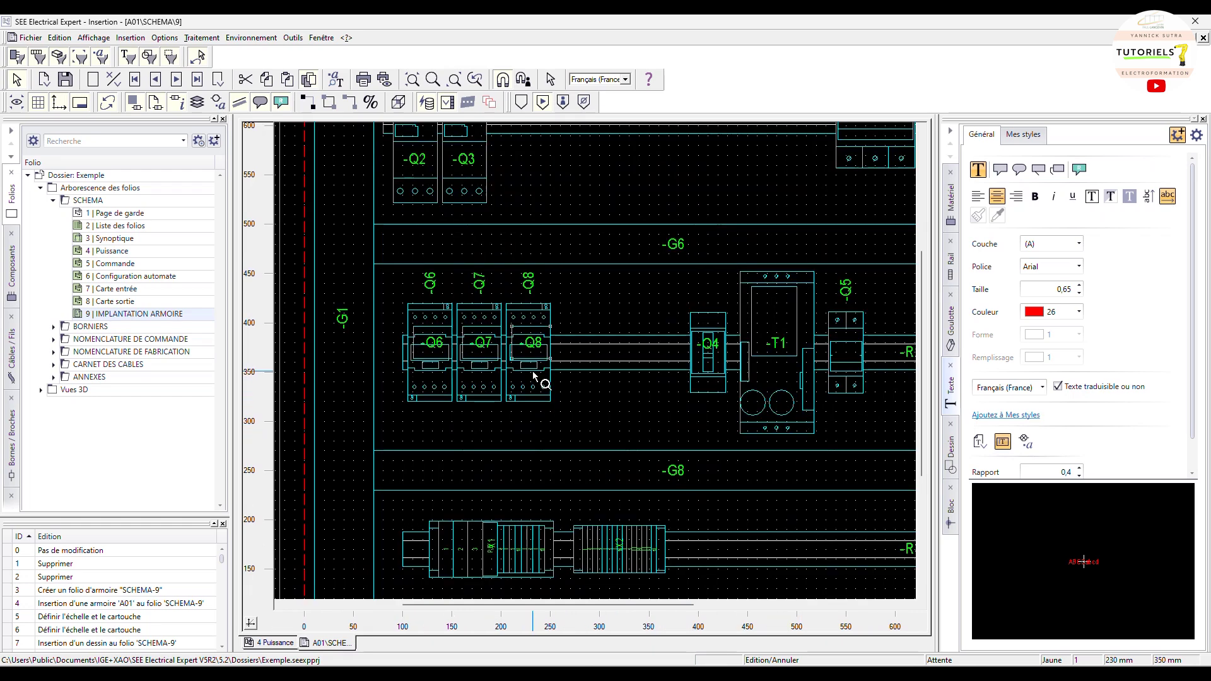
{"action": "scroll", "coordinate": [533, 373], "scroll_direction": "up", "scroll_amount": 2}
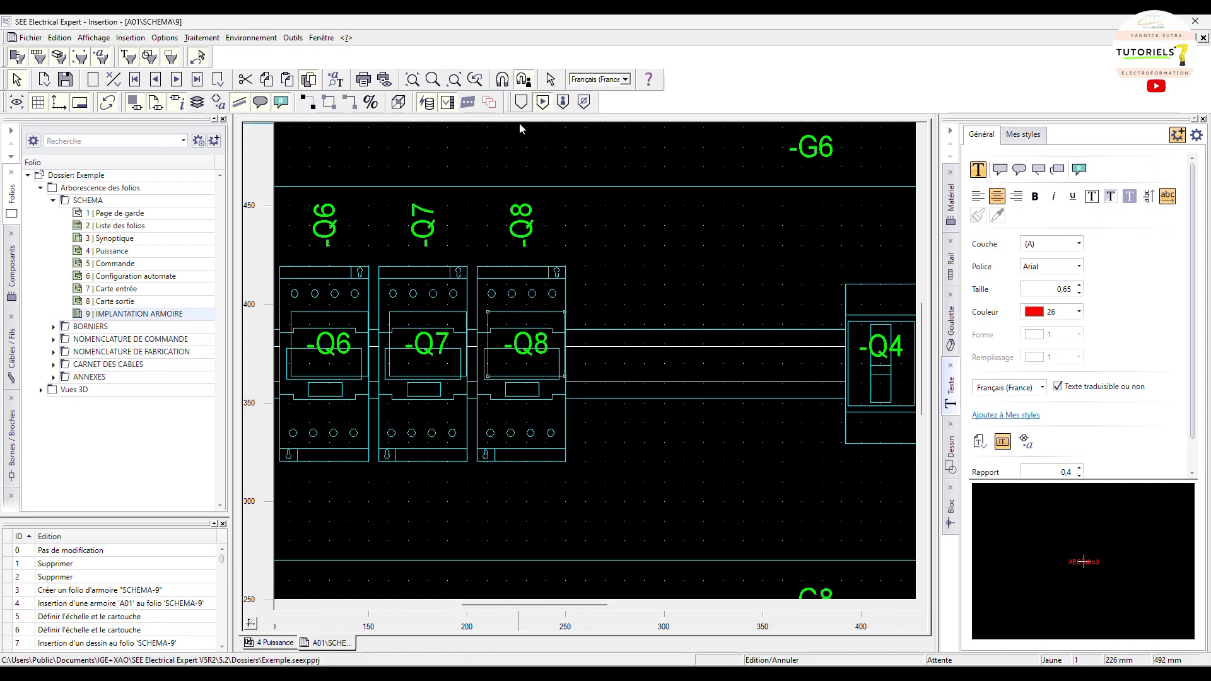
- Fine-tune the positions of the Q8 and Q7 auxiliary blocks so they sit centred on their contactors
{"action": "left_click", "coordinate": [521, 313]}
{"action": "left_click_drag", "start_coordinate": [514, 319], "coordinate": [507, 317]}
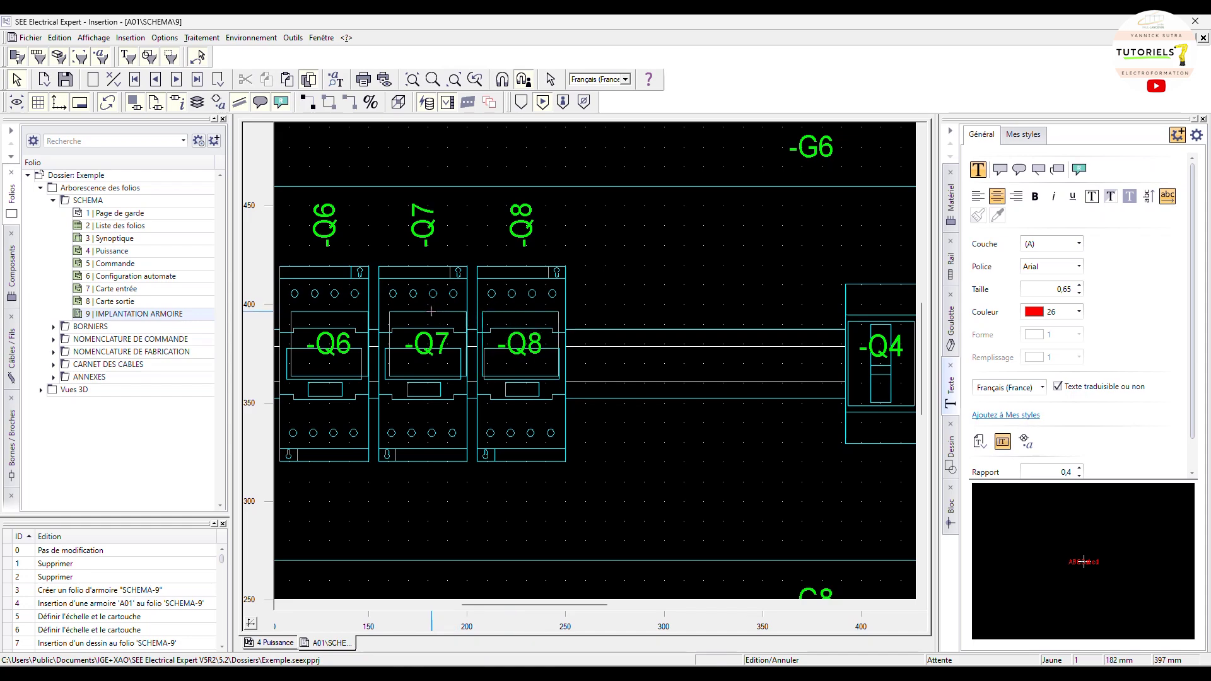
{"action": "left_click_drag", "start_coordinate": [411, 319], "coordinate": [412, 317]}
{"action": "scroll", "coordinate": [664, 325], "scroll_direction": "down", "scroll_amount": 2}
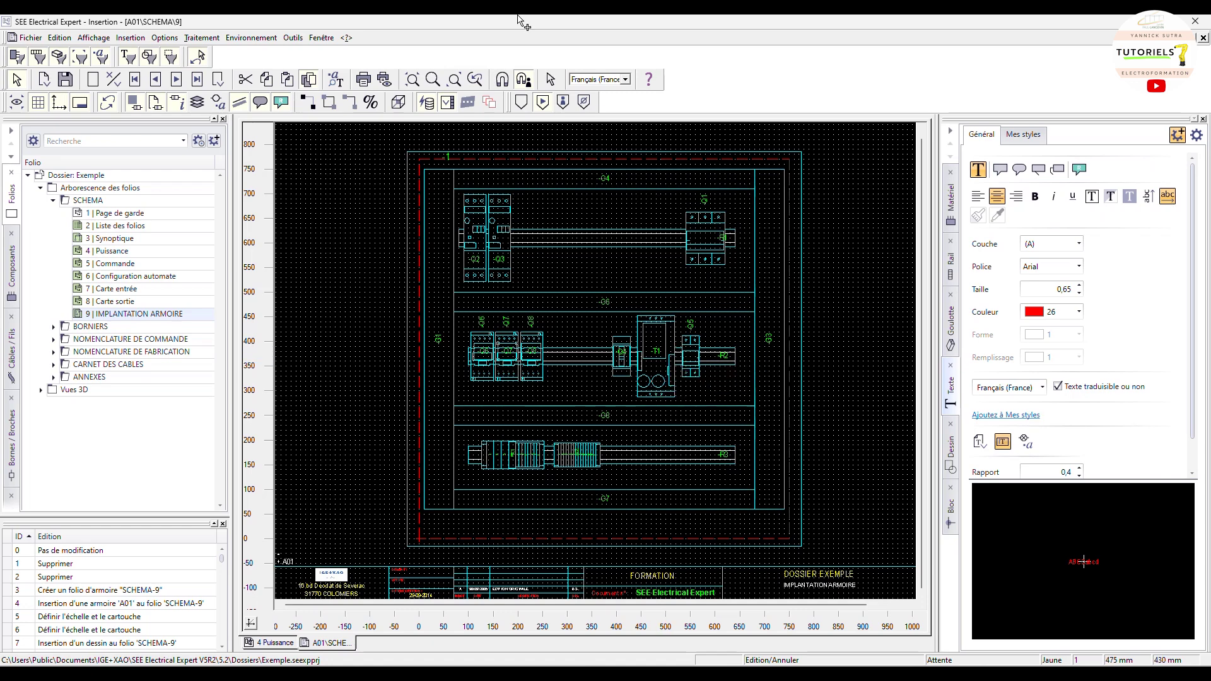
- Dimension the cabinet's overall height between its two right-hand corners, placing the dimension line outside the right edge
{"action": "left_click", "coordinate": [950, 455]}
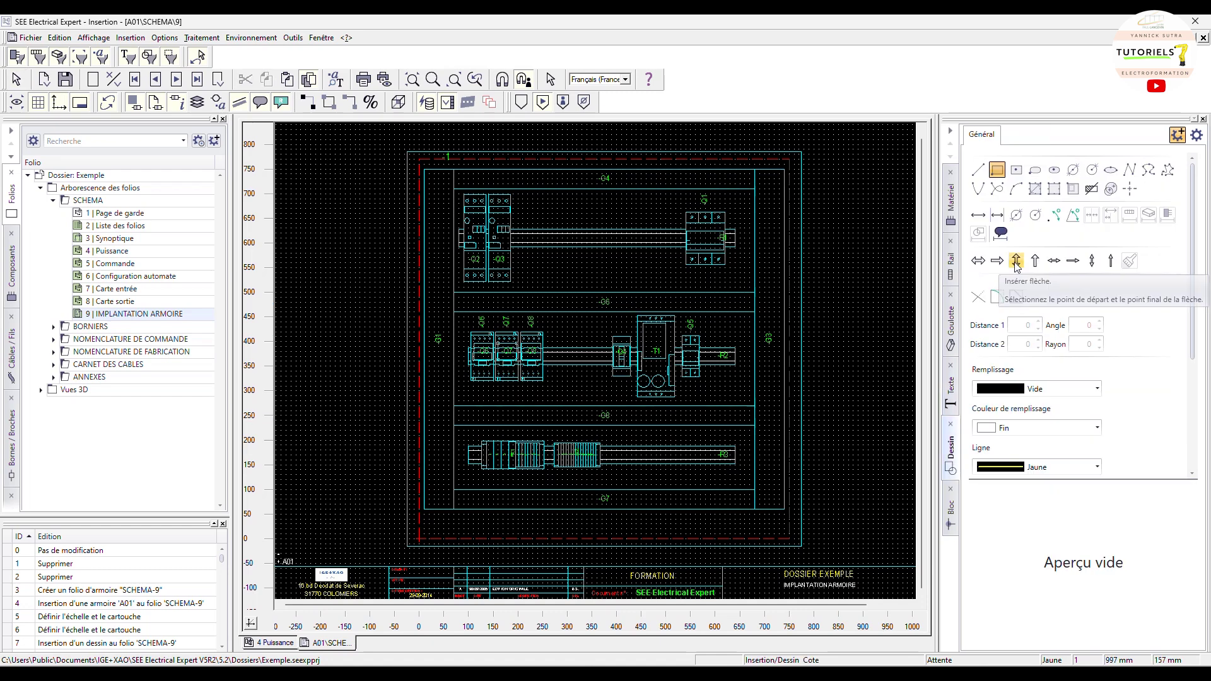
{"action": "left_click", "coordinate": [1004, 217]}
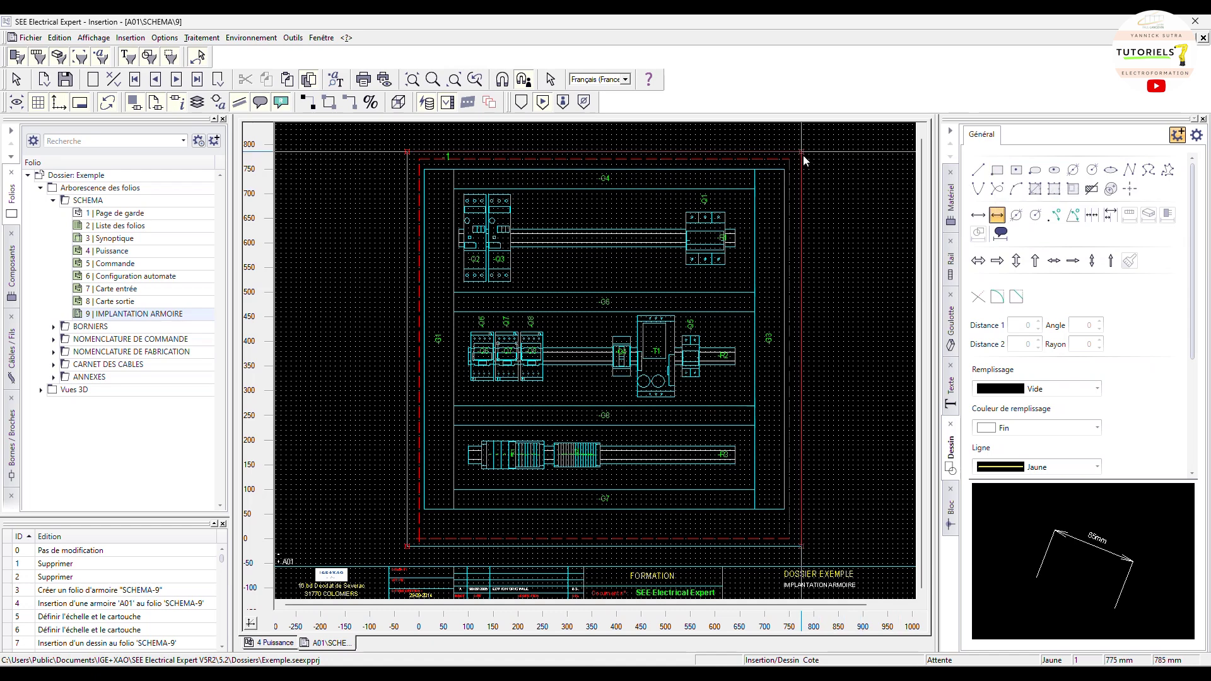
{"action": "scroll", "coordinate": [1187, 359], "scroll_direction": "down", "scroll_amount": 3}
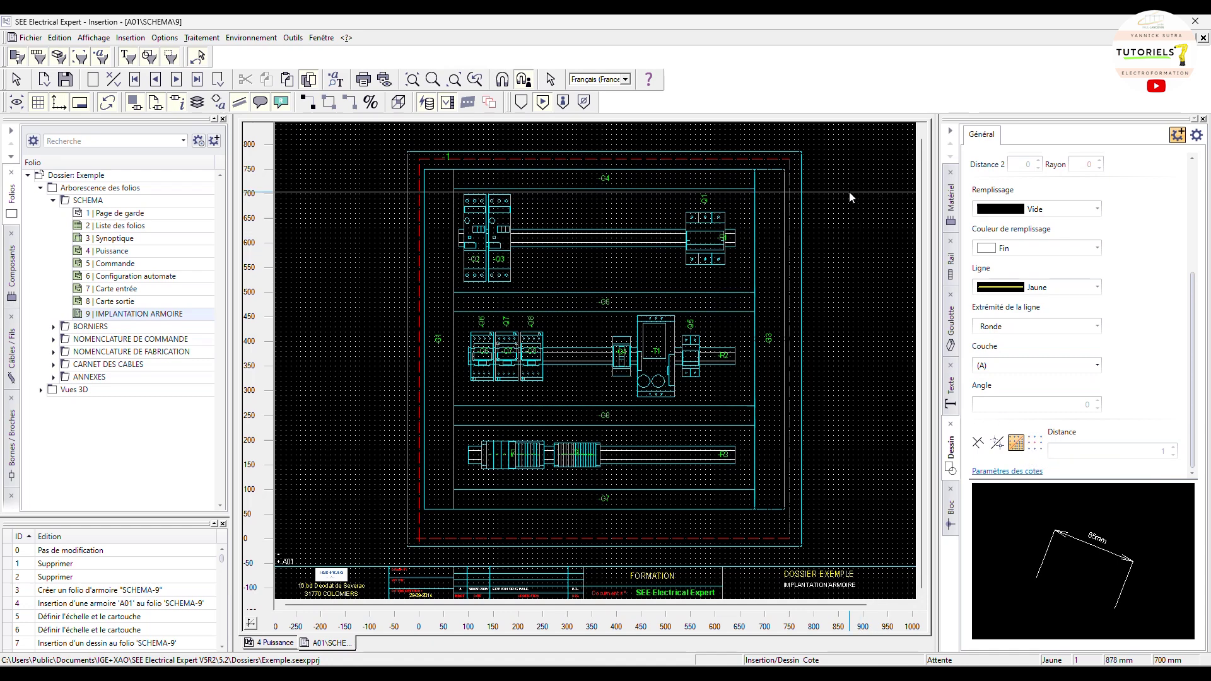
{"action": "left_click", "coordinate": [801, 156]}
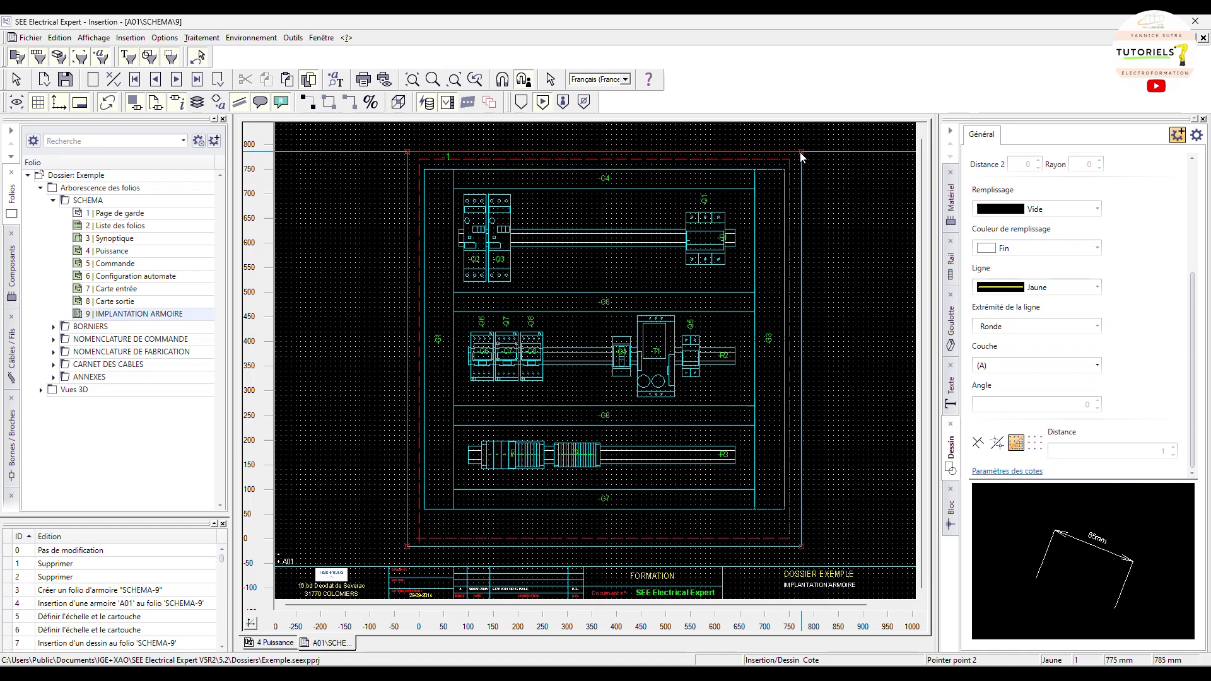
{"action": "left_click", "coordinate": [800, 553]}
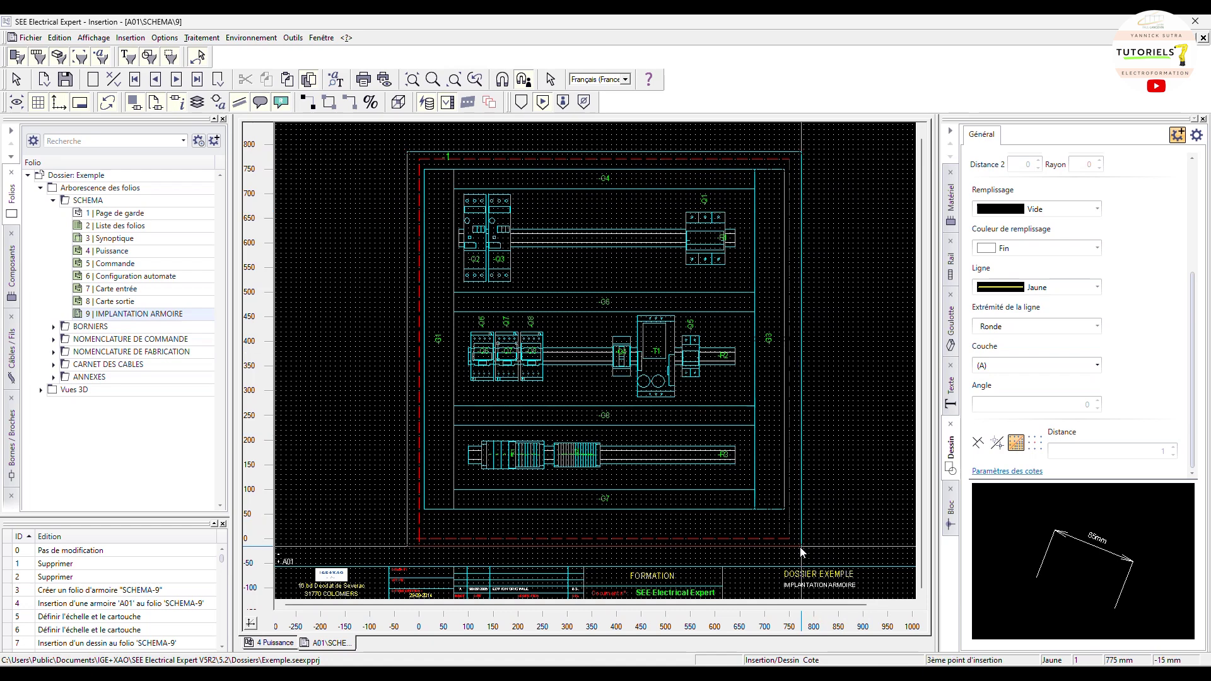
{"action": "left_click", "coordinate": [841, 333]}
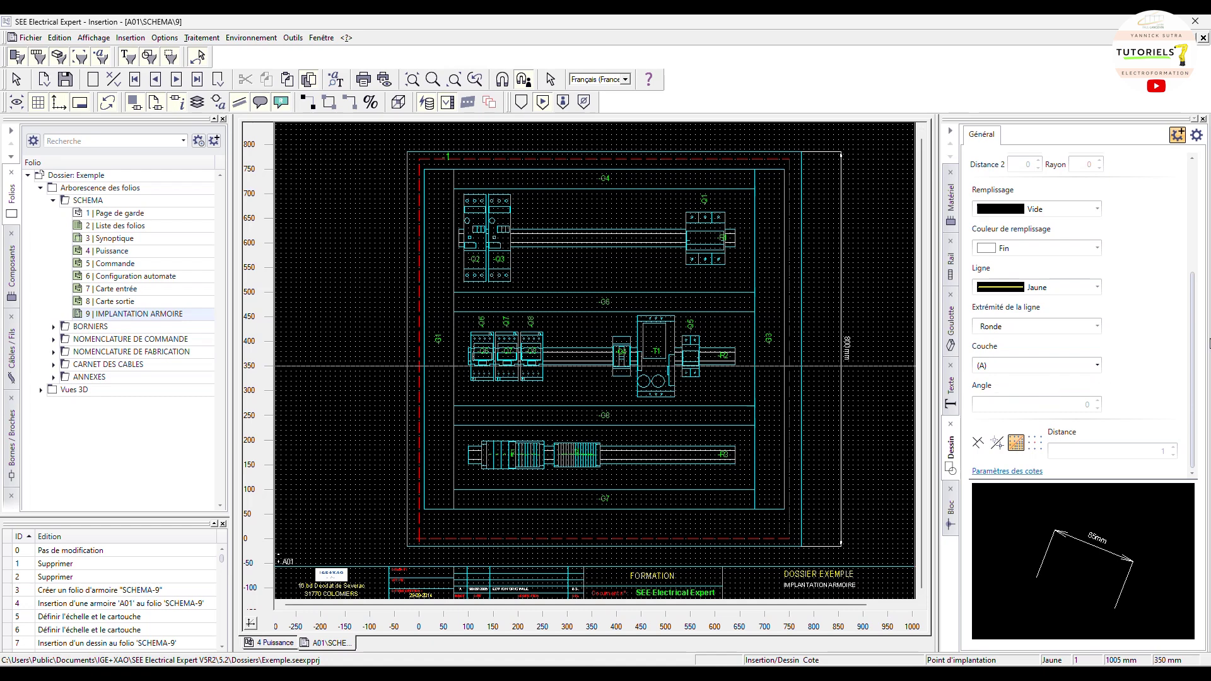
- Dimension the cabinet's overall width between its two upper corners, placing the dimension line above the cabinet
{"action": "scroll", "coordinate": [1187, 343], "scroll_direction": "up", "scroll_amount": 1}
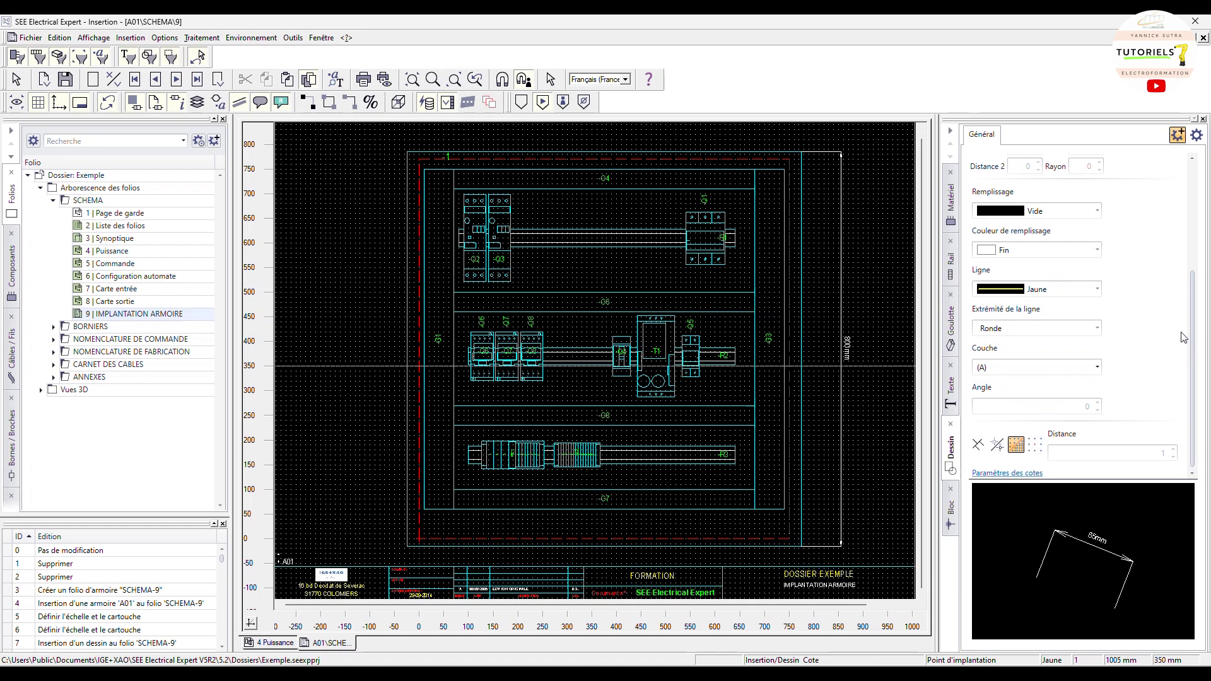
{"action": "scroll", "coordinate": [1184, 271], "scroll_direction": "up", "scroll_amount": 5}
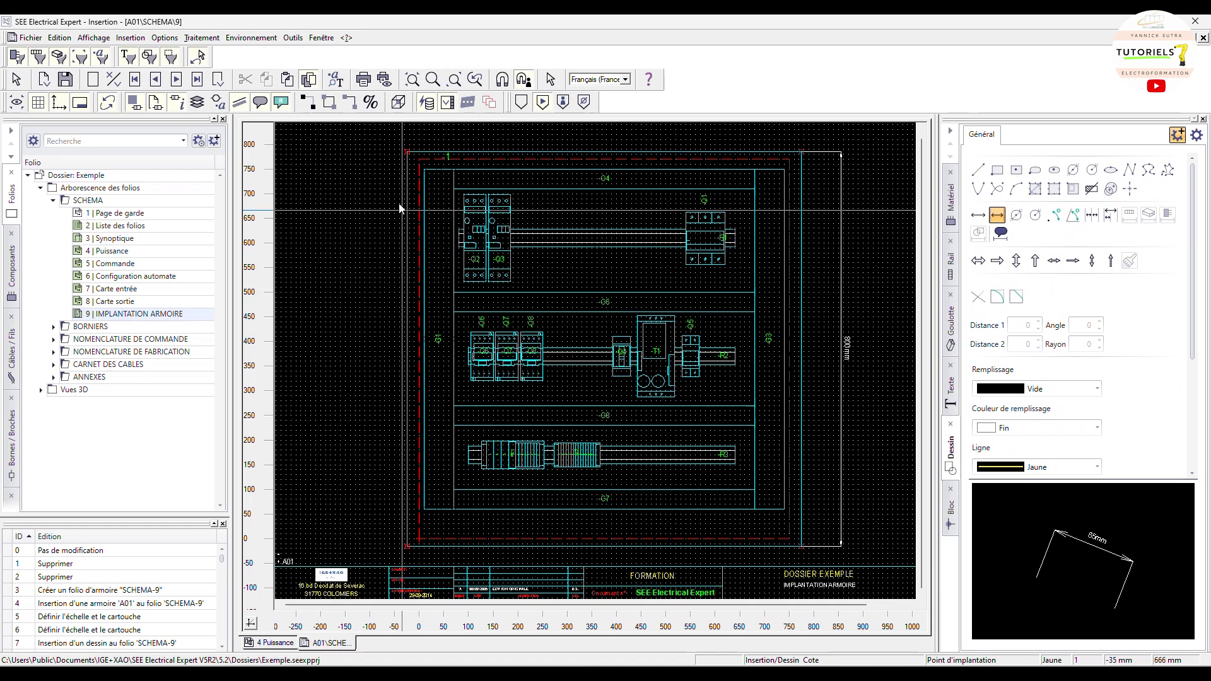
{"action": "left_click", "coordinate": [408, 153]}
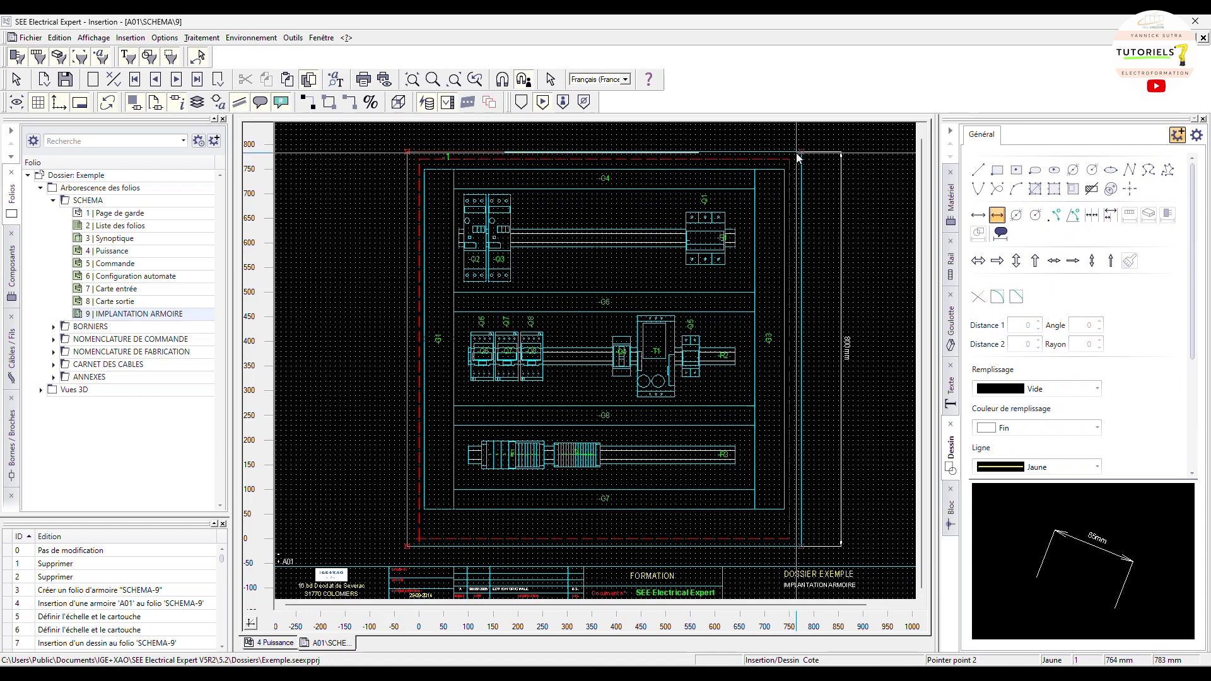
{"action": "left_click", "coordinate": [840, 153]}
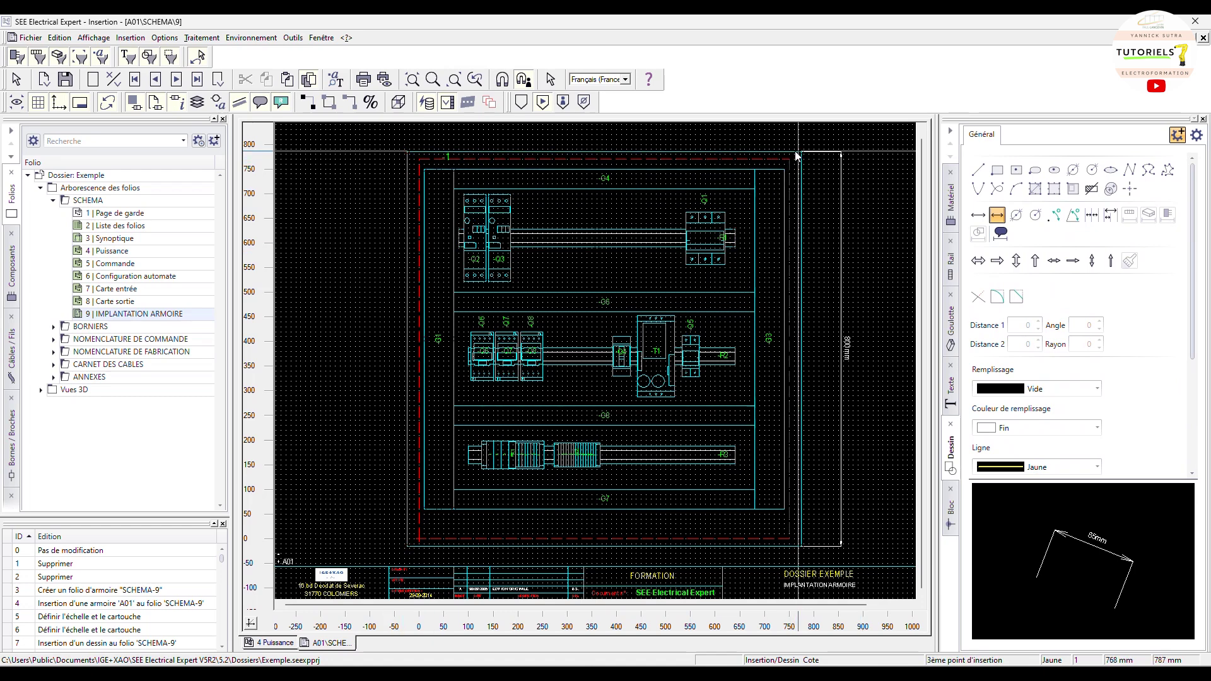
{"action": "left_click", "coordinate": [623, 138]}
{"action": "key", "text": "Escape"}
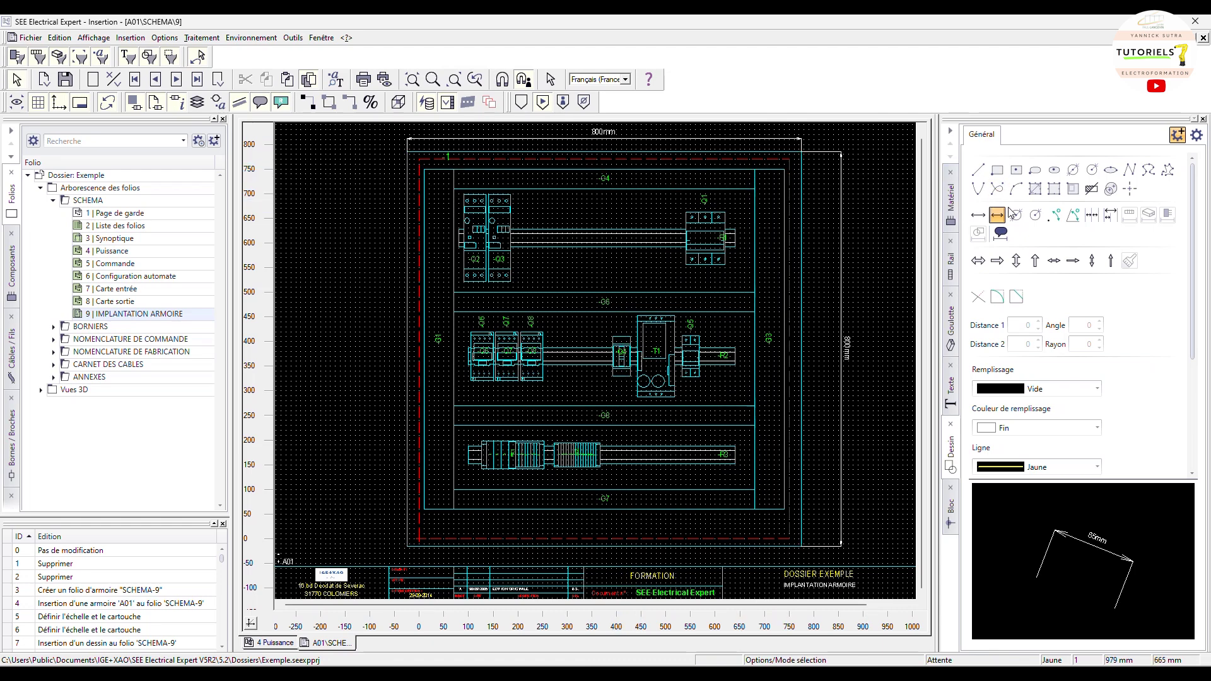
- Try to dimension from the right end of rail R1 to the upper outer corner of duct G3, and cancel it
{"action": "left_click", "coordinate": [765, 189]}
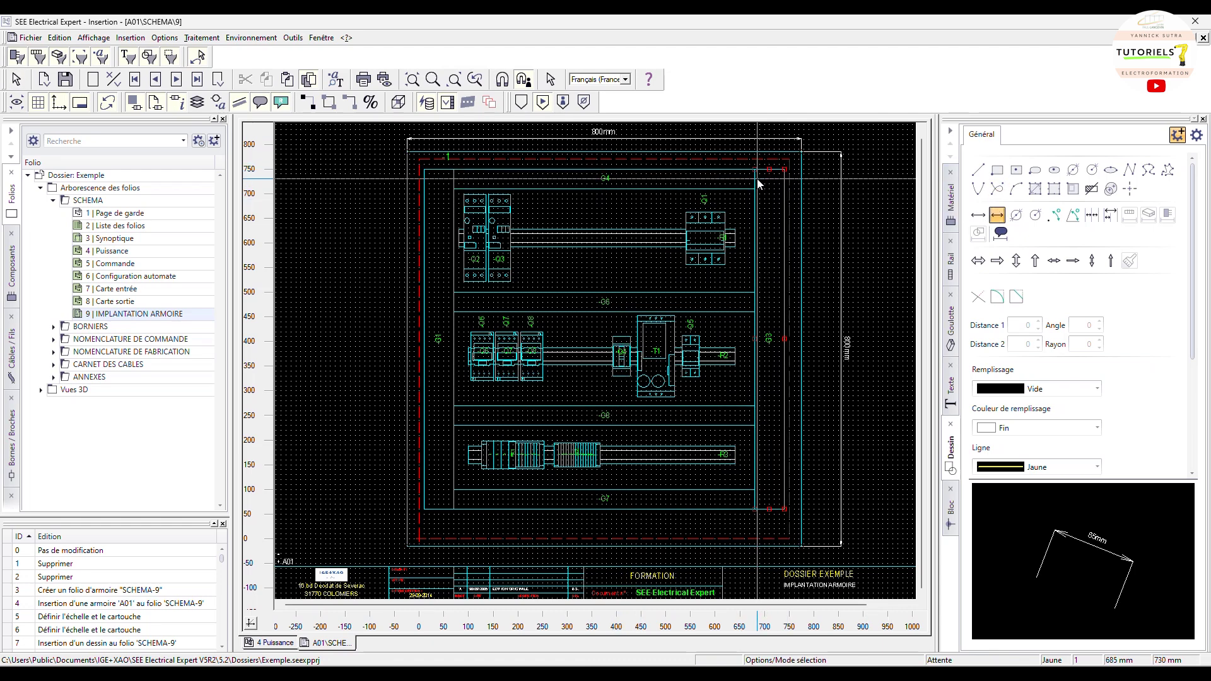
{"action": "left_click", "coordinate": [736, 242]}
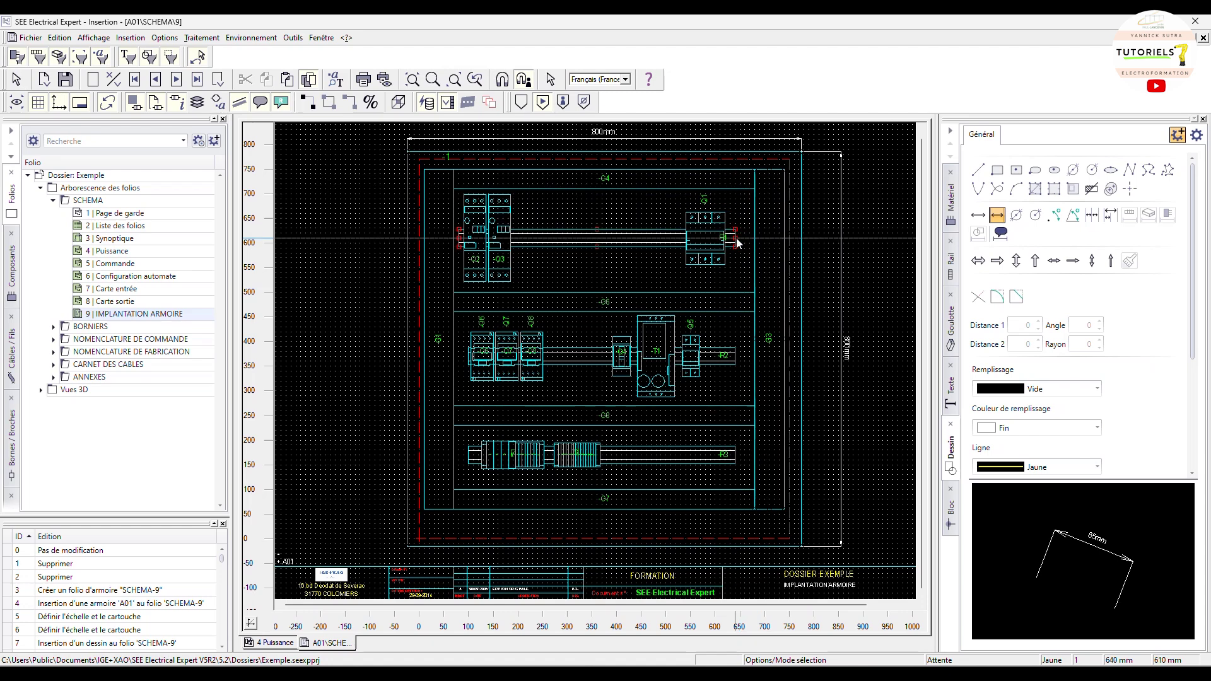
{"action": "left_click", "coordinate": [736, 240]}
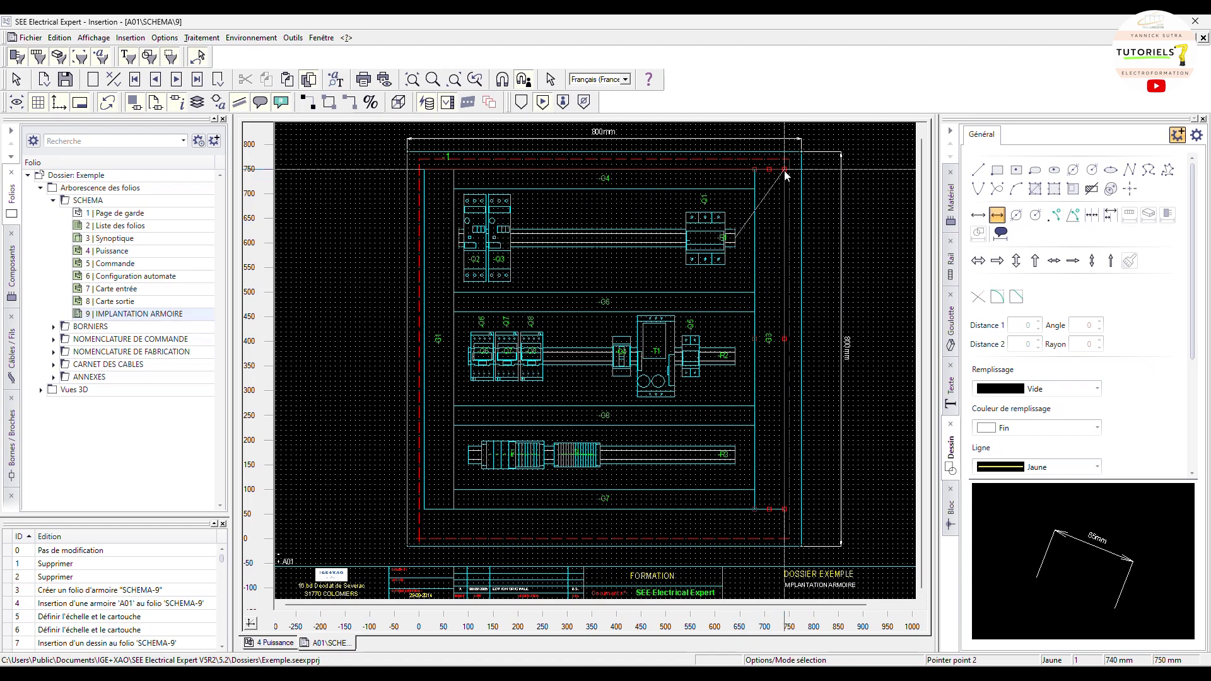
{"action": "left_click", "coordinate": [785, 169]}
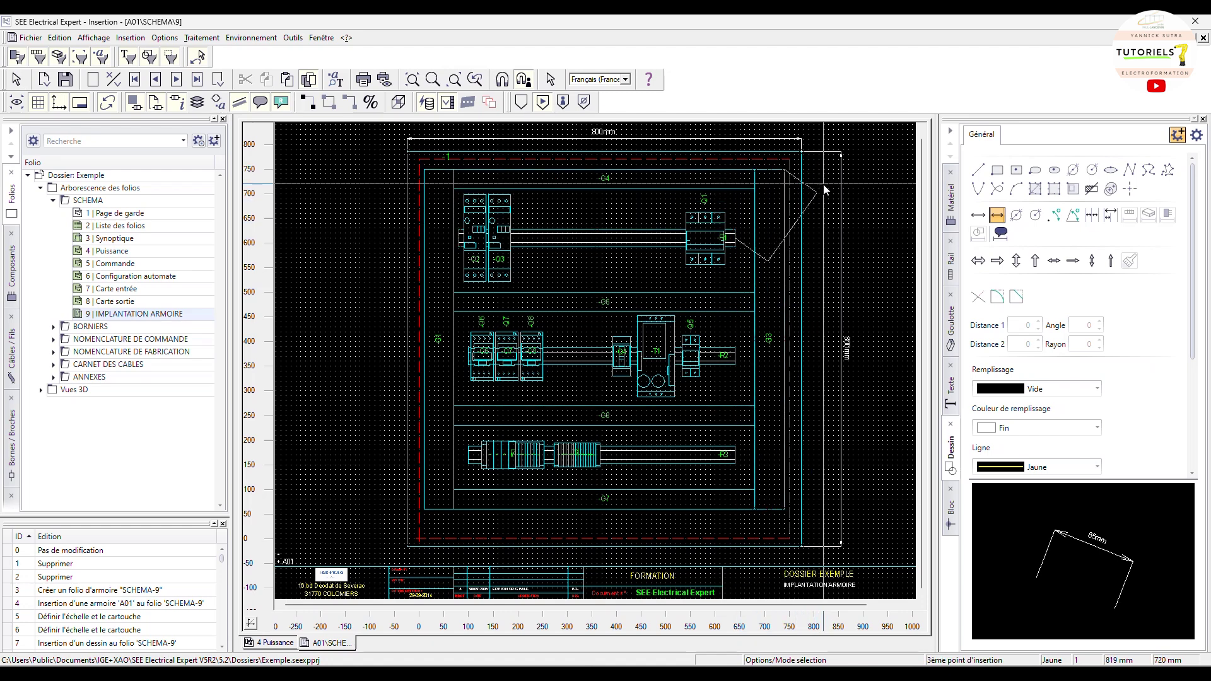
{"action": "key", "text": "Escape"}
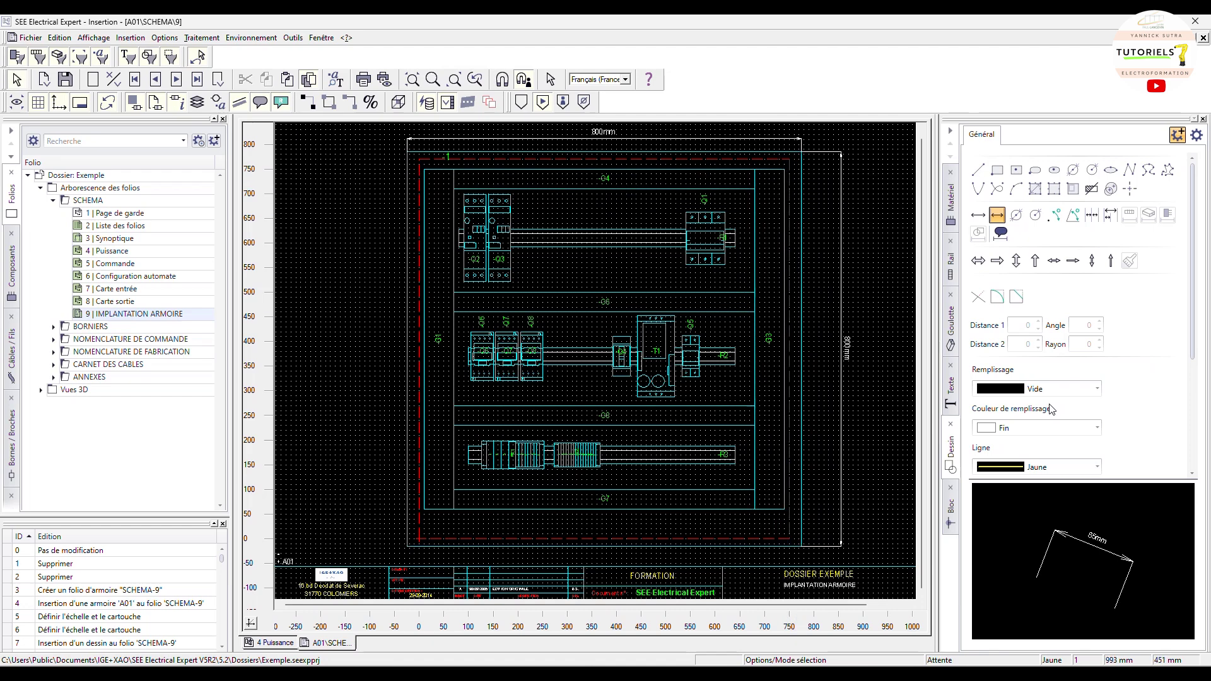
- Review the dimensioning settings for layout display, and leave them without making changes
{"action": "scroll", "coordinate": [1066, 397], "scroll_direction": "down", "scroll_amount": 5}
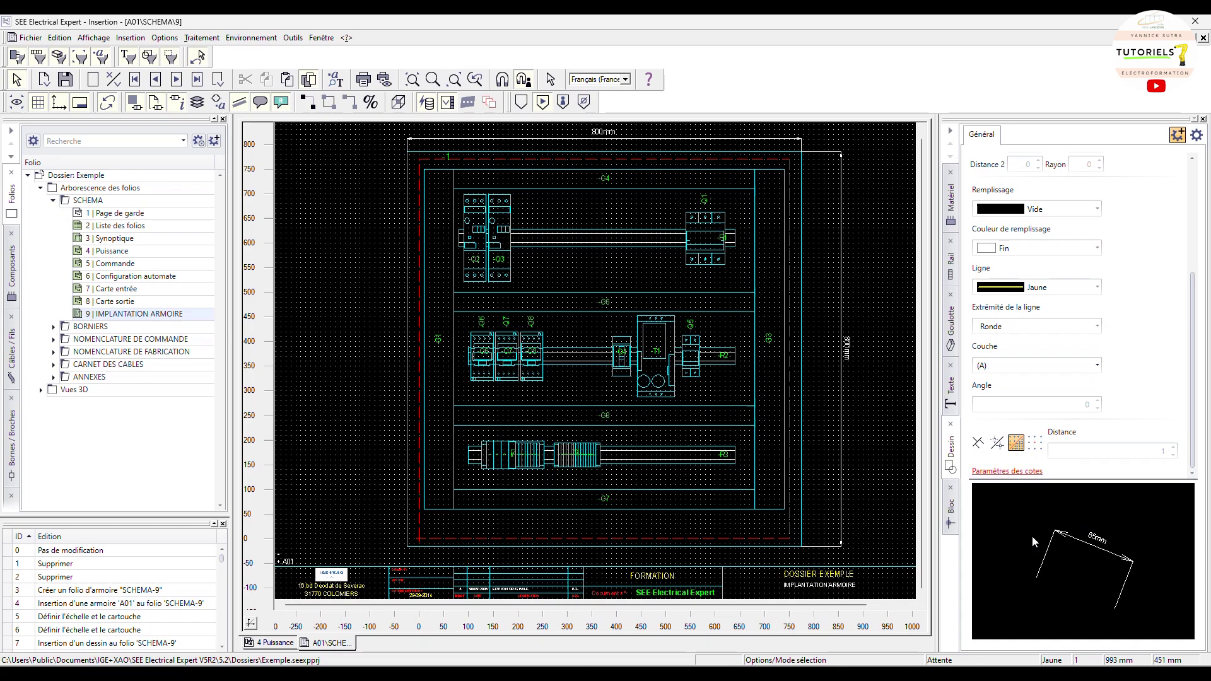
{"action": "left_click", "coordinate": [1010, 472]}
{"action": "left_click", "coordinate": [1010, 471]}
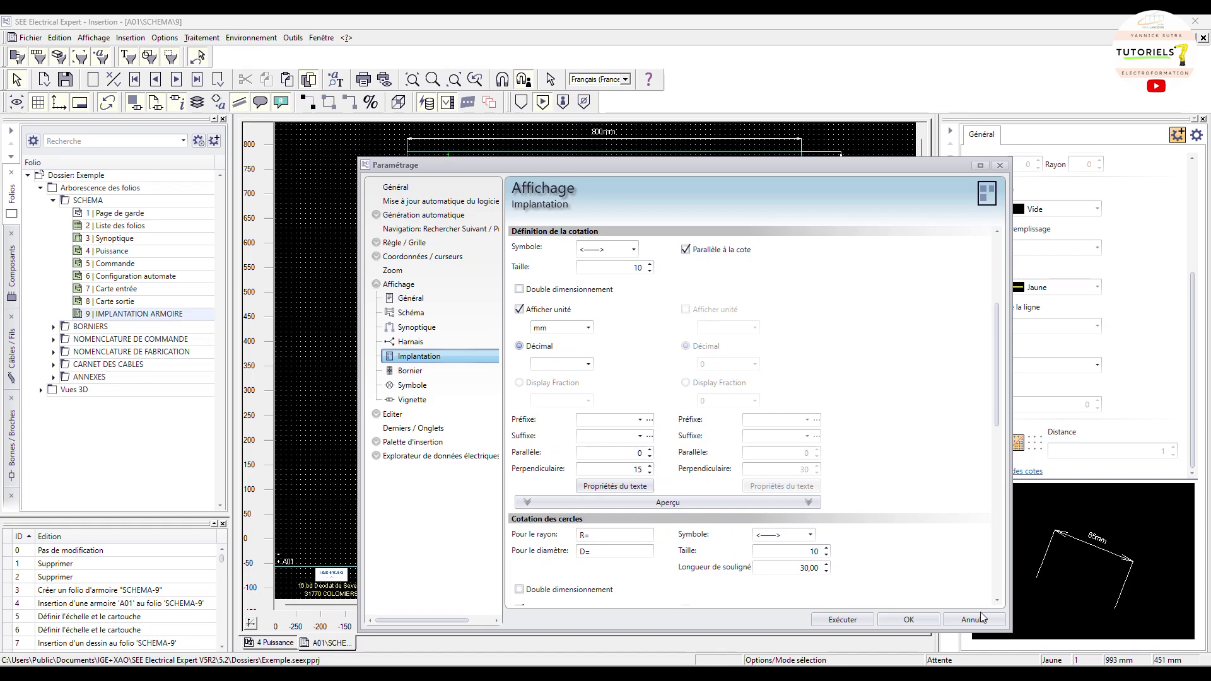
{"action": "left_click", "coordinate": [954, 621]}
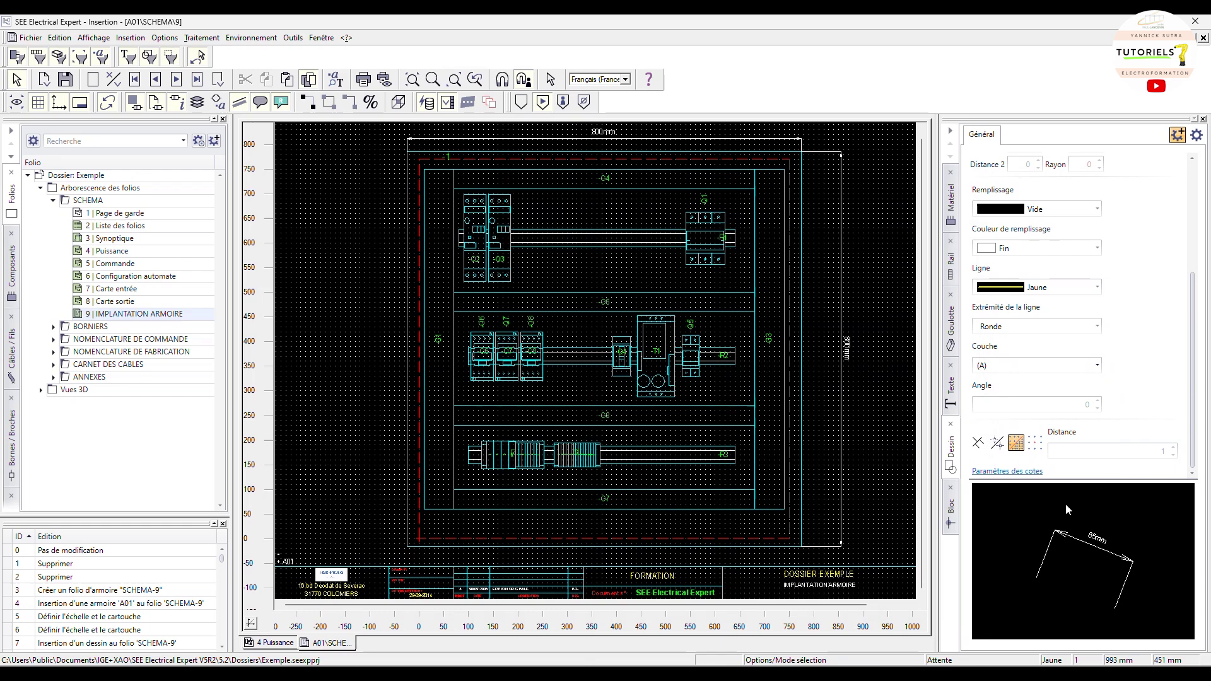
- Switch the dimensioning mode from aligned to horizontal/vertical in the drawing settings
{"action": "scroll", "coordinate": [1120, 337], "scroll_direction": "up", "scroll_amount": 5}
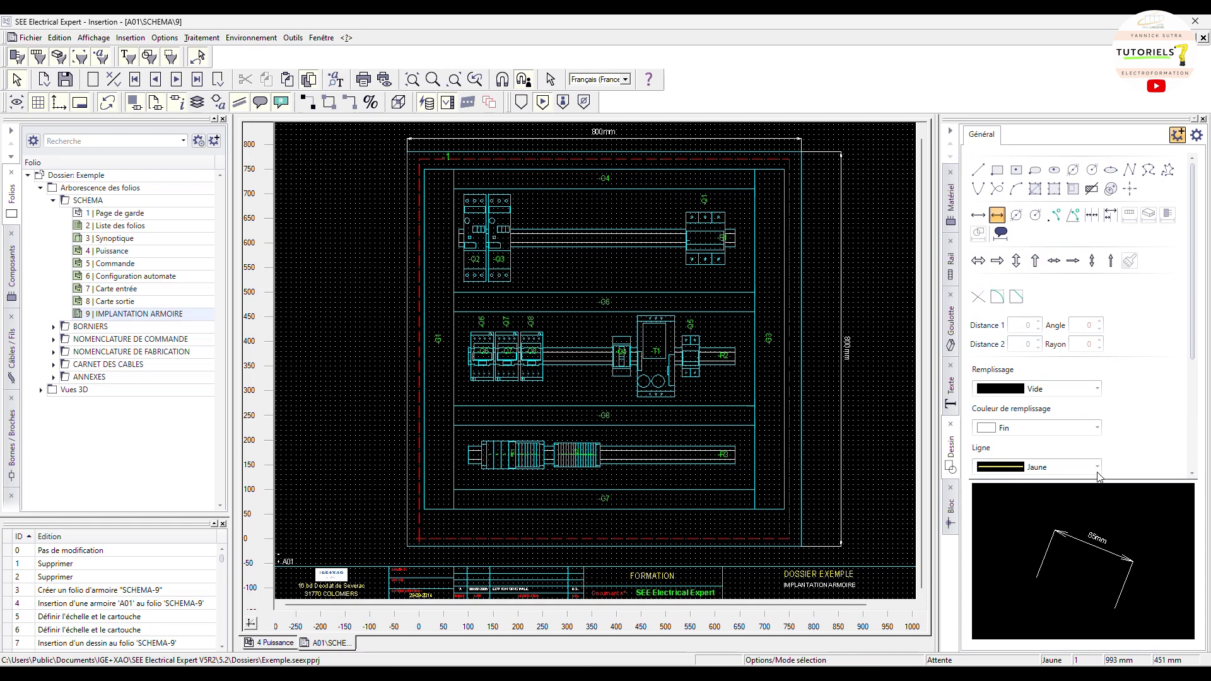
{"action": "scroll", "coordinate": [1110, 435], "scroll_direction": "down", "scroll_amount": 5}
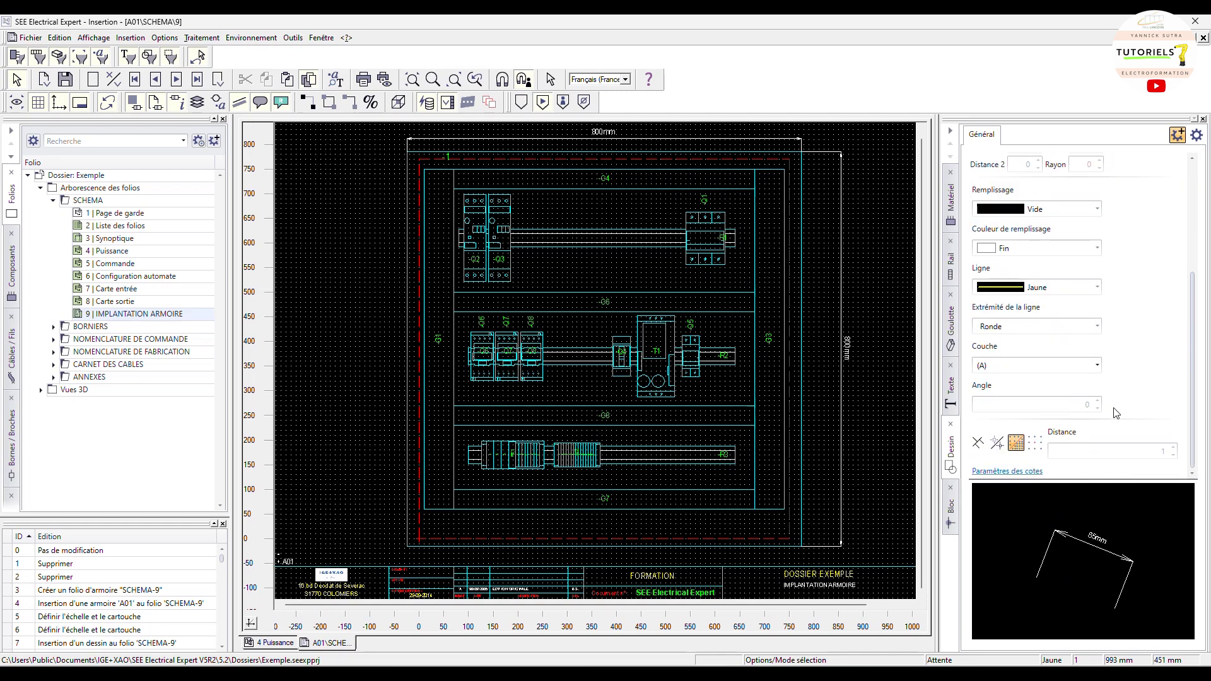
{"action": "left_click", "coordinate": [978, 446]}
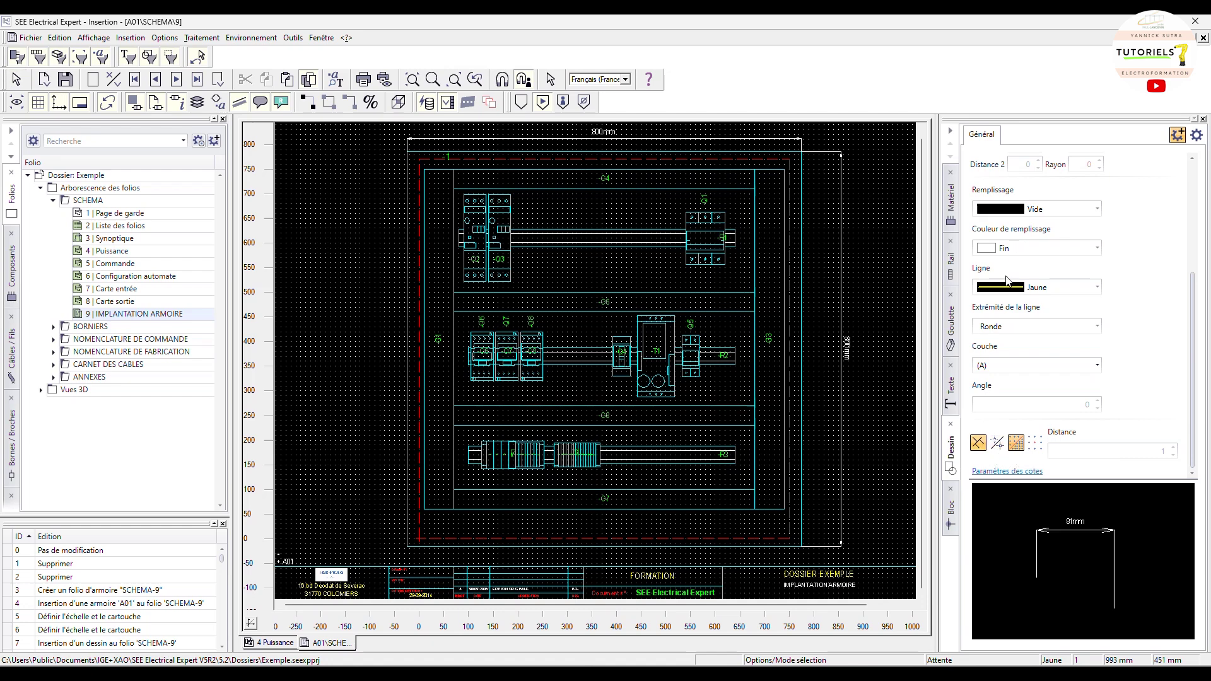
{"action": "left_click", "coordinate": [951, 511]}
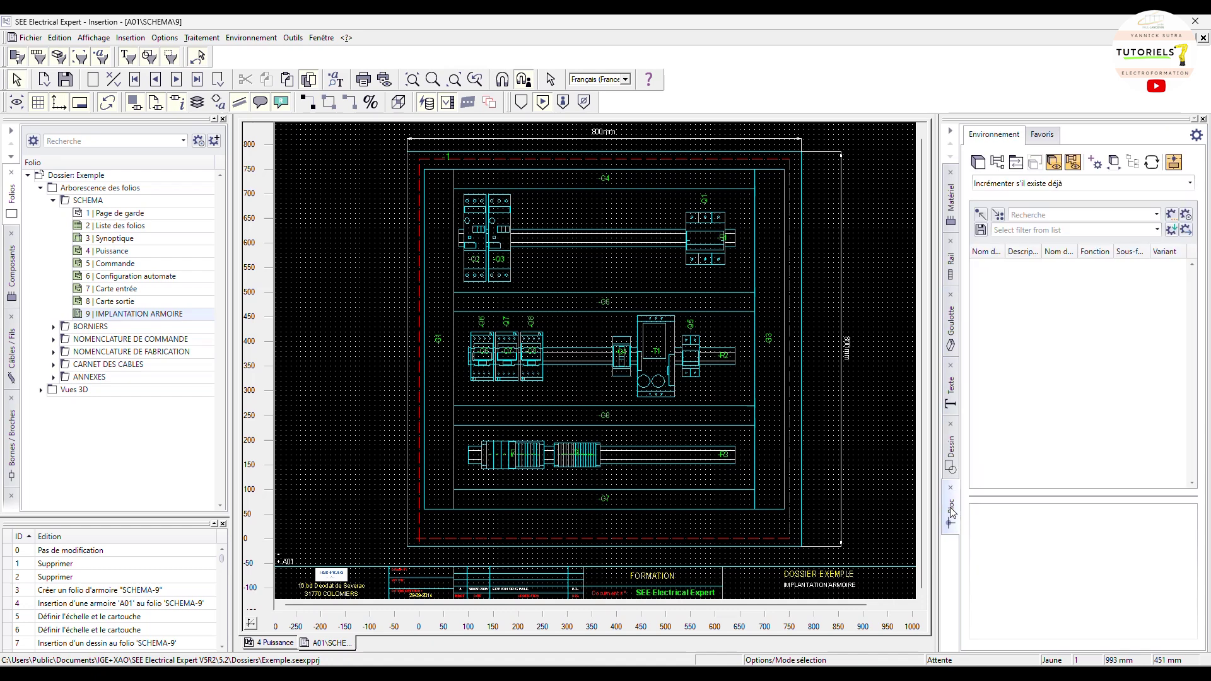
{"action": "left_click", "coordinate": [952, 466]}
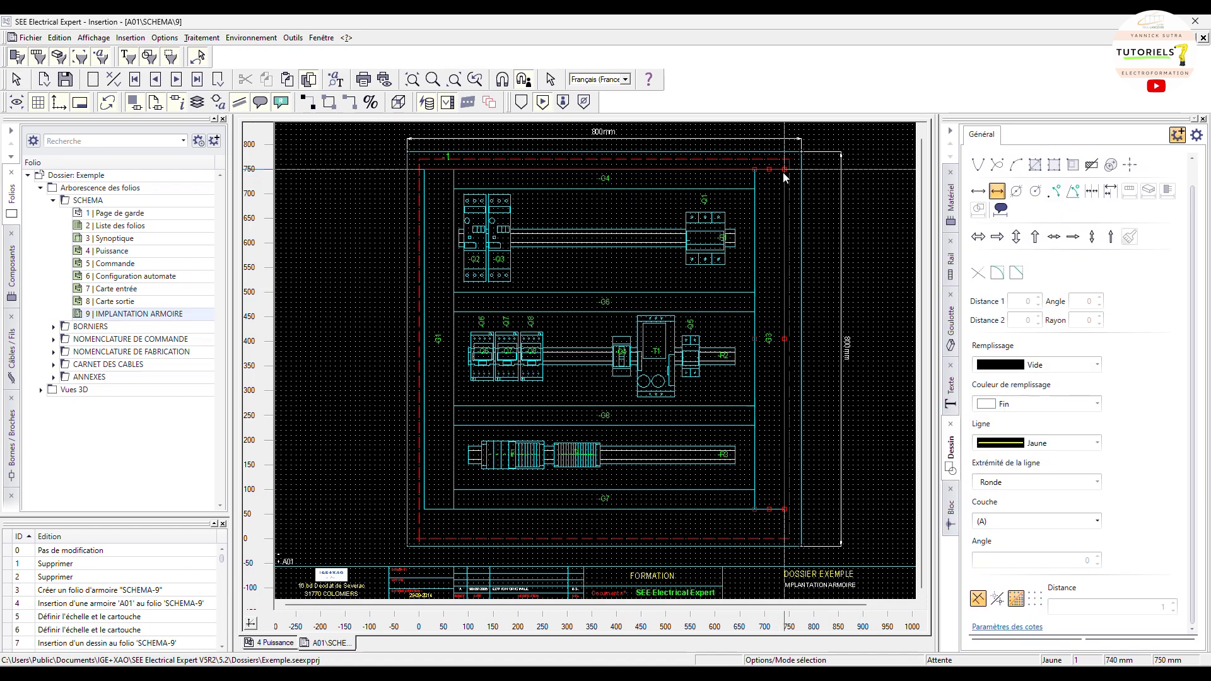
- Dimension the vertical distance from duct G3's upper outer corner to the right end of duct G6, placing the dimension line outside the cabinet
{"action": "left_click", "coordinate": [782, 172]}
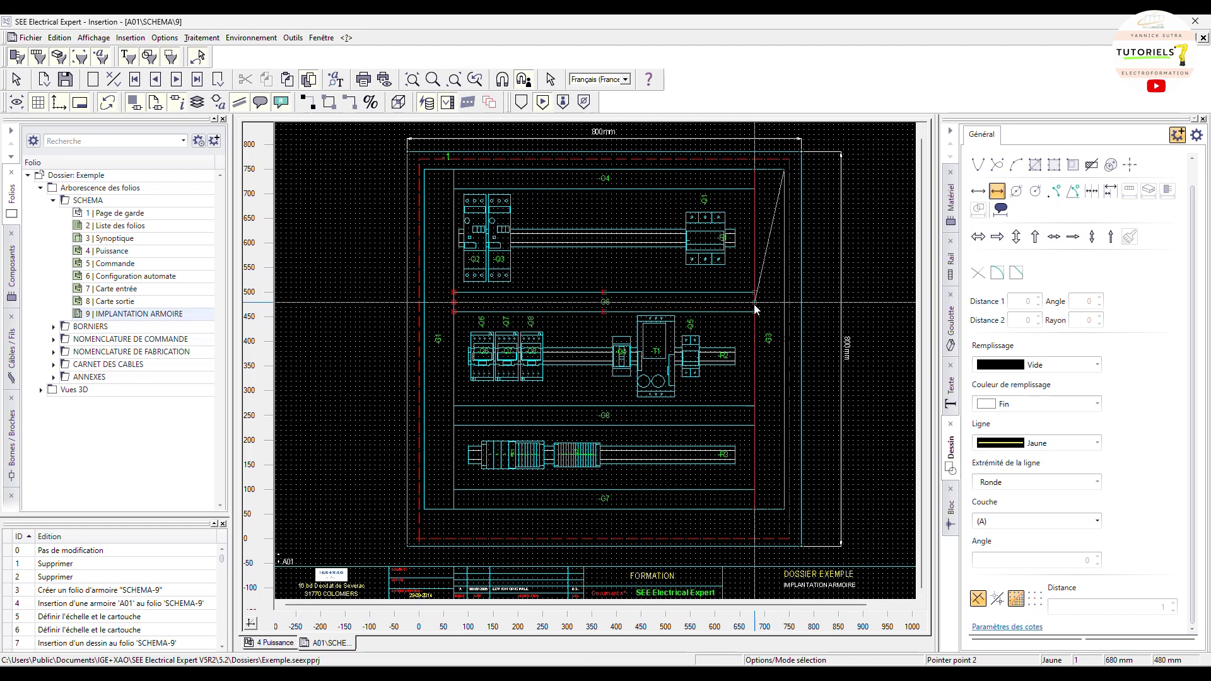
{"action": "left_click", "coordinate": [755, 302]}
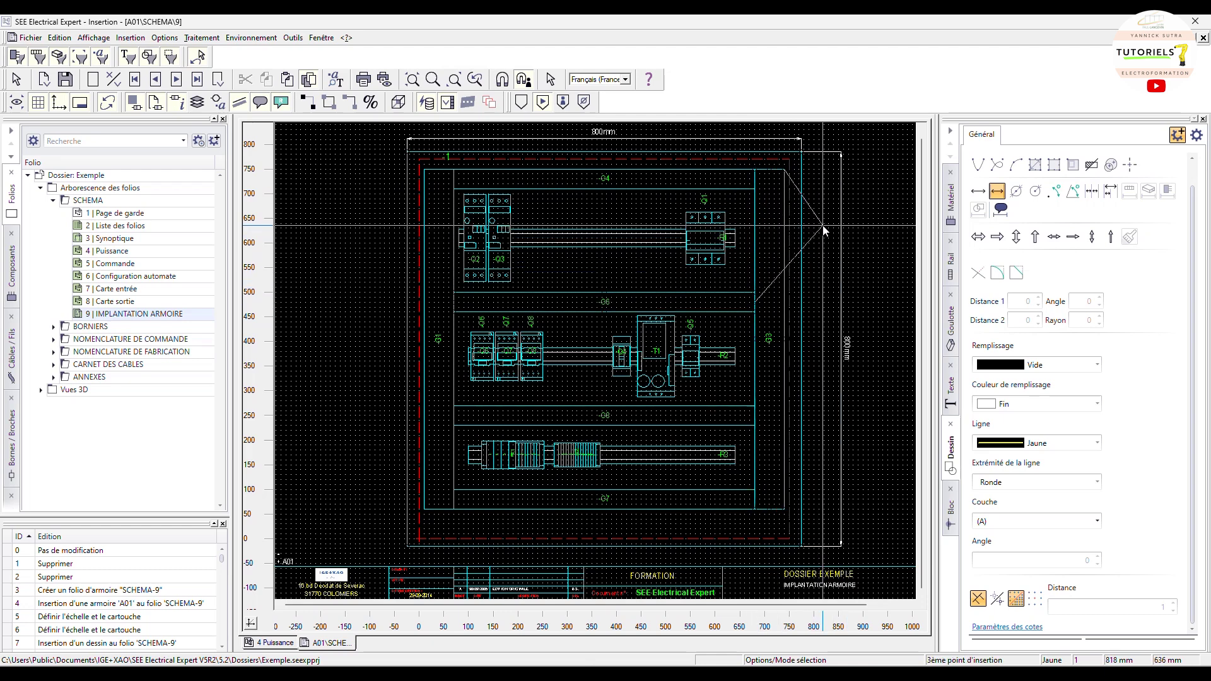
{"action": "left_click", "coordinate": [824, 265]}
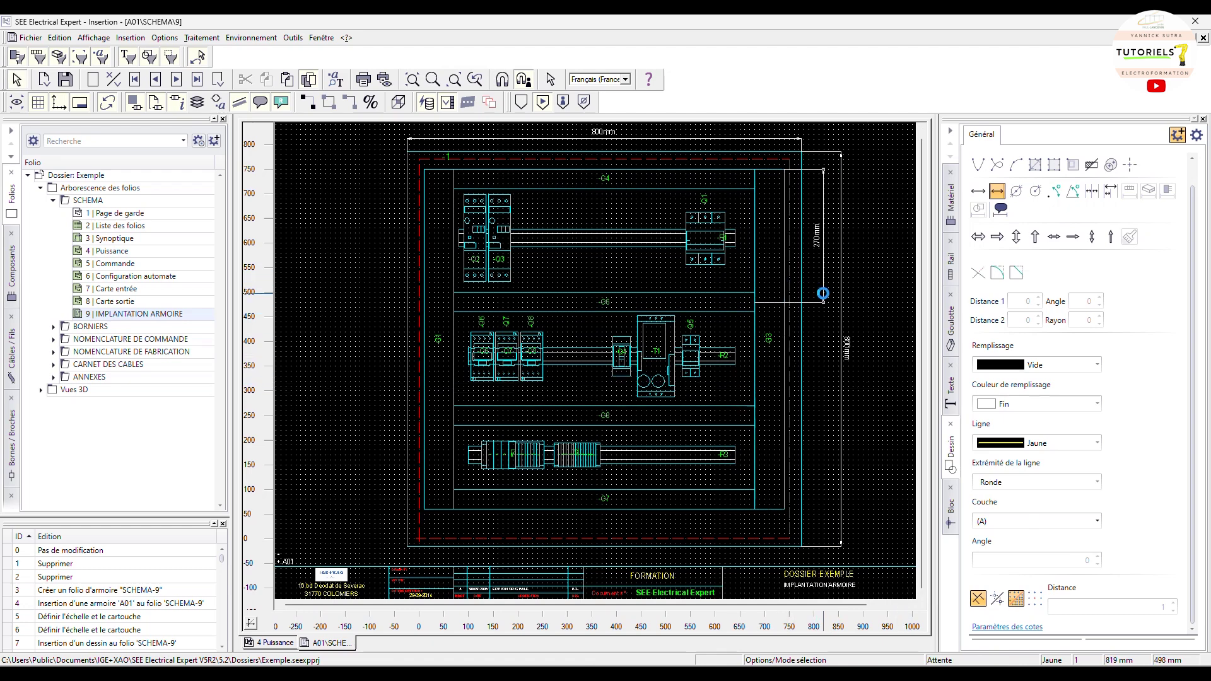
{"action": "left_click", "coordinate": [825, 289]}
{"action": "key", "text": "Escape"}
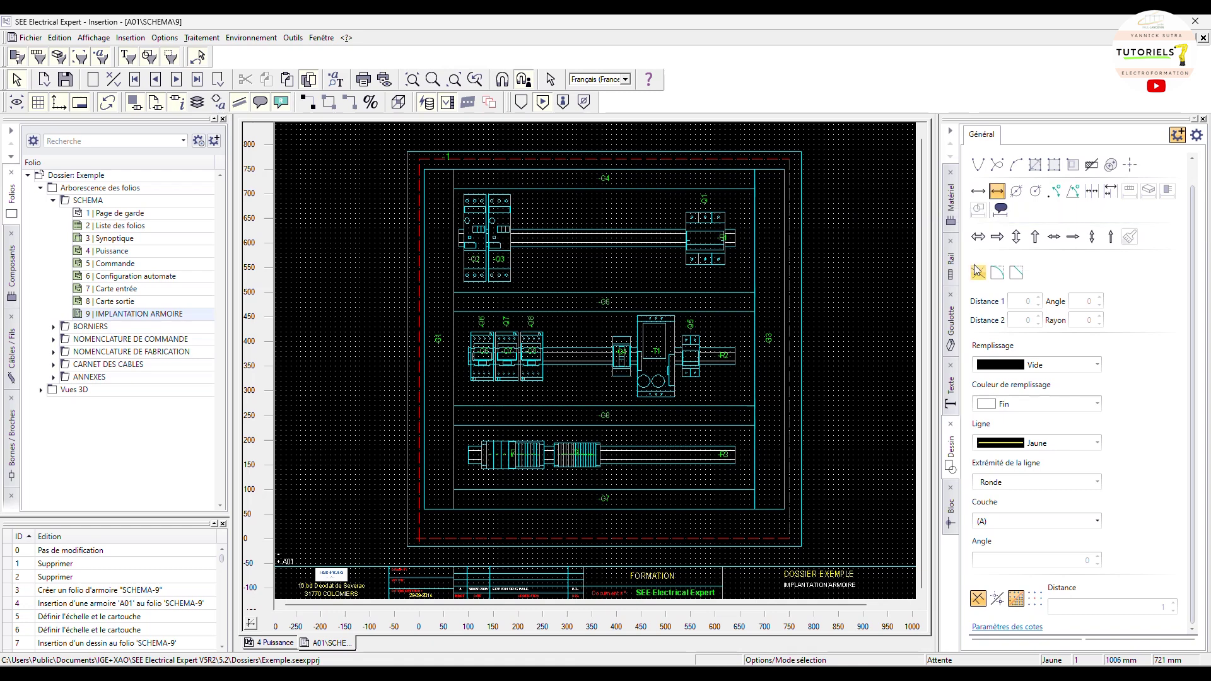
- Try flat chained dimensions between the rail axes only, outside the cabinet's right edge, and undo them
{"action": "left_click", "coordinate": [1092, 192]}
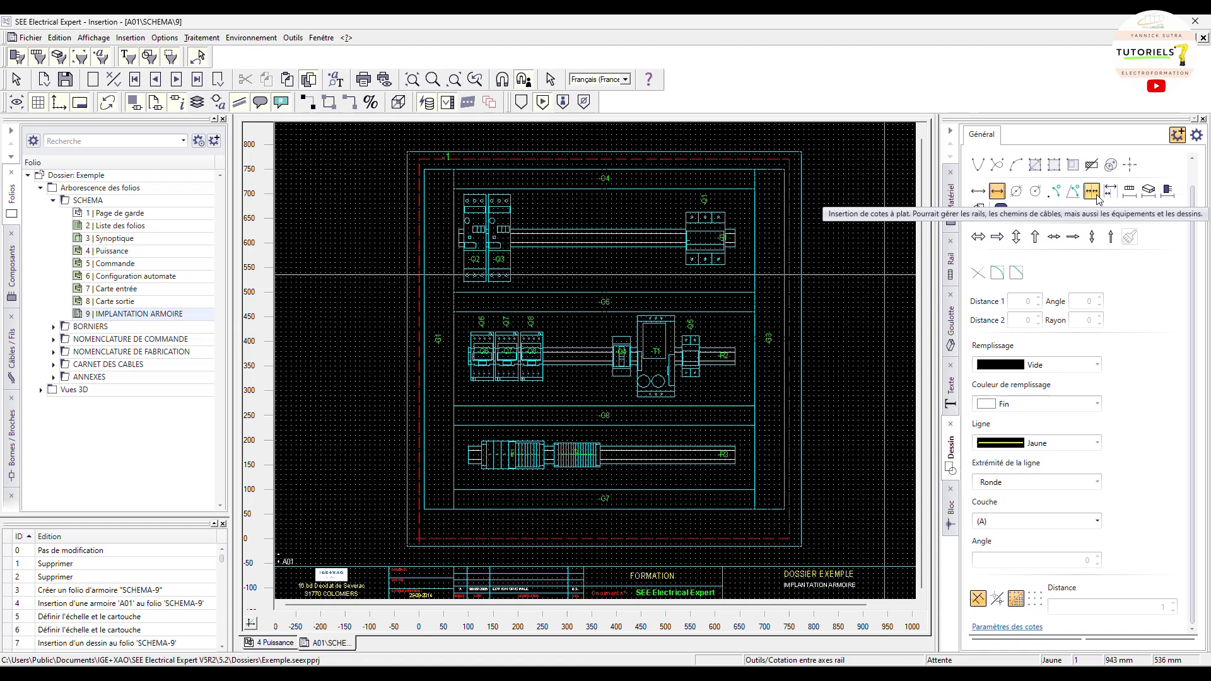
{"action": "left_click", "coordinate": [1131, 195]}
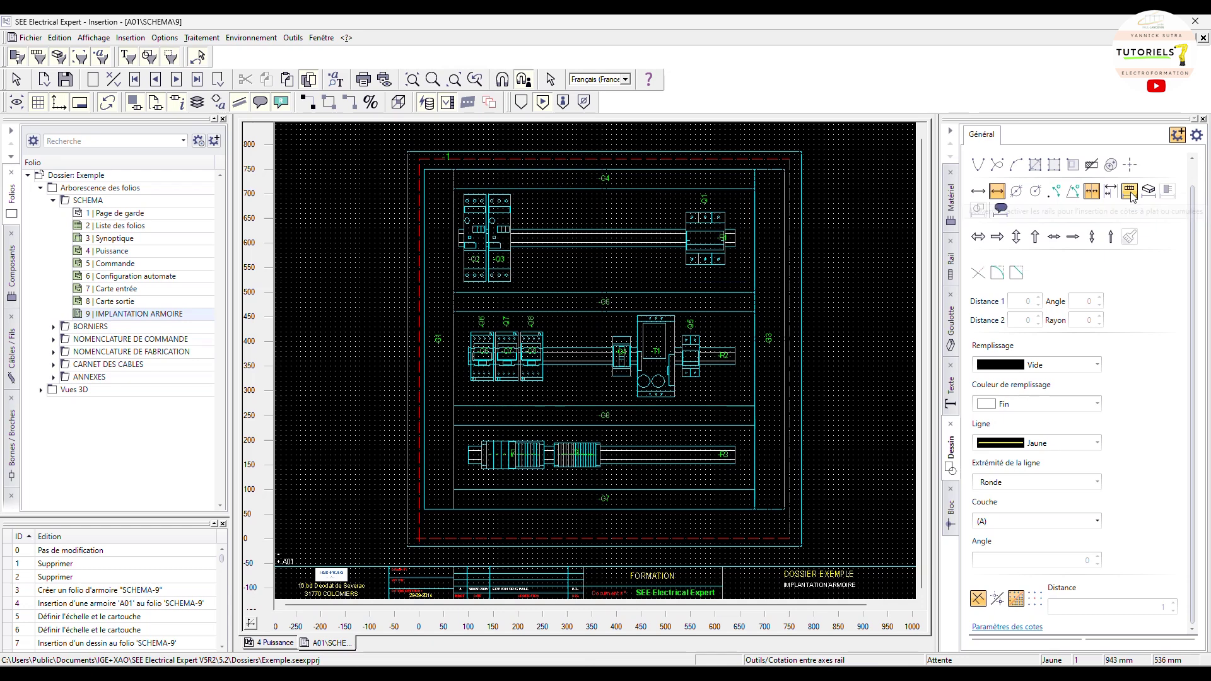
{"action": "left_click", "coordinate": [1095, 197]}
{"action": "left_click", "coordinate": [825, 330]}
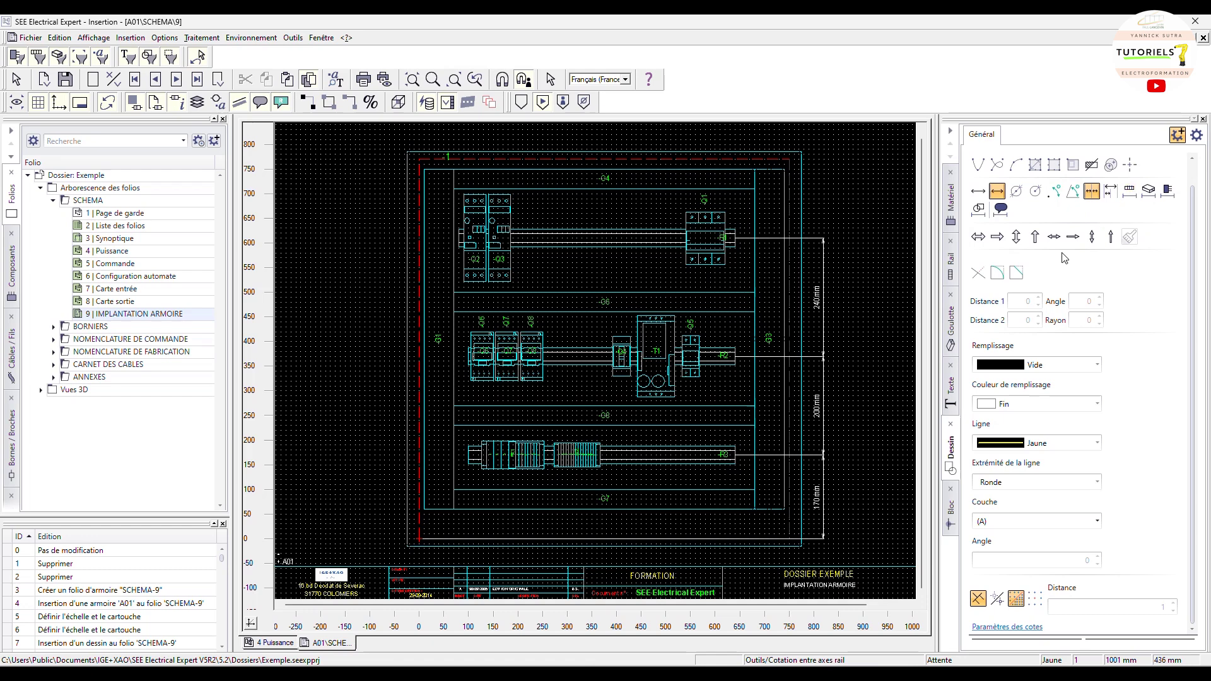
{"action": "key", "text": "ctrl+z"}
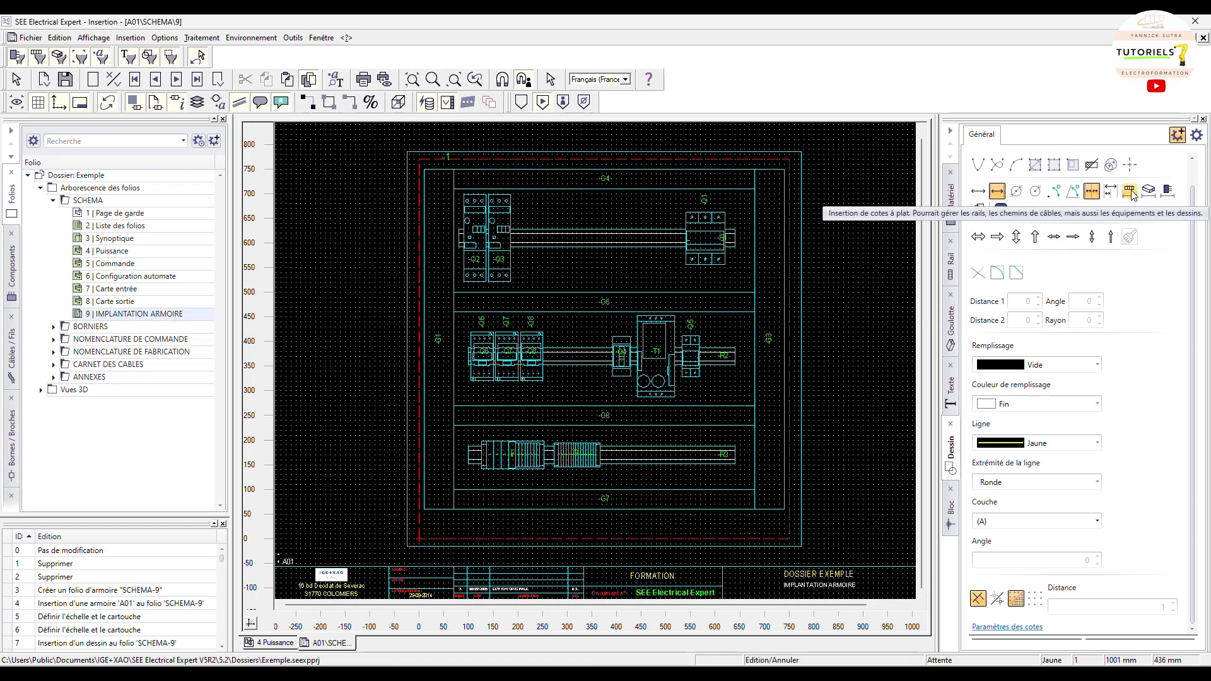
- Try flat chained dimensions for the ducts alone and for rails and ducts together, outside the cabinet's right edge, and delete them
{"action": "left_click", "coordinate": [1093, 196]}
{"action": "left_click", "coordinate": [826, 331]}
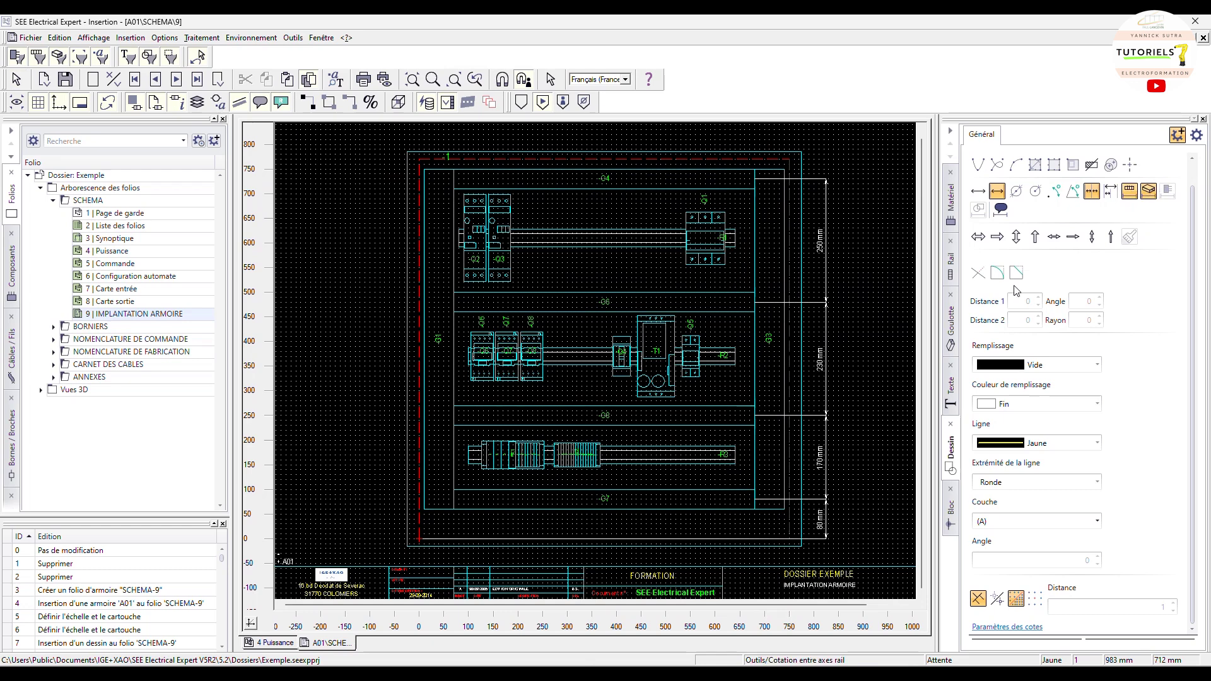
{"action": "left_click", "coordinate": [858, 340]}
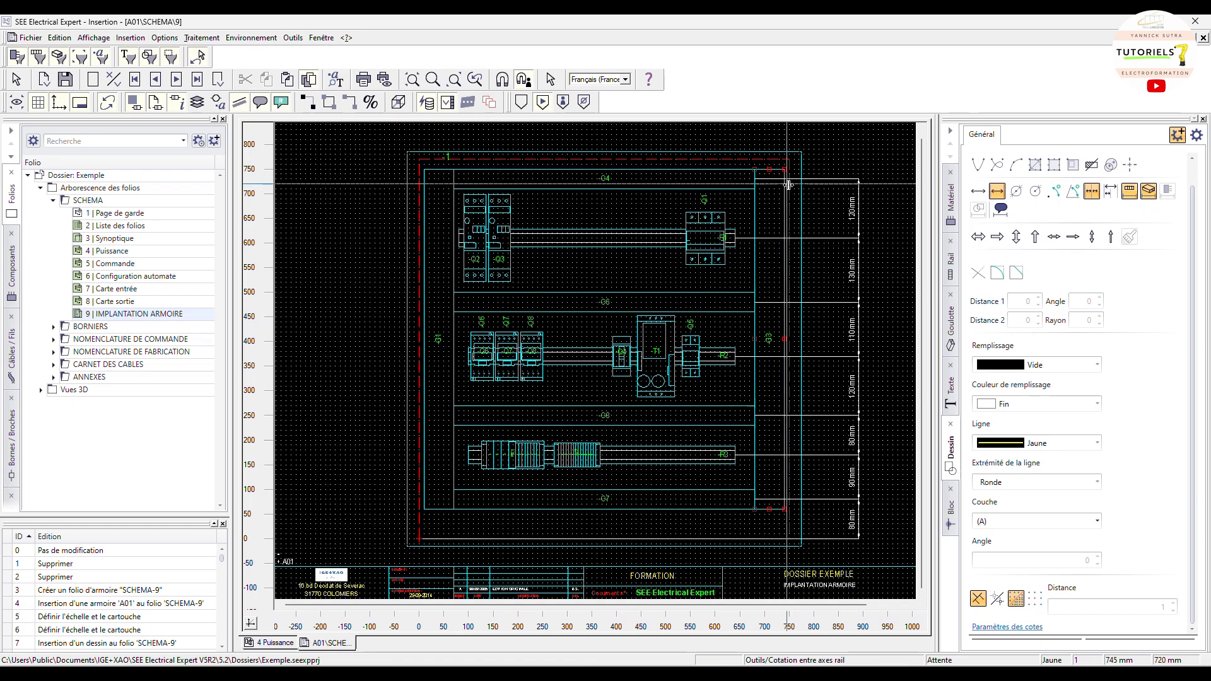
{"action": "scroll", "coordinate": [857, 215], "scroll_direction": "up", "scroll_amount": 2}
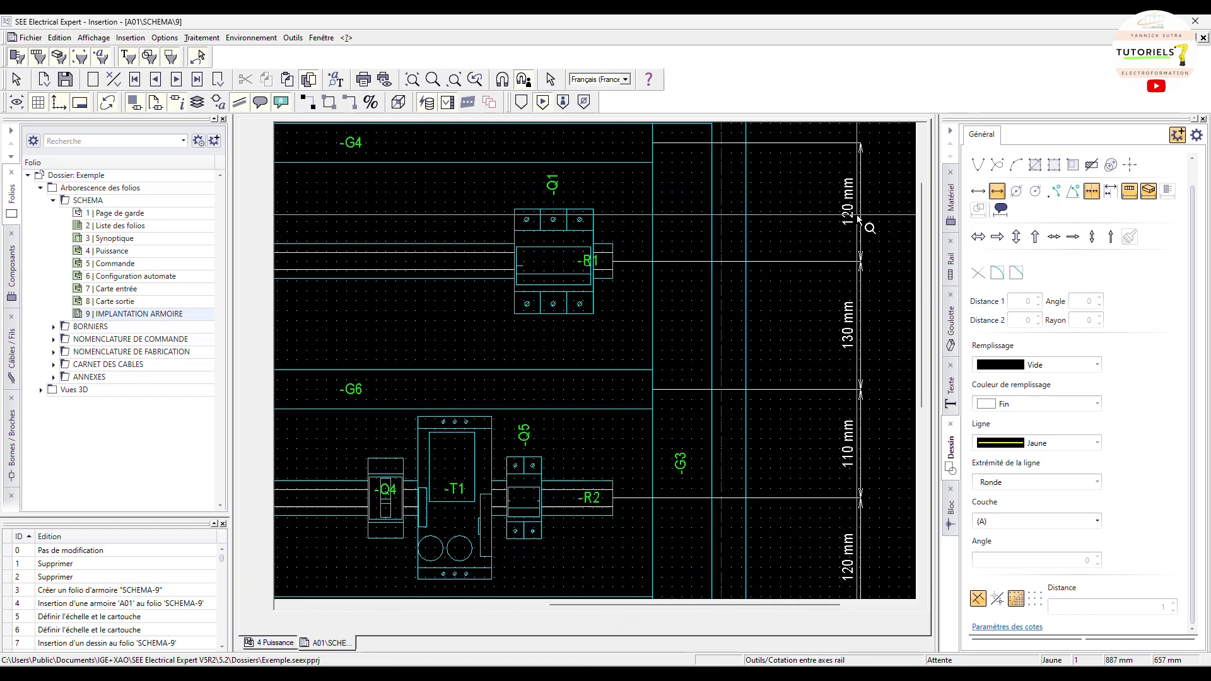
{"action": "scroll", "coordinate": [857, 214], "scroll_direction": "down", "scroll_amount": 2}
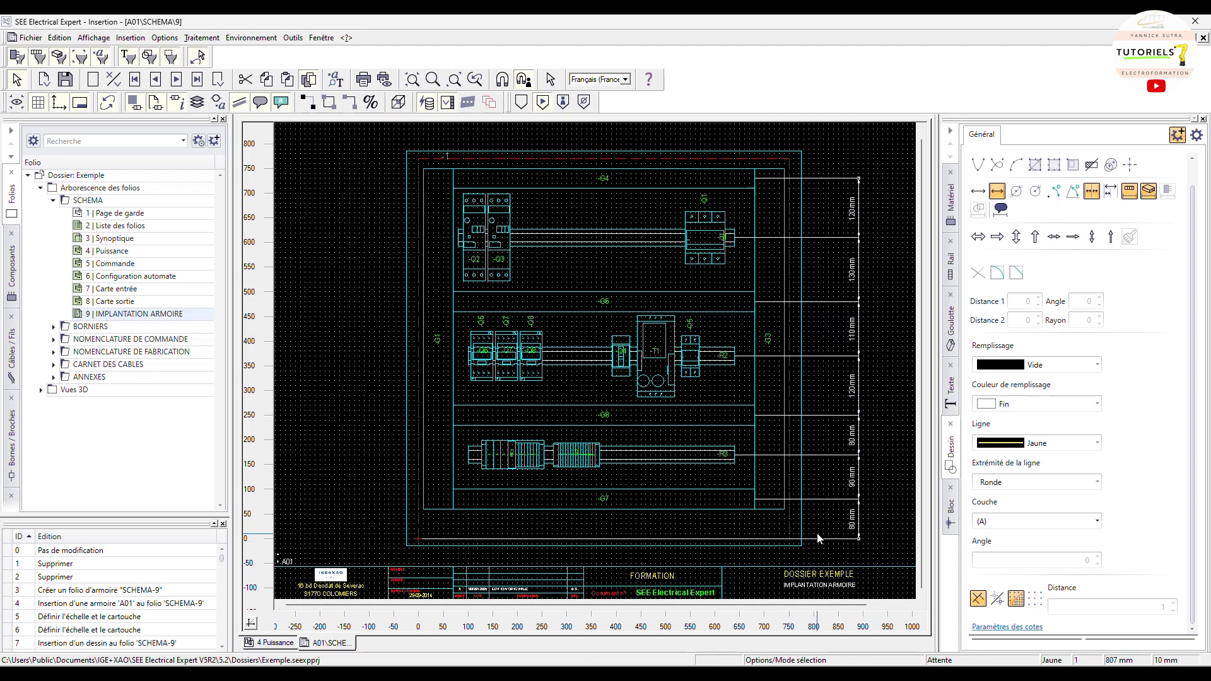
{"action": "key", "text": "Delete"}
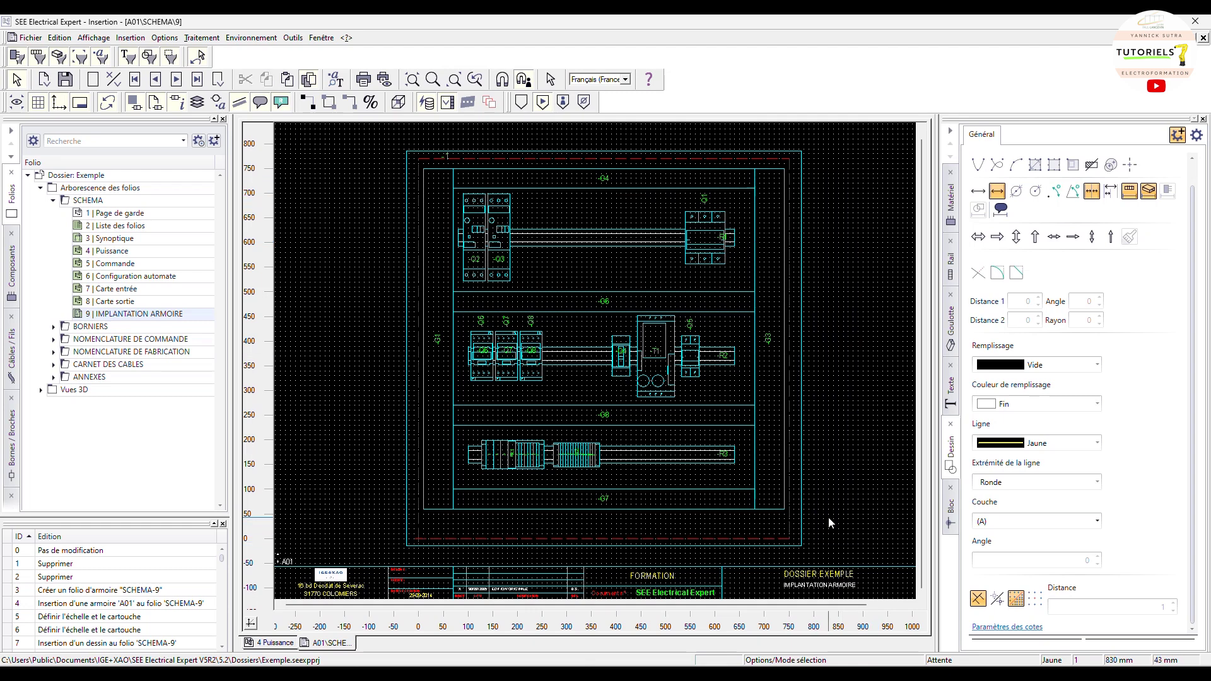
- Insert cumulative dimensions for the rails and ducts outside the cabinet's right edge, using a line spacing of 1
{"action": "left_click", "coordinate": [1111, 194]}
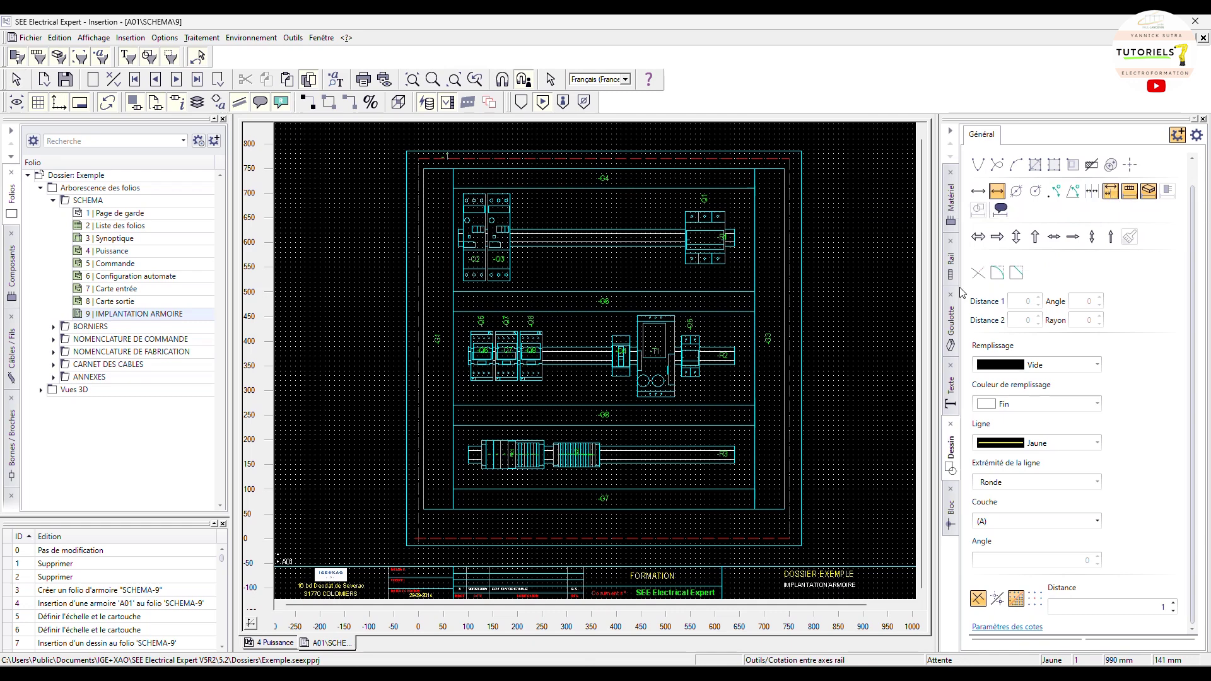
{"action": "left_click", "coordinate": [818, 294]}
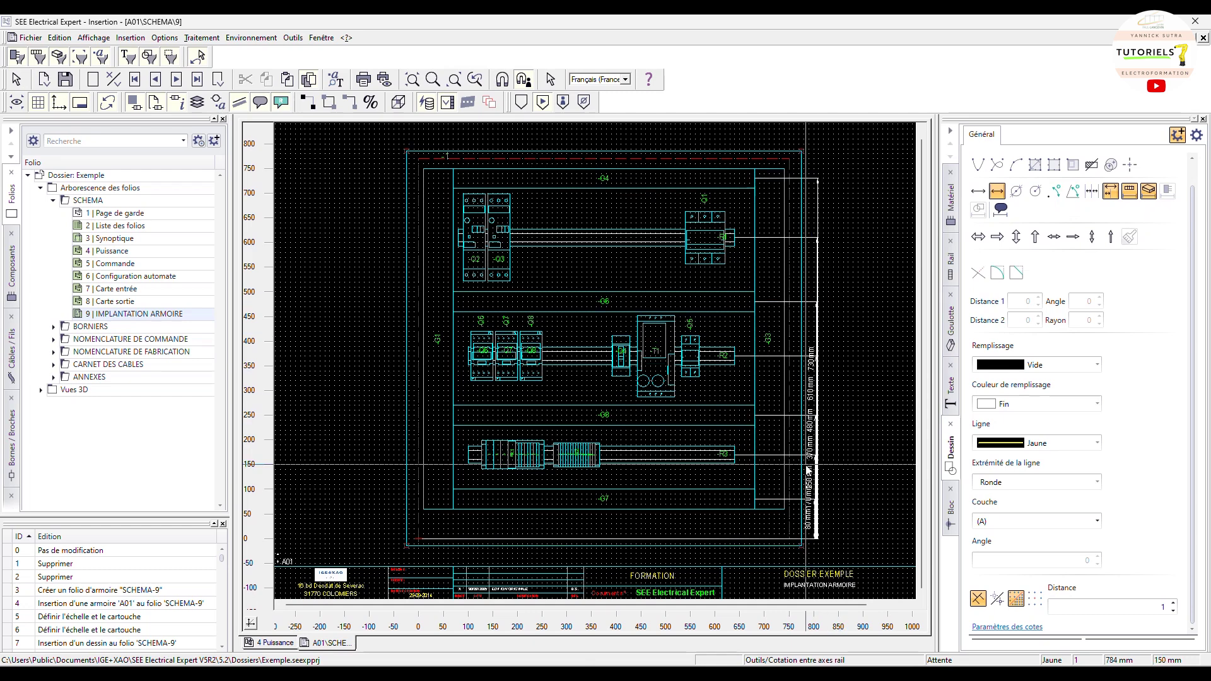
{"action": "scroll", "coordinate": [820, 520], "scroll_direction": "up", "scroll_amount": 2}
{"action": "scroll", "coordinate": [813, 521], "scroll_direction": "up", "scroll_amount": 2}
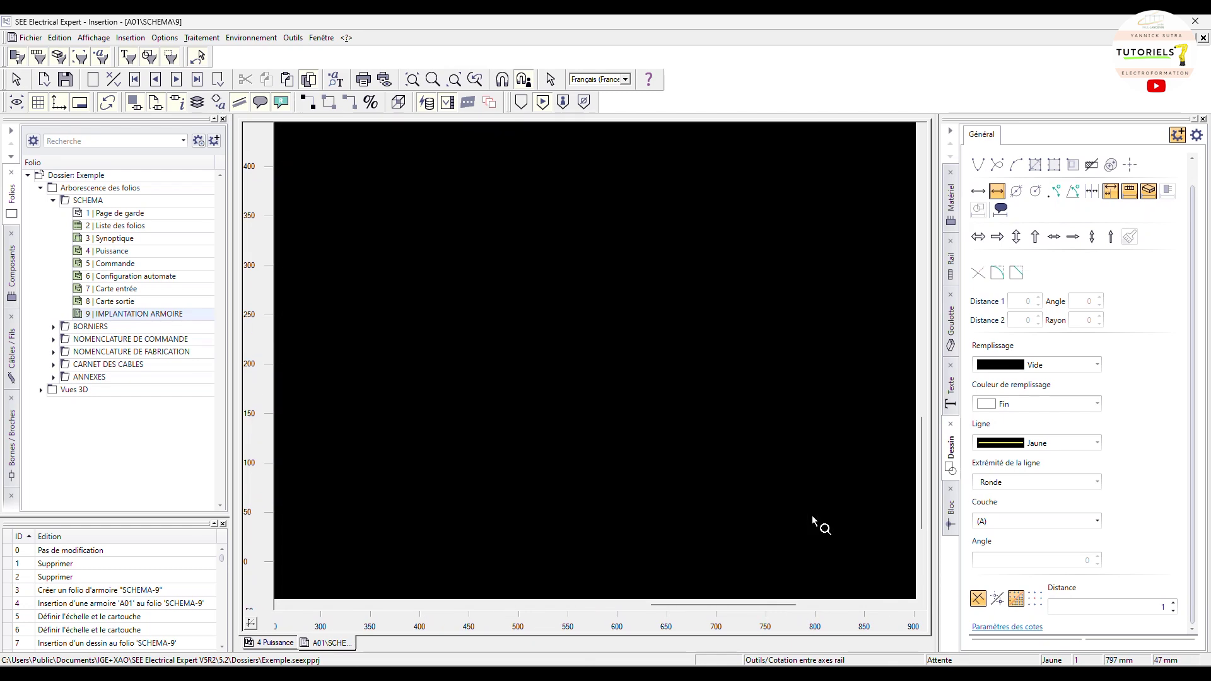
{"action": "scroll", "coordinate": [831, 488], "scroll_direction": "down", "scroll_amount": 2}
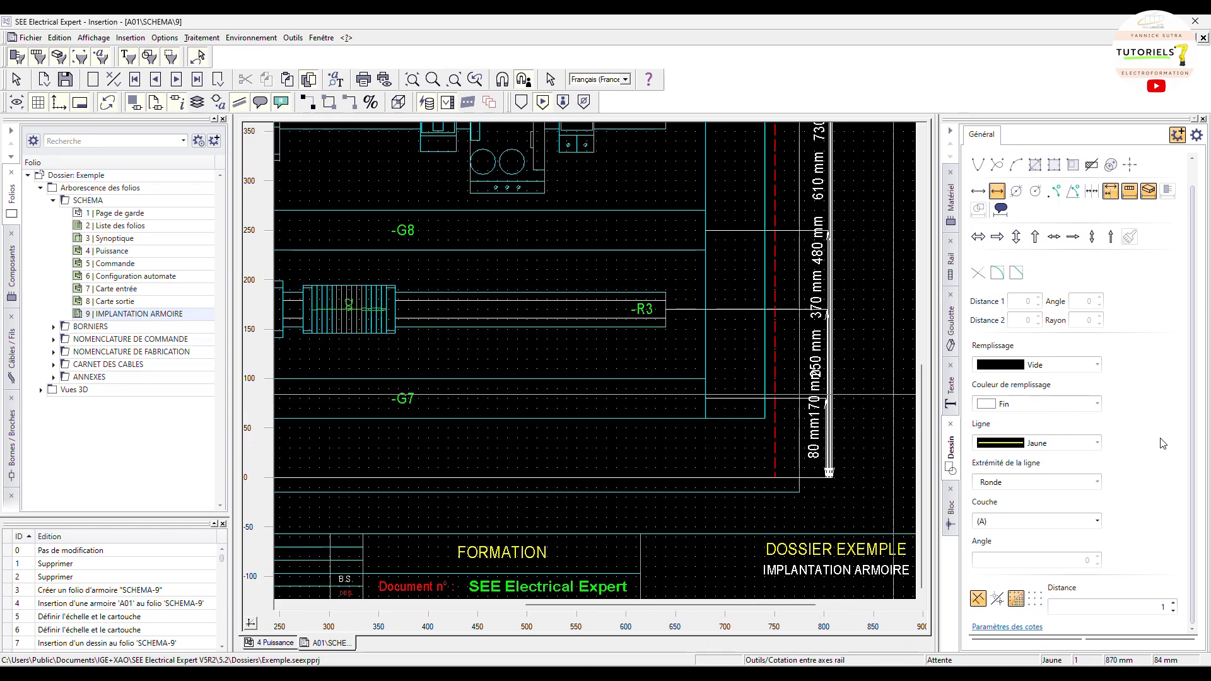
- Set the dimension line spacing to 10 and insert the cumulative rail and duct dimensions again
{"action": "left_click", "coordinate": [1165, 607]}
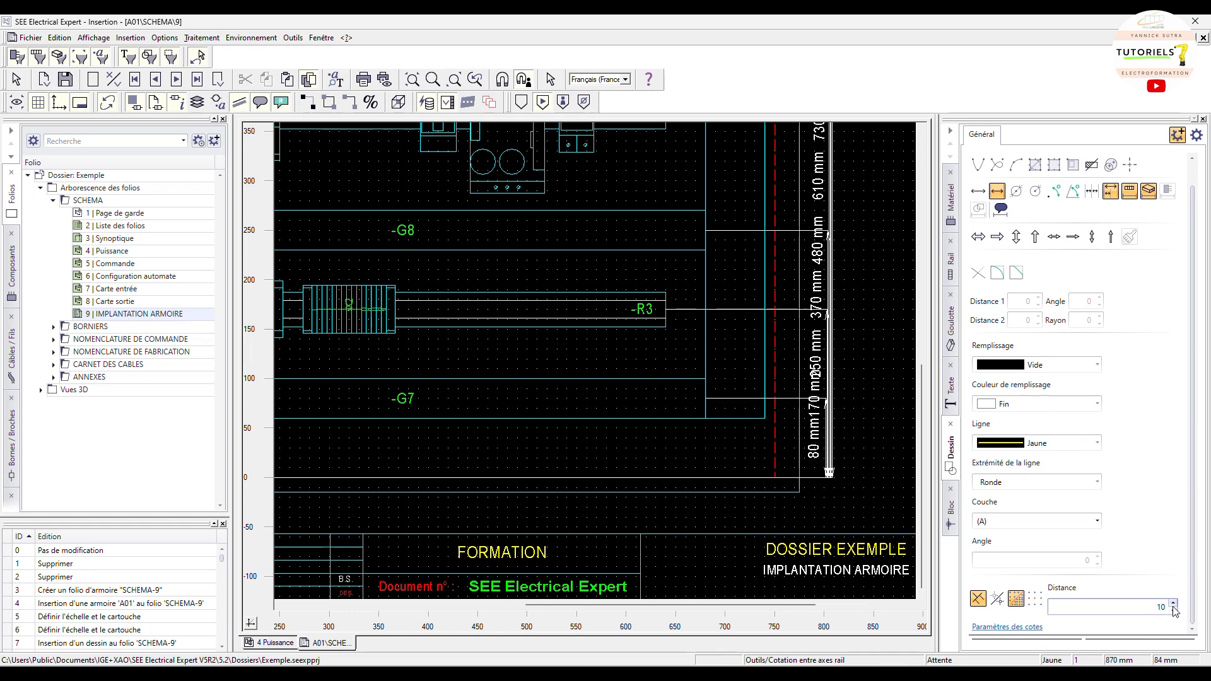
{"action": "type", "text": "0"}
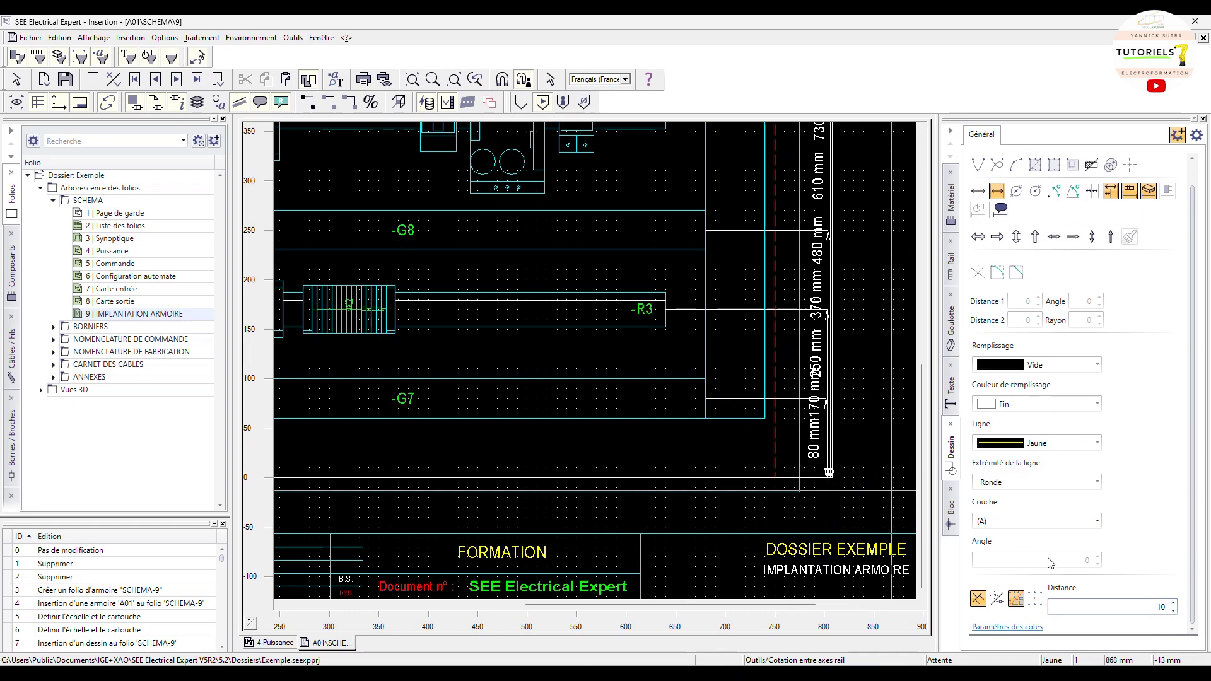
{"action": "key", "text": "Escape"}
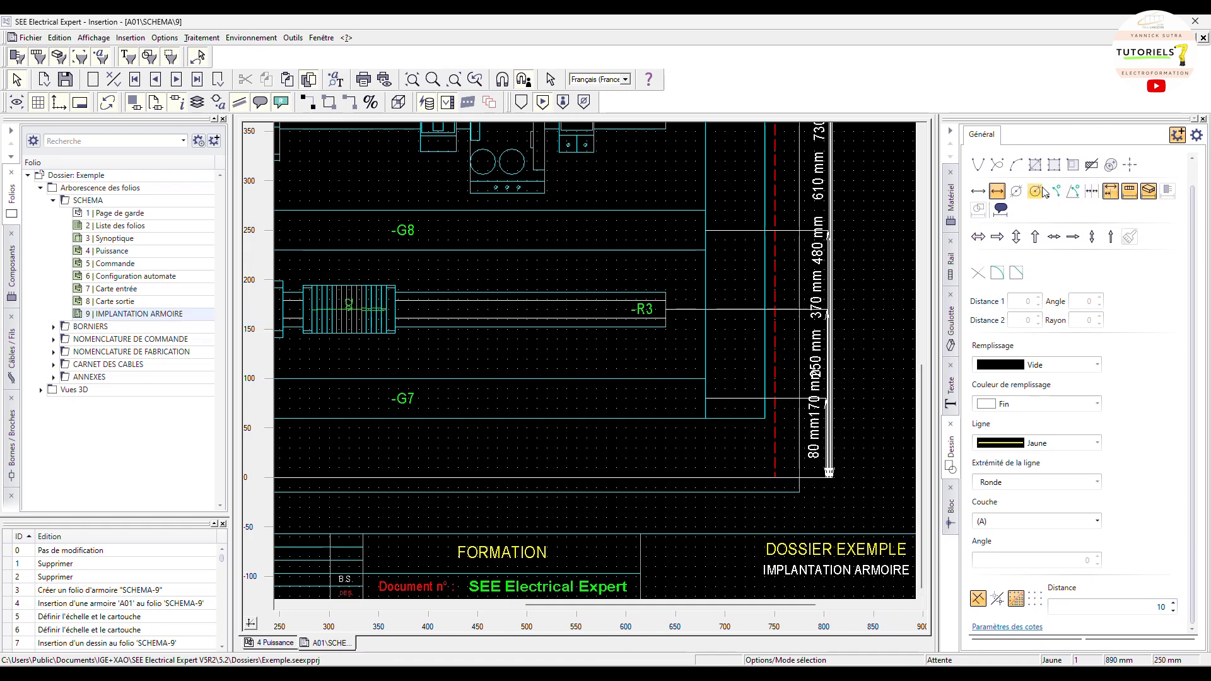
{"action": "left_click", "coordinate": [1127, 195]}
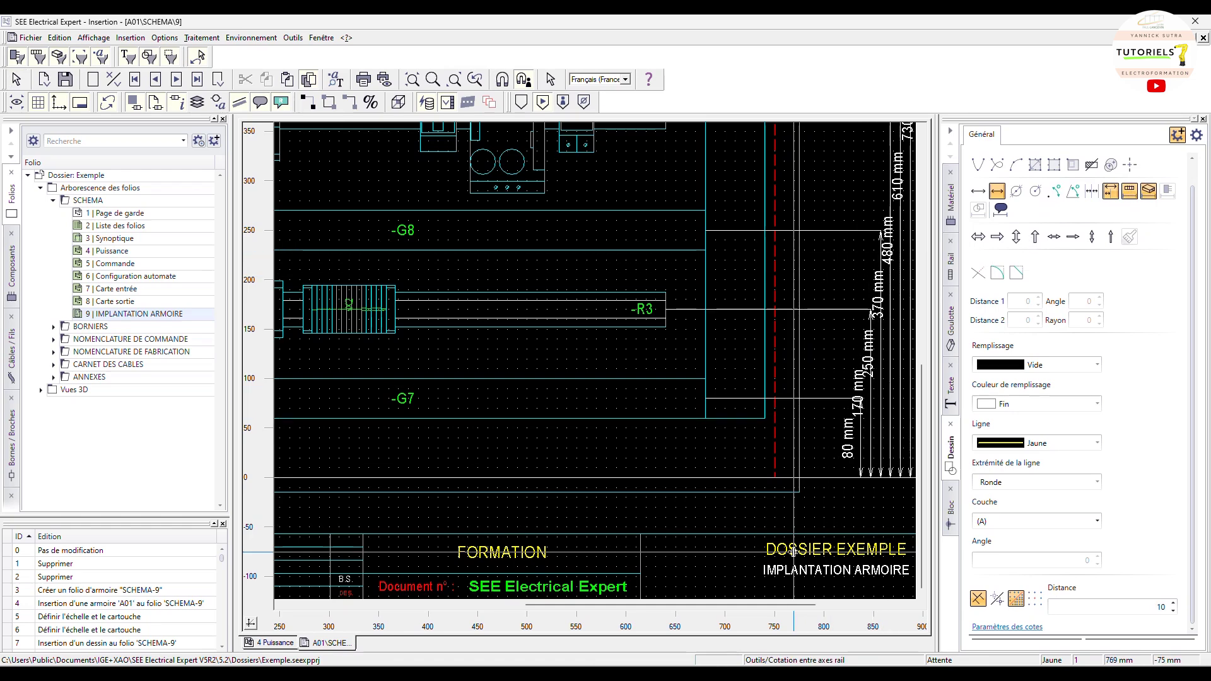
- Set the dimension line spacing to 20 and insert the cumulative rail and duct dimensions farther outside the cabinet's right edge
{"action": "left_click_drag", "start_coordinate": [775, 607], "coordinate": [853, 607]}
{"action": "left_click", "coordinate": [1148, 607]}
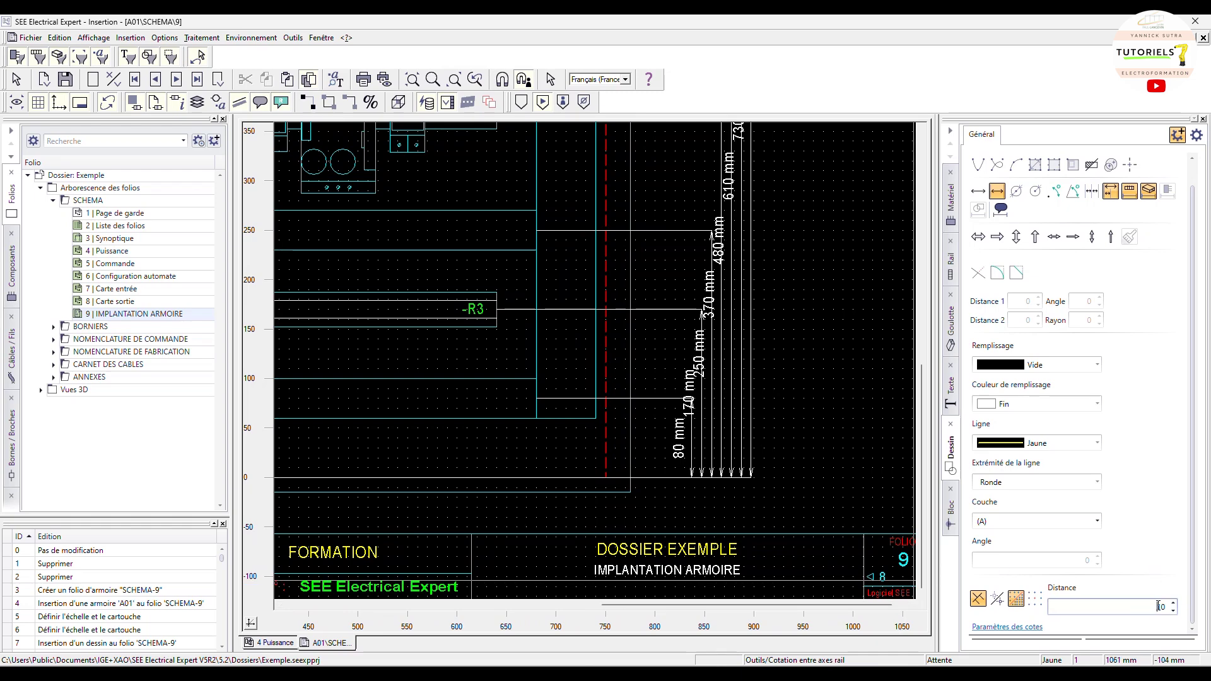
{"action": "type", "text": "2"}
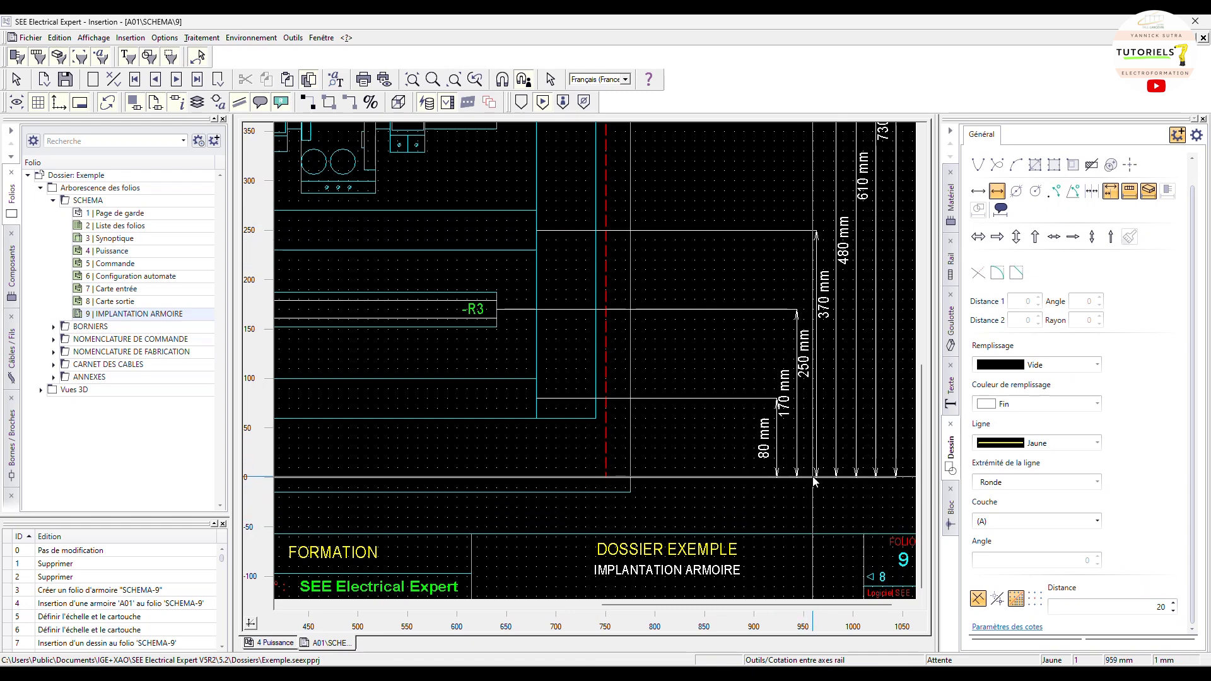
{"action": "scroll", "coordinate": [814, 477], "scroll_direction": "up", "scroll_amount": 2}
{"action": "scroll", "coordinate": [830, 330], "scroll_direction": "down", "scroll_amount": 4}
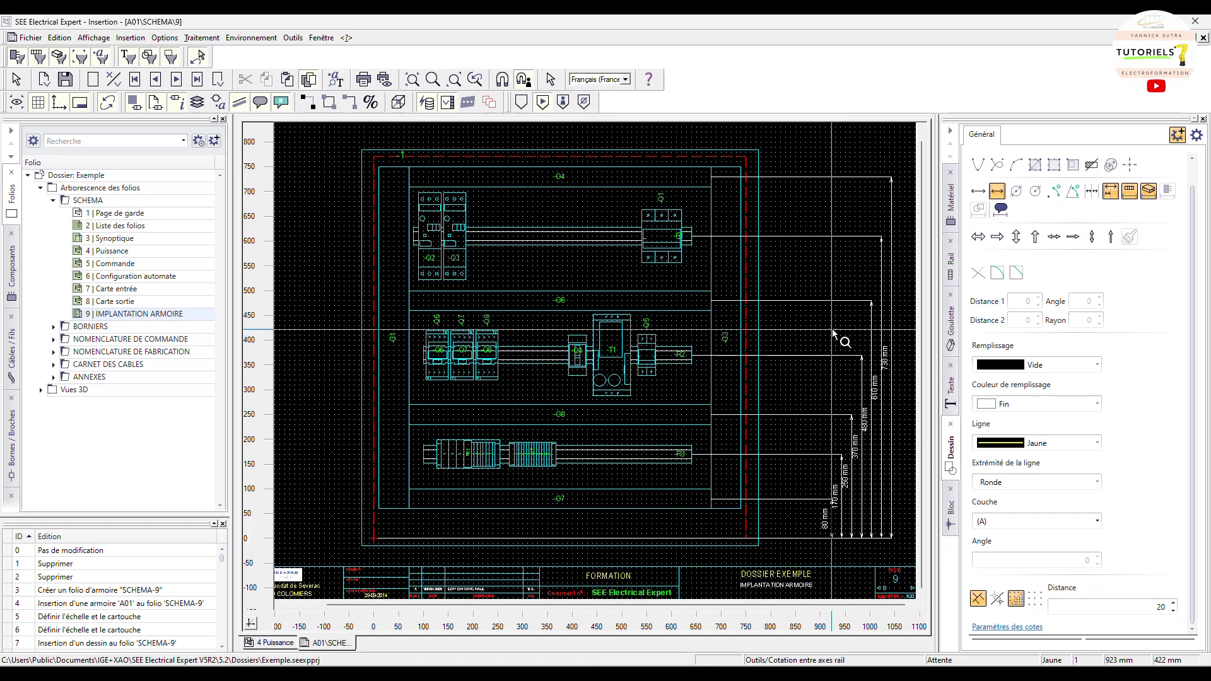
{"action": "scroll", "coordinate": [877, 424], "scroll_direction": "up", "scroll_amount": 2}
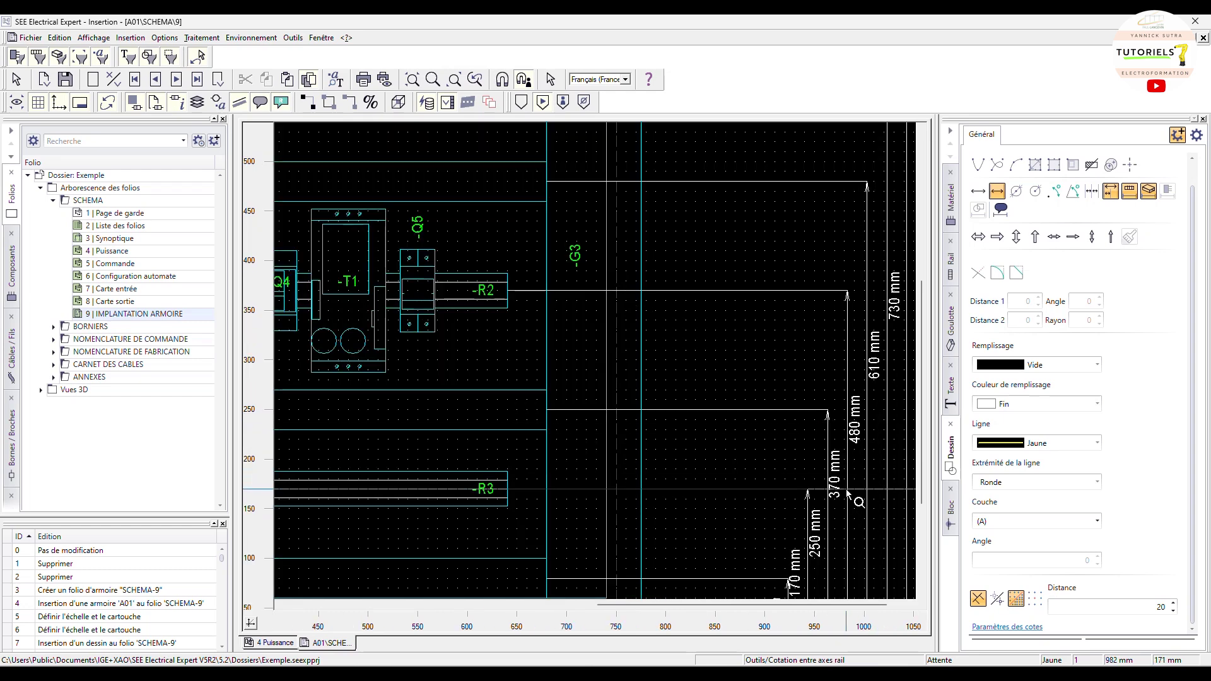
{"action": "scroll", "coordinate": [842, 503], "scroll_direction": "down", "scroll_amount": 2}
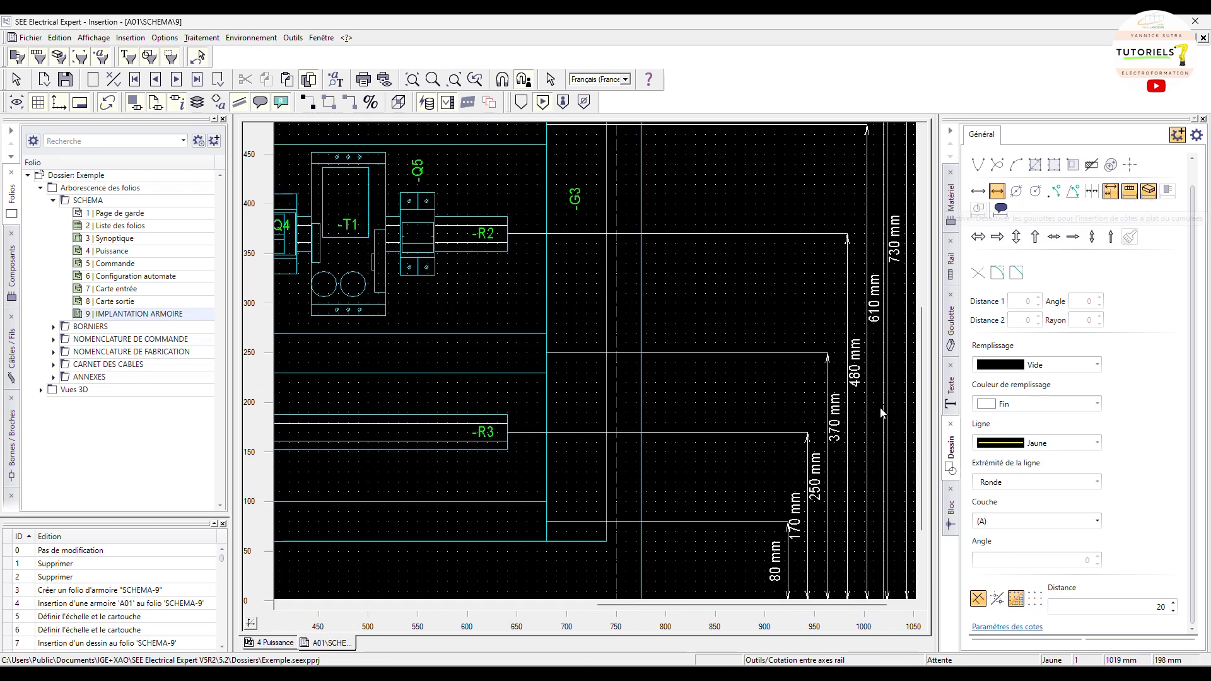
{"action": "key", "text": "Escape"}
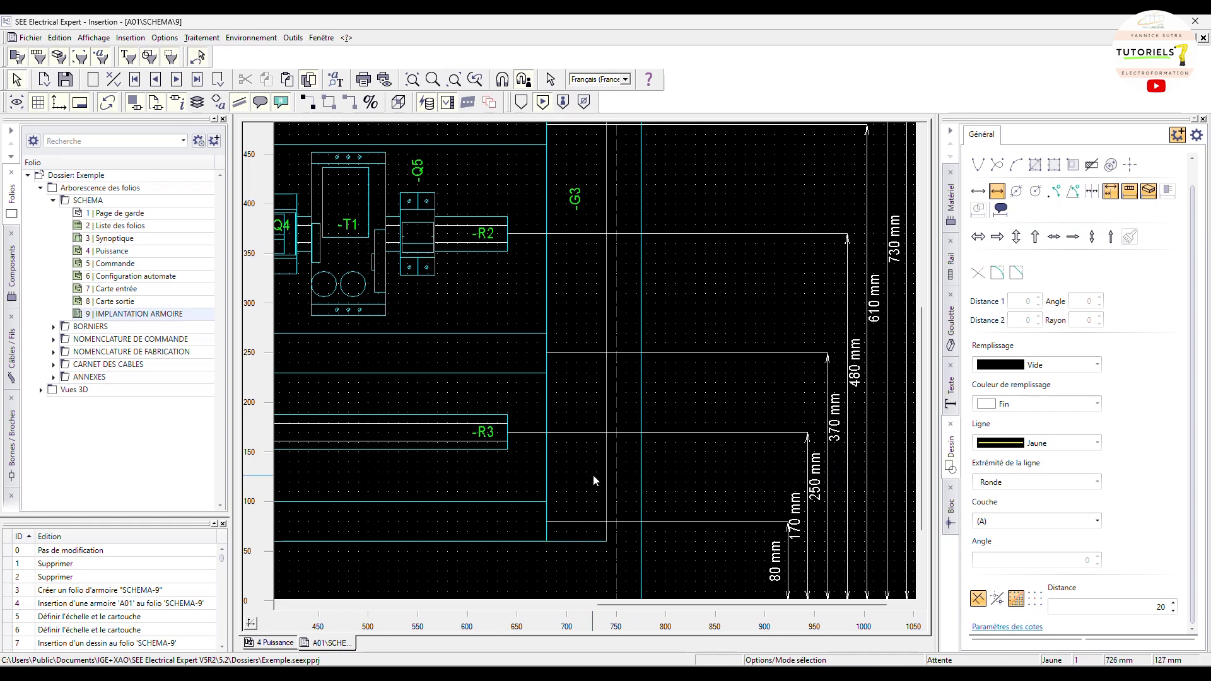
{"action": "scroll", "coordinate": [602, 452], "scroll_direction": "down", "scroll_amount": 2, "text": "ctrl"}
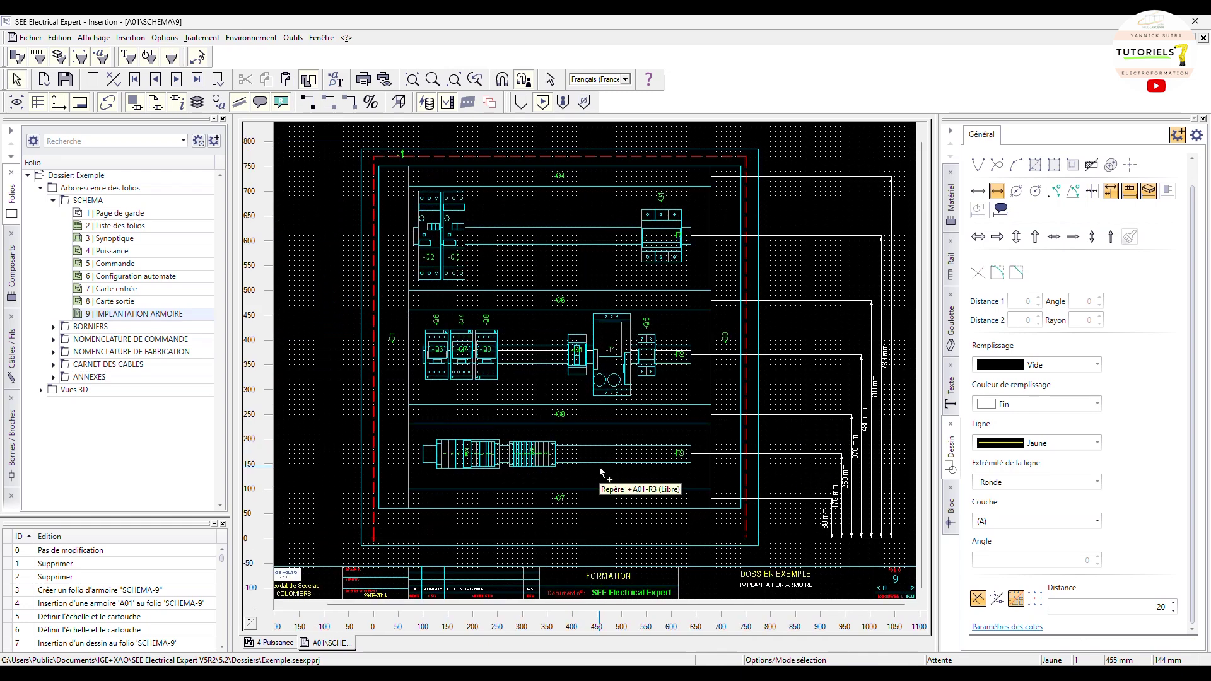